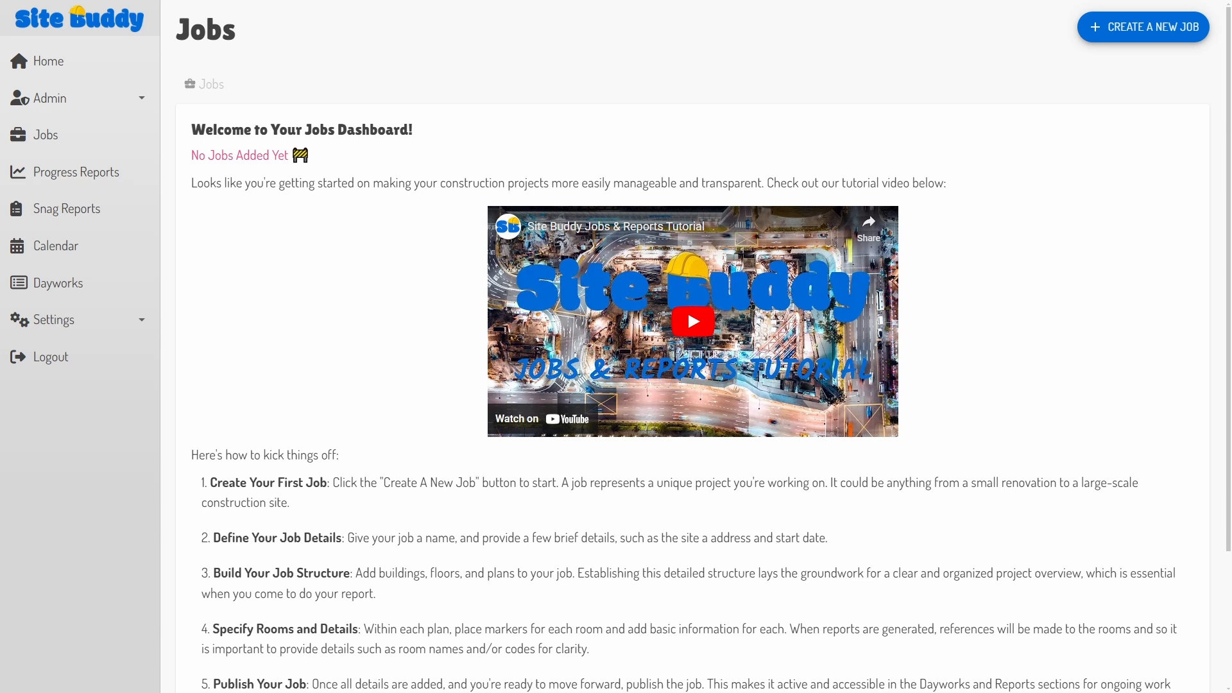
Step: Create the job 'Heritage Horizon' for Progress & Snag Reports, with an address and dates 12/8/2024–8/29/2025
click(1143, 26)
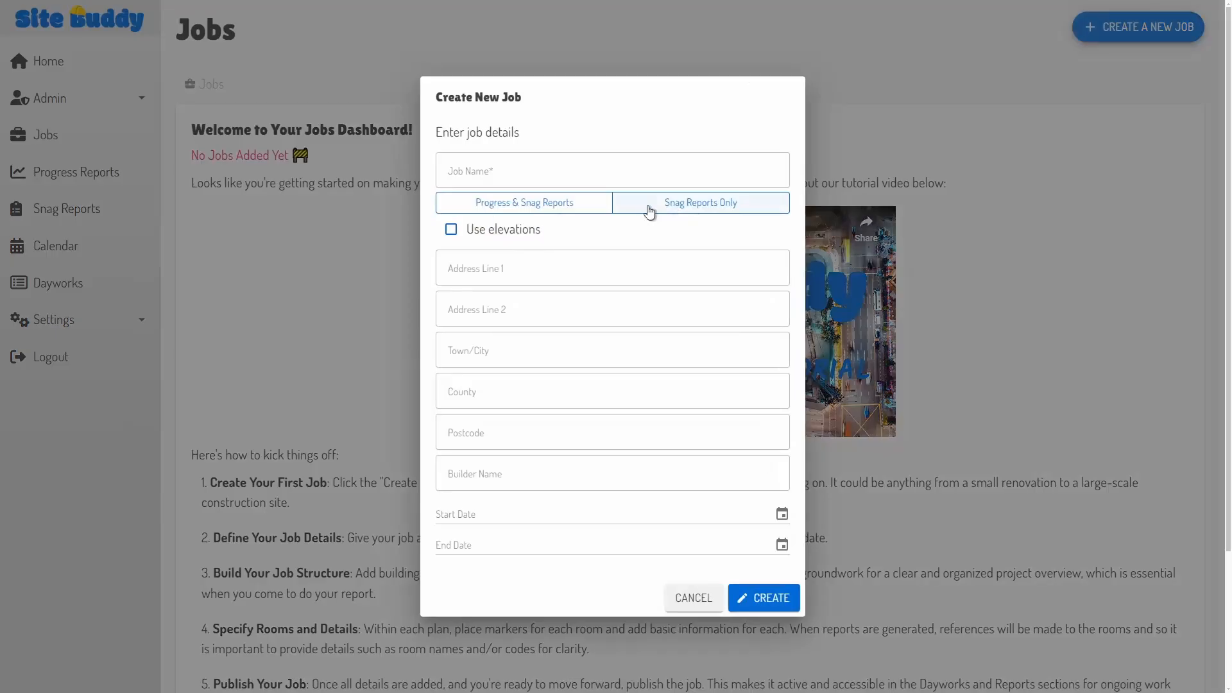
click(537, 160)
text(Heritqa)
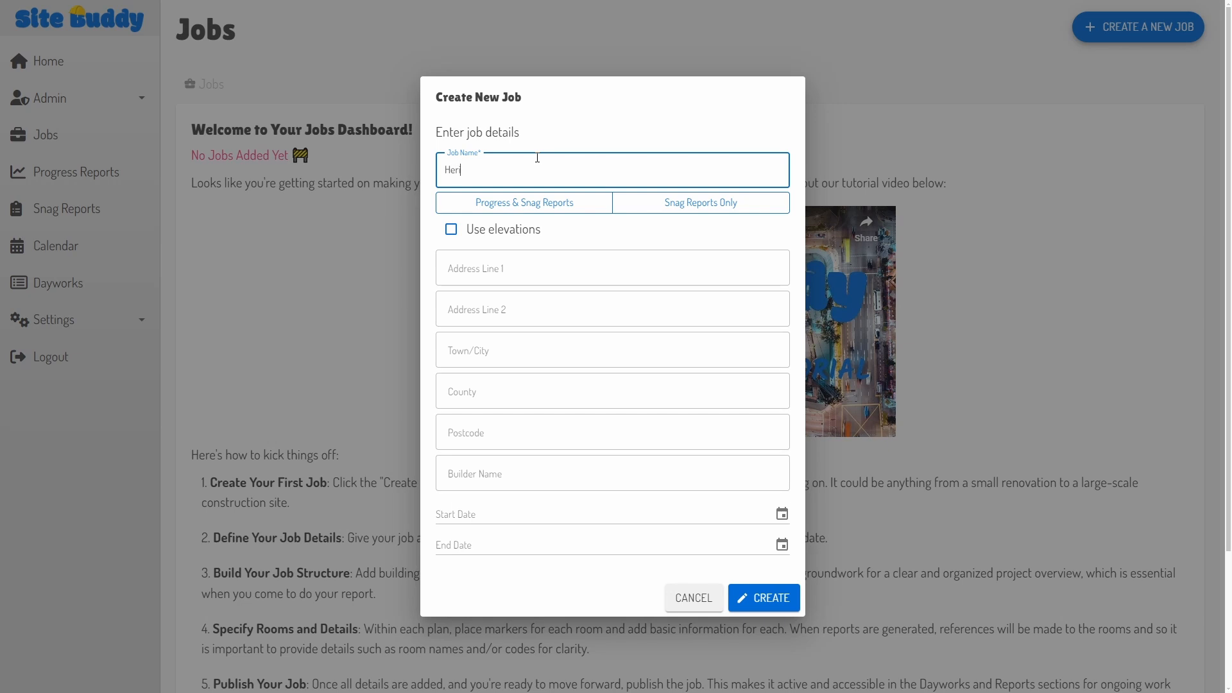
key(BackSpace)
key(BackSpace)
text(age Horizon)
click(553, 201)
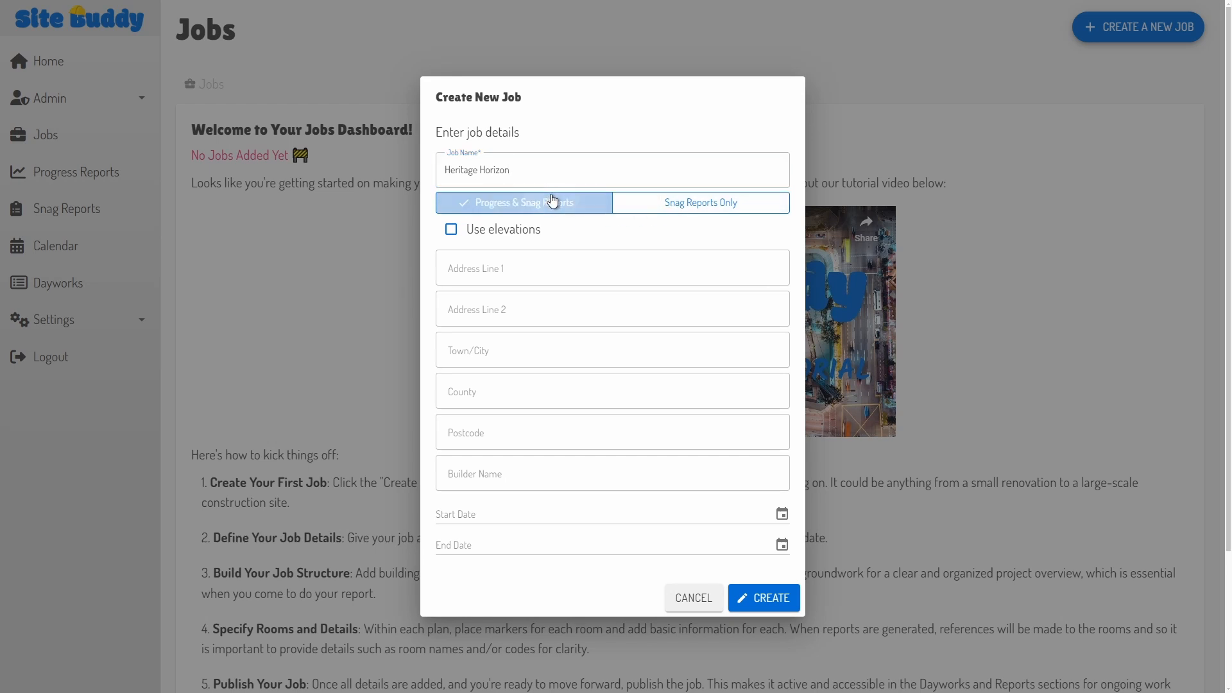
click(580, 269)
text(Heritage Street)
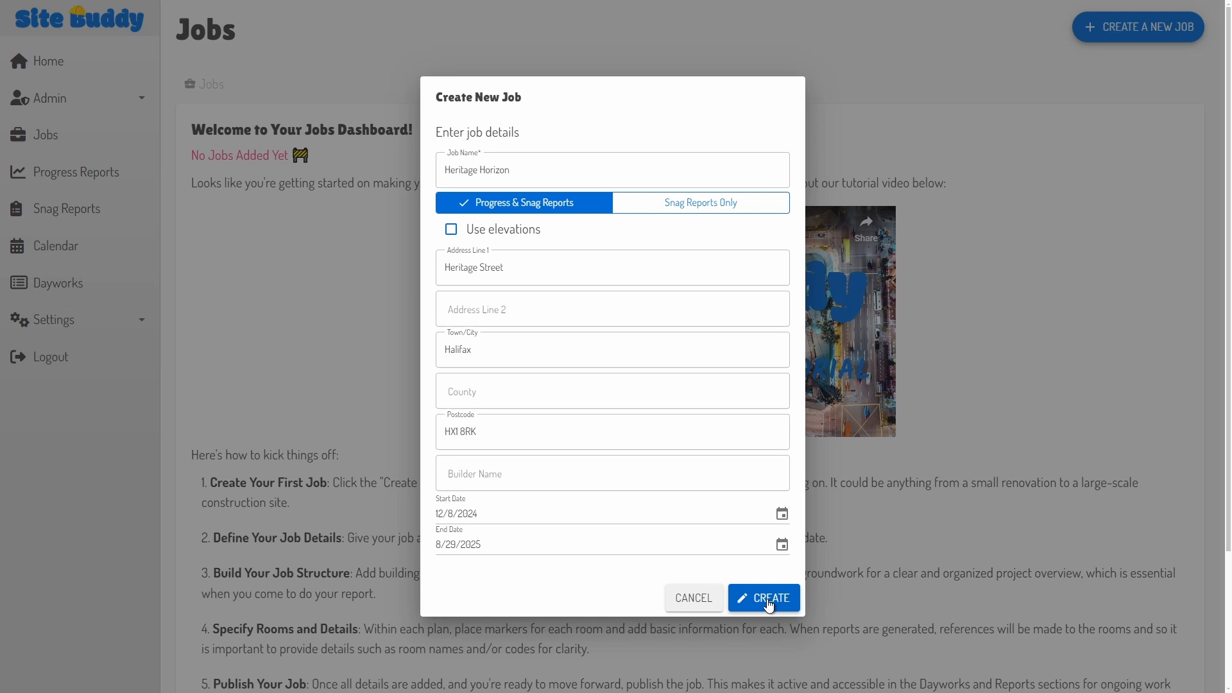
click(769, 603)
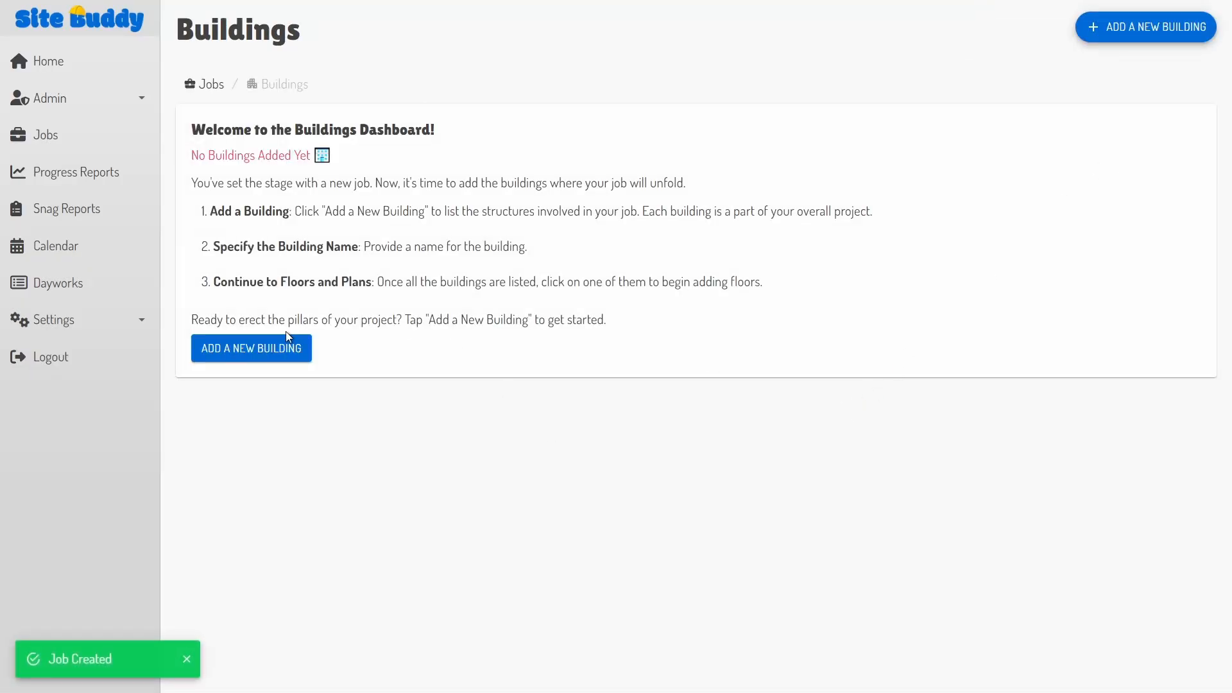
Step: Add a building named 'Heritage Tower' to the job and open it
click(263, 350)
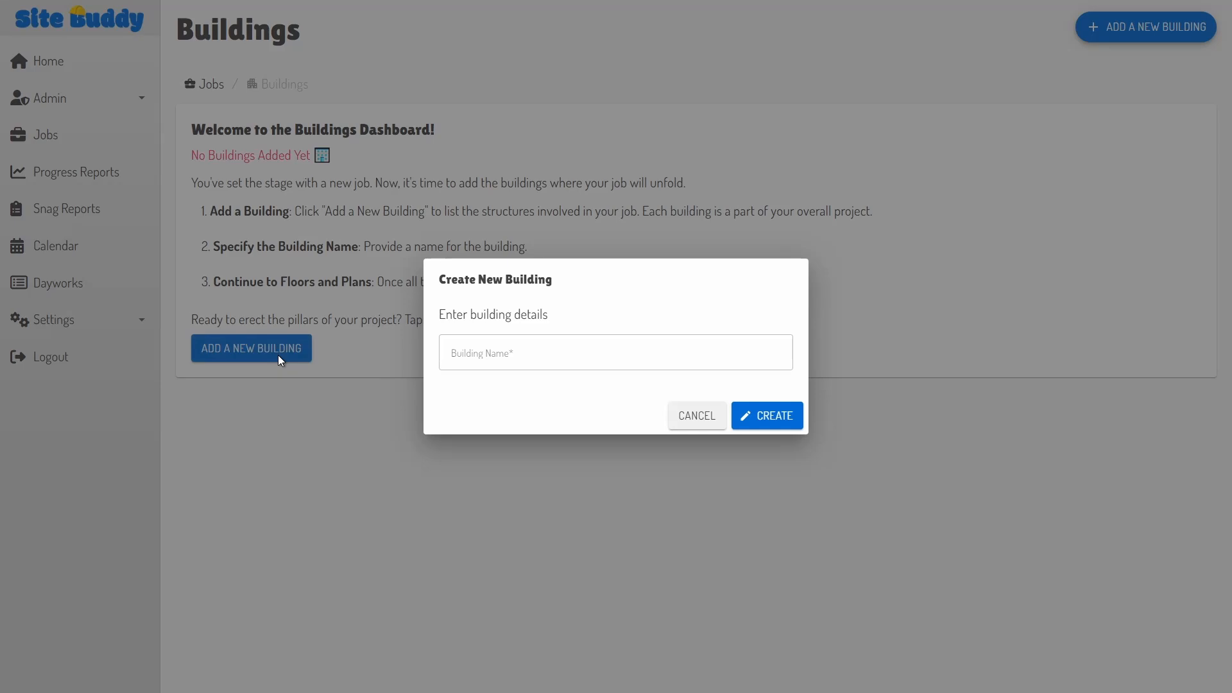
click(528, 354)
text(Her)
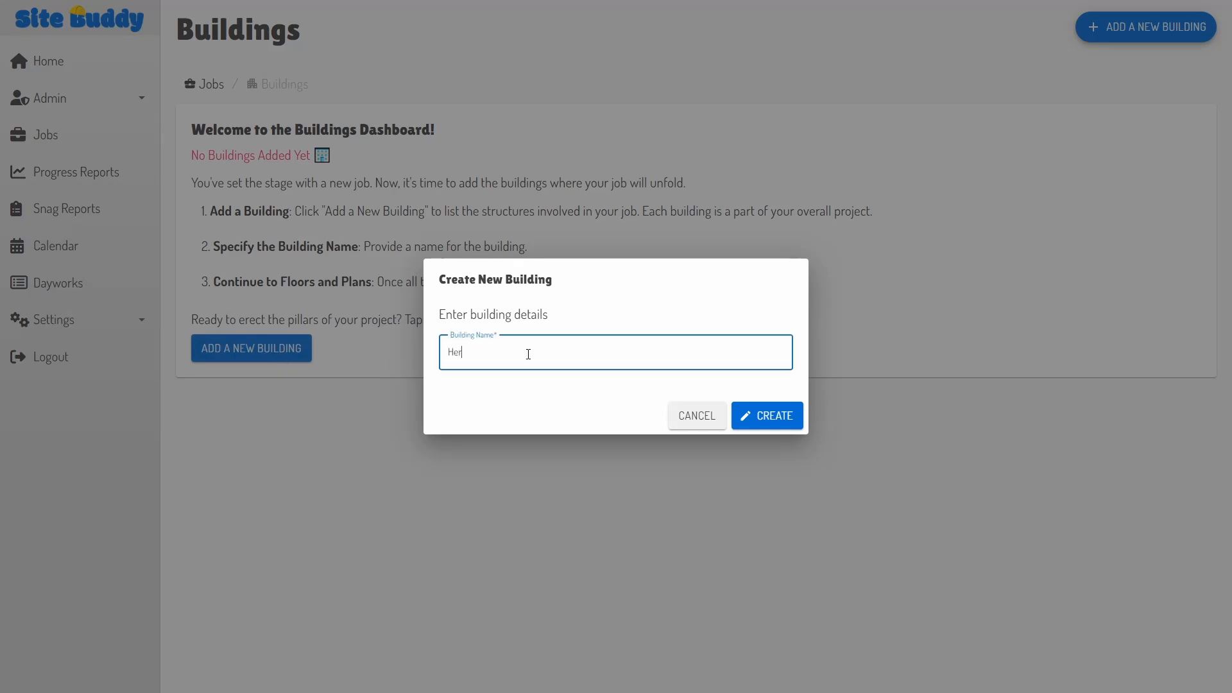
text(itage Tower)
key(Return)
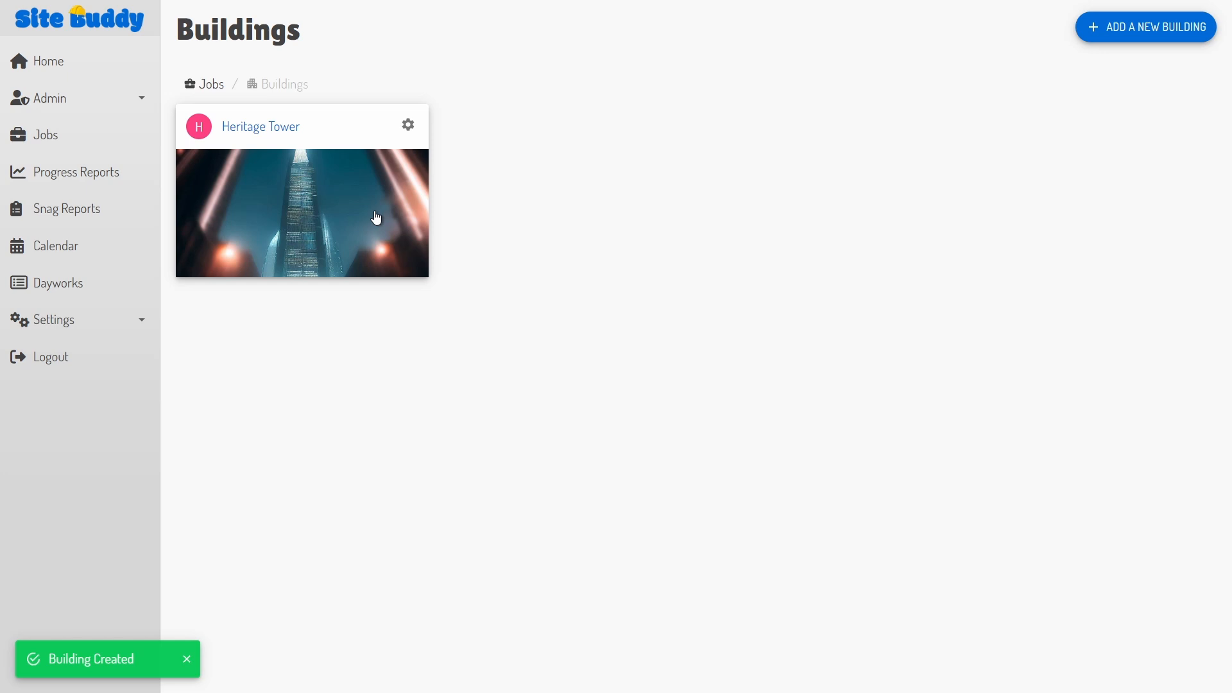
click(377, 218)
Step: Add floors Ground through Level 4, delete Level 4 and Level 3, and open Ground Floor
click(244, 396)
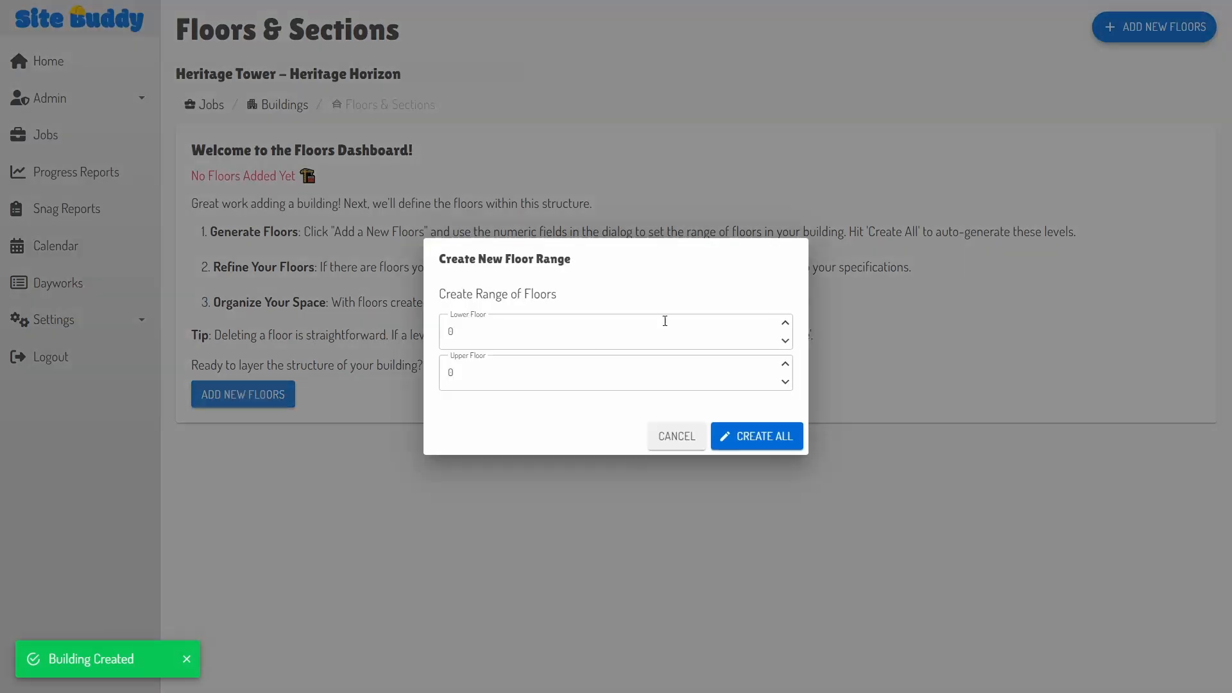
click(784, 374)
click(785, 365)
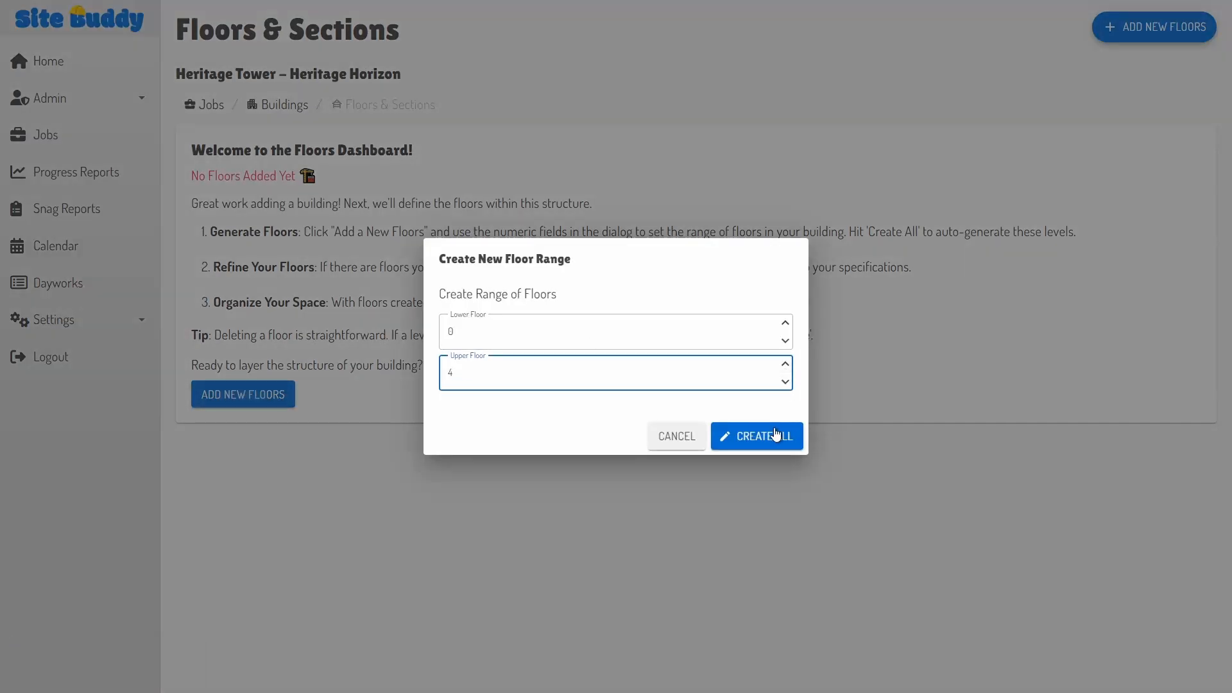
click(776, 434)
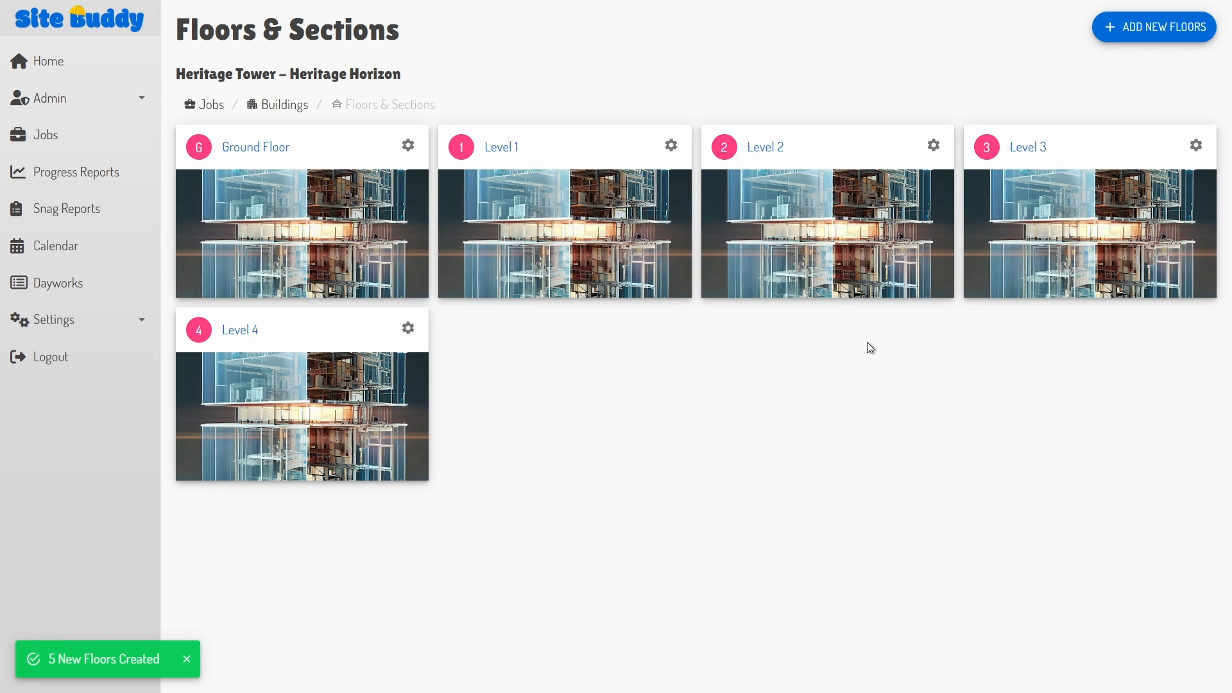
click(404, 331)
click(444, 359)
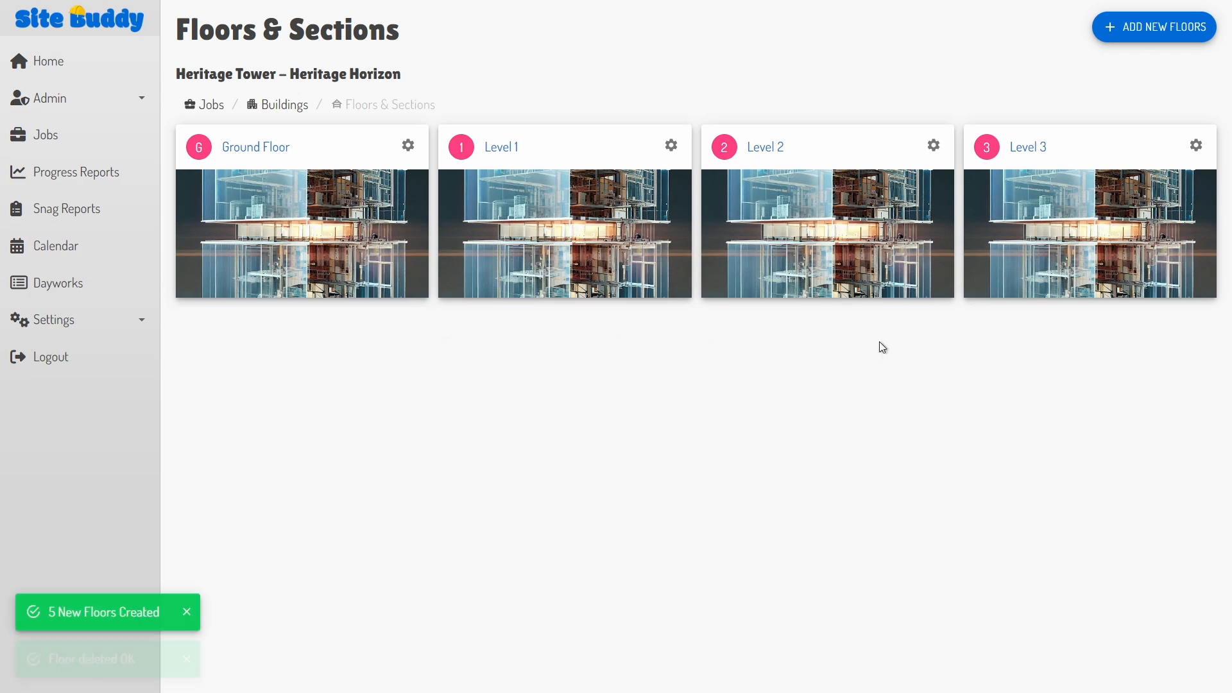
click(1195, 145)
click(1187, 199)
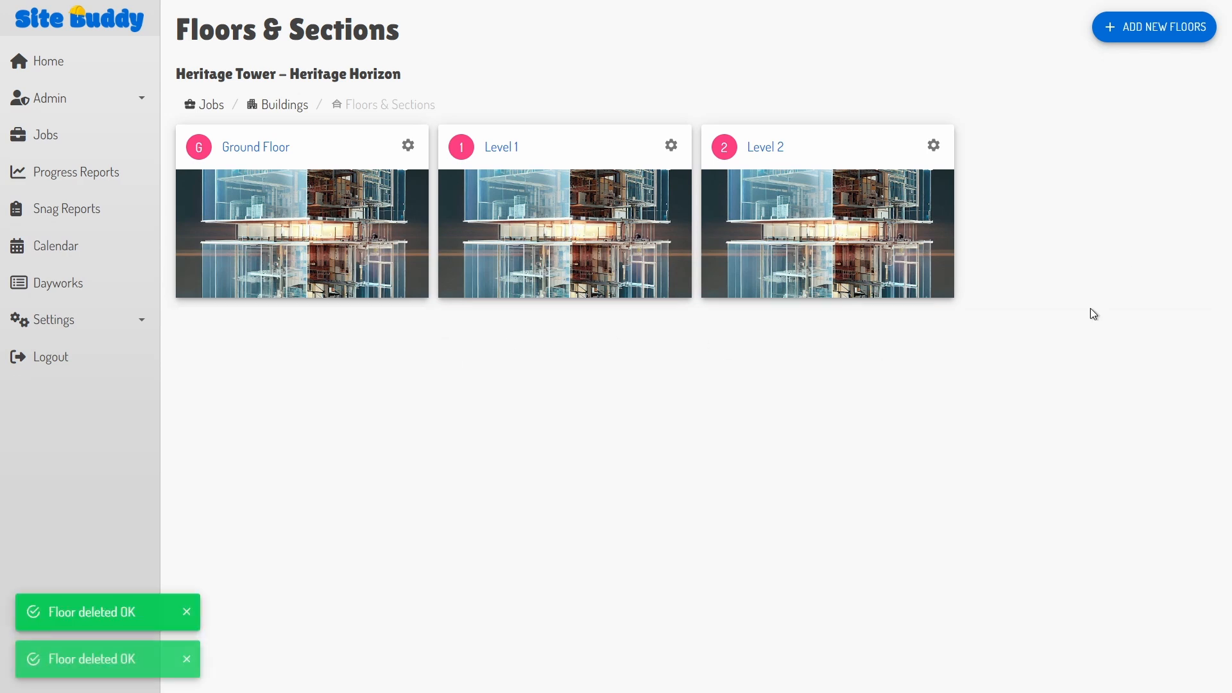
click(306, 241)
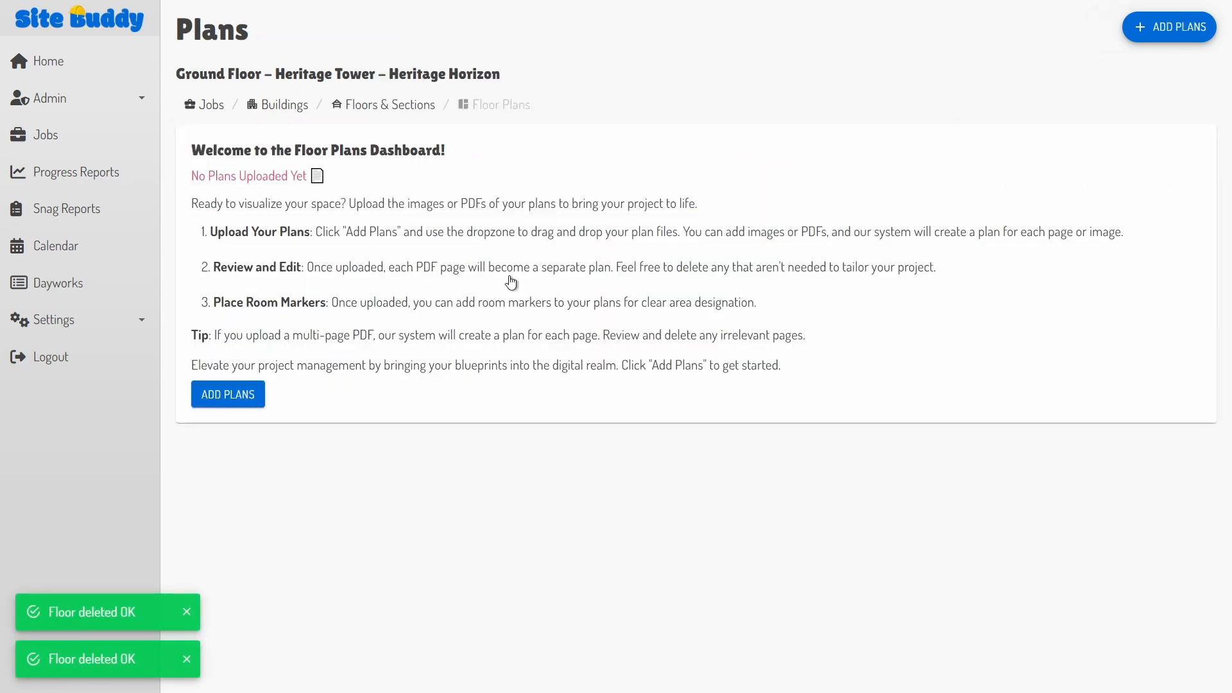
Step: Upload the floor plan drawing file to the Ground Floor
click(229, 396)
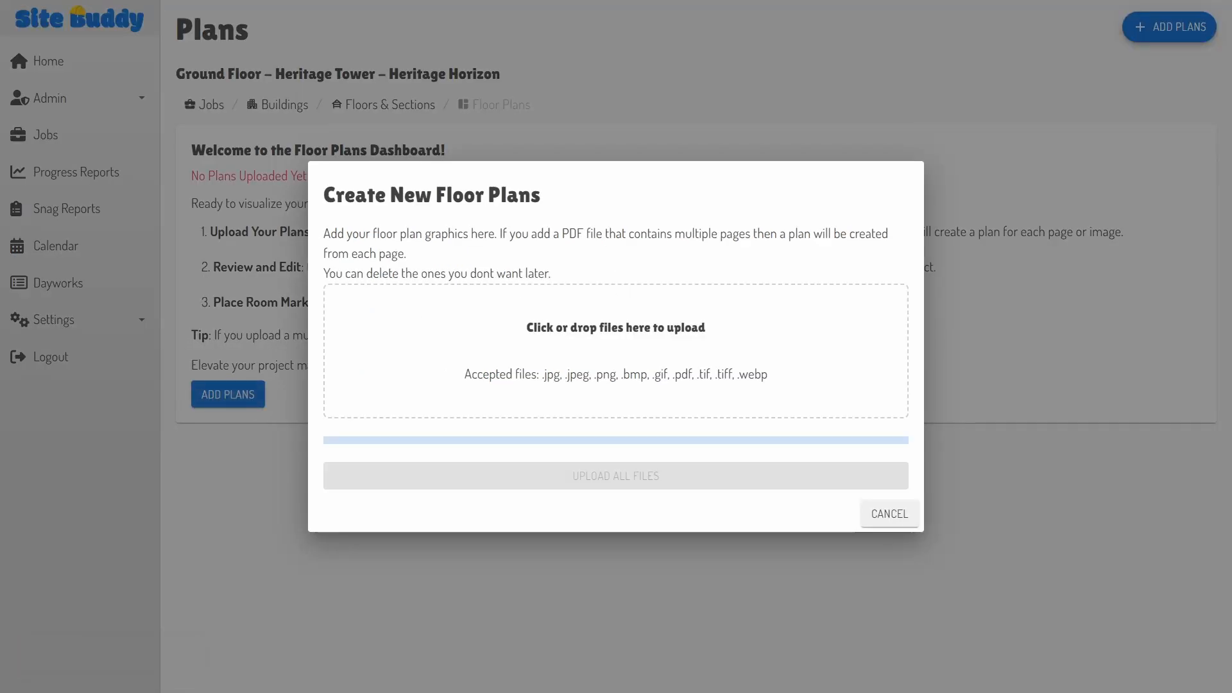
drag(699, 353, 644, 356)
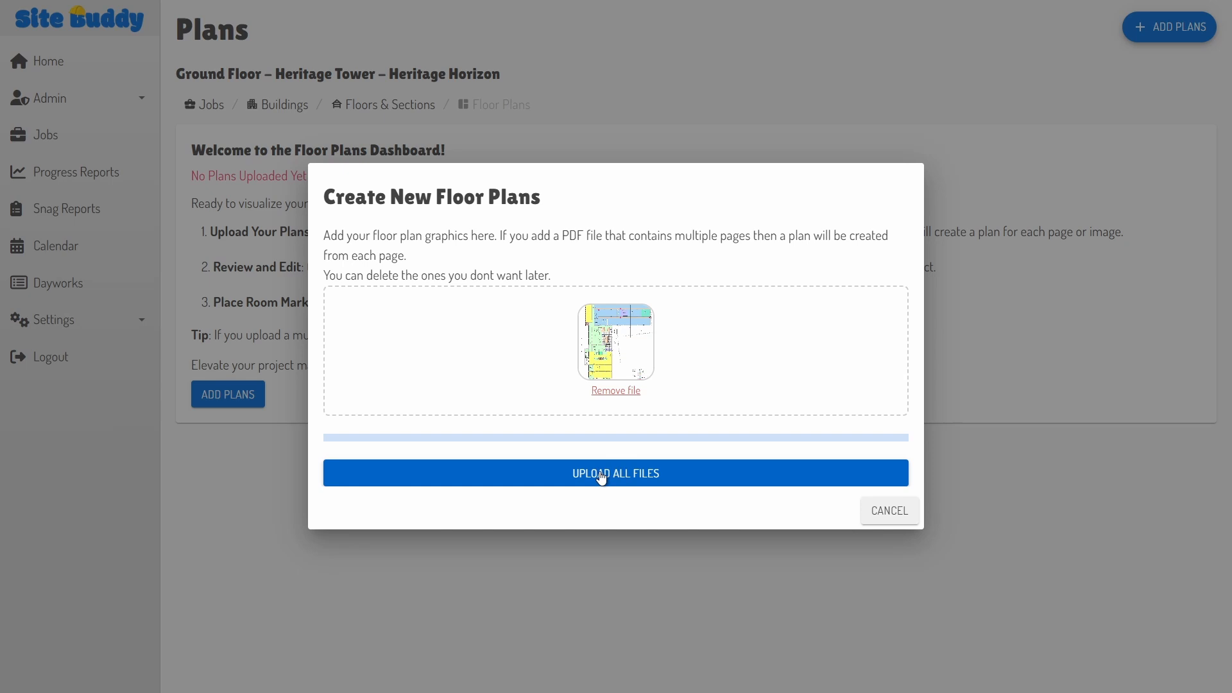
click(601, 478)
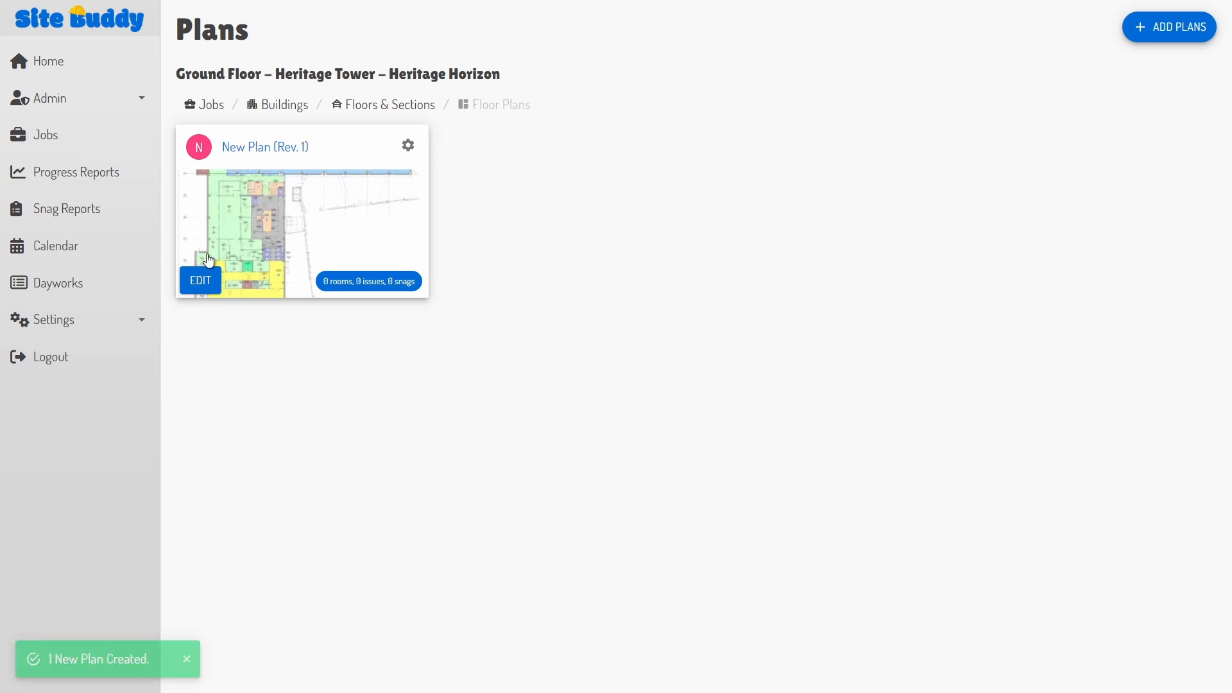
Step: Rename the uploaded plan to 'Ground floor'
click(411, 146)
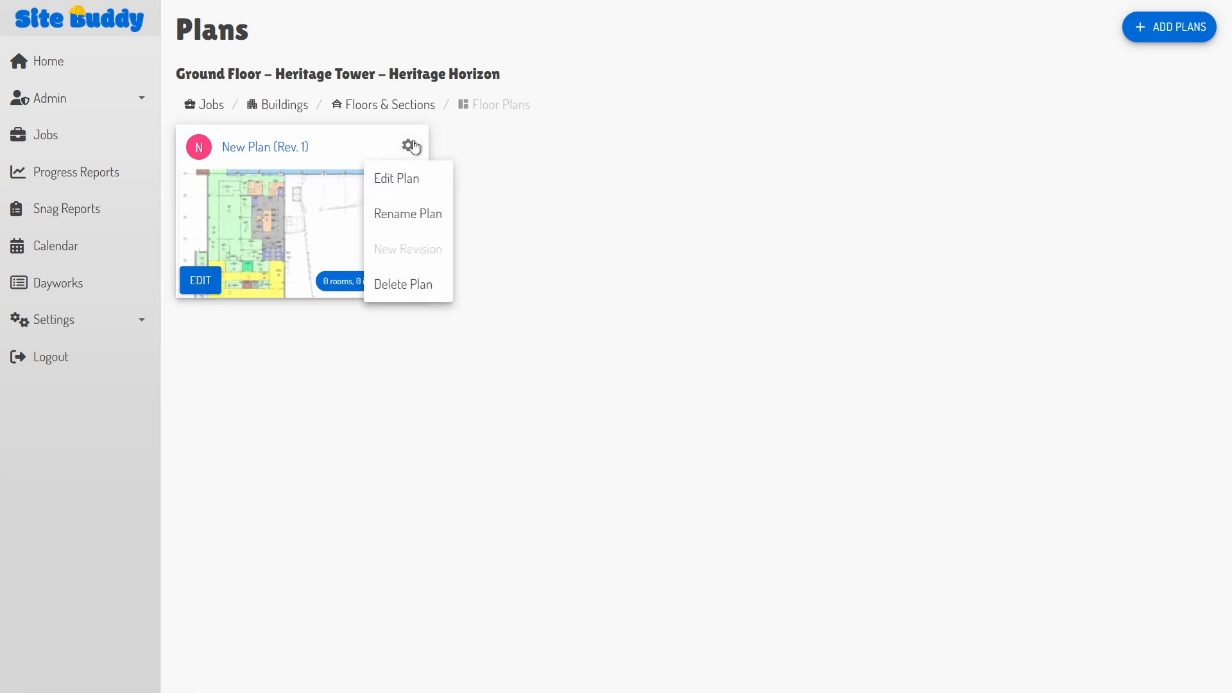
click(397, 218)
key(ctrl+a)
text(Grou)
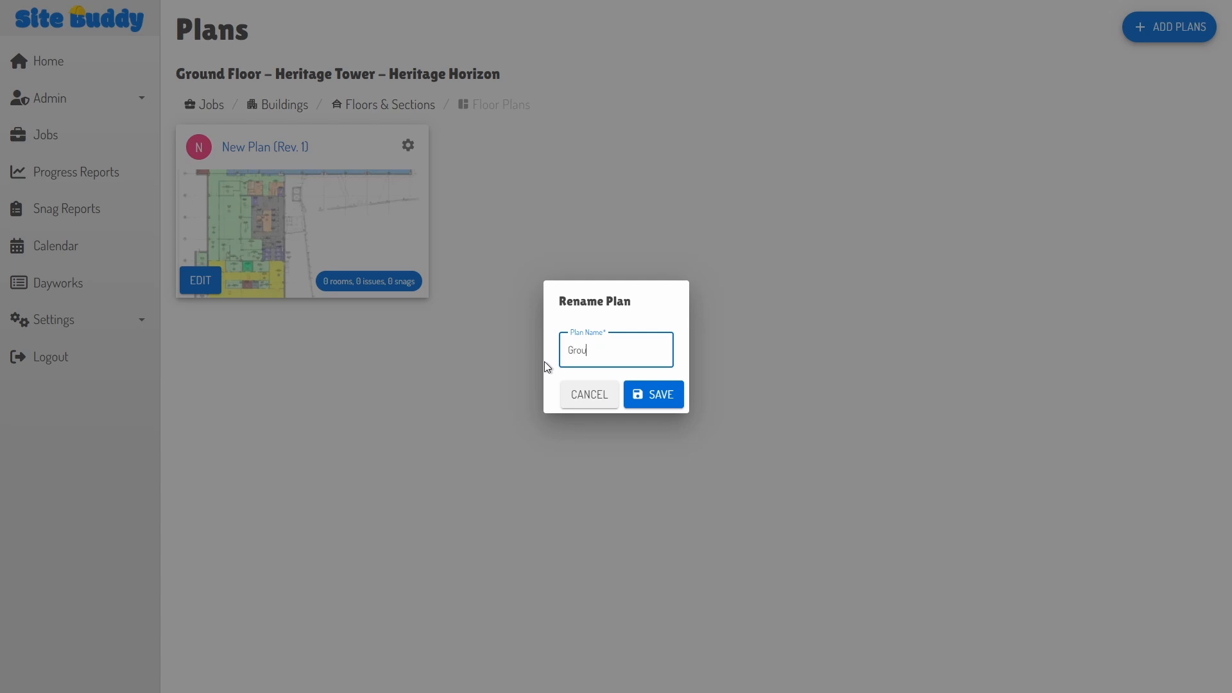
text(nd floor)
key(Return)
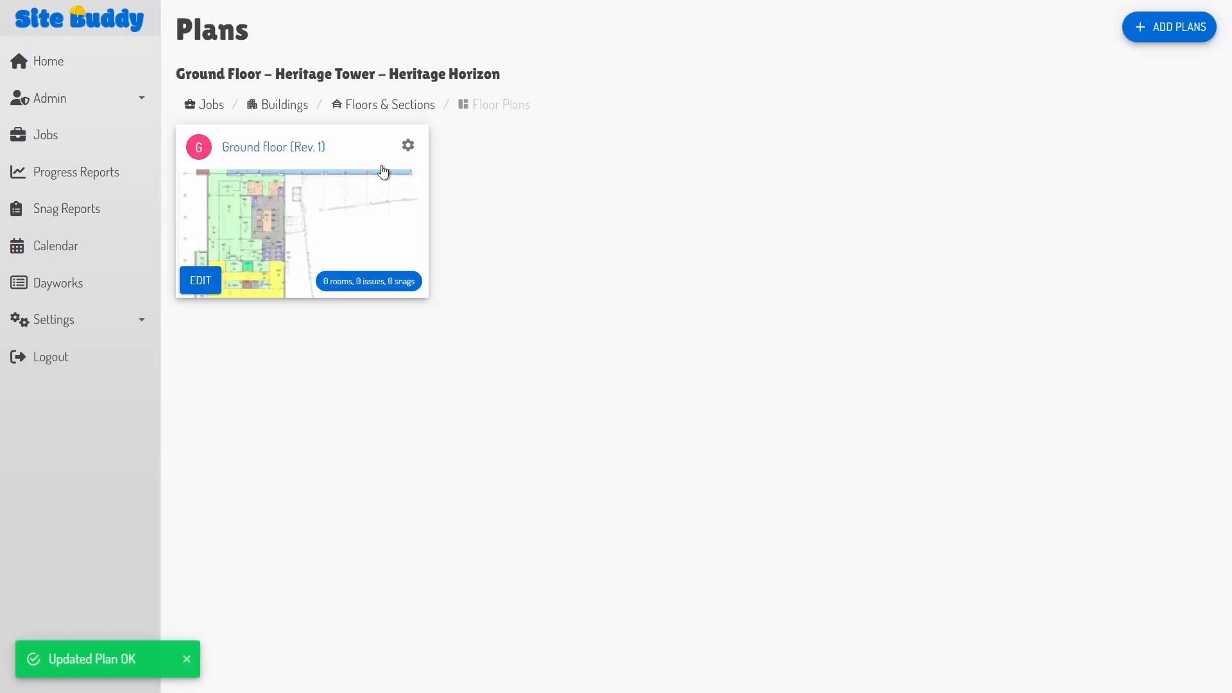
click(408, 146)
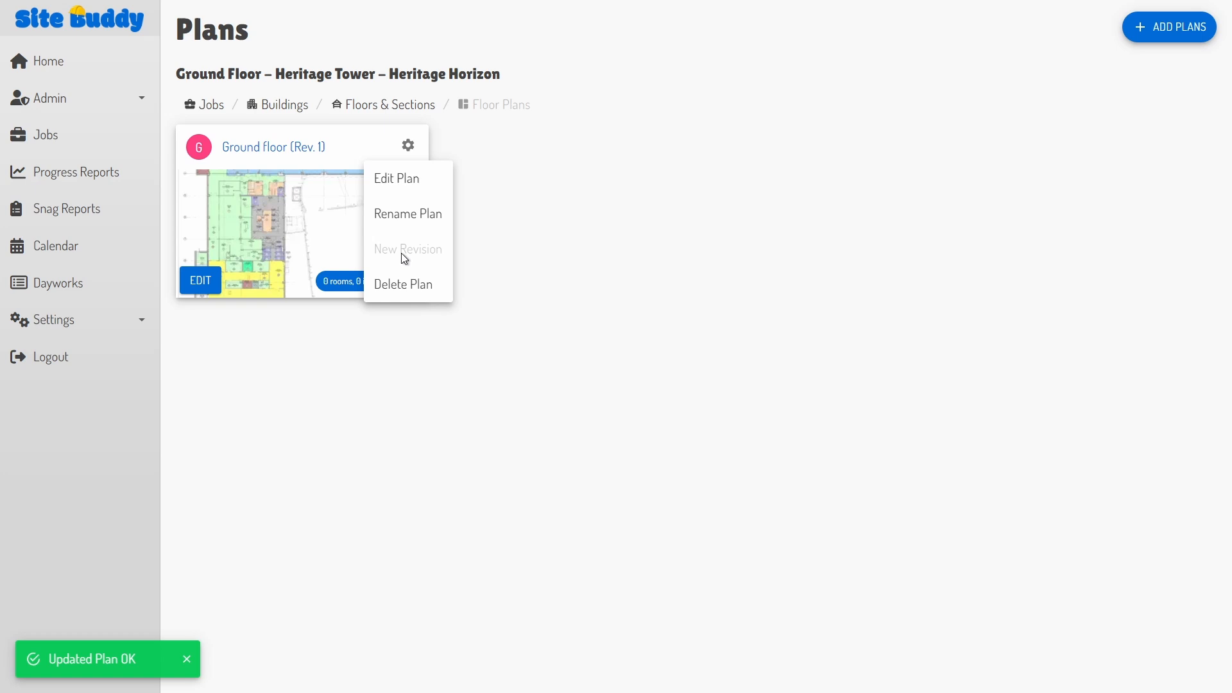
click(552, 240)
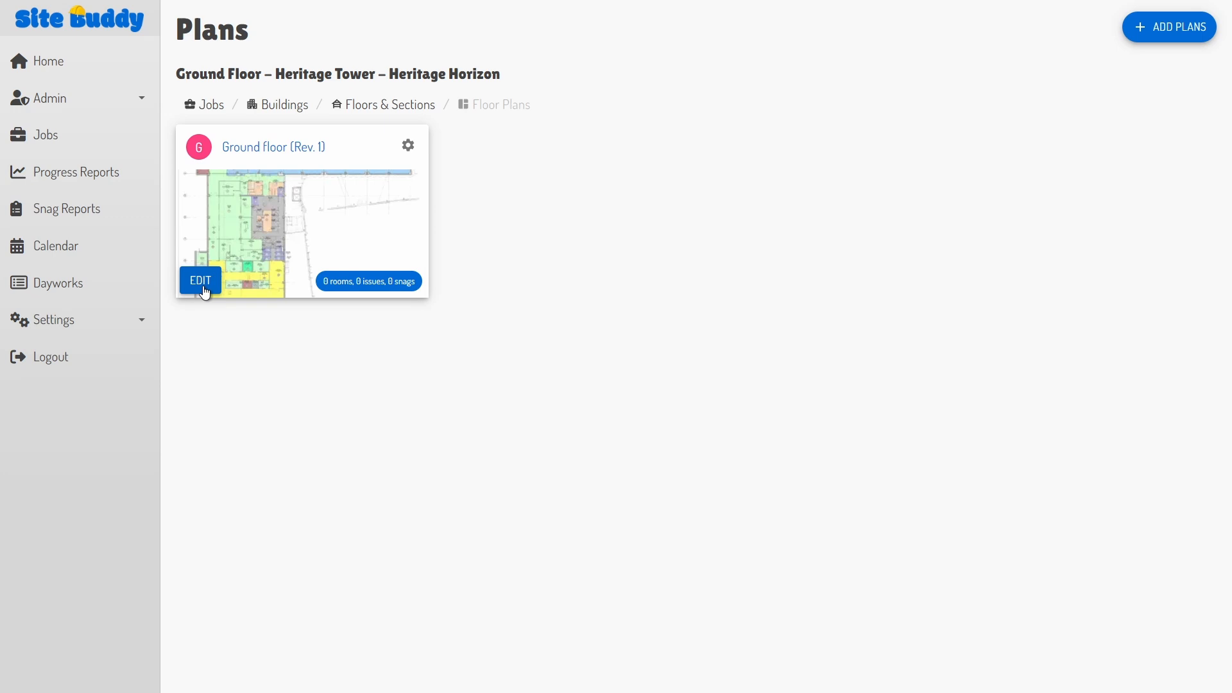
Step: Open the Ground floor plan in the editor and zoom in on the lower-left rooms like W0-039 IMSU
click(200, 280)
scroll(454, 439, down, 1)
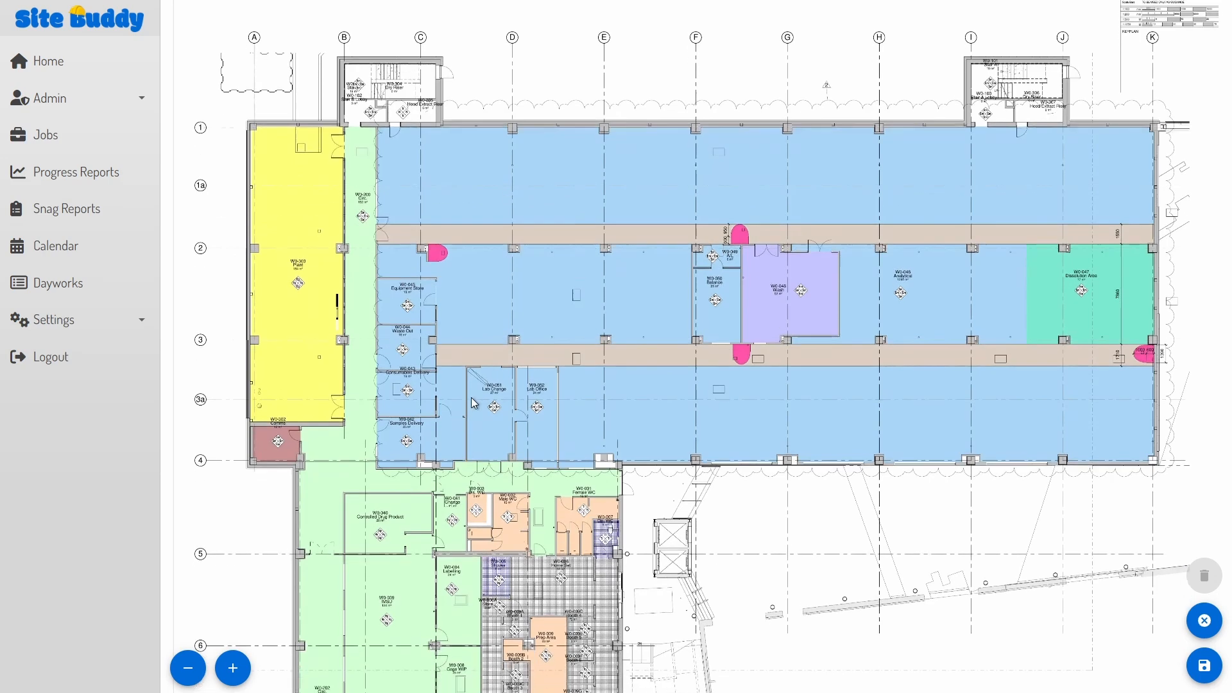
click(233, 668)
click(232, 668)
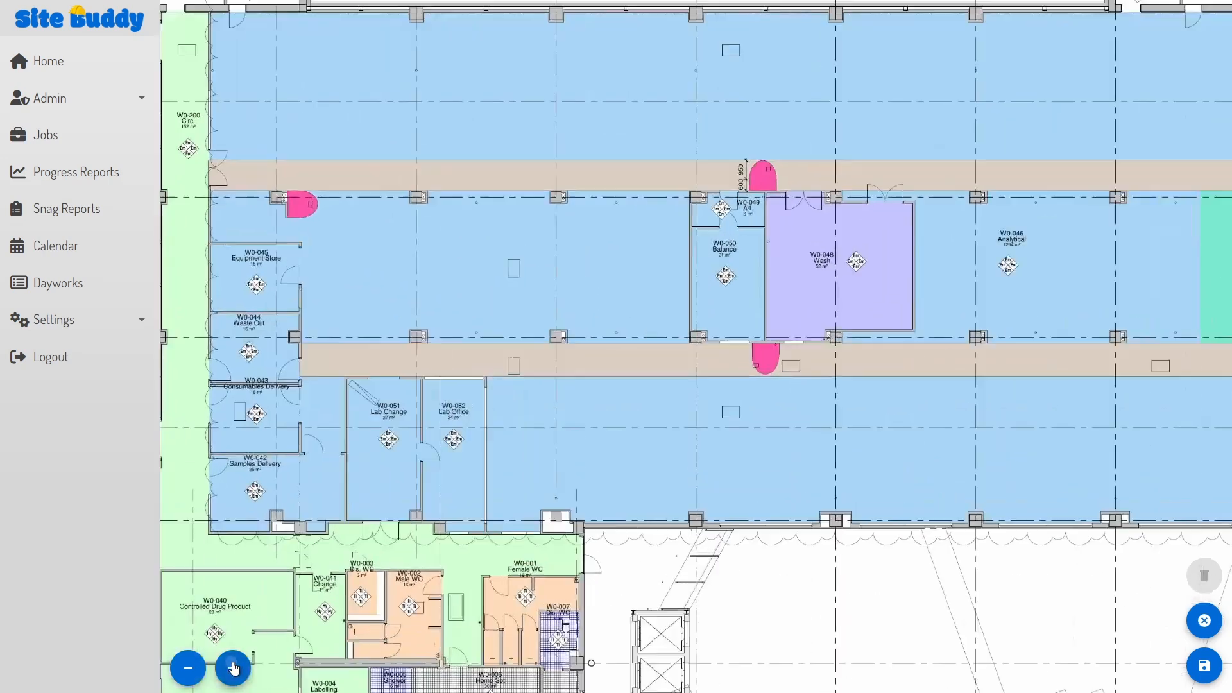
click(234, 668)
drag(390, 532, 722, 146)
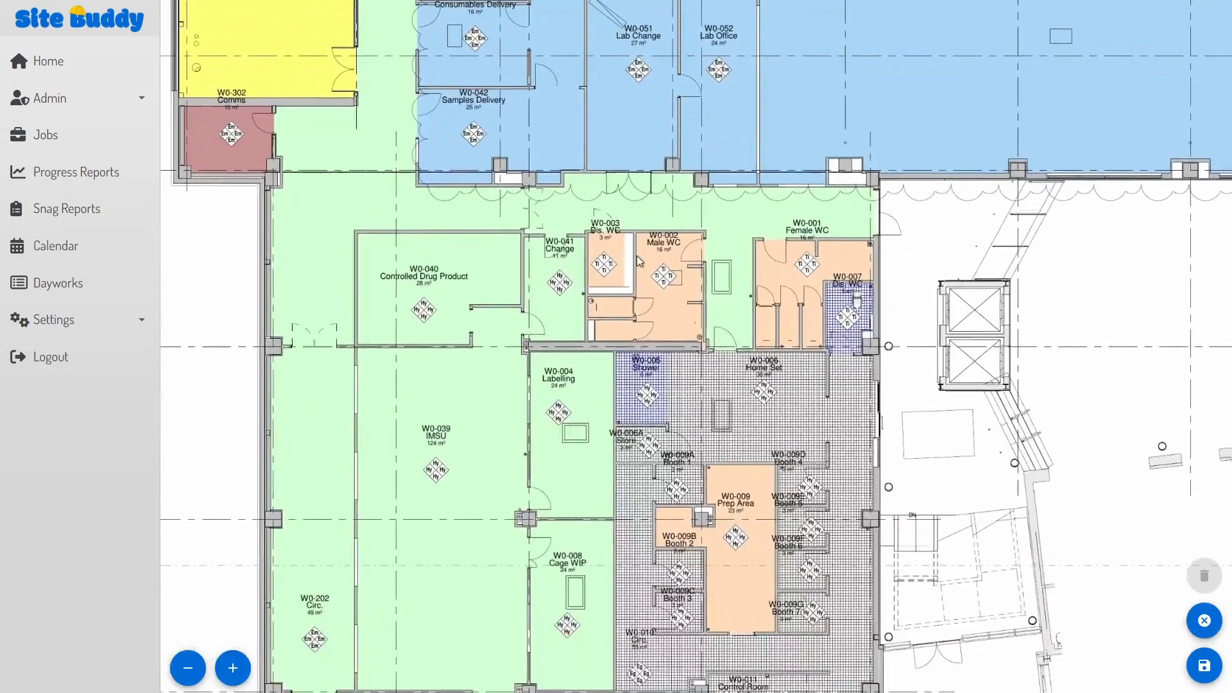
scroll(578, 429, down, 1)
scroll(580, 433, down, 2)
scroll(581, 494, up, 2)
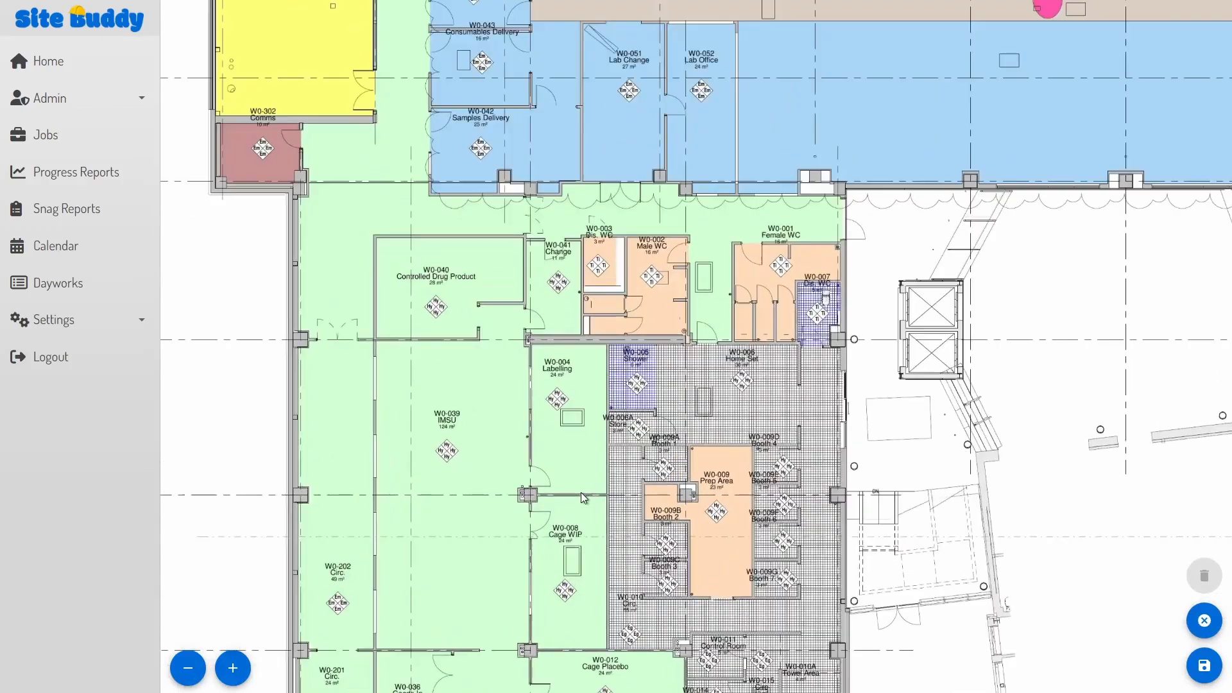
scroll(753, 353, up, 1)
drag(732, 363, 724, 294)
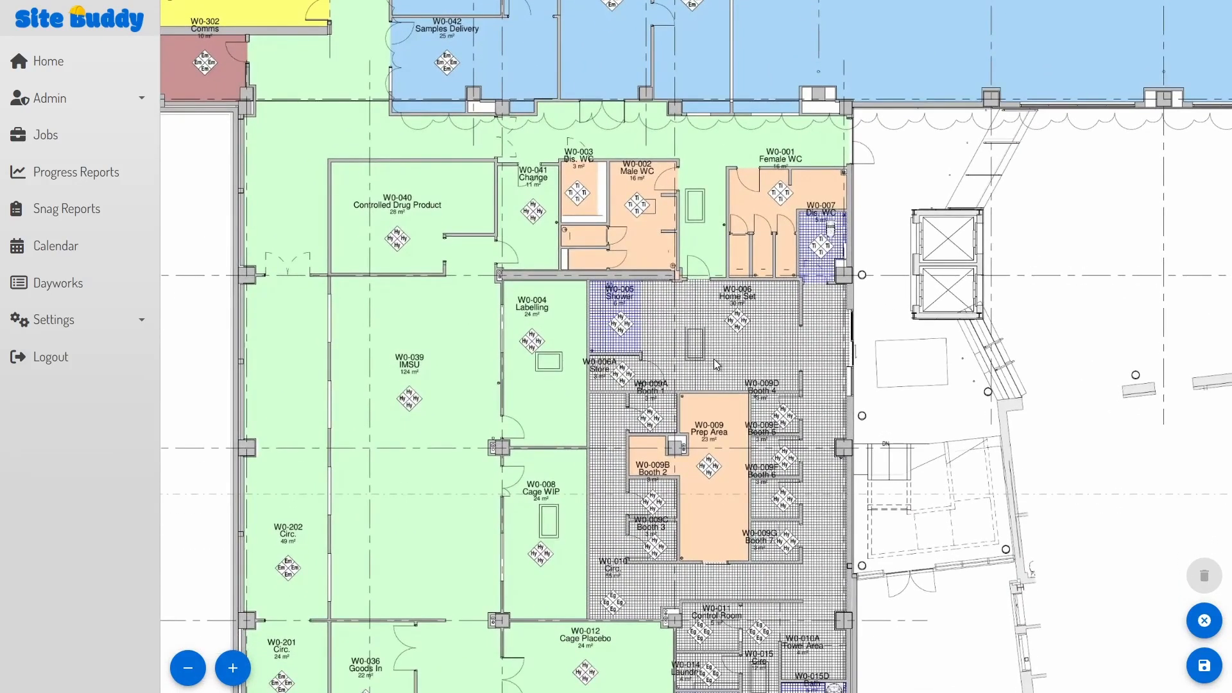
Step: Add room circles in Controlled Drug Product and the room below W0-041, shrinking the latter
click(395, 221)
key(Escape)
click(532, 219)
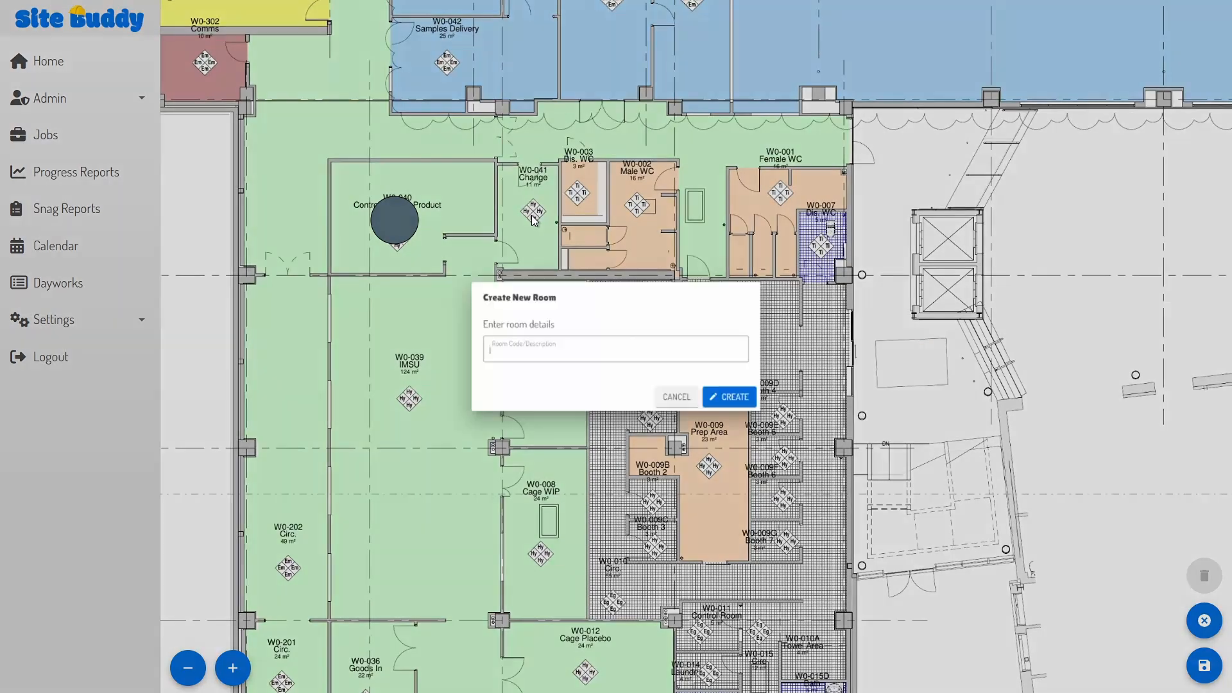
key(Escape)
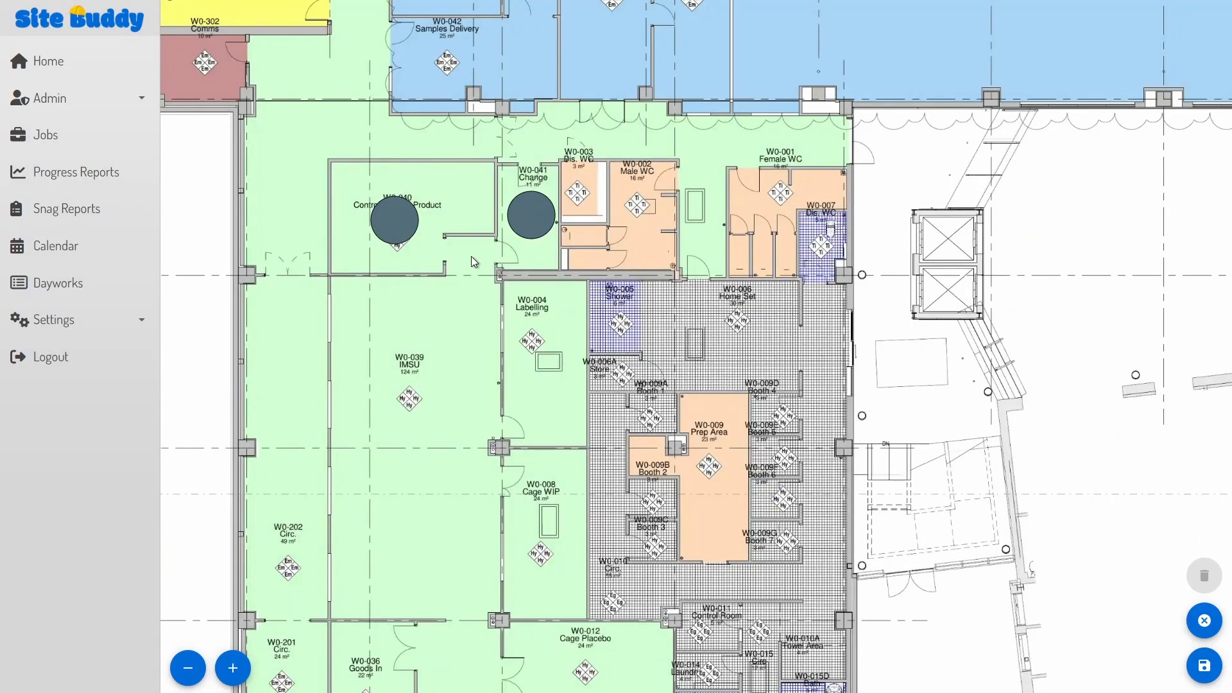
click(471, 256)
click(698, 411)
click(485, 272)
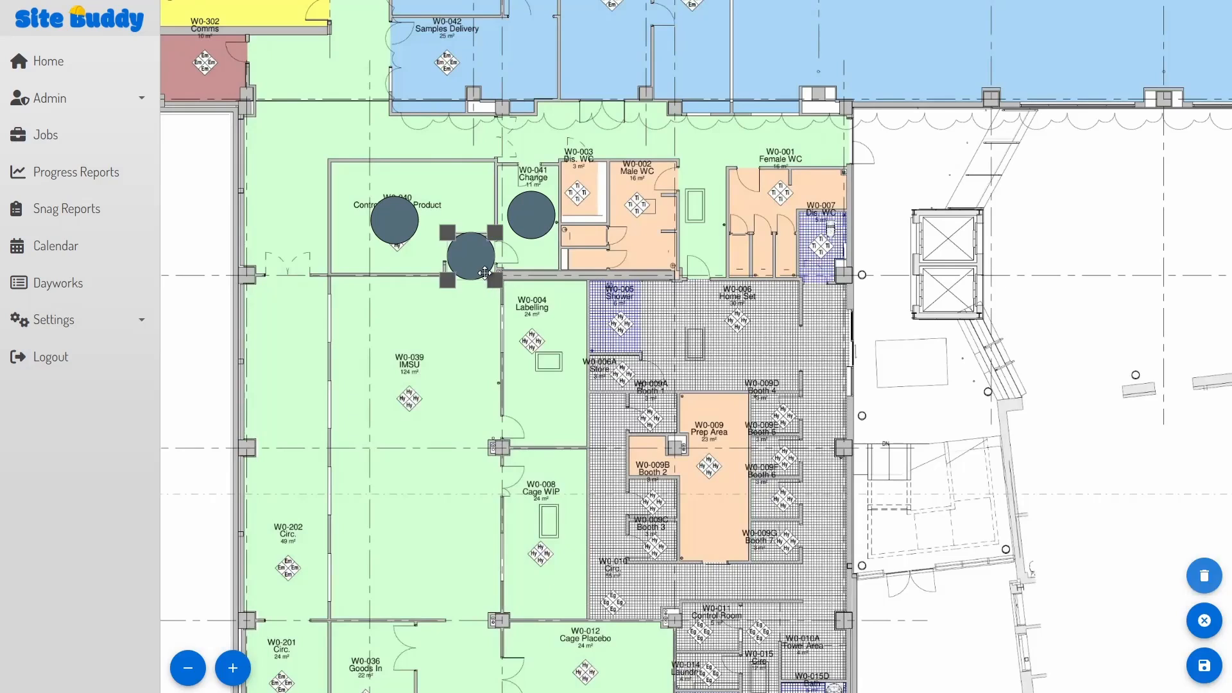
drag(494, 280, 489, 275)
click(536, 279)
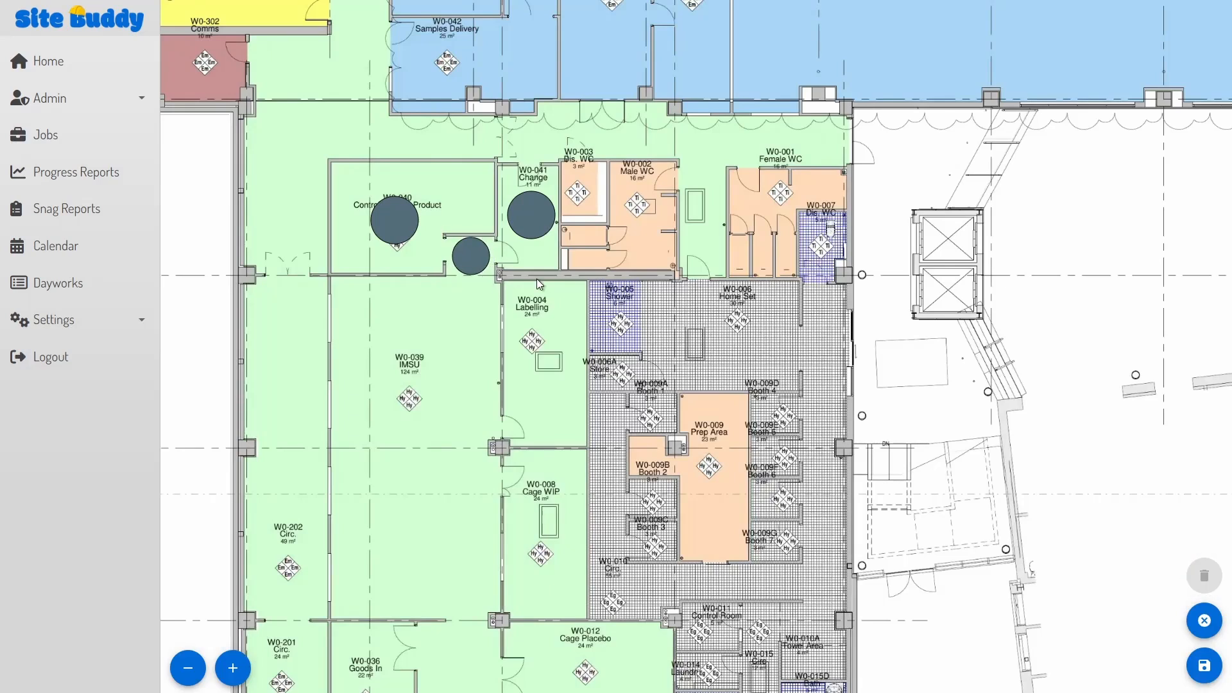
Step: Add room circles in W0-003 (shrunk slightly), W0-002 and W0-001
click(582, 193)
key(Escape)
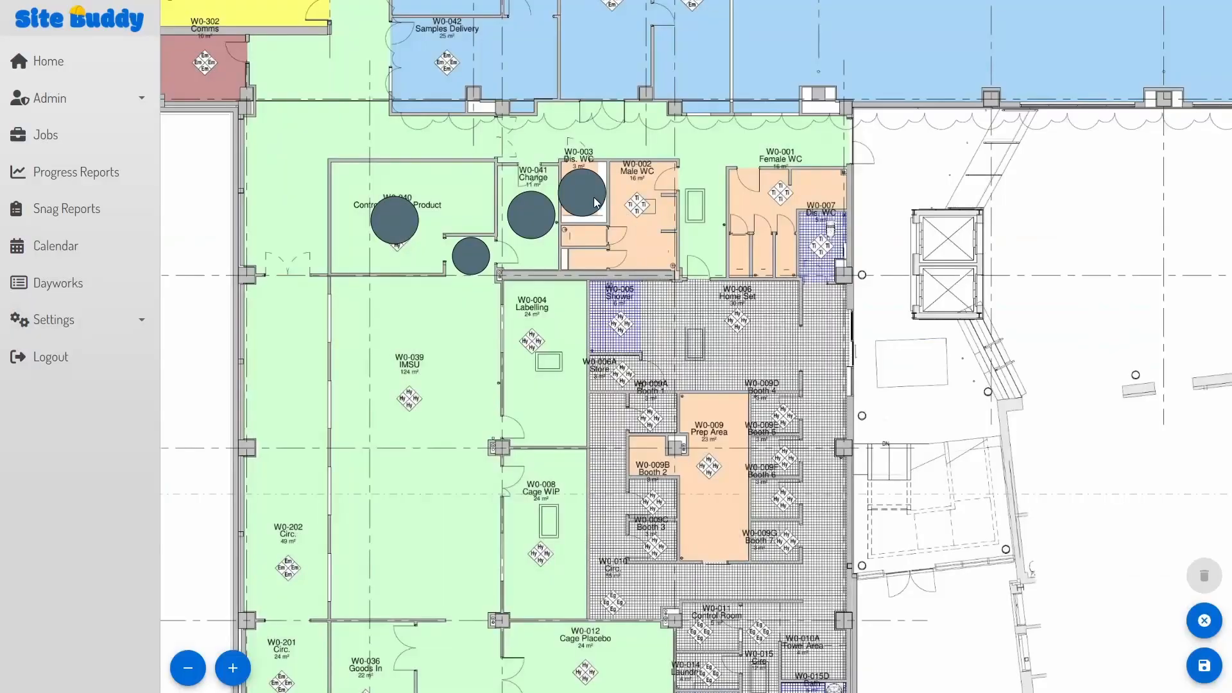
click(596, 207)
drag(607, 217, 601, 212)
click(627, 222)
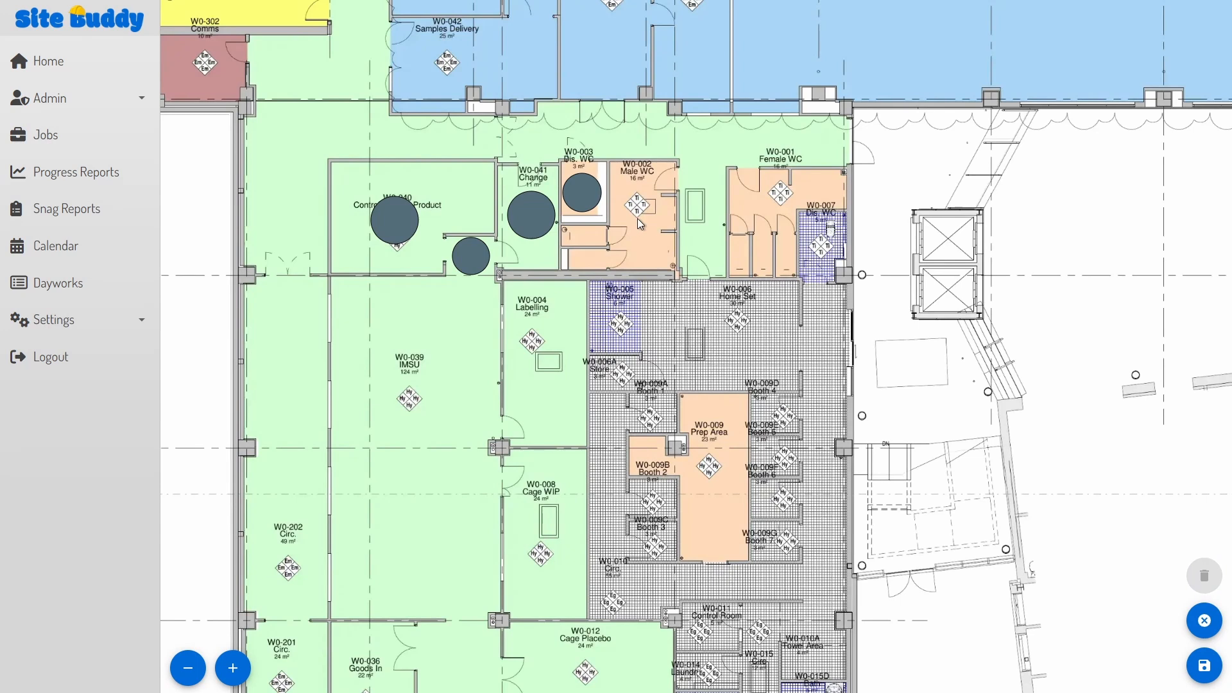
click(638, 218)
key(Escape)
click(761, 223)
key(Escape)
Step: Add room circles in W0-007 (shrunk slightly), W0-004 Labelling and W0-008 Cage WIP
click(821, 243)
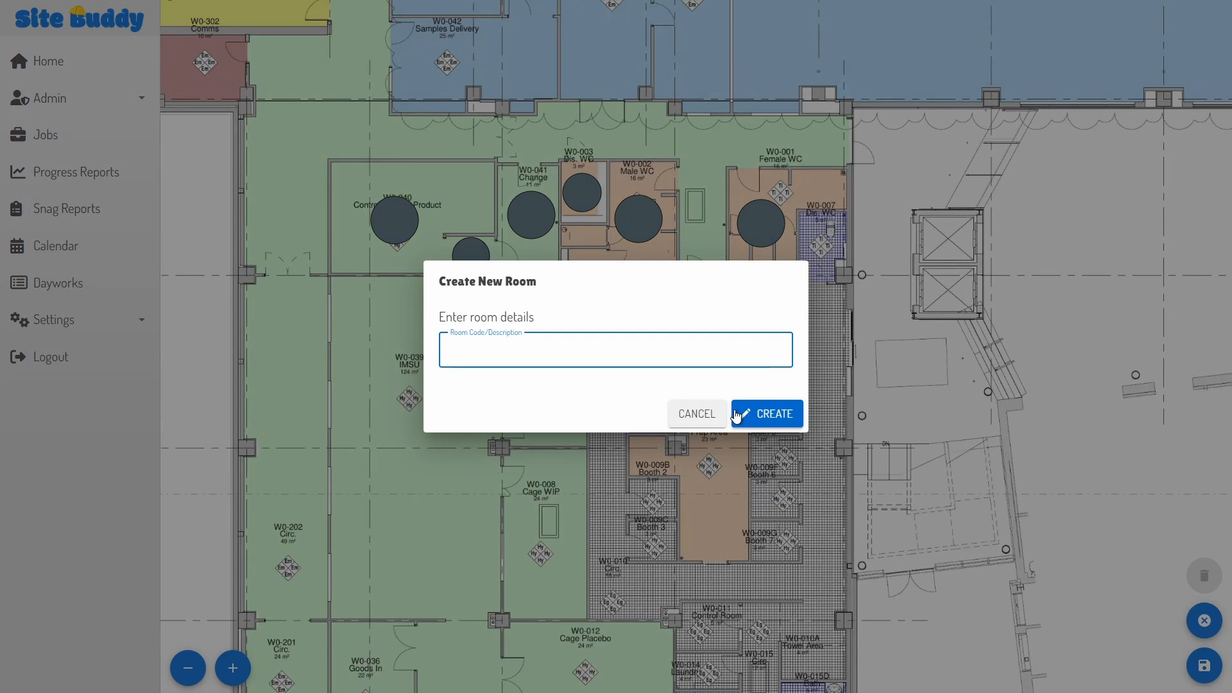
click(736, 416)
click(825, 250)
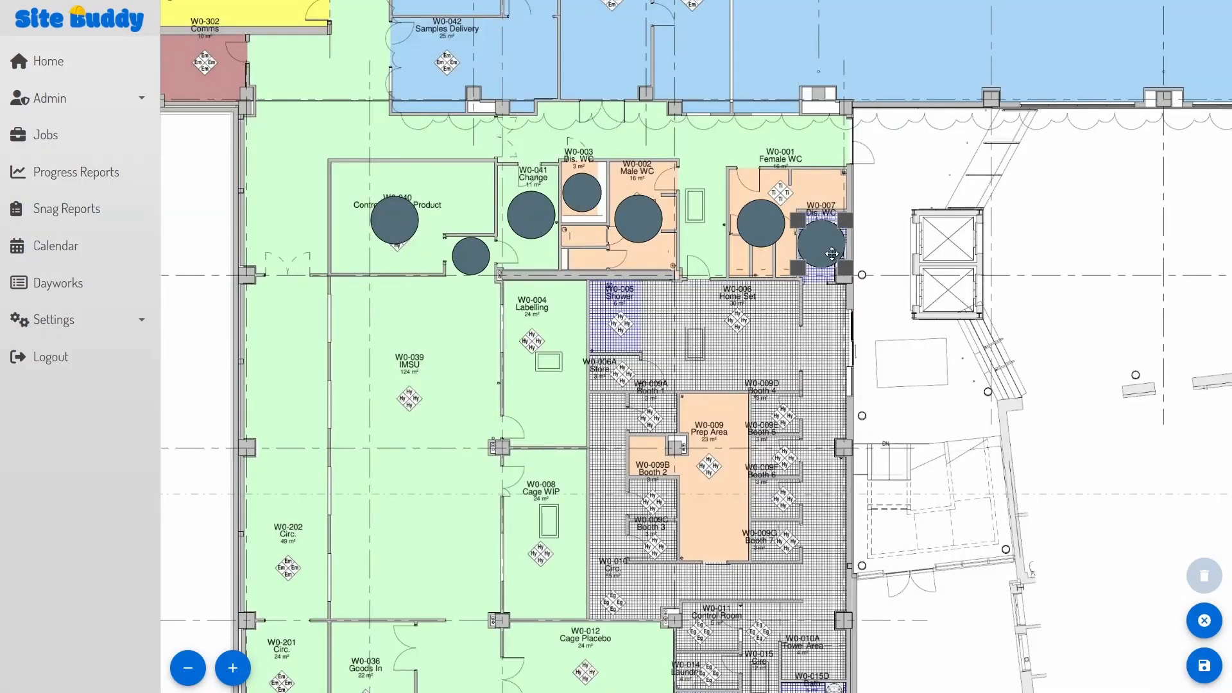
drag(843, 267, 839, 263)
click(689, 362)
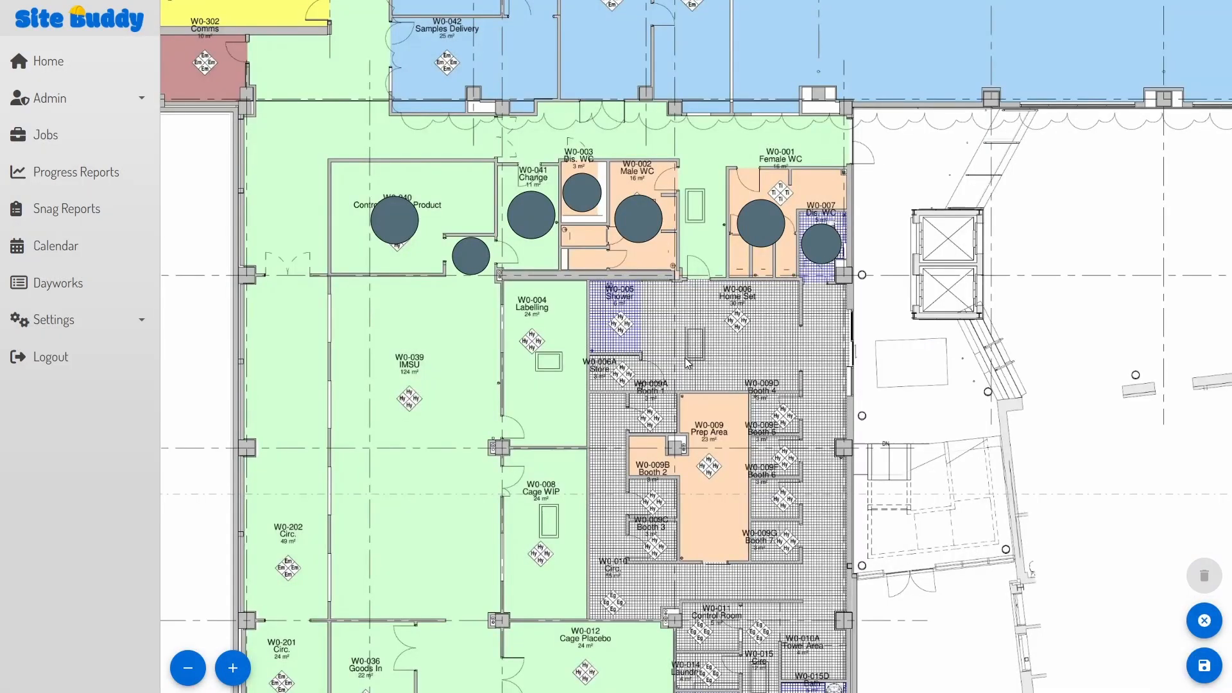
click(548, 362)
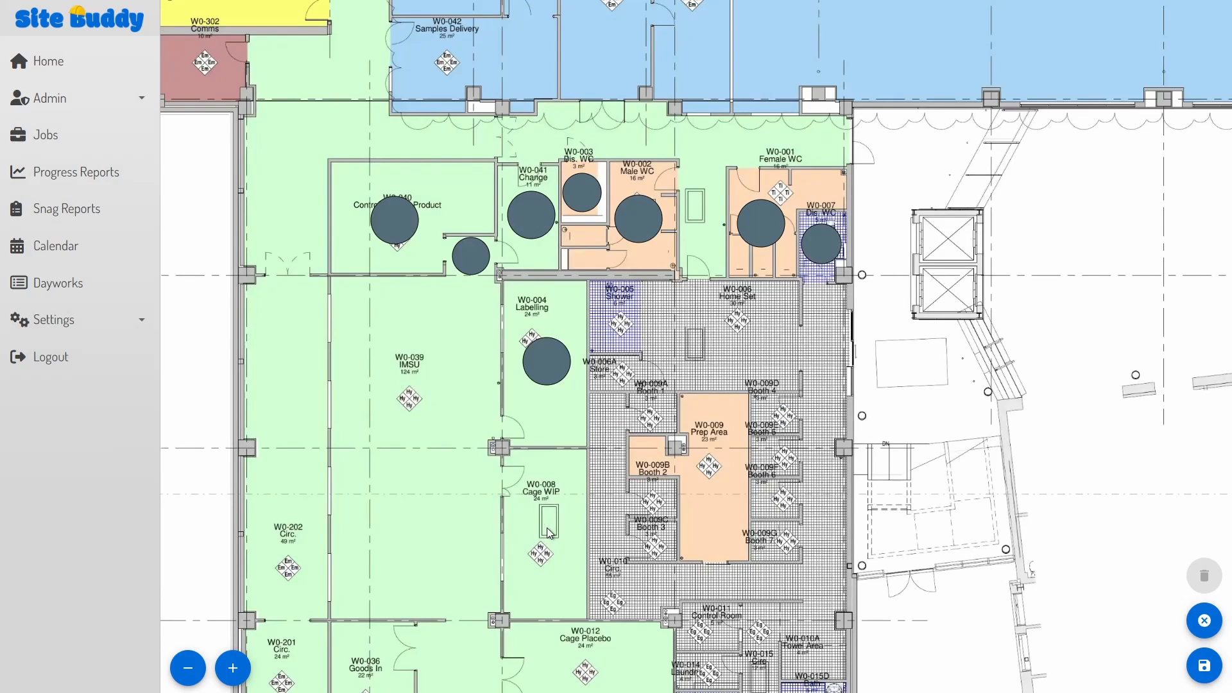
click(546, 527)
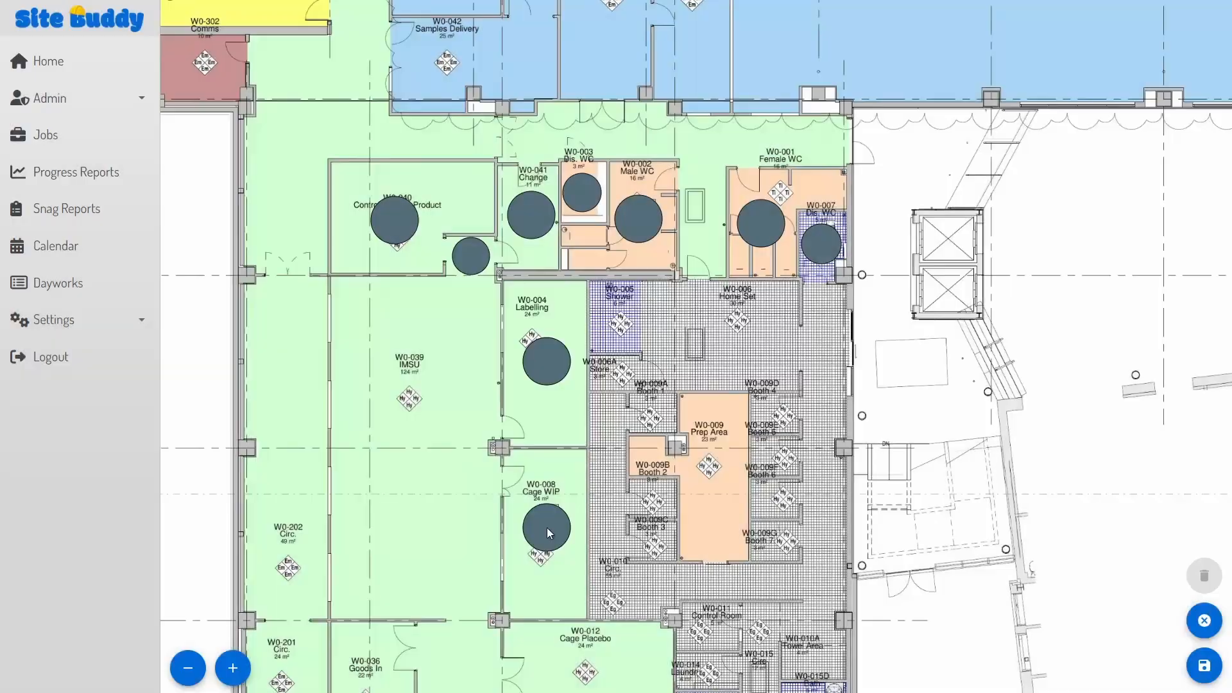
Step: Add two enlarged room circles in W0-039 IMSU to fill the room
double_click(415, 365)
key(Return)
click(428, 380)
drag(439, 390, 467, 417)
click(430, 494)
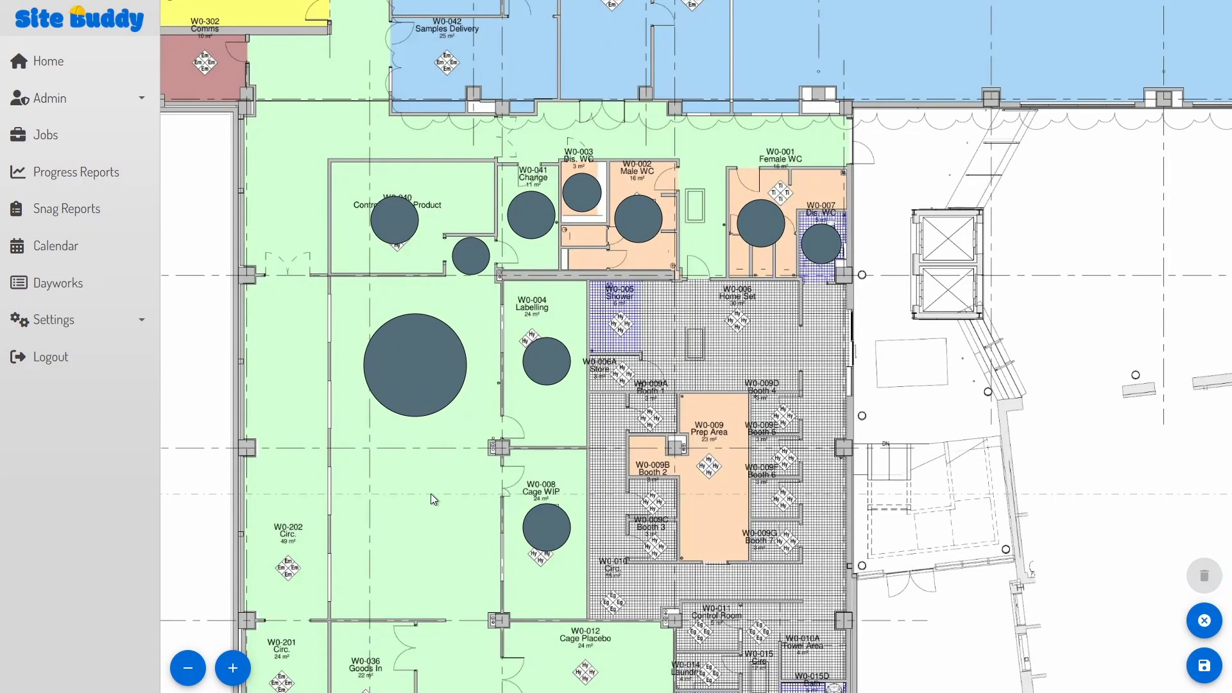
double_click(414, 526)
key(Return)
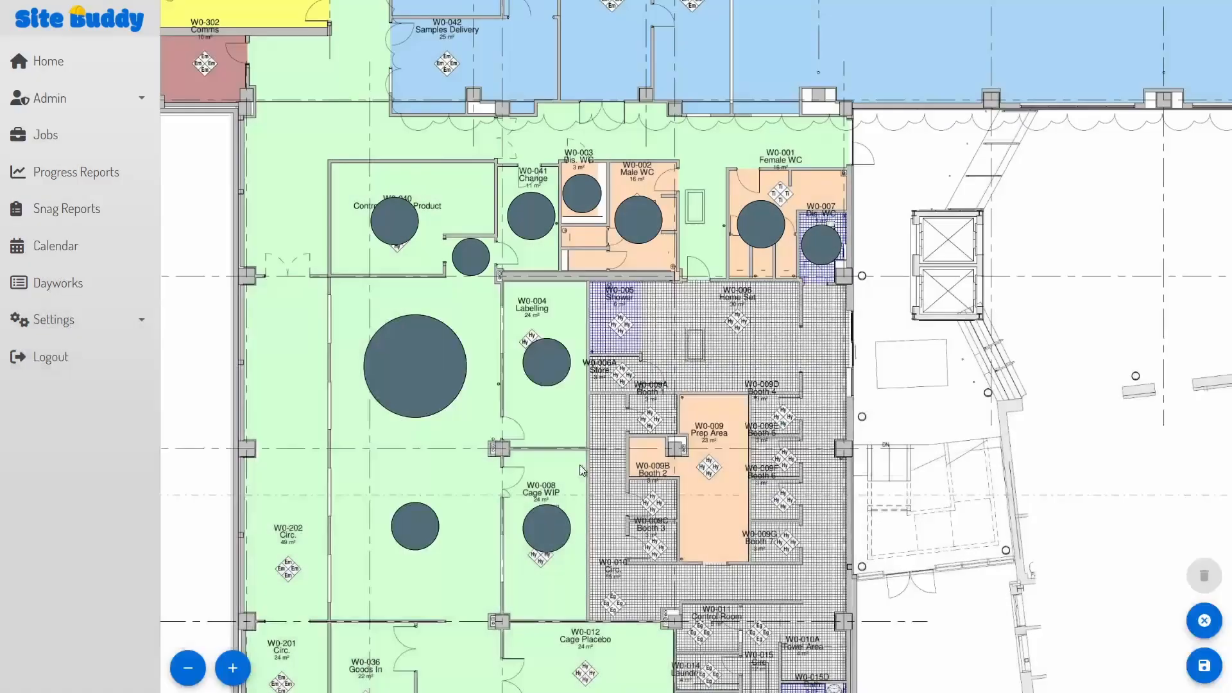
click(412, 532)
drag(444, 559, 469, 568)
click(609, 512)
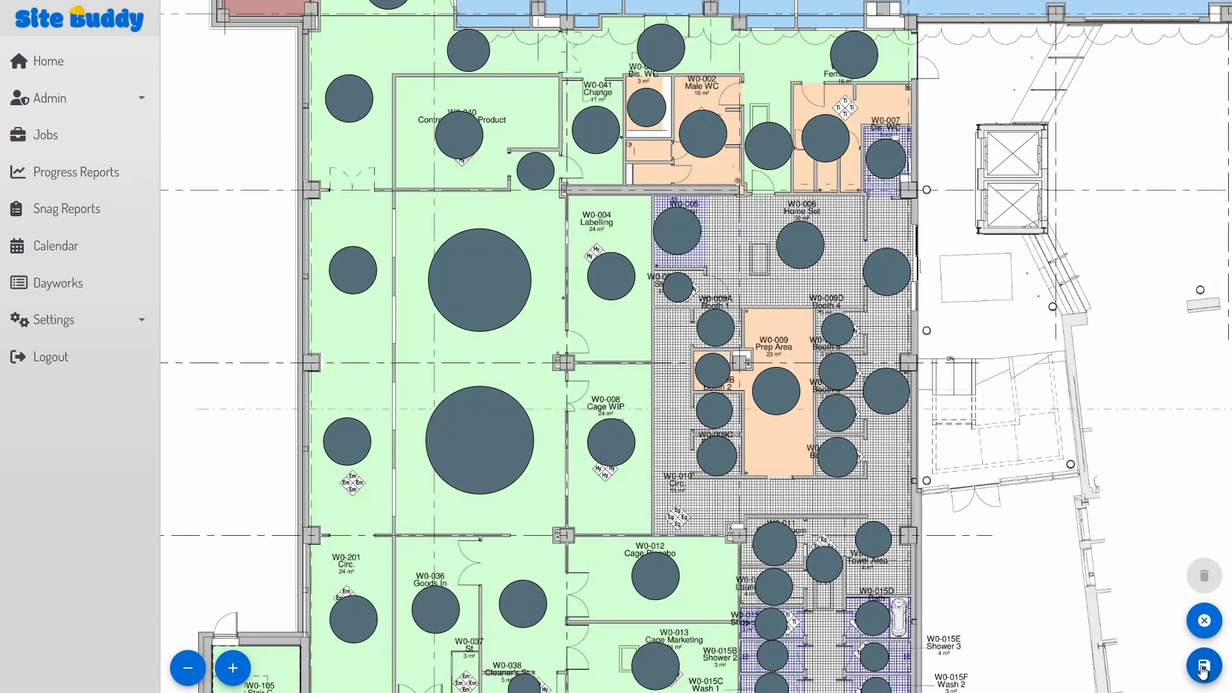
Step: Save the Ground floor plan and go back to the floors to open Level 2's plans
click(1203, 668)
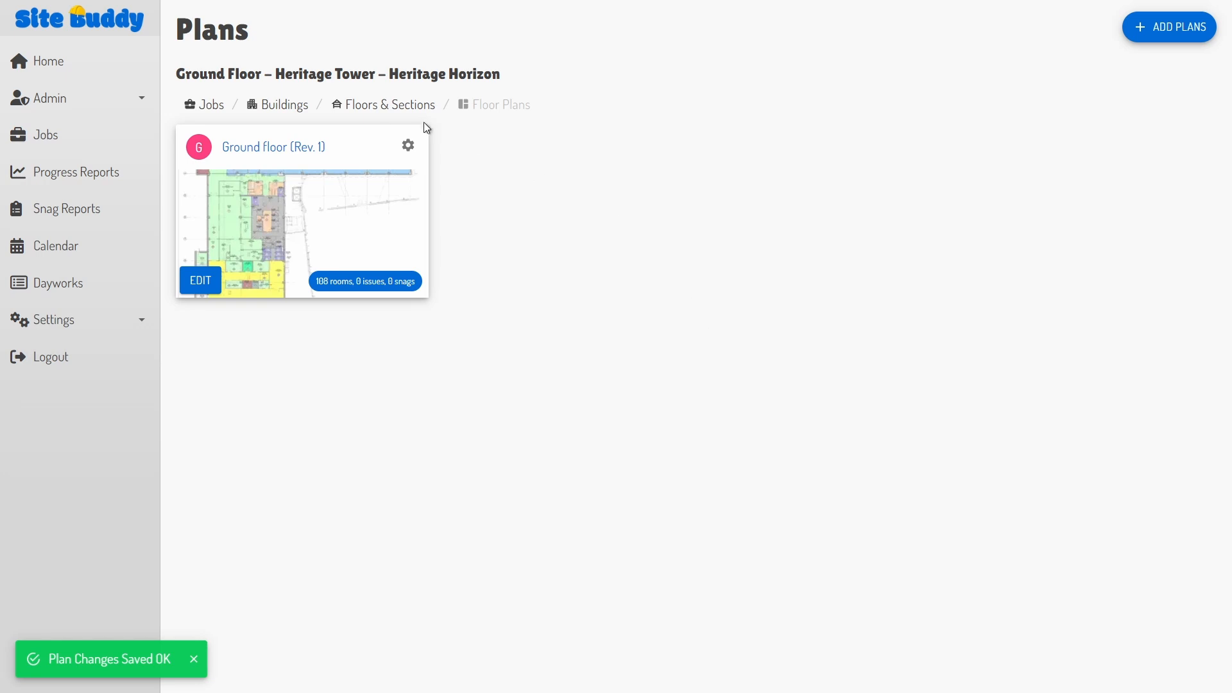
click(390, 110)
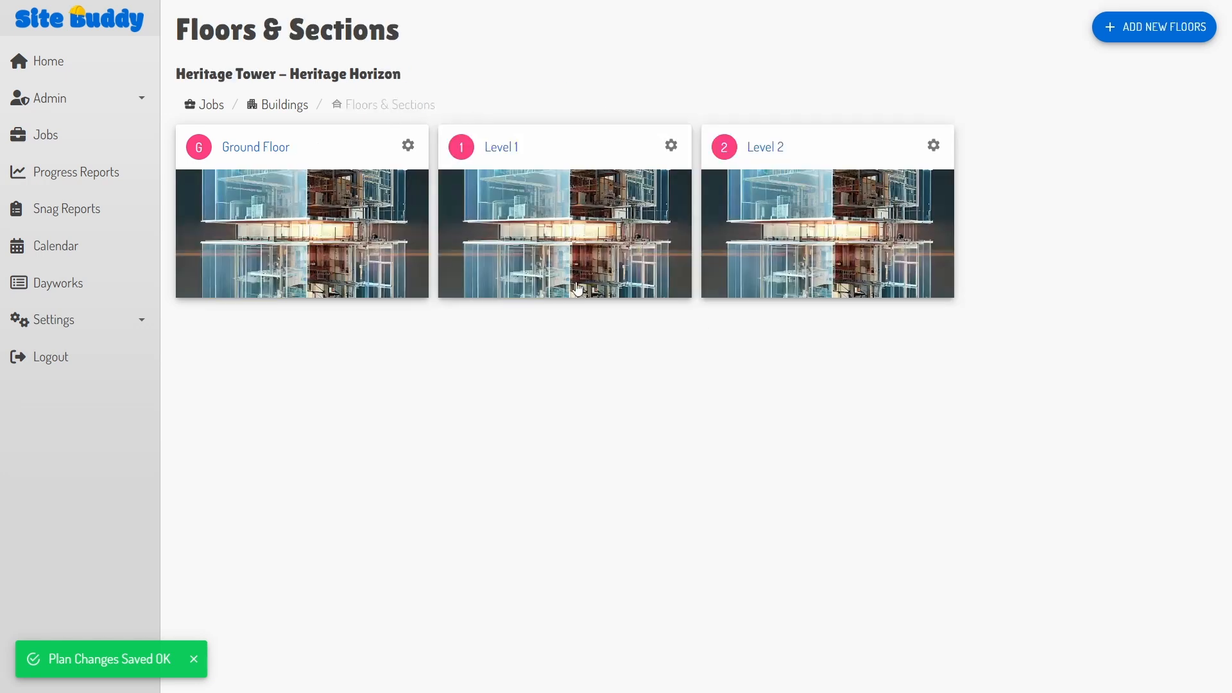
click(733, 233)
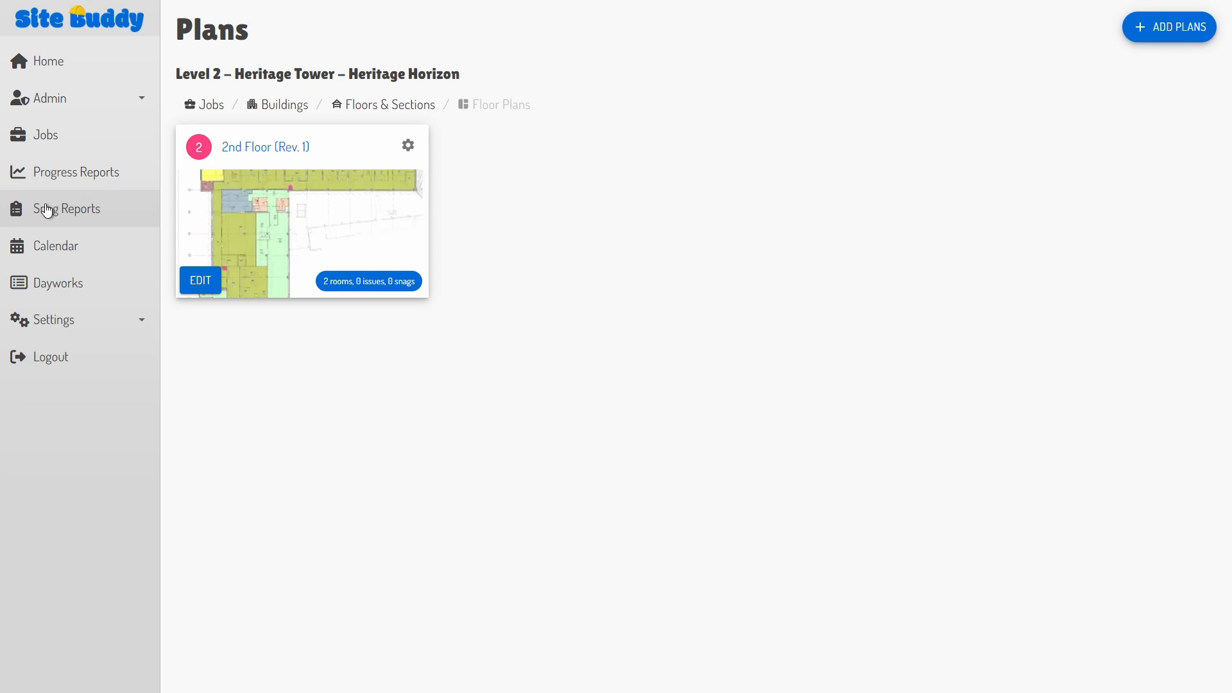
Step: View the Progress Reports and Snag Reports dashboards, then the Jobs list
click(51, 173)
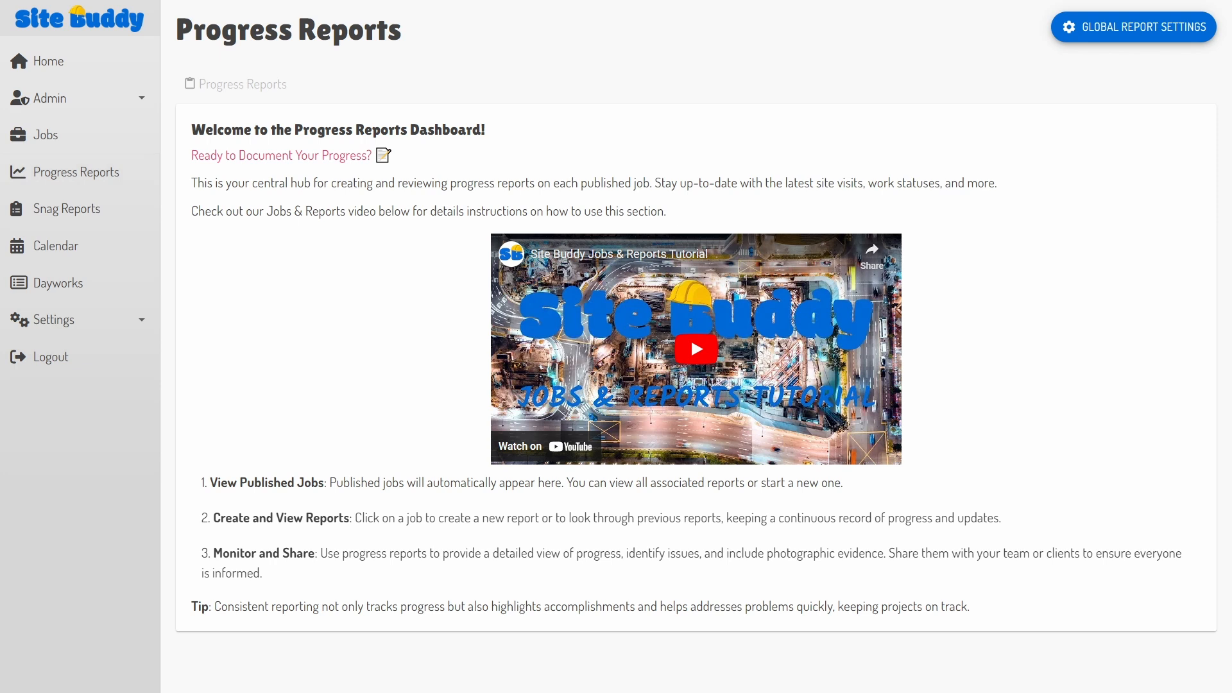
click(36, 212)
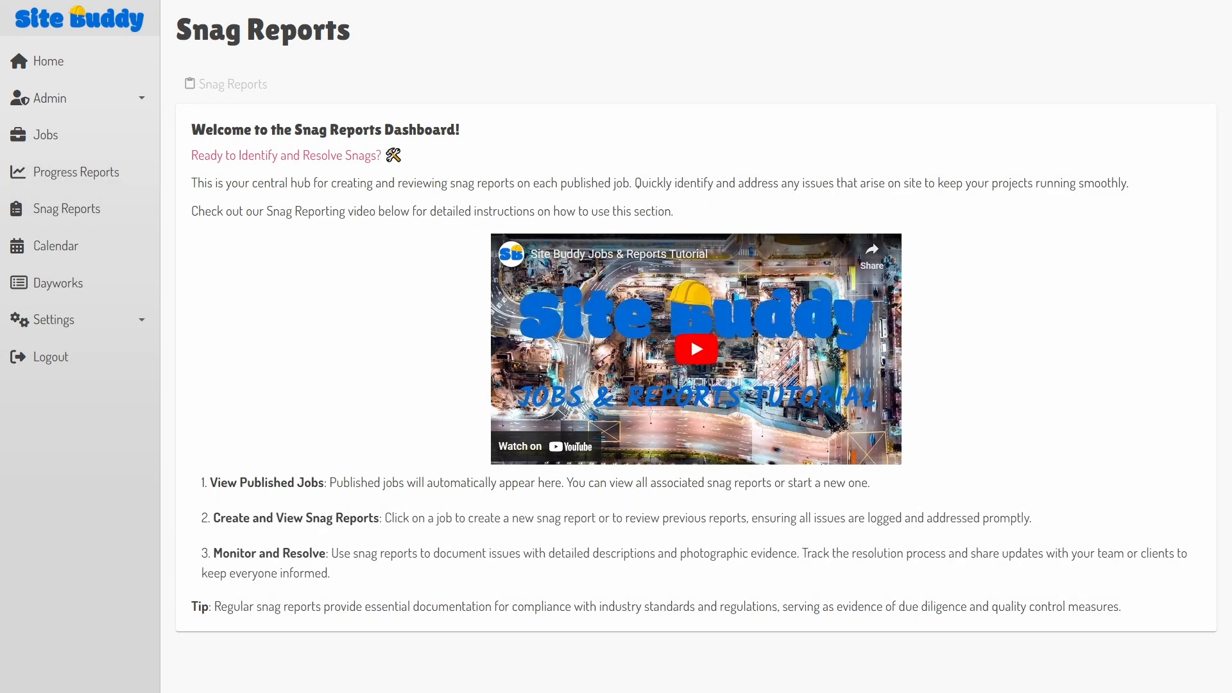
click(57, 139)
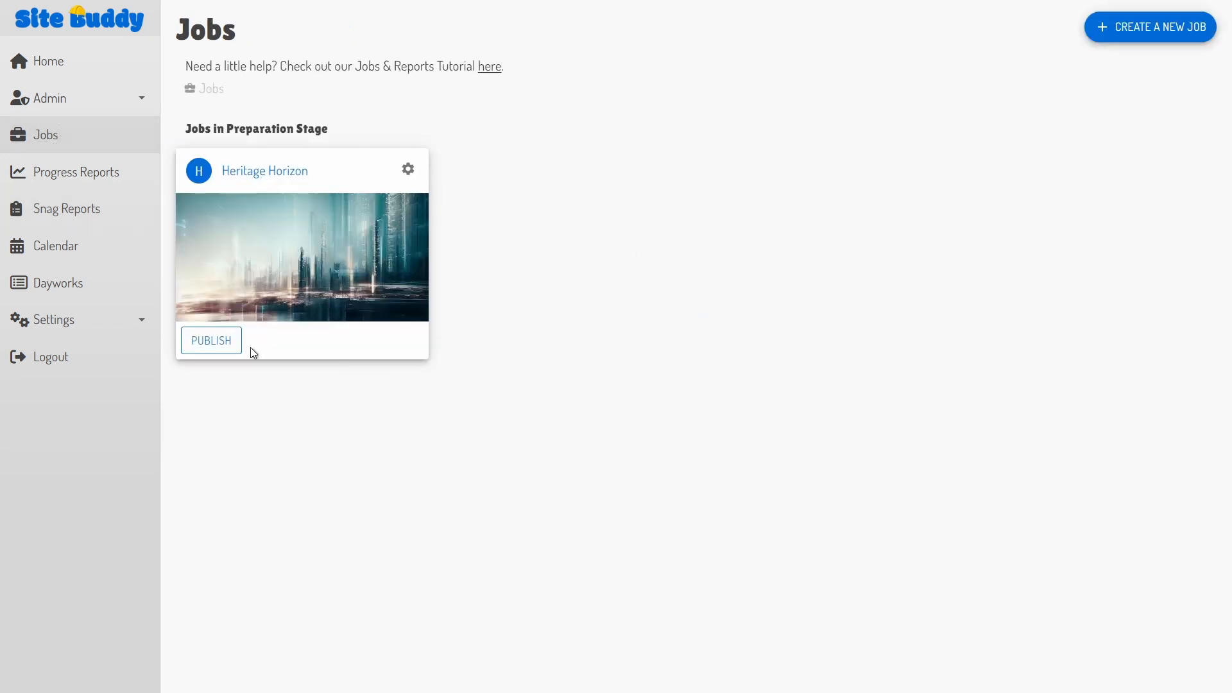
Step: Publish Heritage Horizon, confirm, and check it under Progress Reports and Snag Reports
click(217, 342)
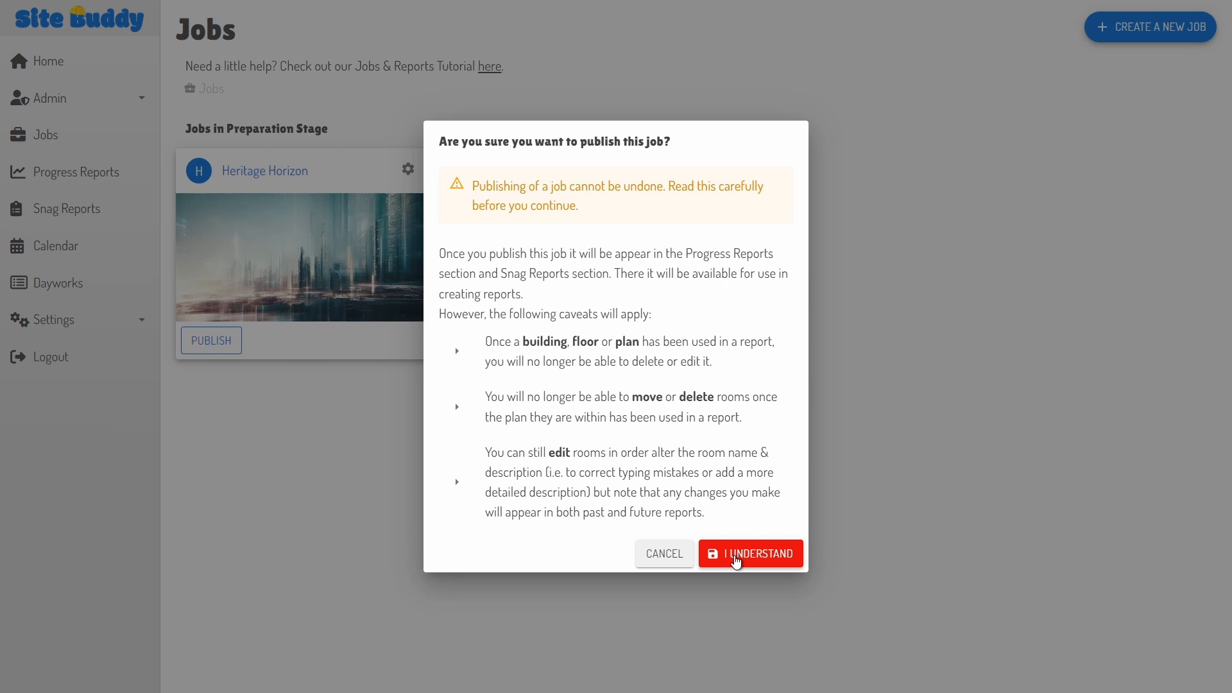
click(736, 560)
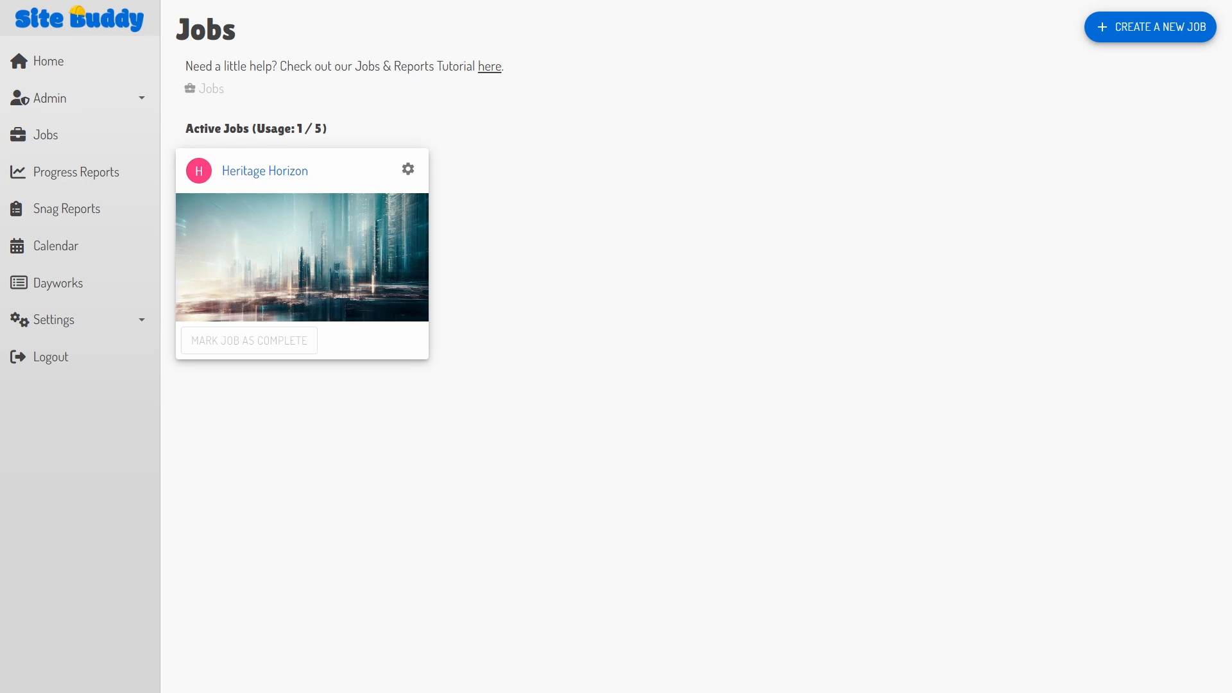
click(58, 175)
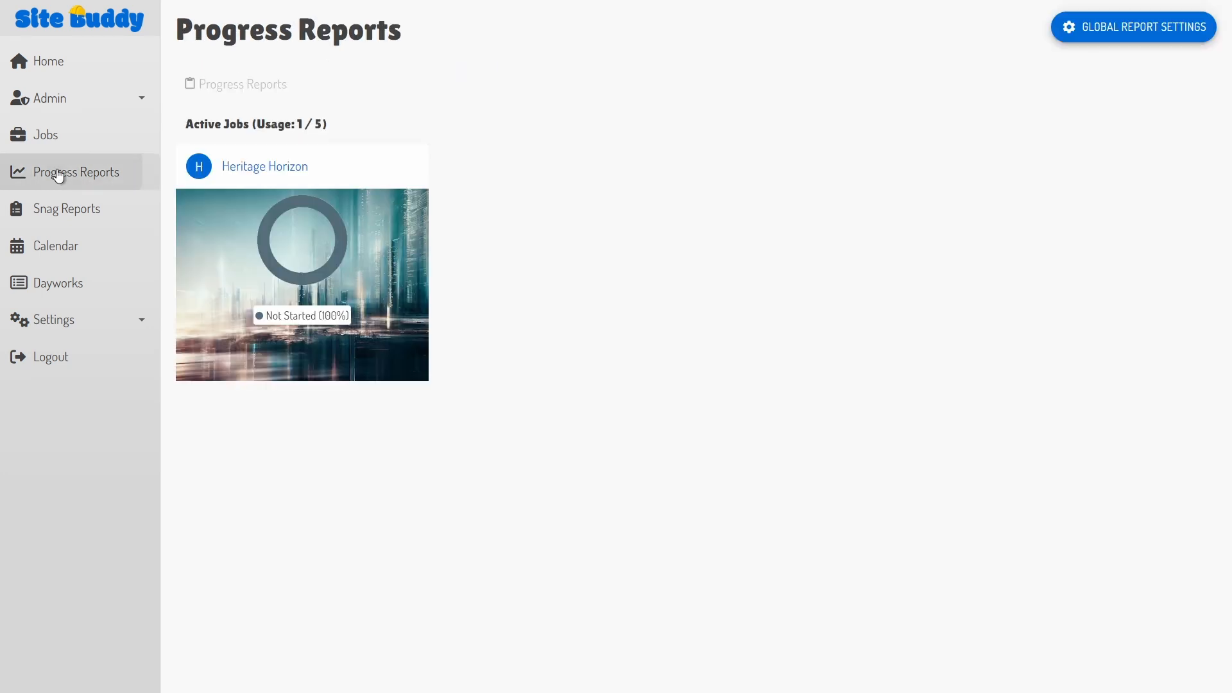
click(63, 209)
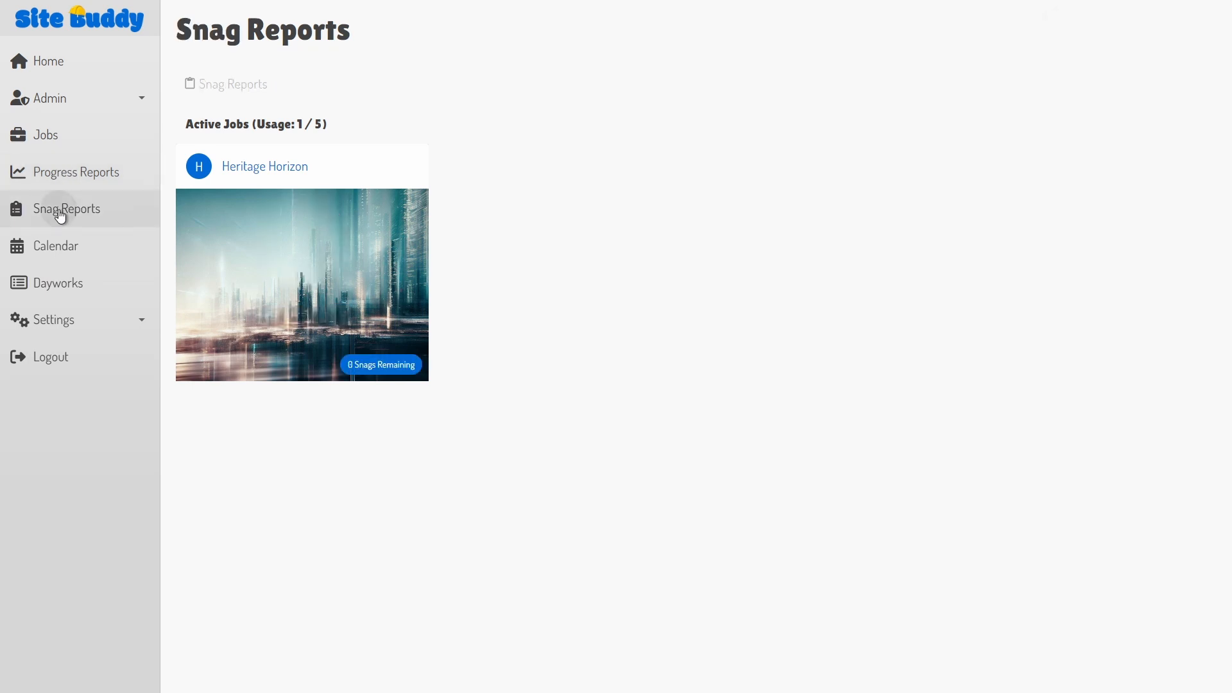
click(93, 177)
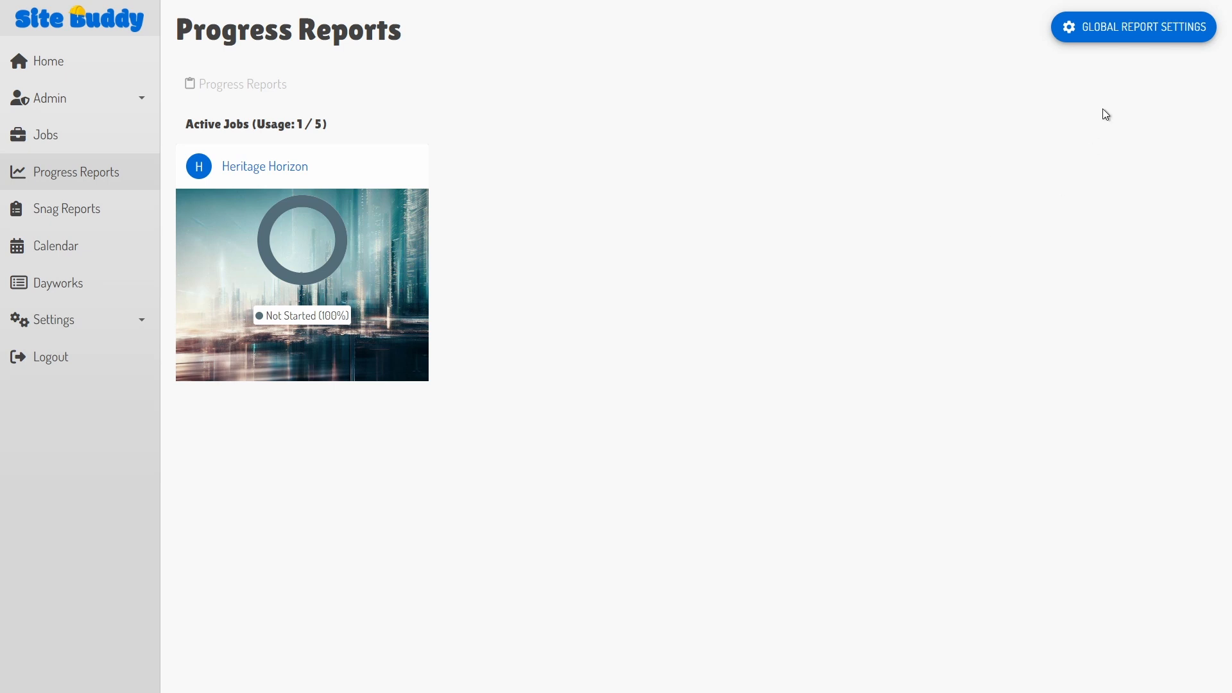
Step: Add mandatory report questions 'Temperature on site' and 'Number of guys on site' in Global Report Settings
click(1129, 32)
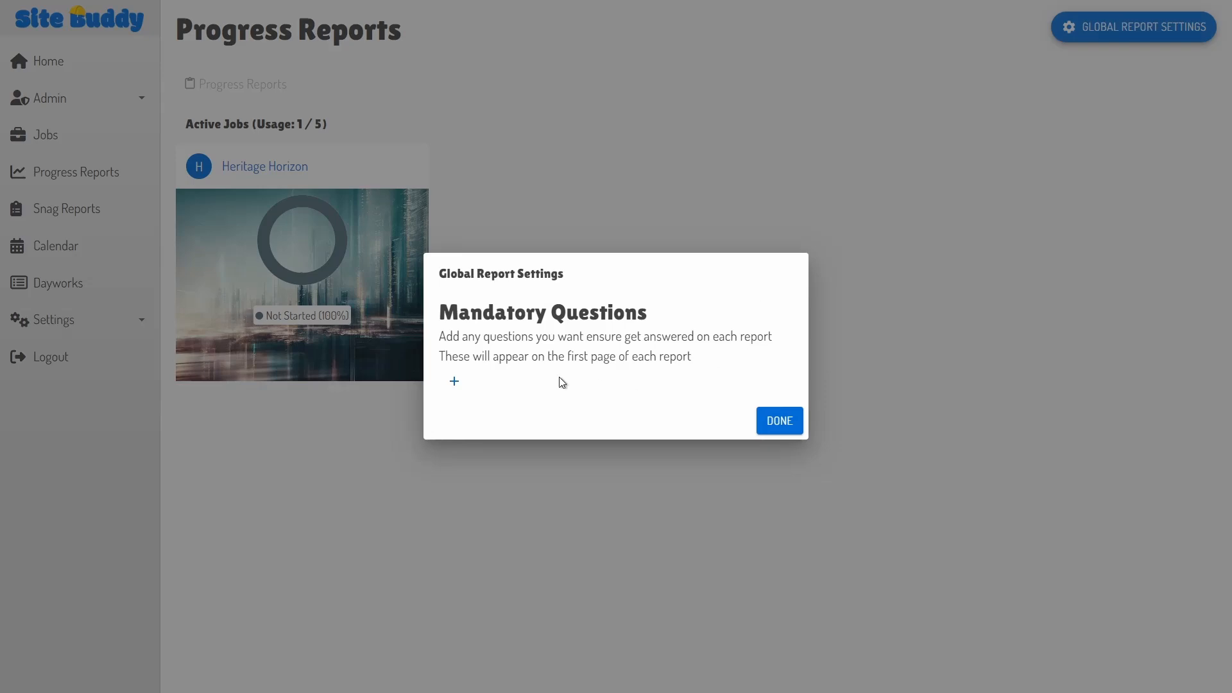
click(457, 383)
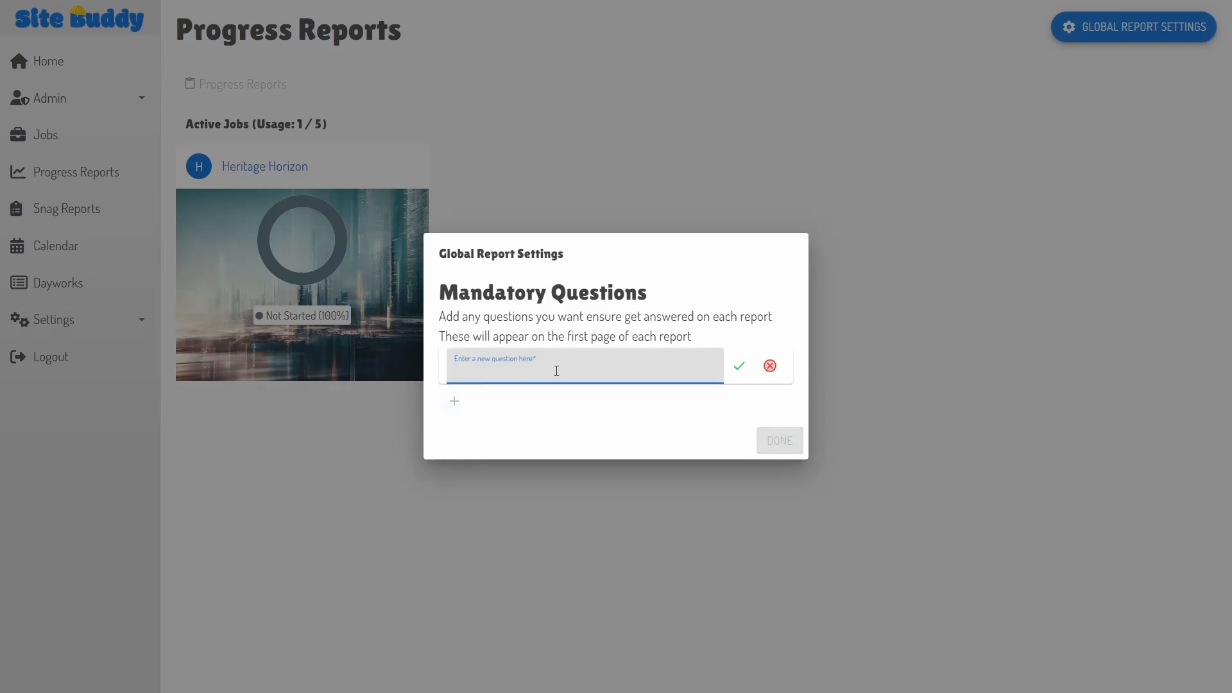
text(Temperature on site)
click(738, 367)
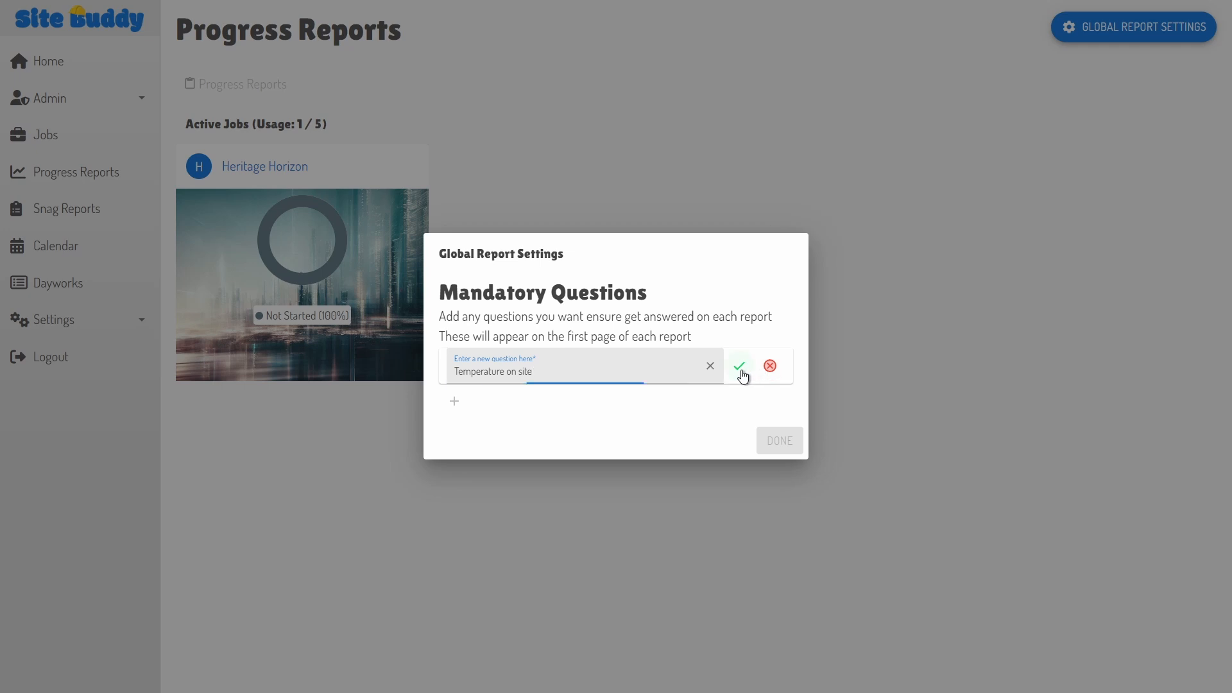
click(457, 401)
click(503, 385)
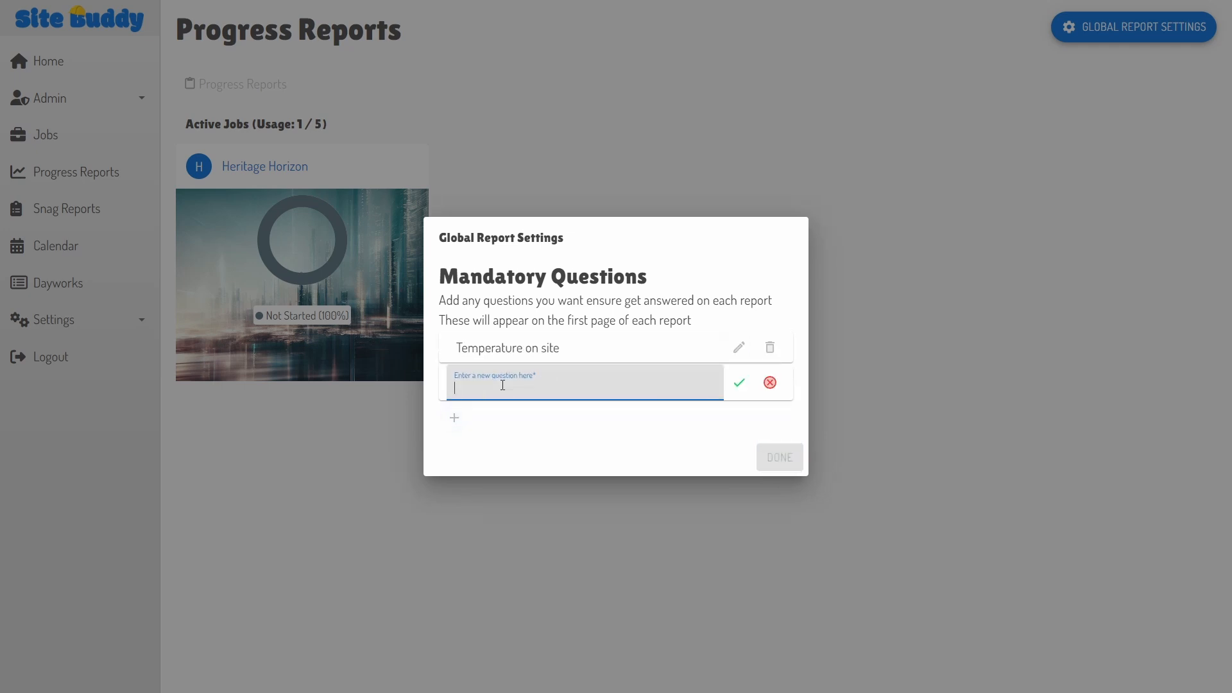
text(Number of guys on site)
click(738, 383)
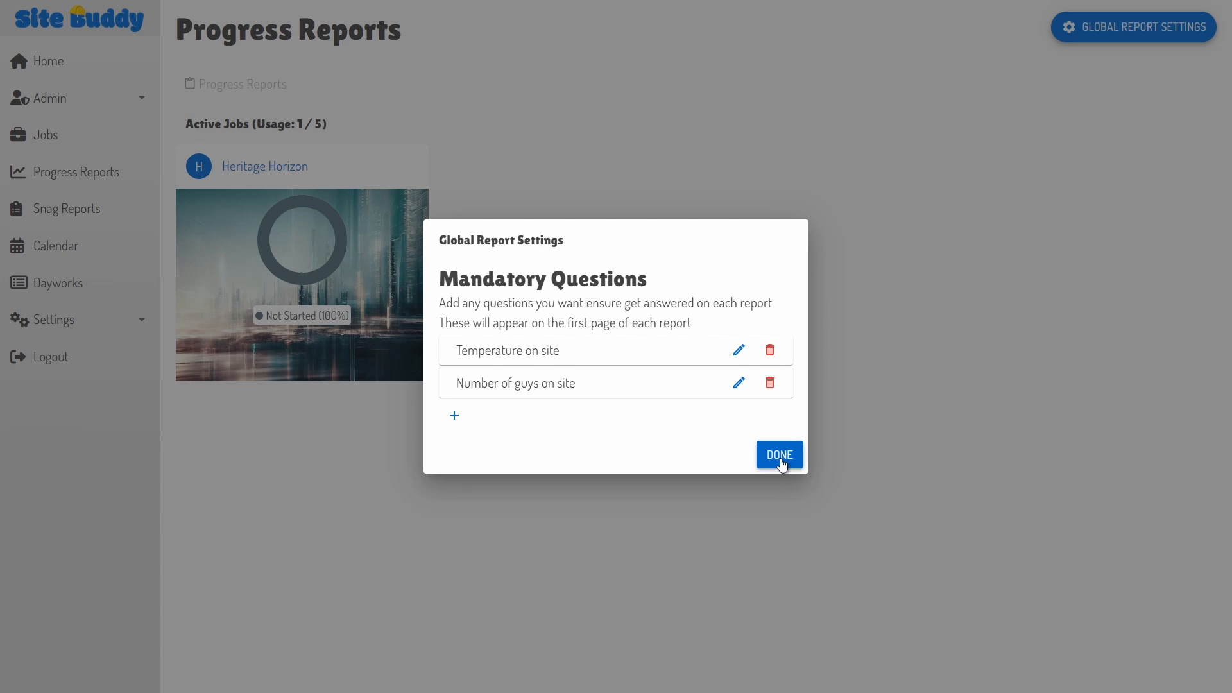
click(780, 460)
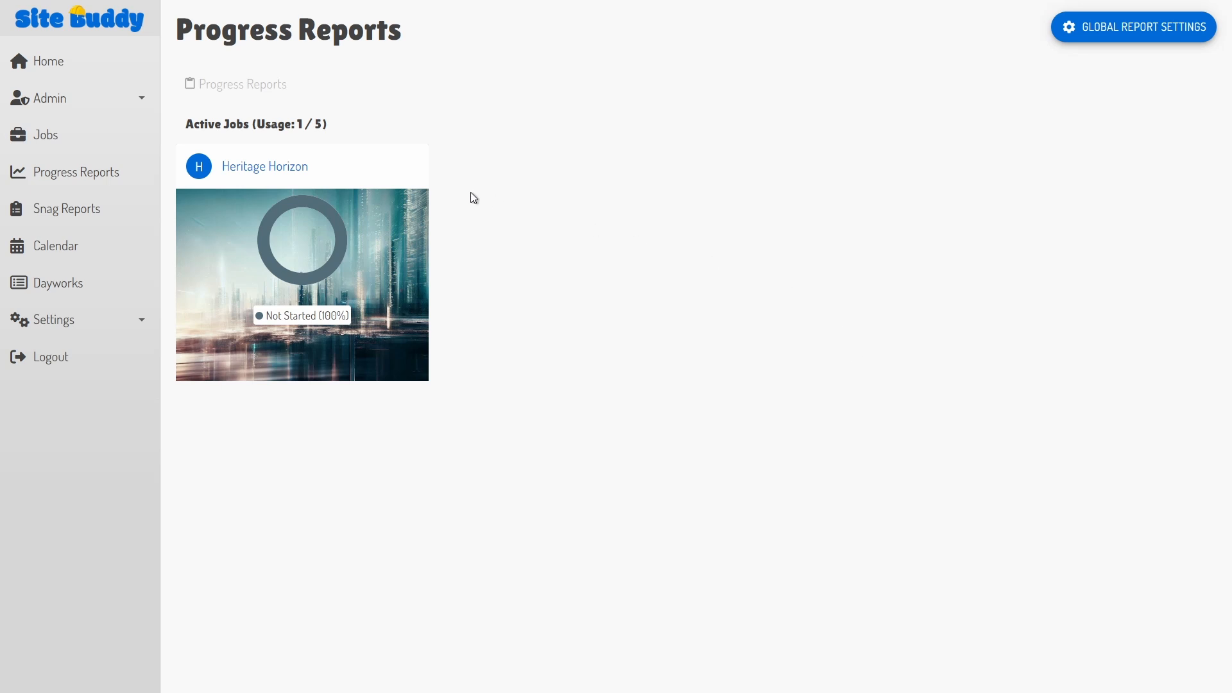
Step: Open Heritage Horizon's report settings and set sharing to Public with Restrictions
click(267, 171)
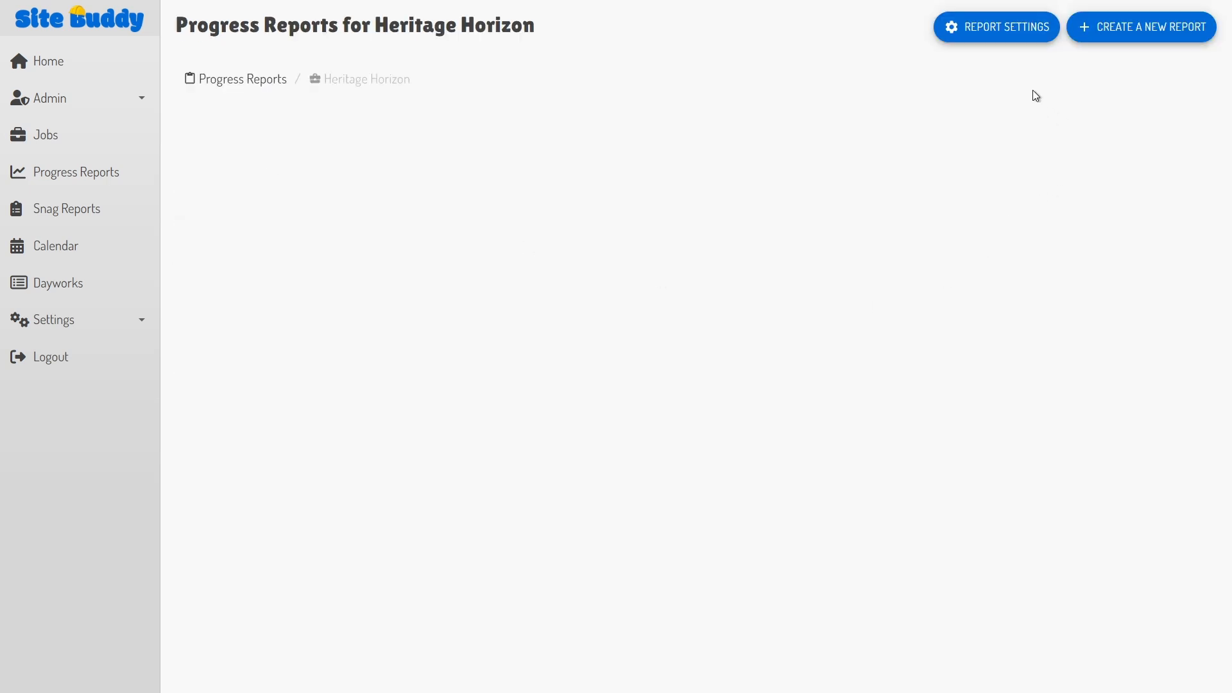
click(989, 37)
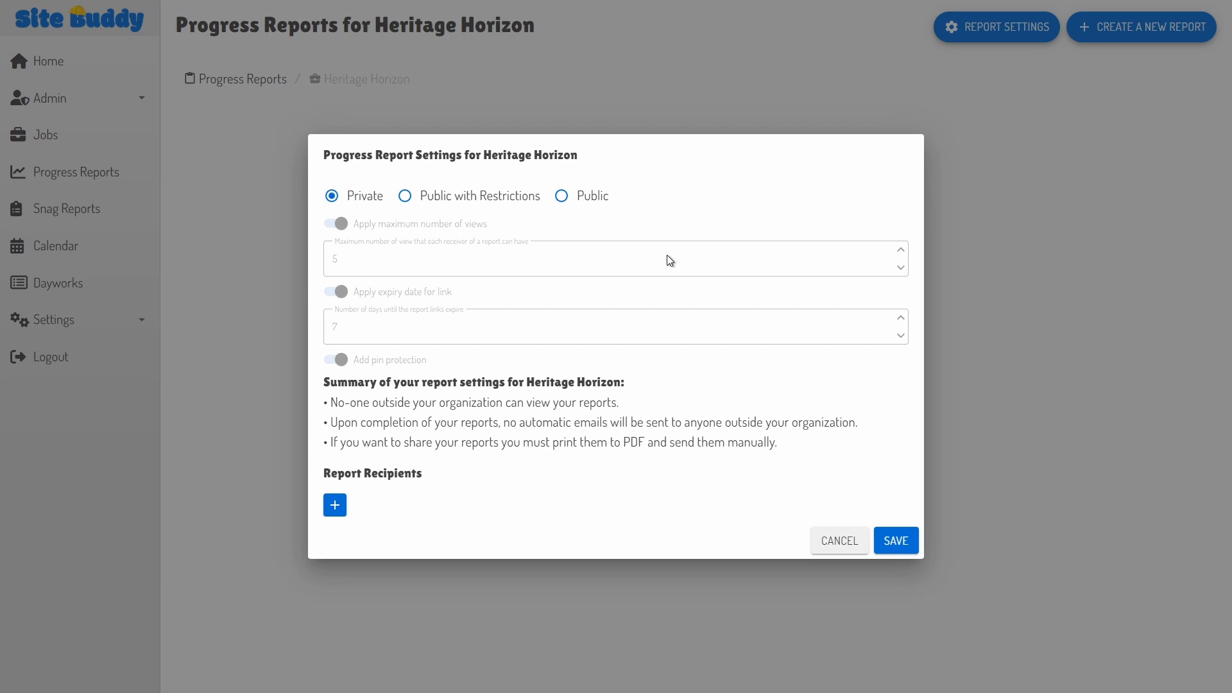
click(562, 197)
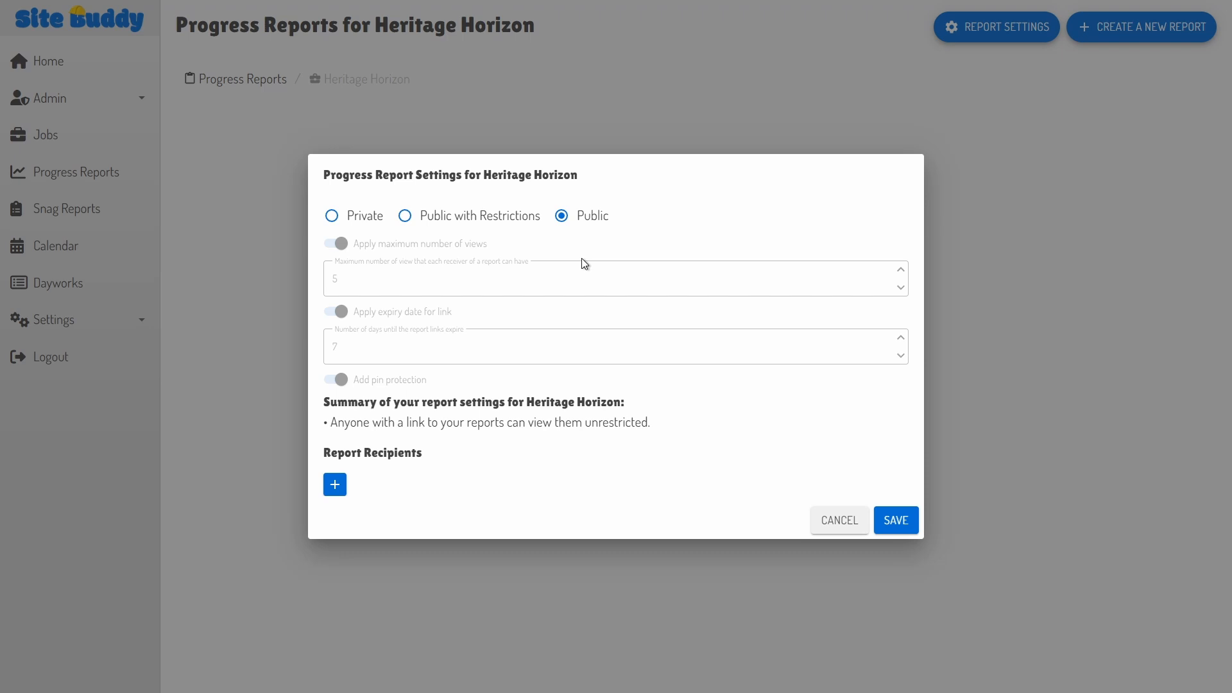
click(405, 217)
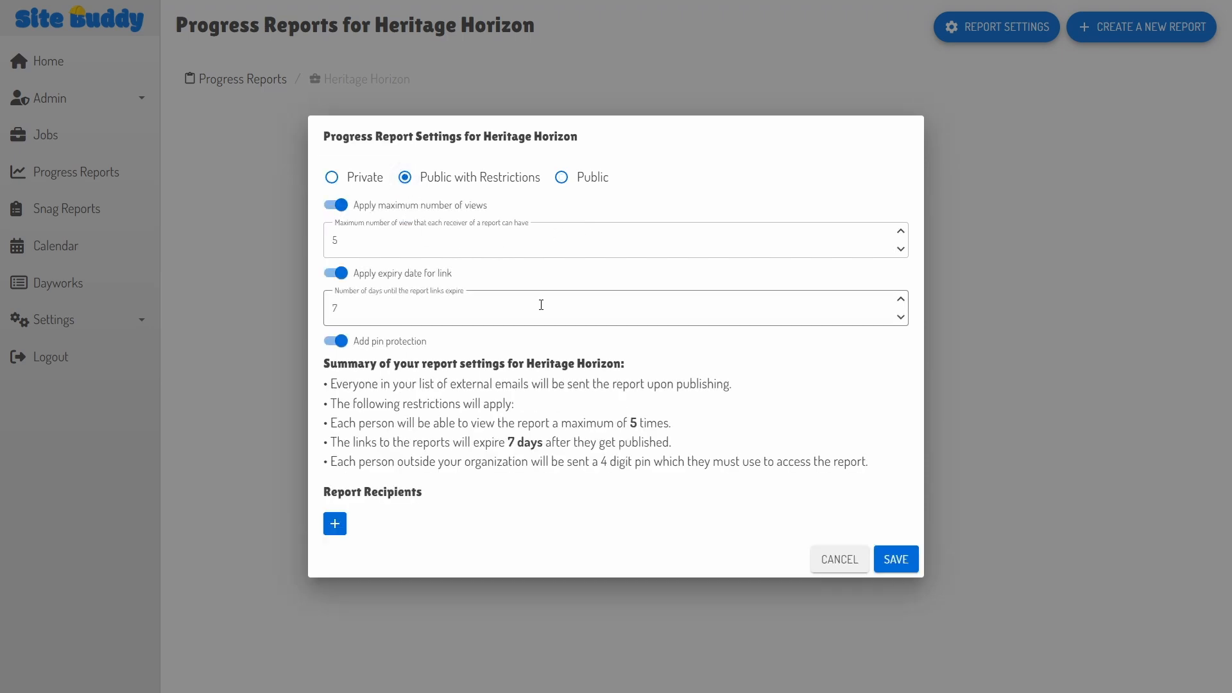
Step: Keep the restrictions at 5 maximum views, 7-day link expiry and pin protection on
click(902, 232)
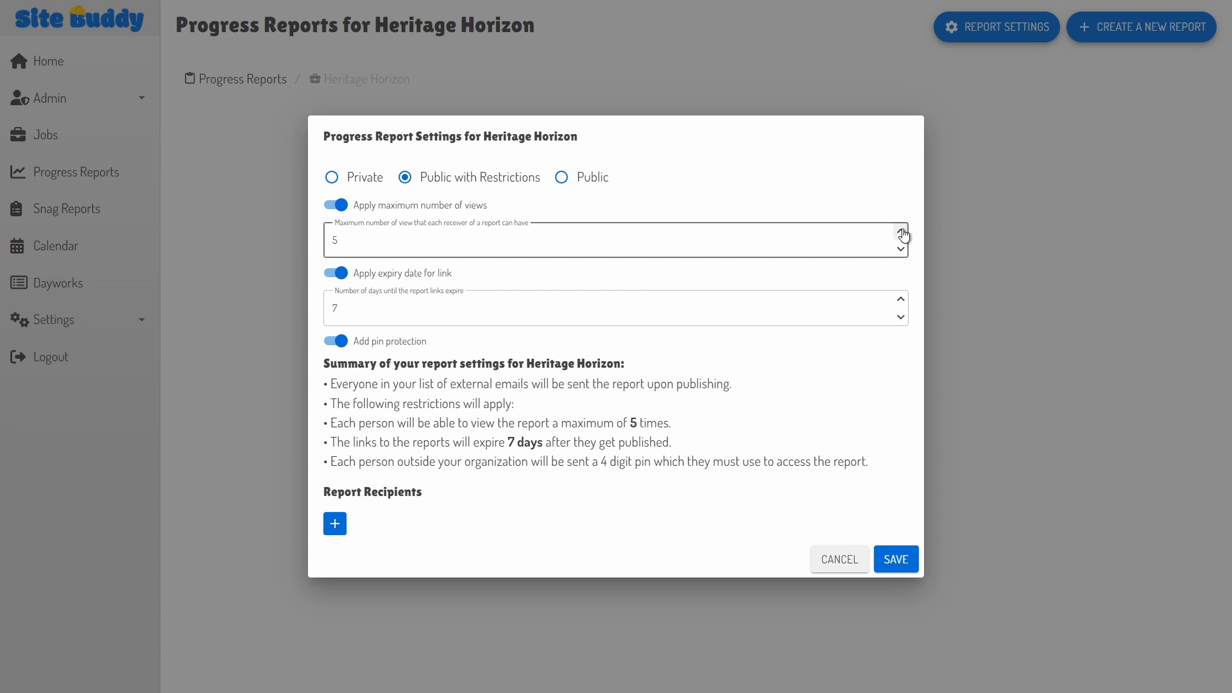
click(901, 232)
click(901, 249)
click(900, 250)
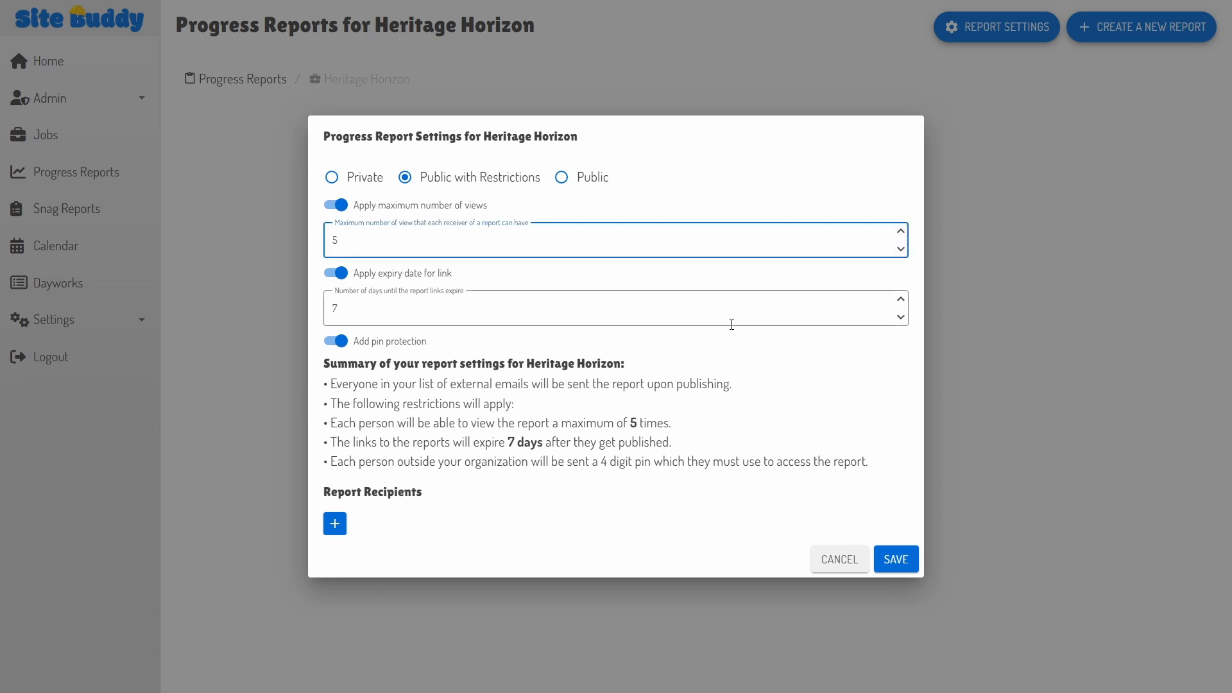
click(338, 205)
click(331, 282)
click(335, 360)
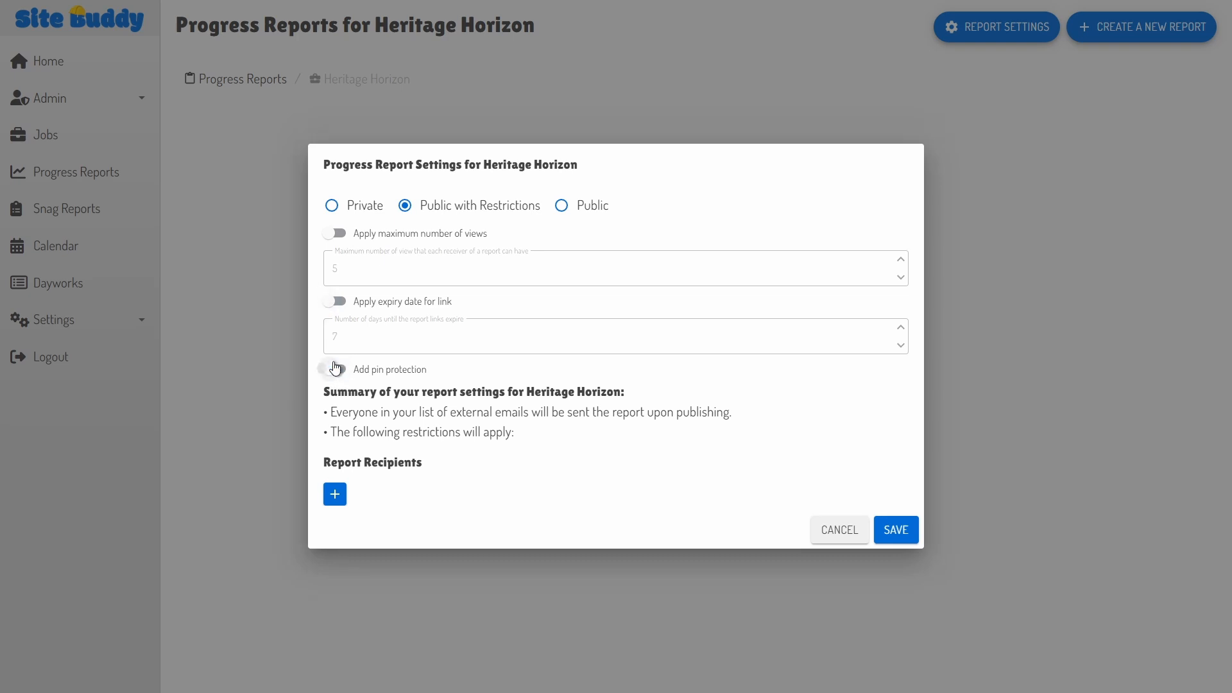
click(334, 368)
click(334, 292)
click(344, 219)
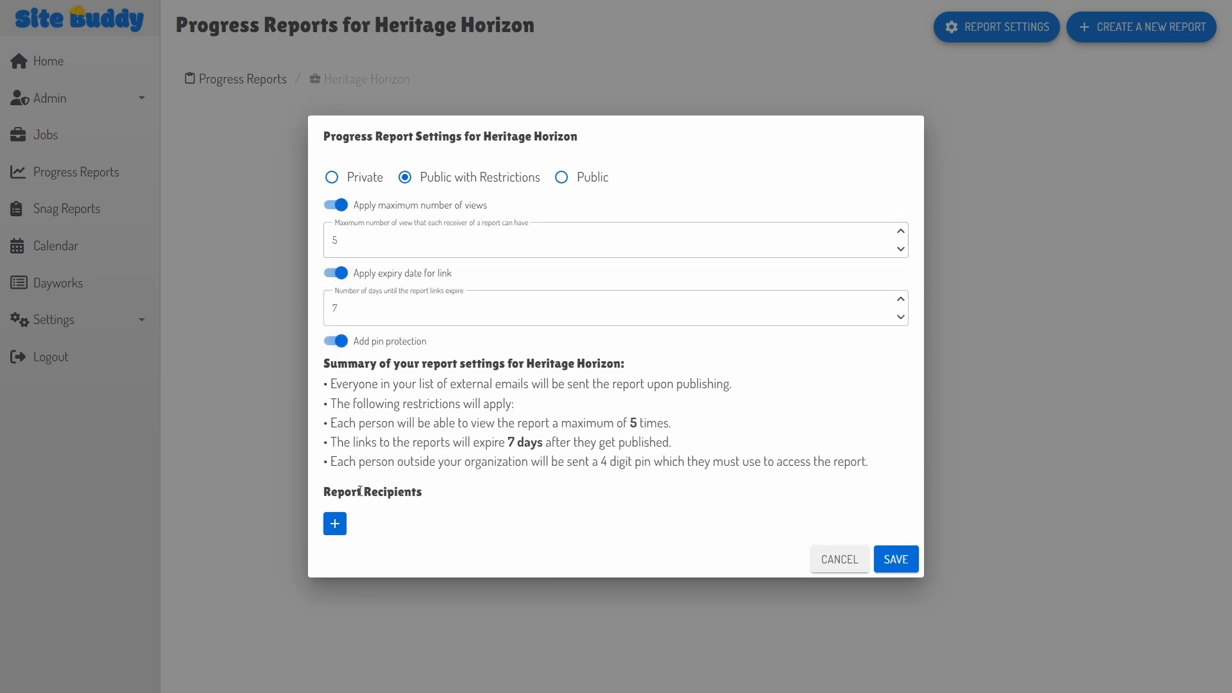
Step: Add a report recipient with their first name, last name and e-mail, then save the settings
click(334, 523)
click(531, 298)
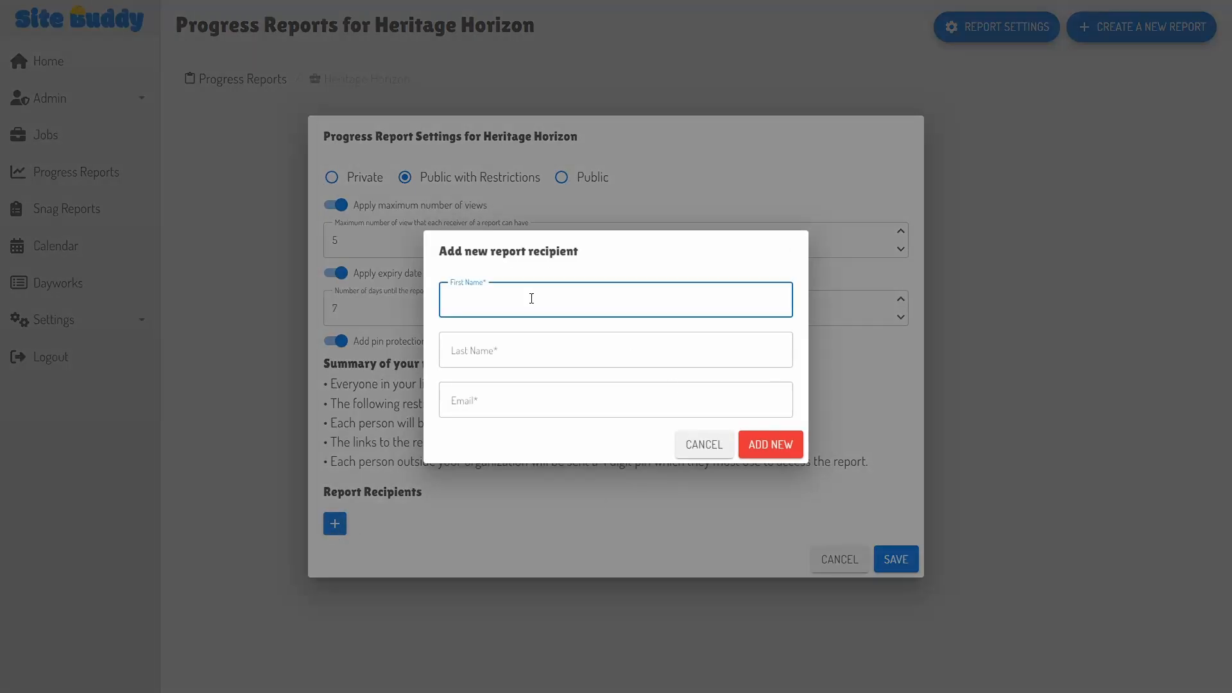
key(Tab)
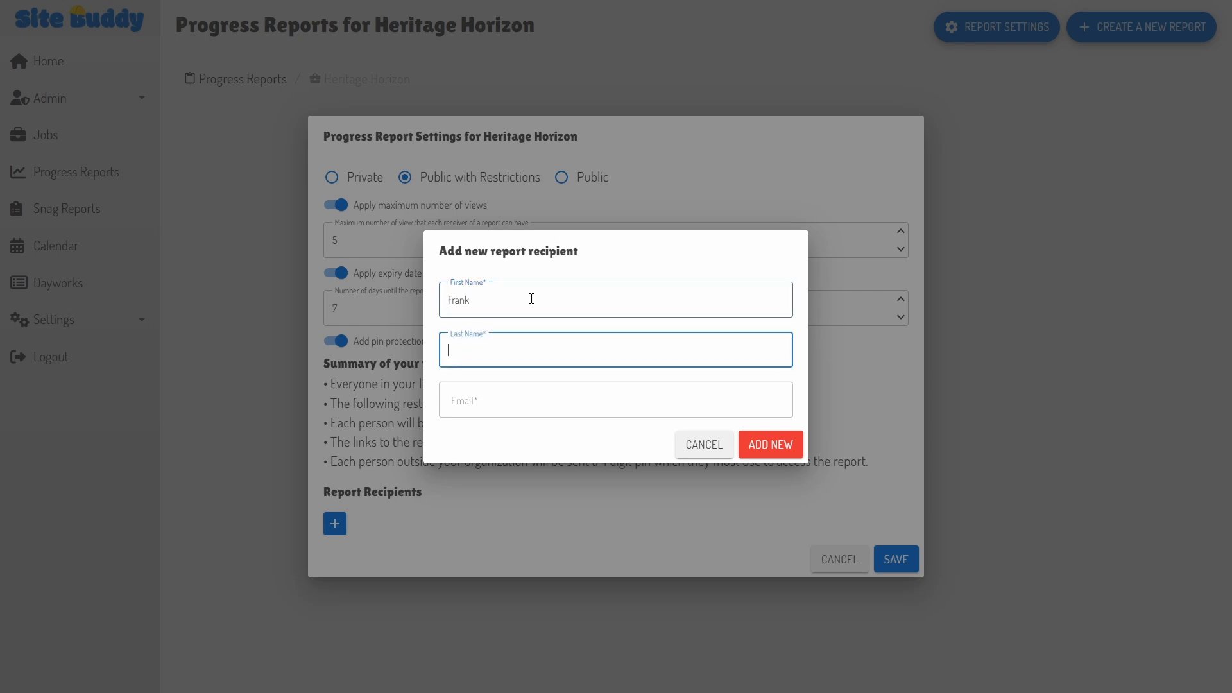
key(Tab)
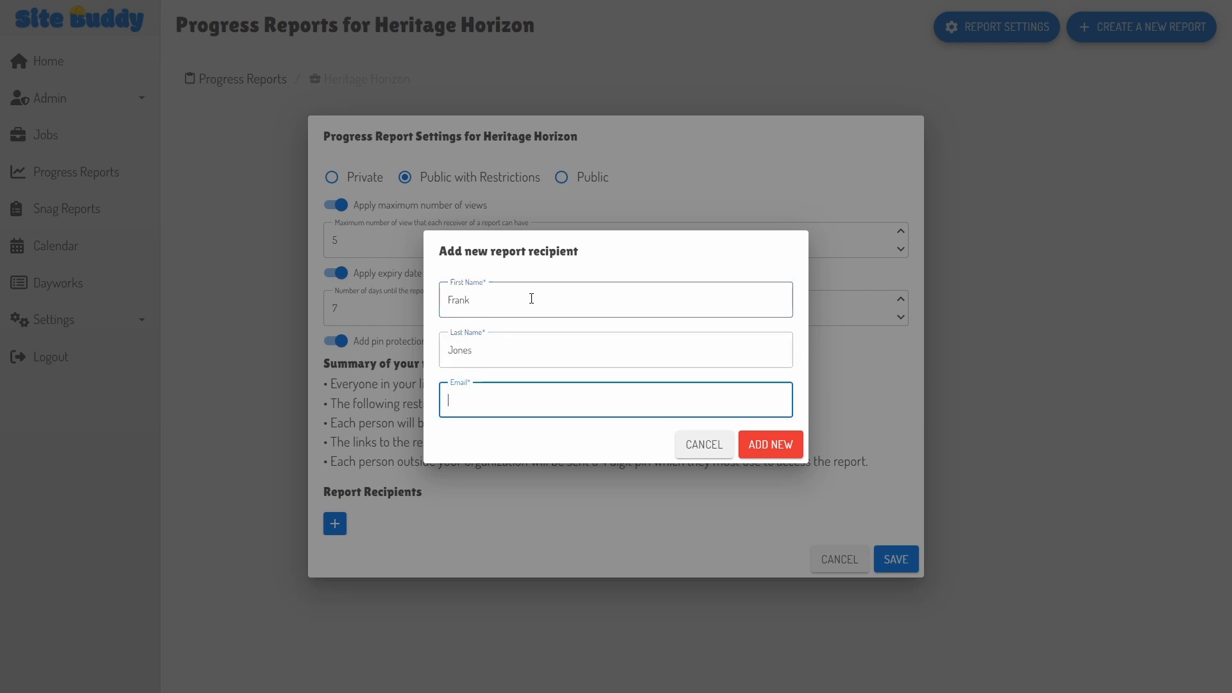
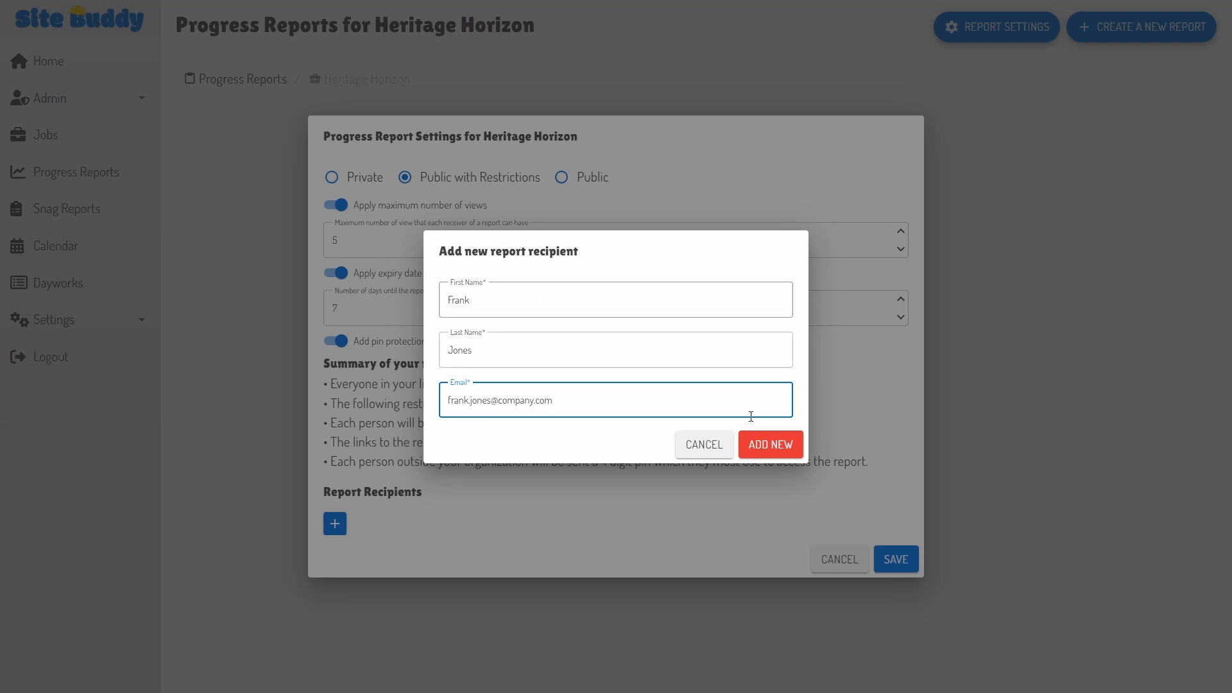
click(770, 449)
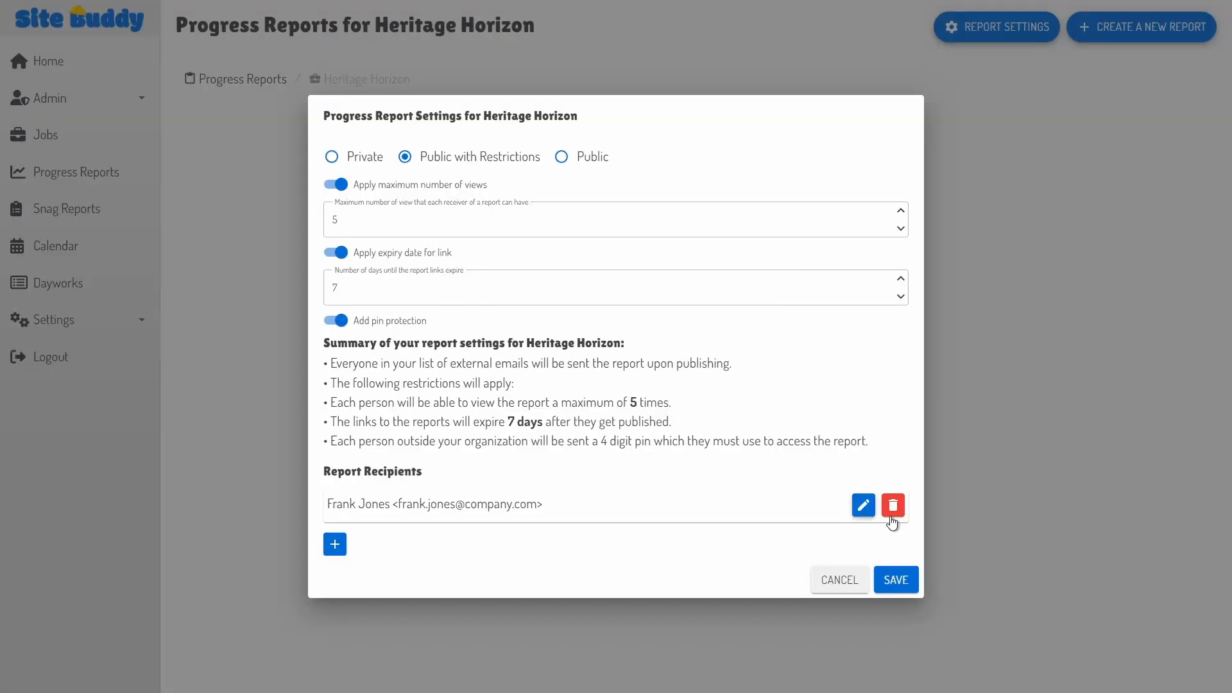
click(895, 580)
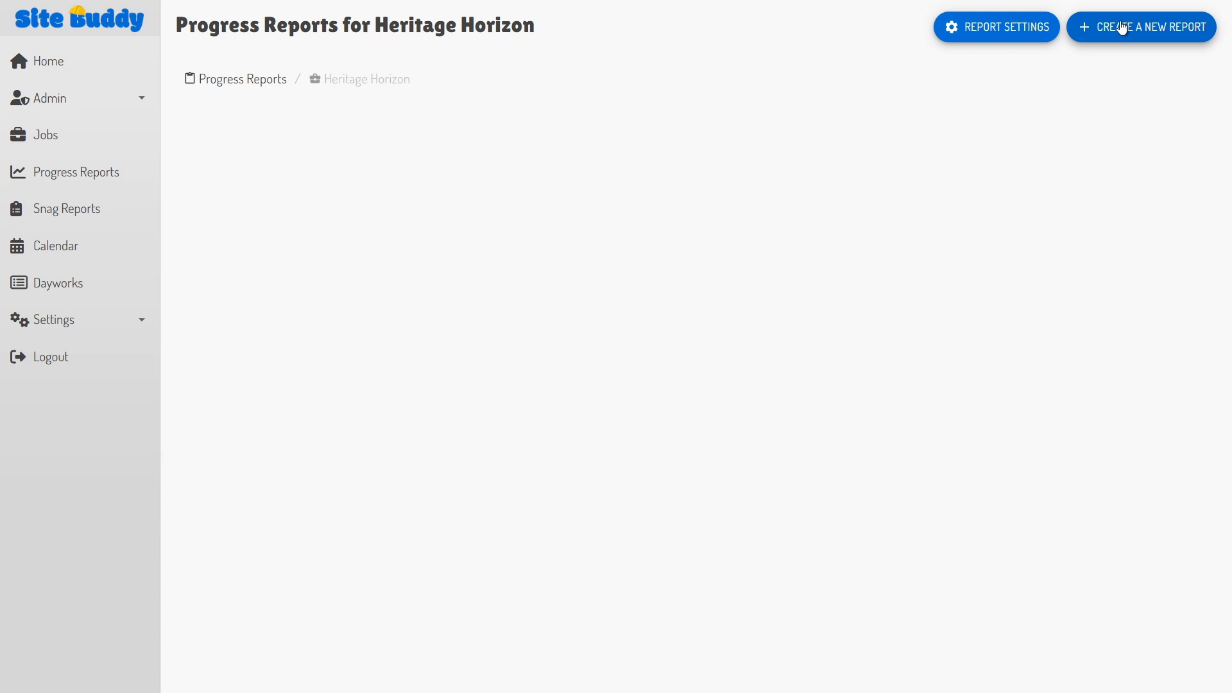
Step: Start a new progress report on Heritage Tower, Level 2, 2nd floor (Rev. 1) plan, postponing site questions
click(1122, 28)
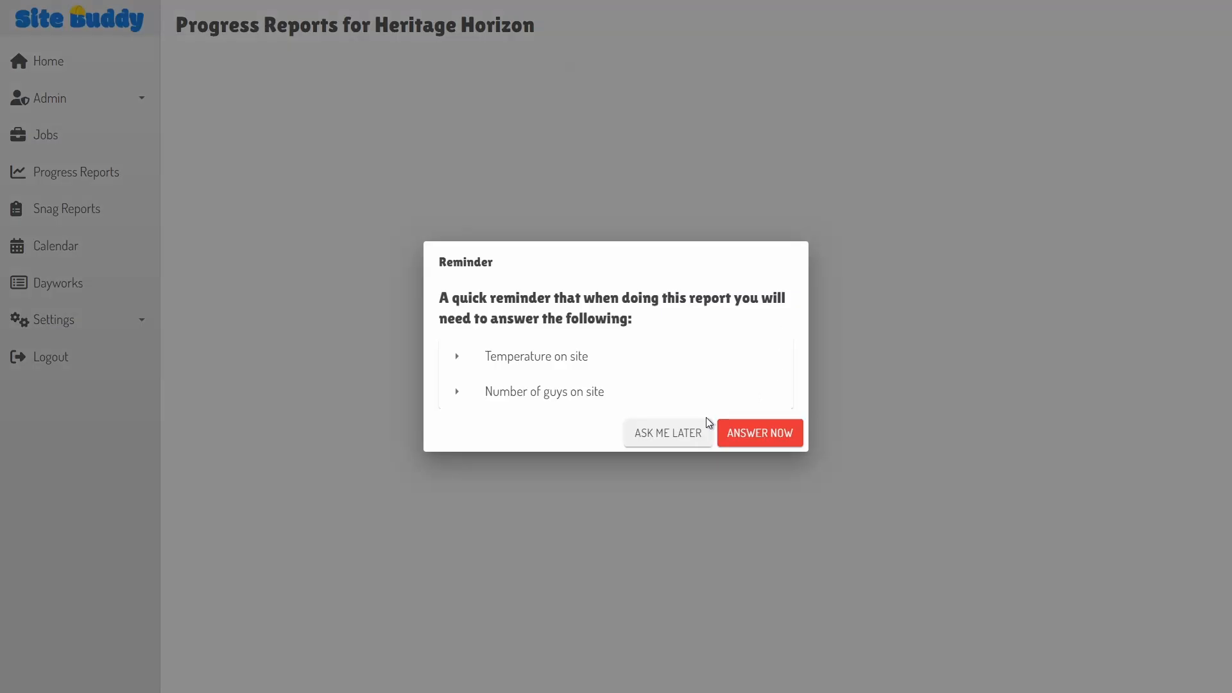
click(666, 439)
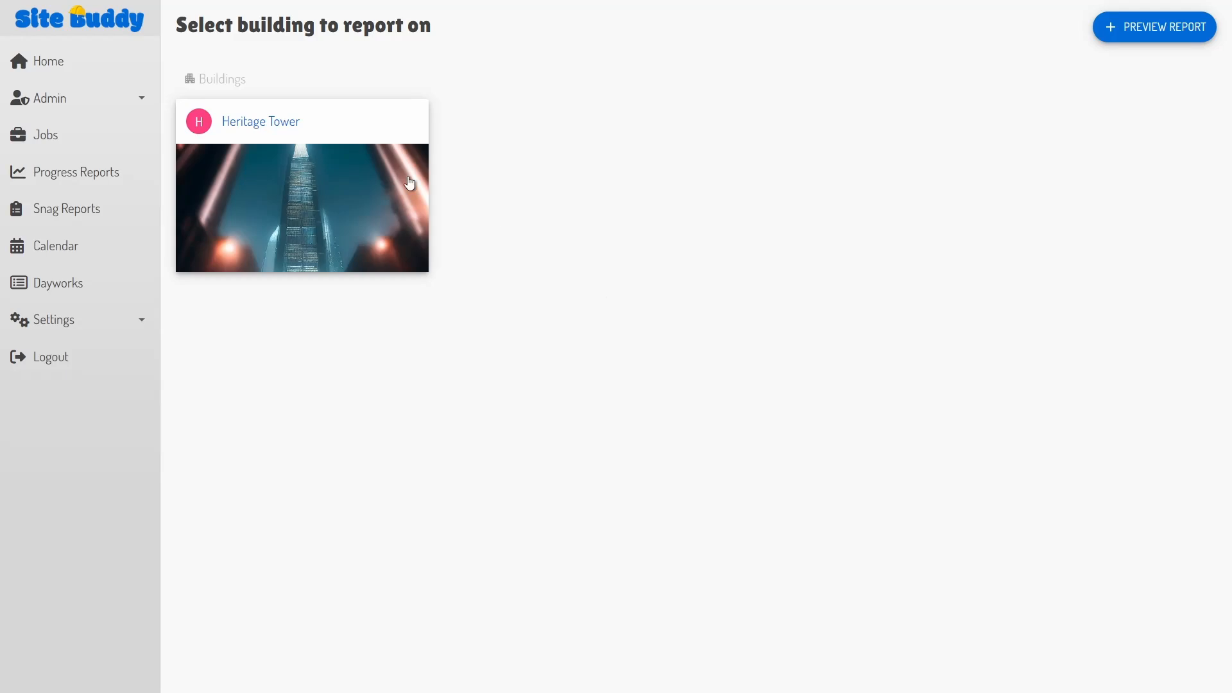
click(344, 177)
click(775, 209)
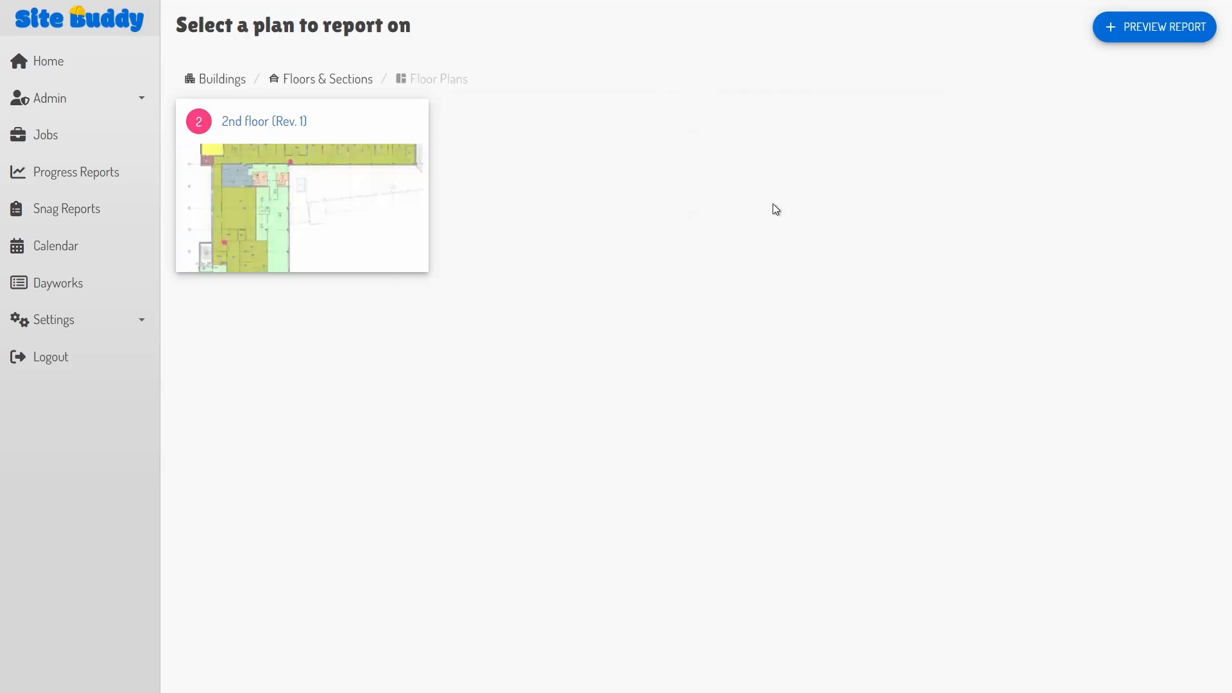
click(263, 123)
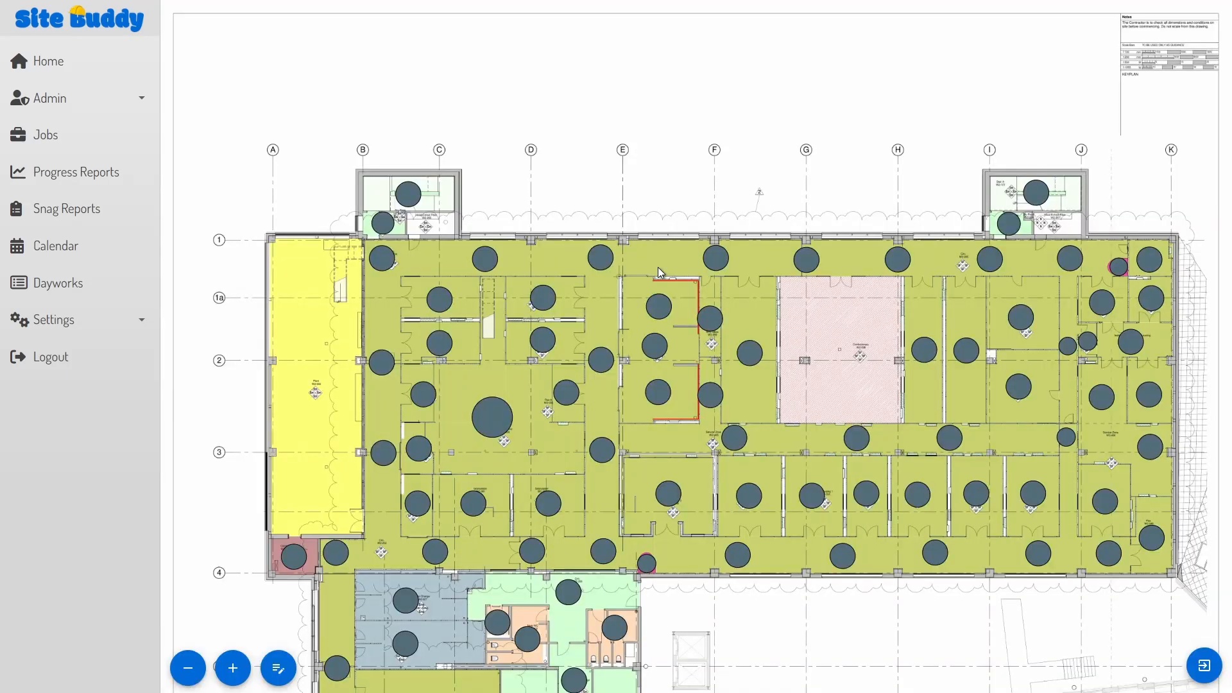
Step: Open a top-right room's status editor, marking it Completed then back to Not Started
scroll(1109, 252, up, 5)
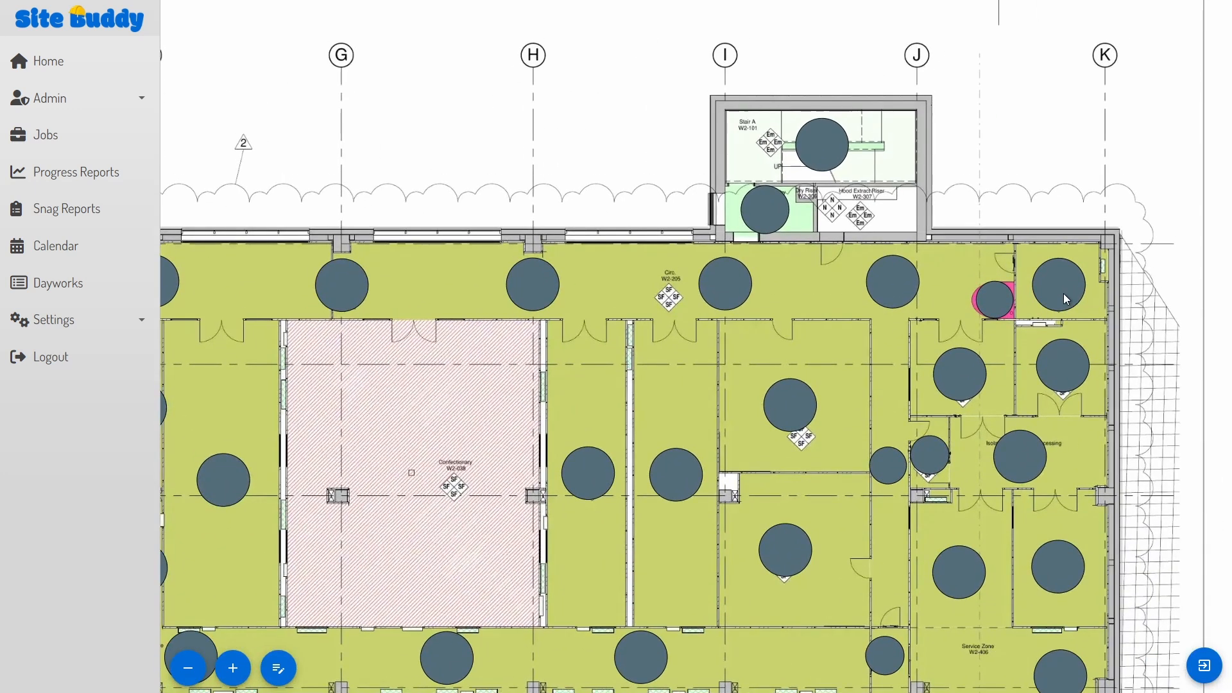
click(1063, 294)
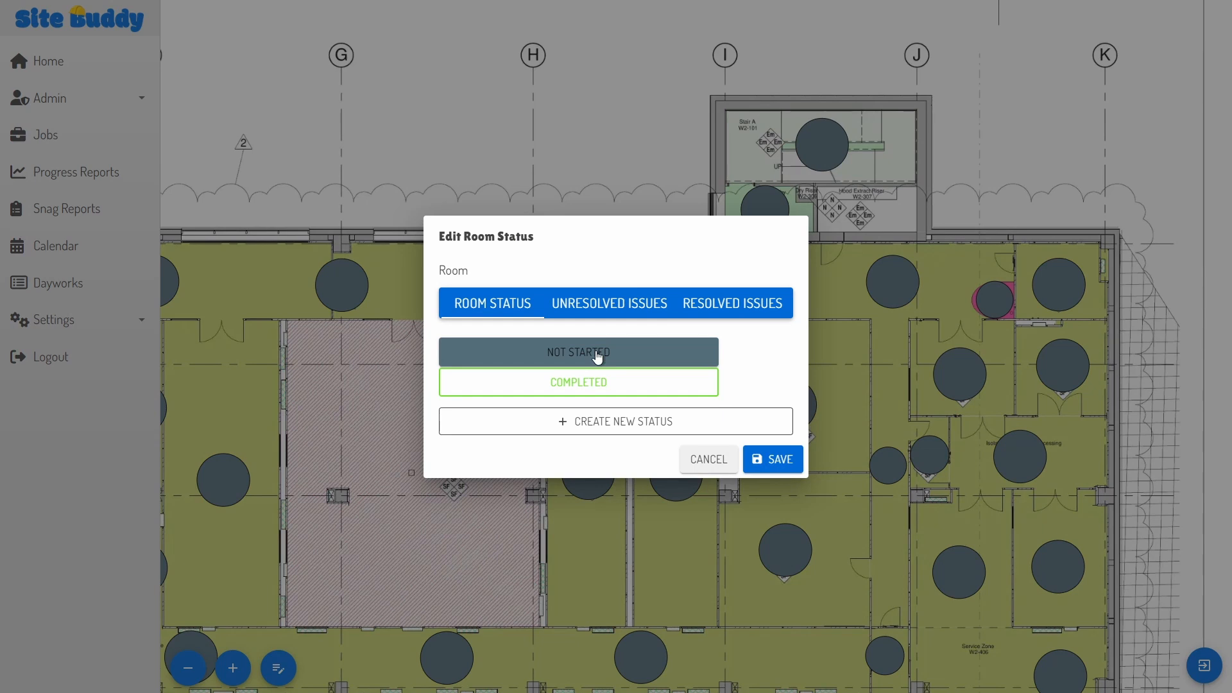
click(579, 384)
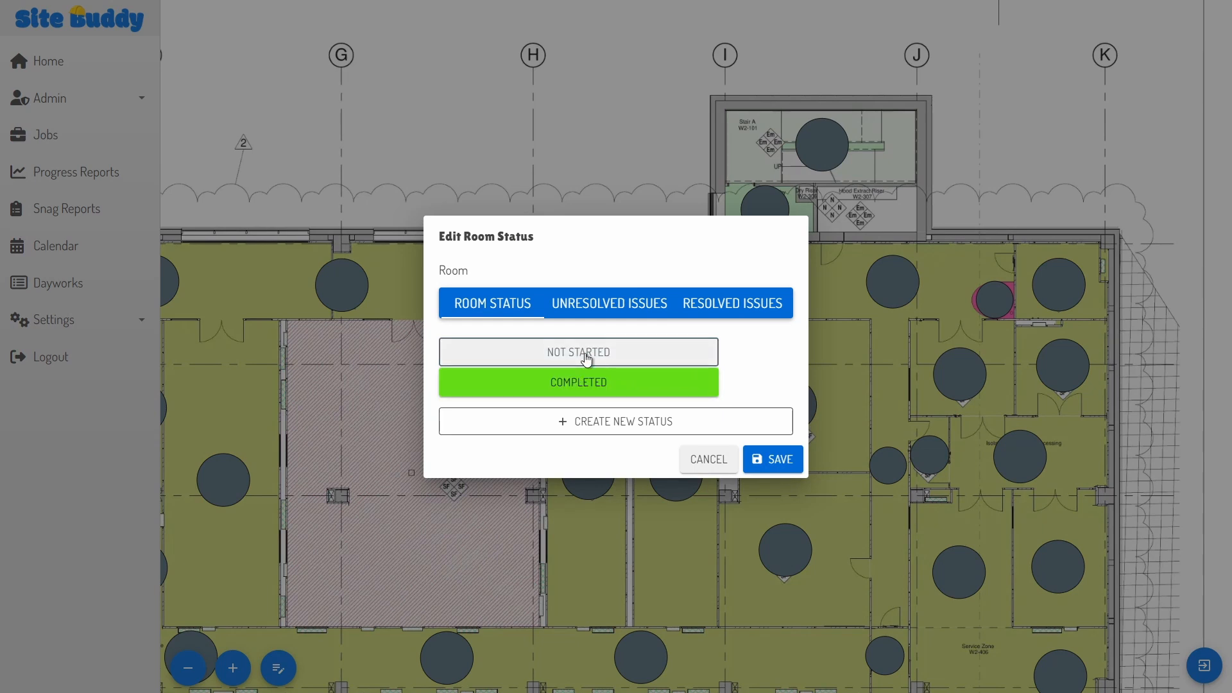
click(586, 358)
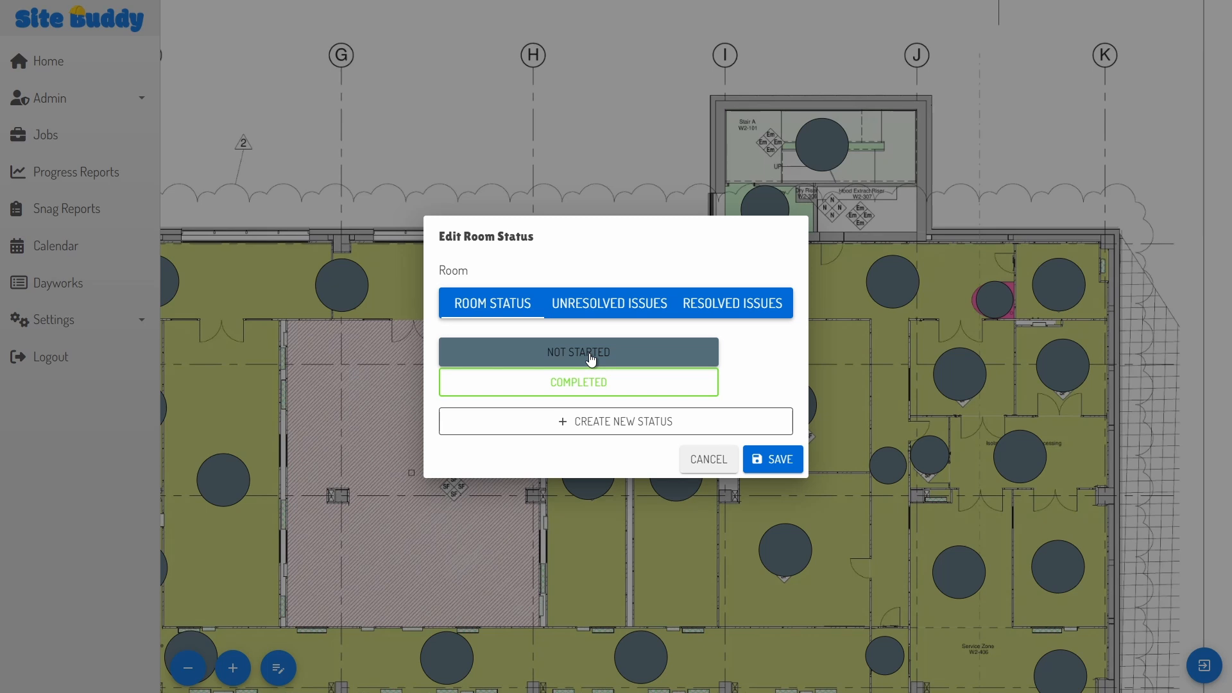
Step: Create a DPM room status relevant to all jobs and mark two rooms as DPM
click(626, 426)
click(541, 210)
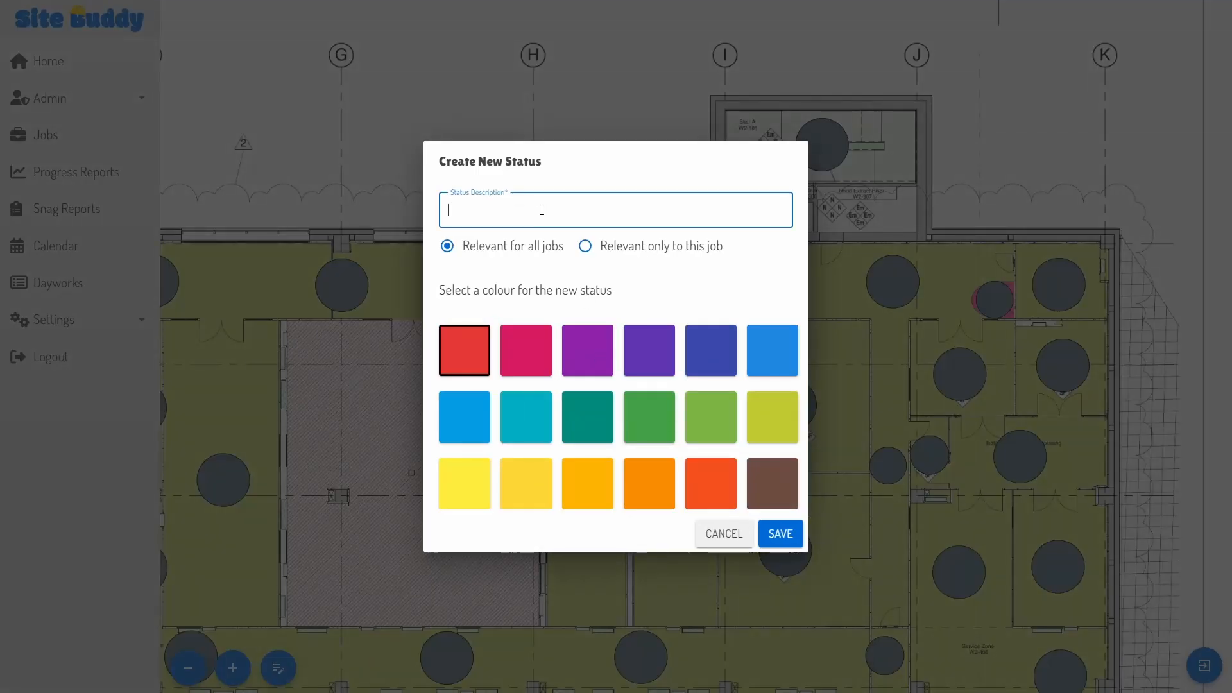
text(DPM)
click(629, 254)
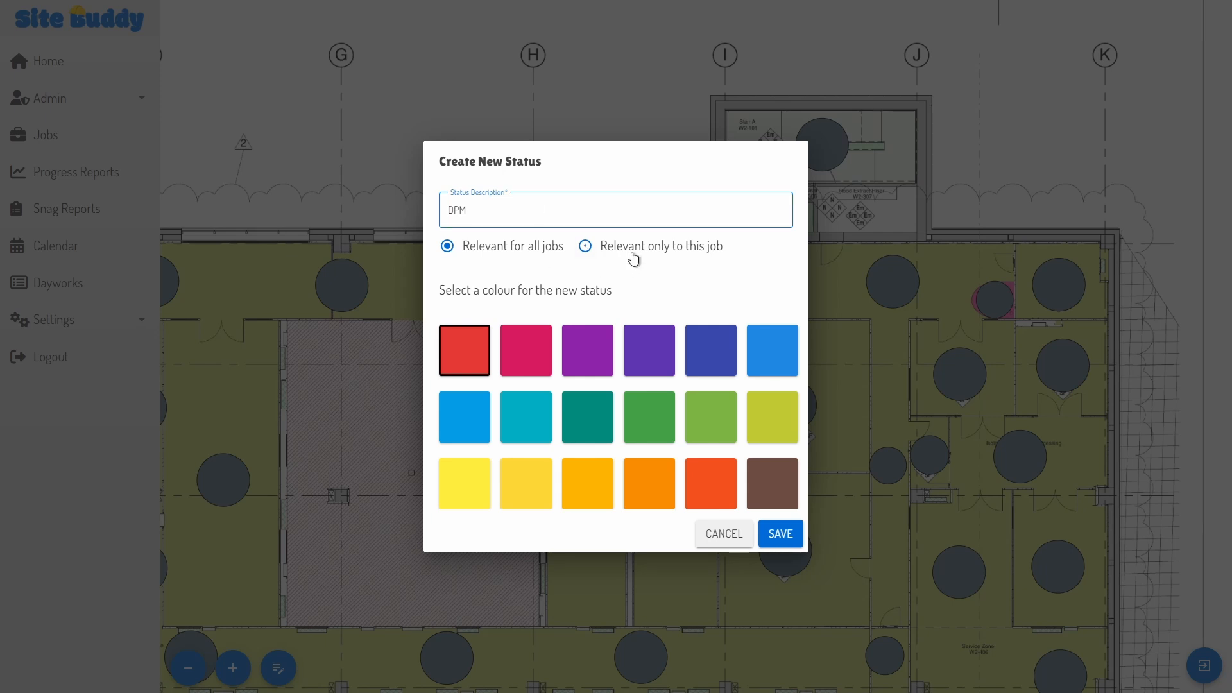
click(505, 254)
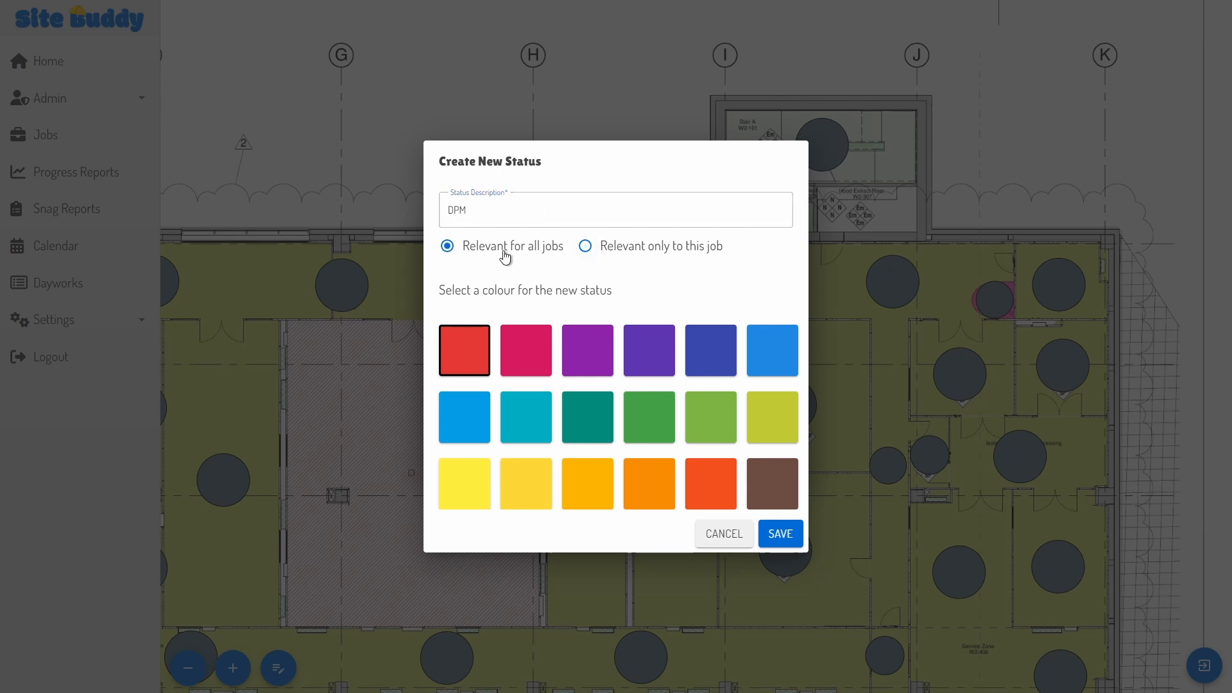
click(778, 539)
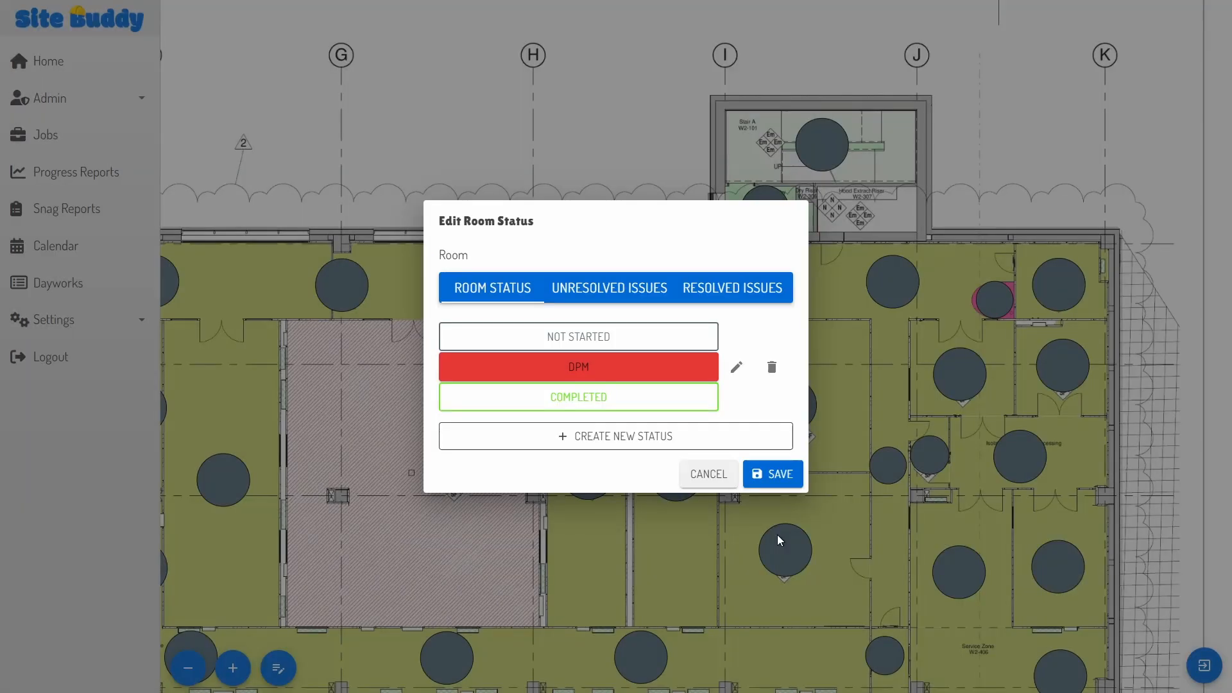
click(780, 475)
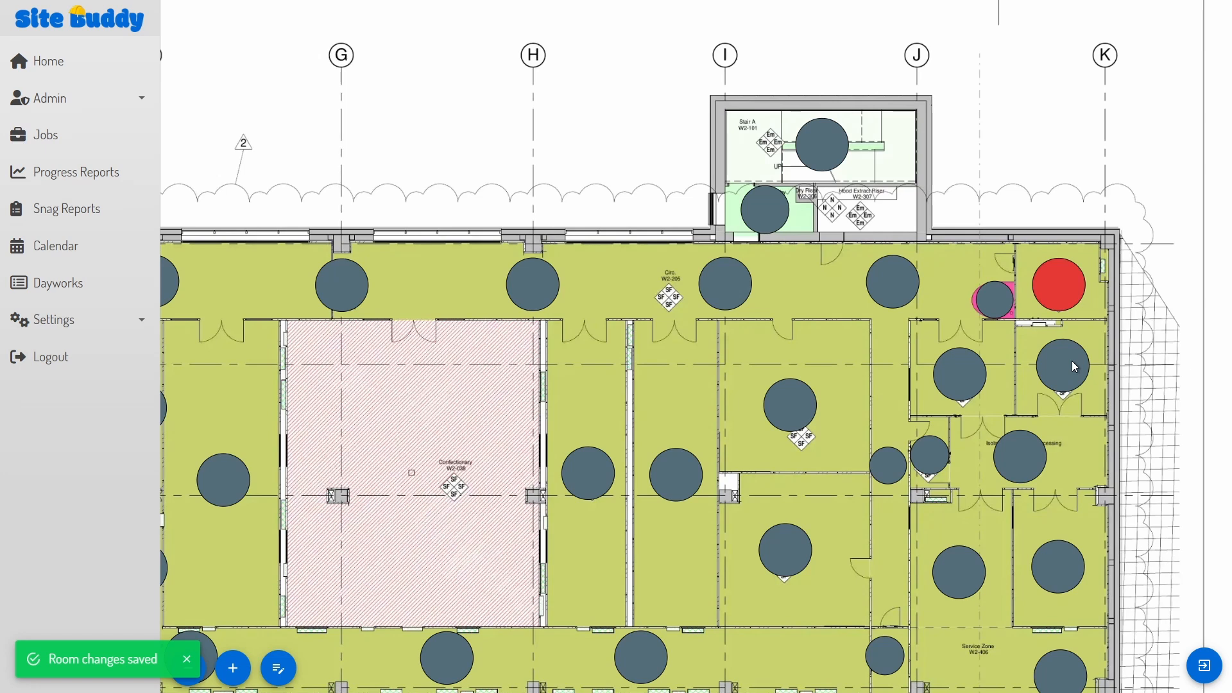
click(1072, 361)
click(637, 366)
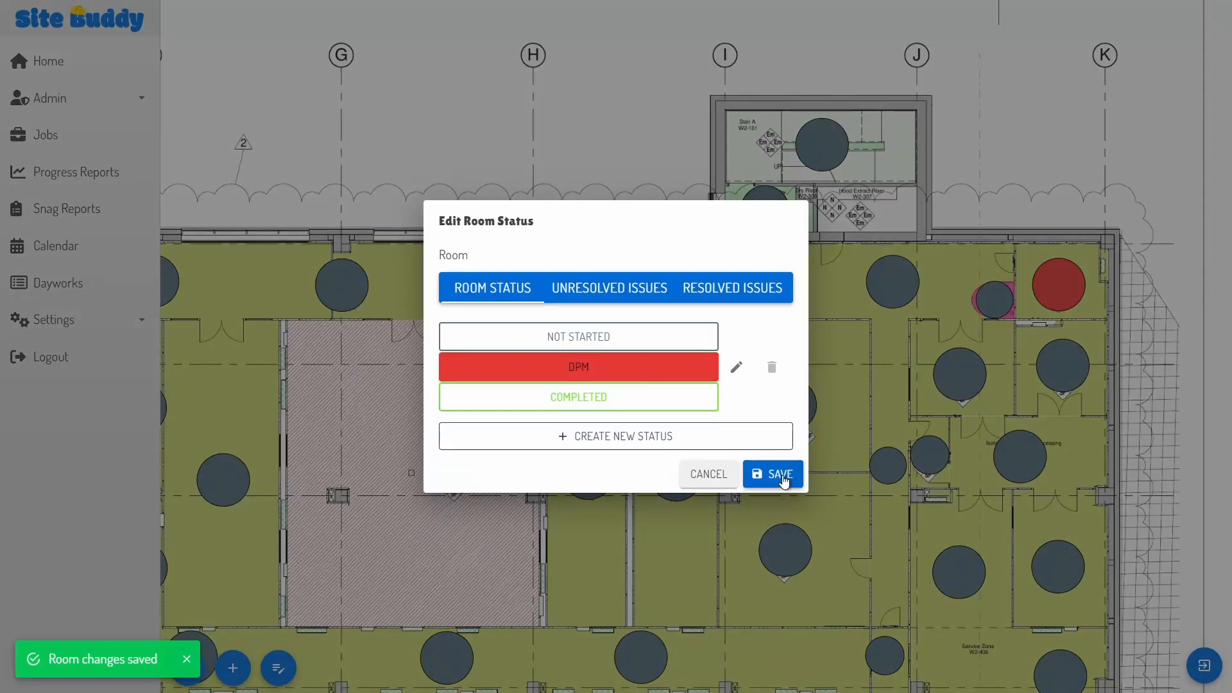
click(783, 479)
Step: Create a light-blue Latexed status and apply it to the next room
click(943, 373)
click(579, 426)
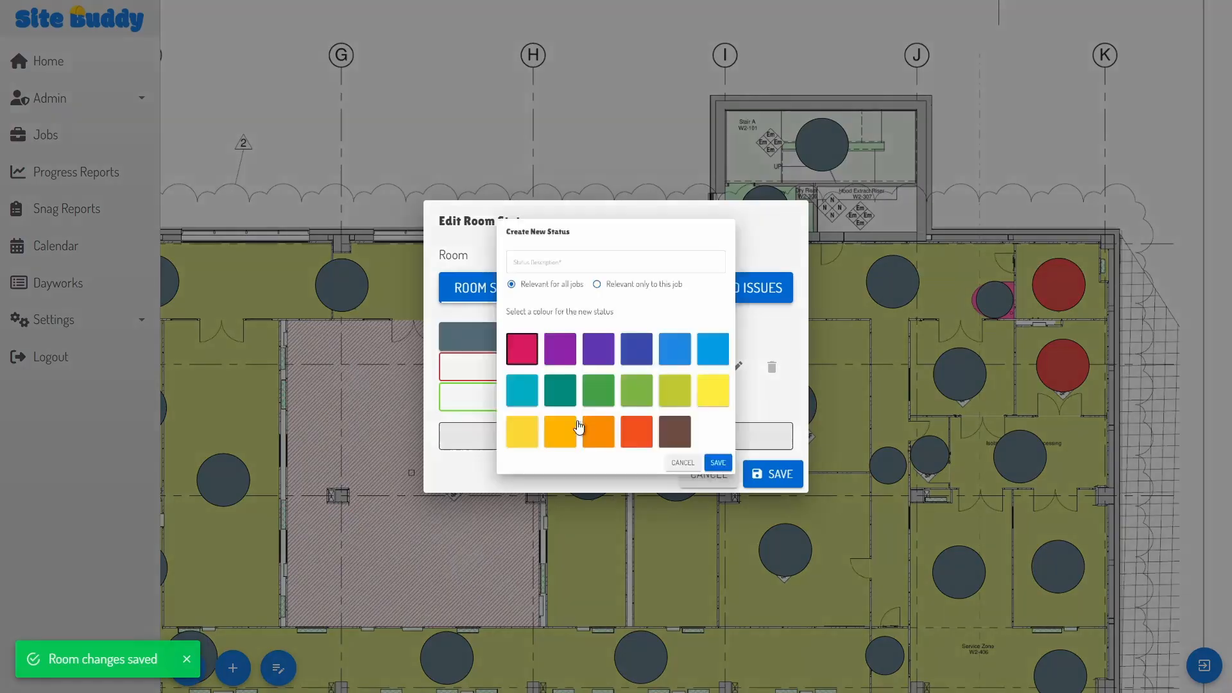
click(542, 209)
text(Latexed)
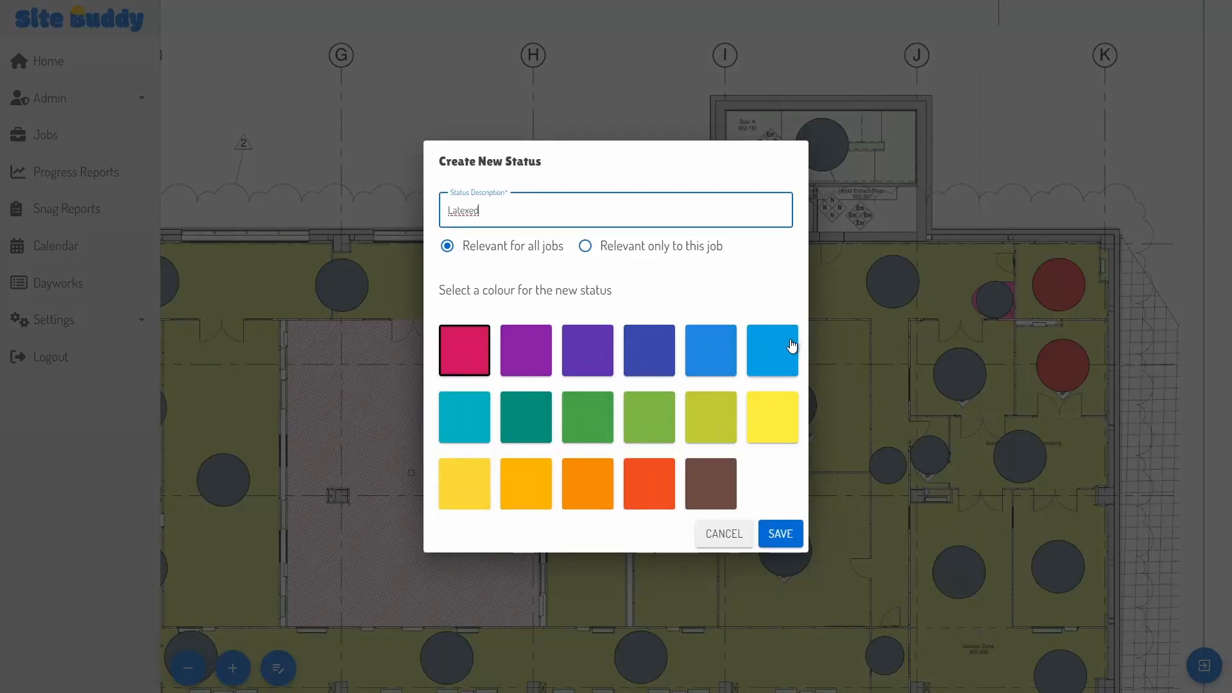
click(791, 347)
click(777, 534)
click(774, 486)
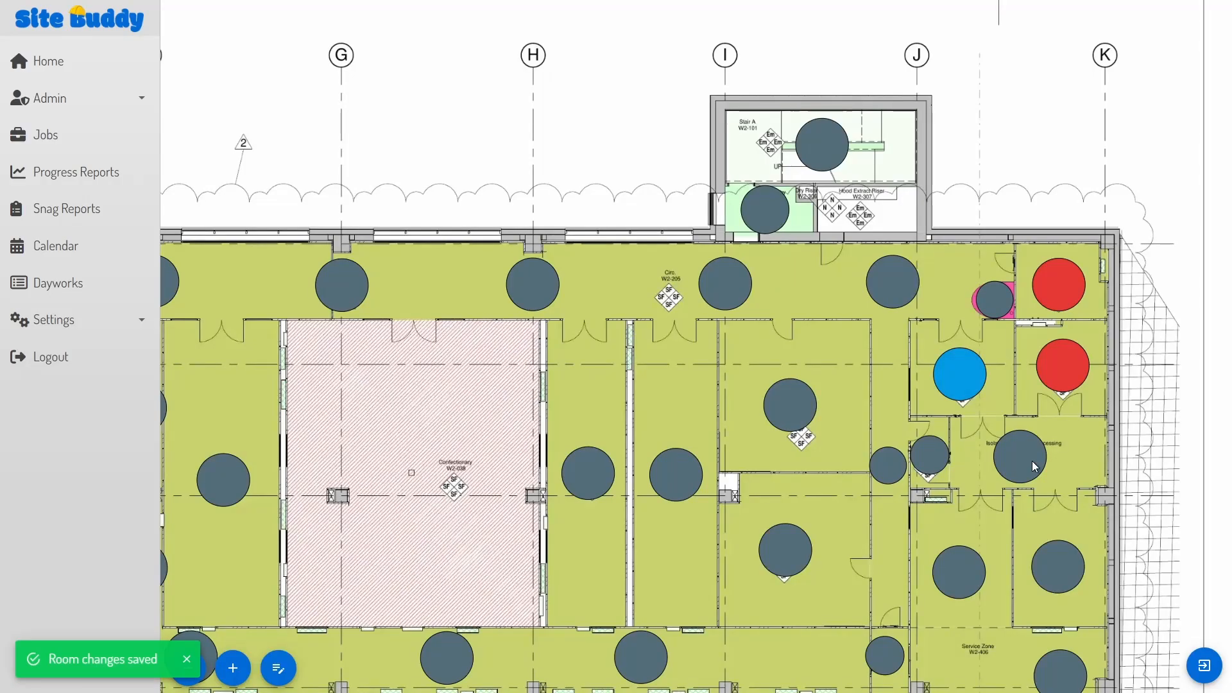
Step: Mark another room Latexed and a small room Completed
click(1035, 466)
click(597, 383)
click(776, 489)
click(926, 453)
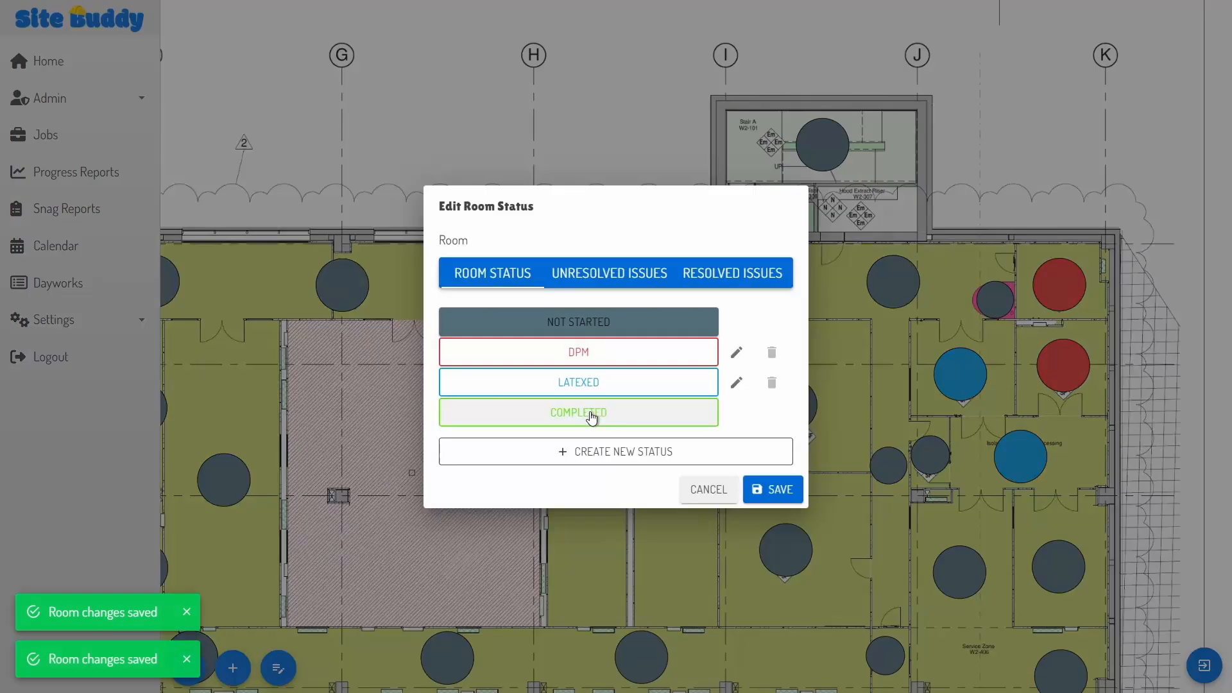
click(591, 418)
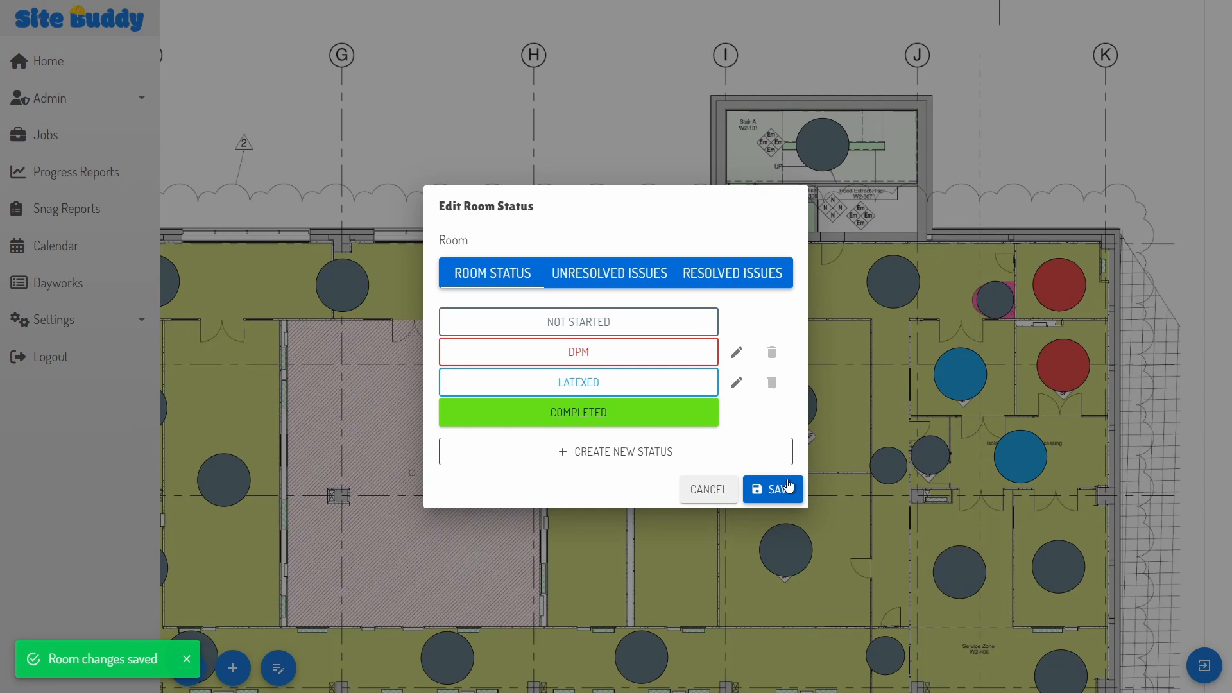
click(788, 488)
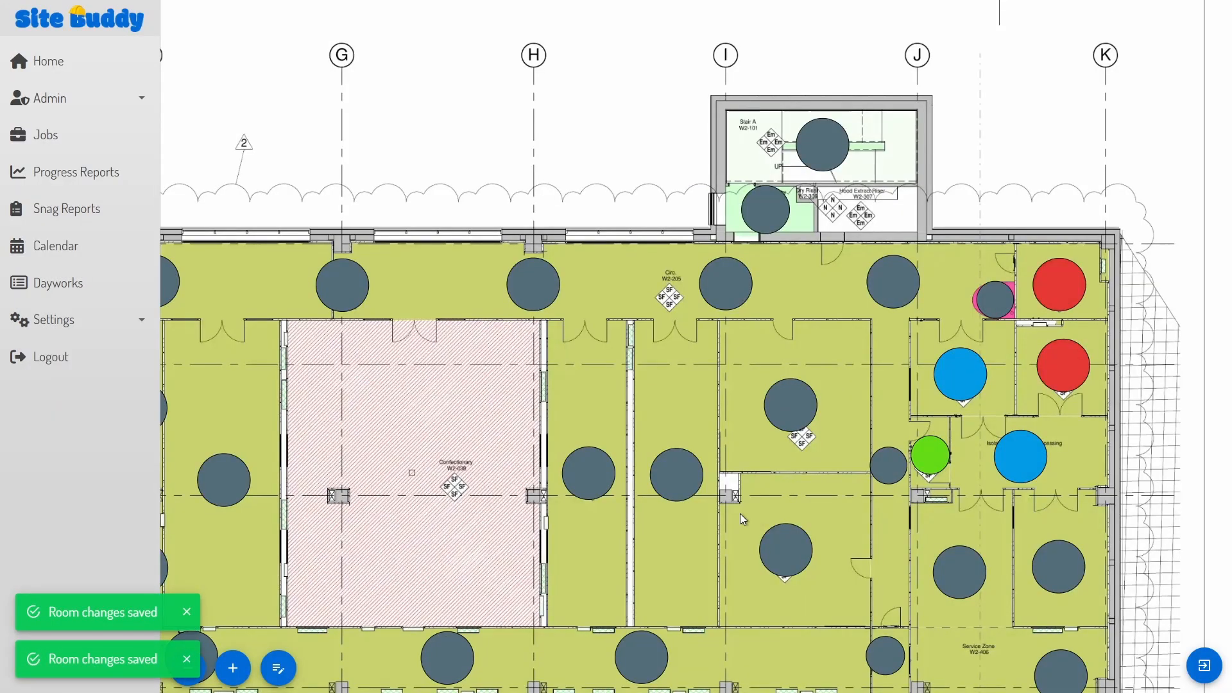
Step: Enter a site temperature of 7c and 4 workers on site
click(277, 667)
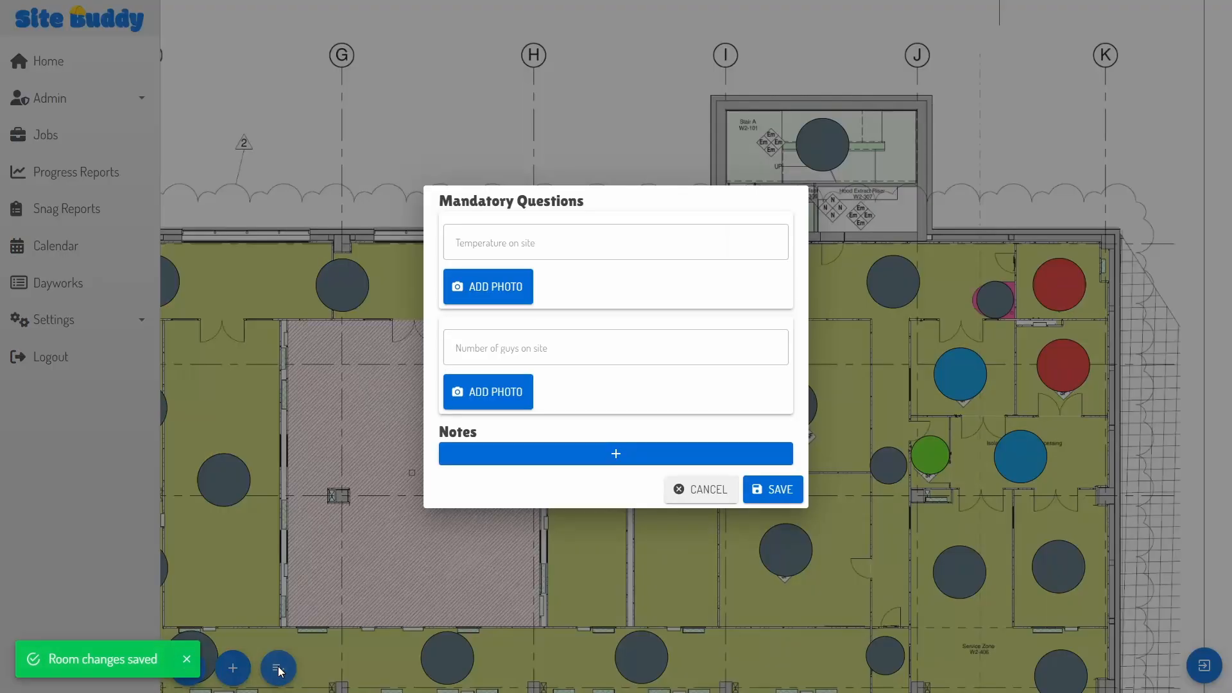
click(526, 235)
text(7c)
click(549, 354)
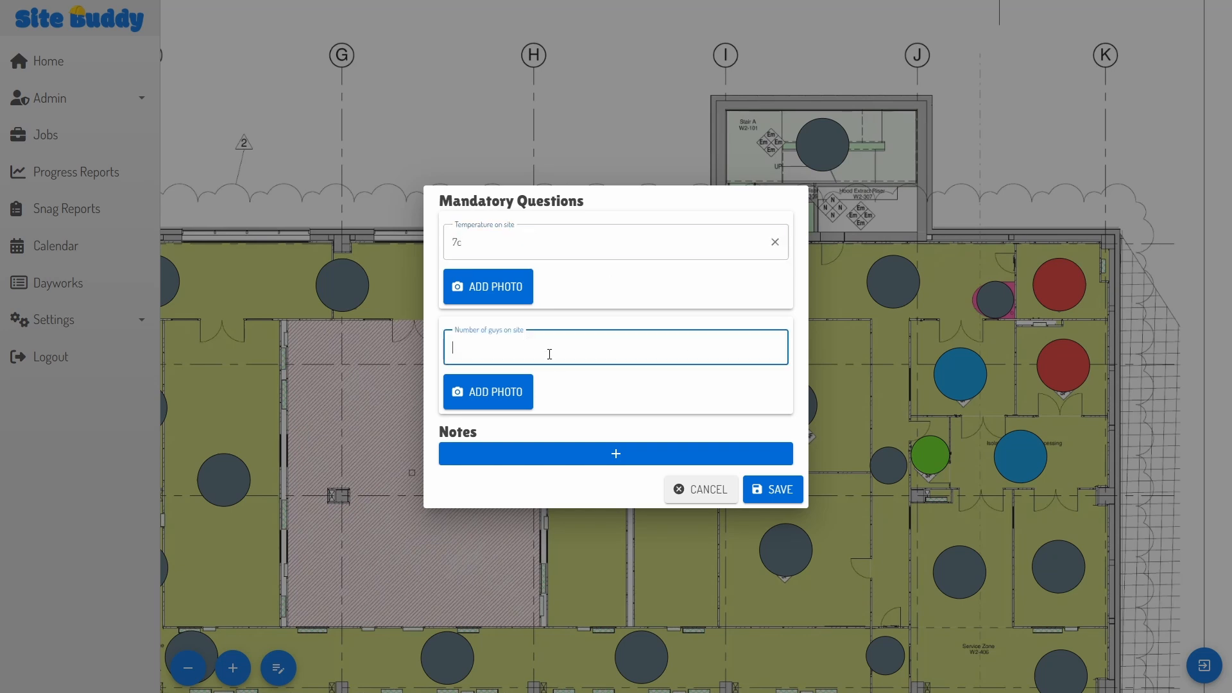
text(4)
Step: Add the note 'A quick note before I forget!' and save the site answers
click(597, 455)
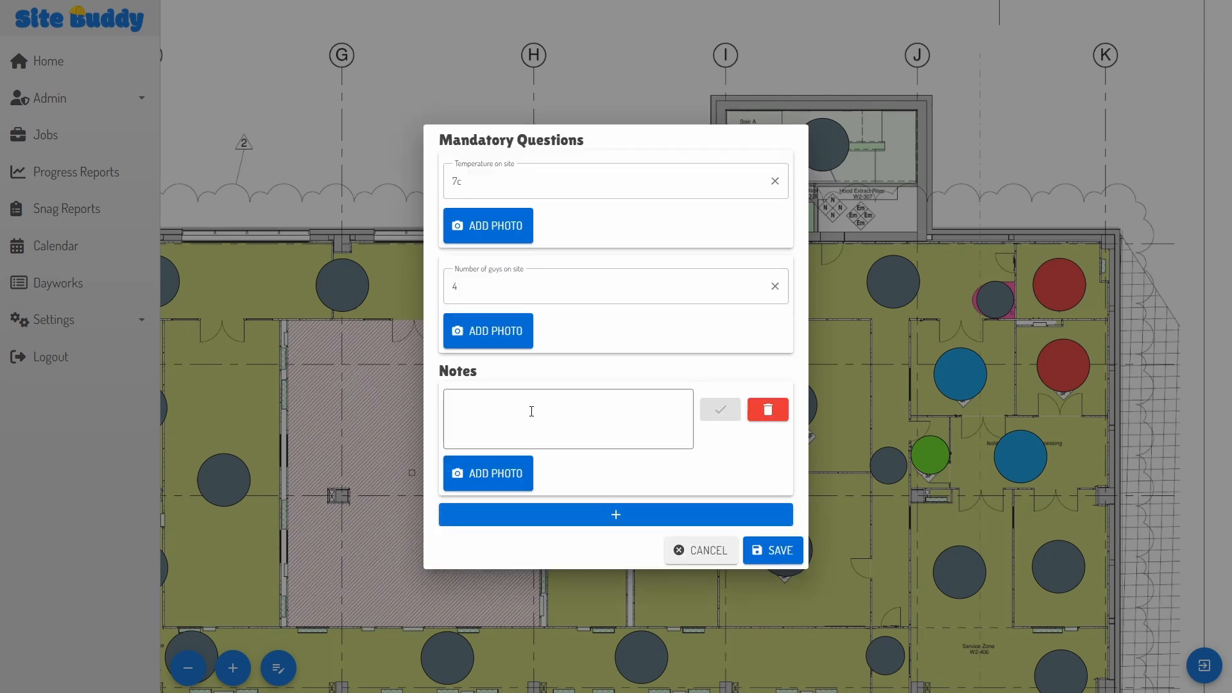
click(531, 411)
text(A quick)
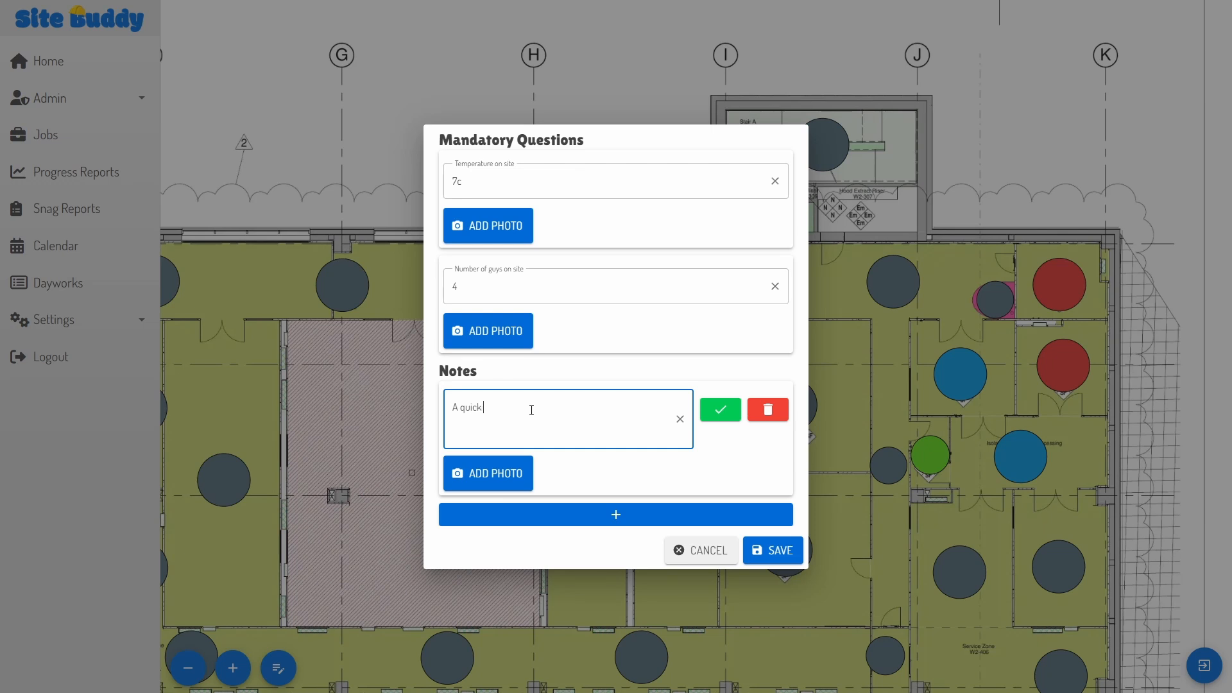
text( note before I forget!)
click(720, 410)
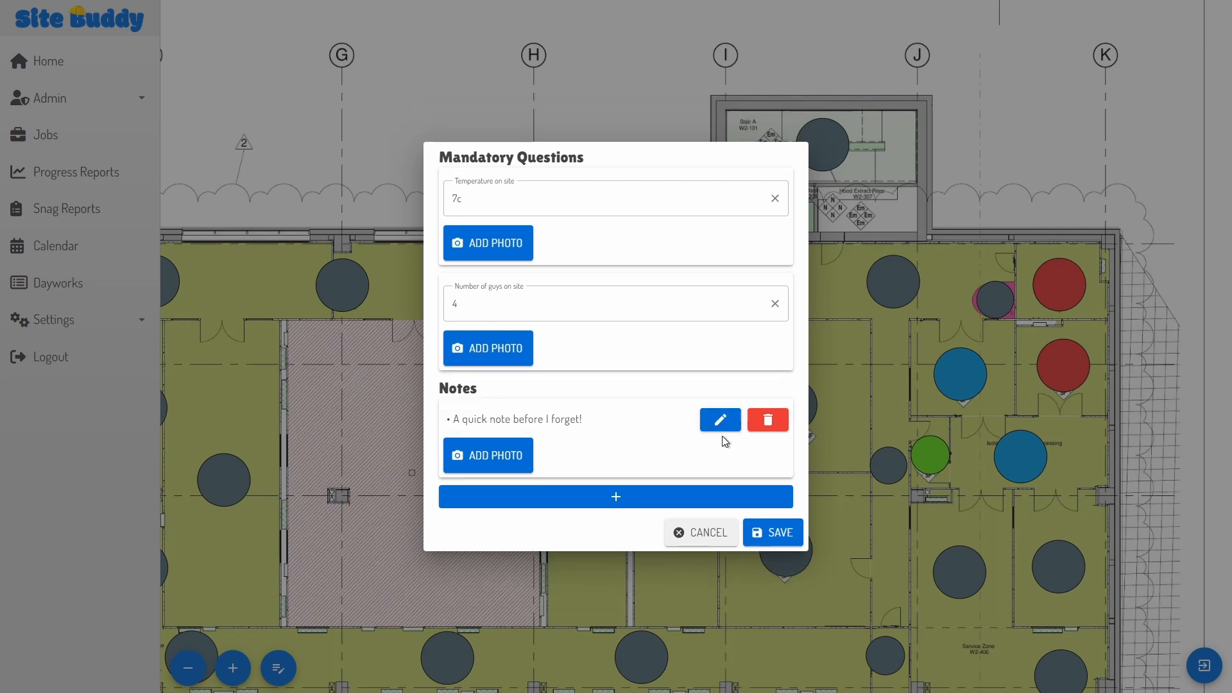
click(782, 539)
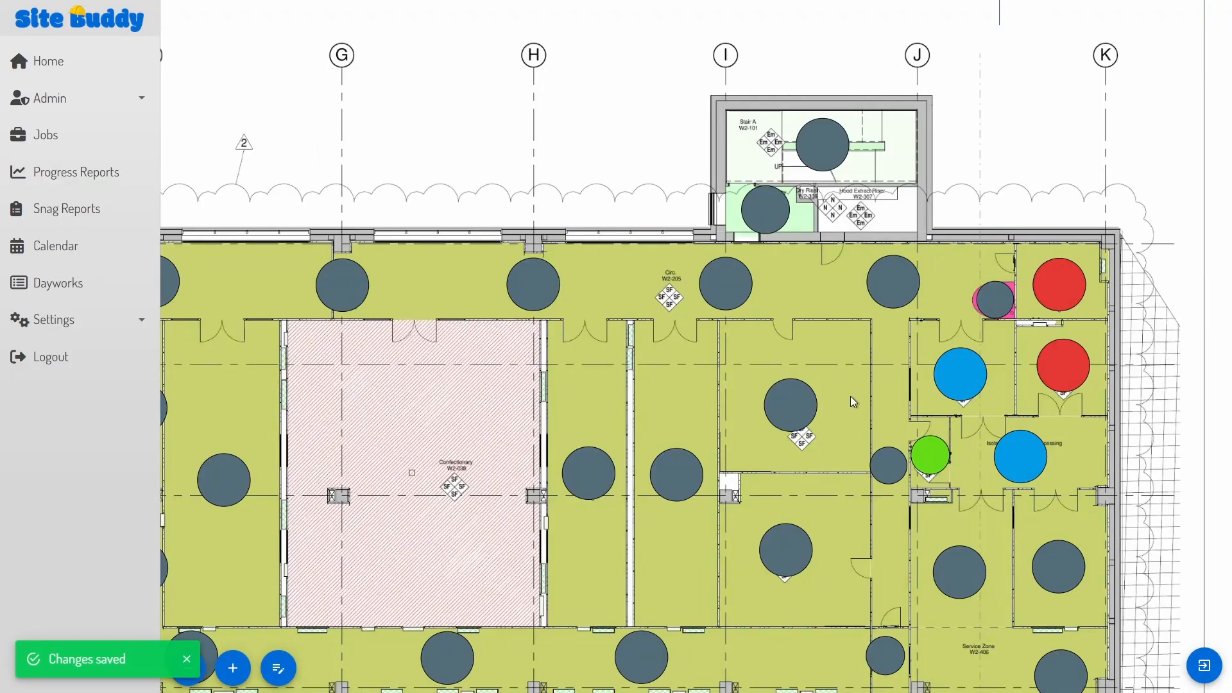
Step: Add a central-room issue: 'This room is flooded. It needs sorting before works can commence here.'
click(791, 400)
click(625, 275)
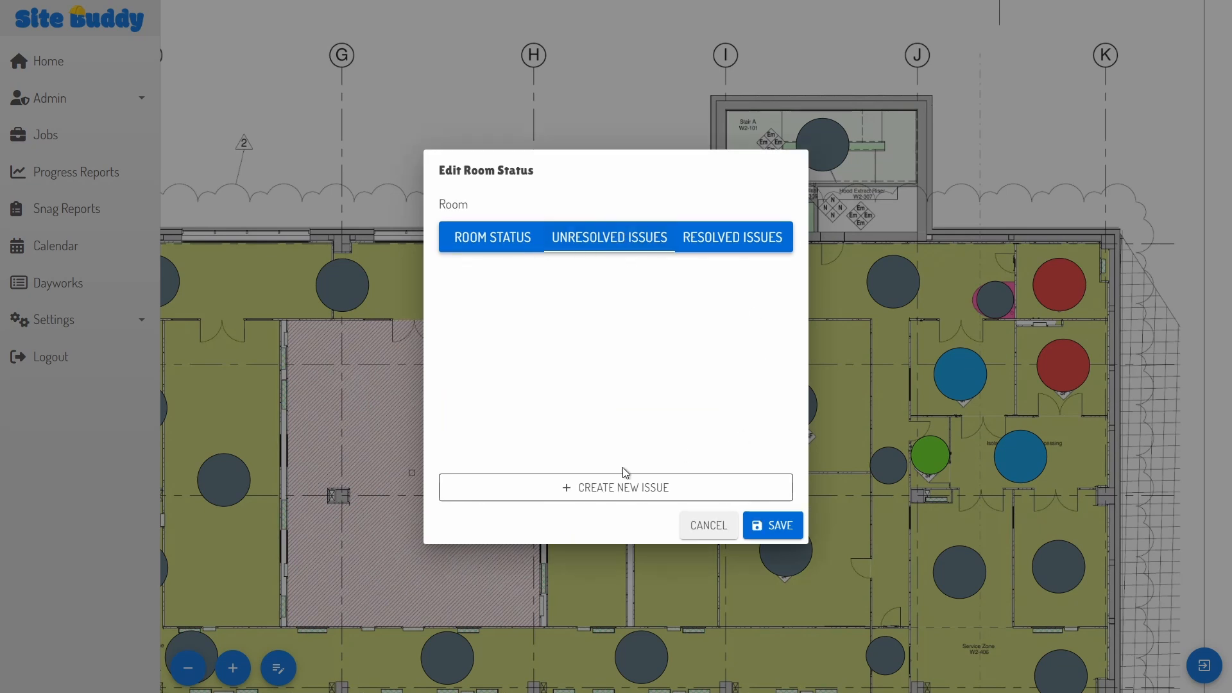
click(594, 489)
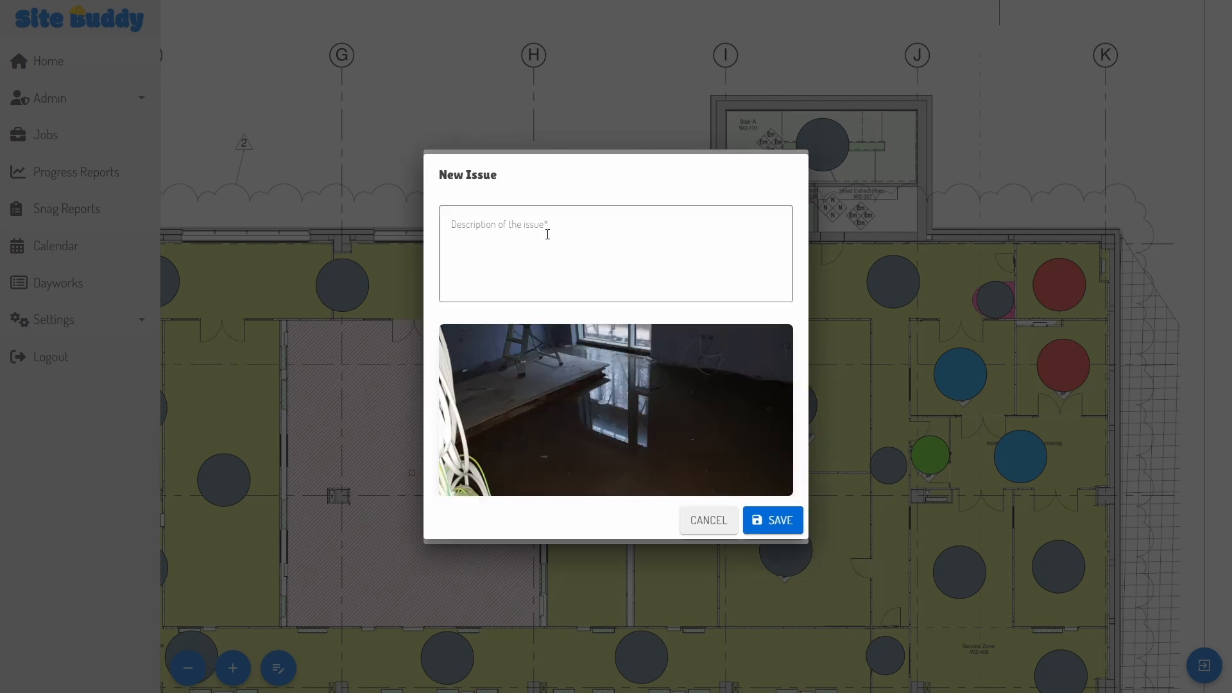
click(574, 236)
text(This room is flooded. It needs sorting before works ca)
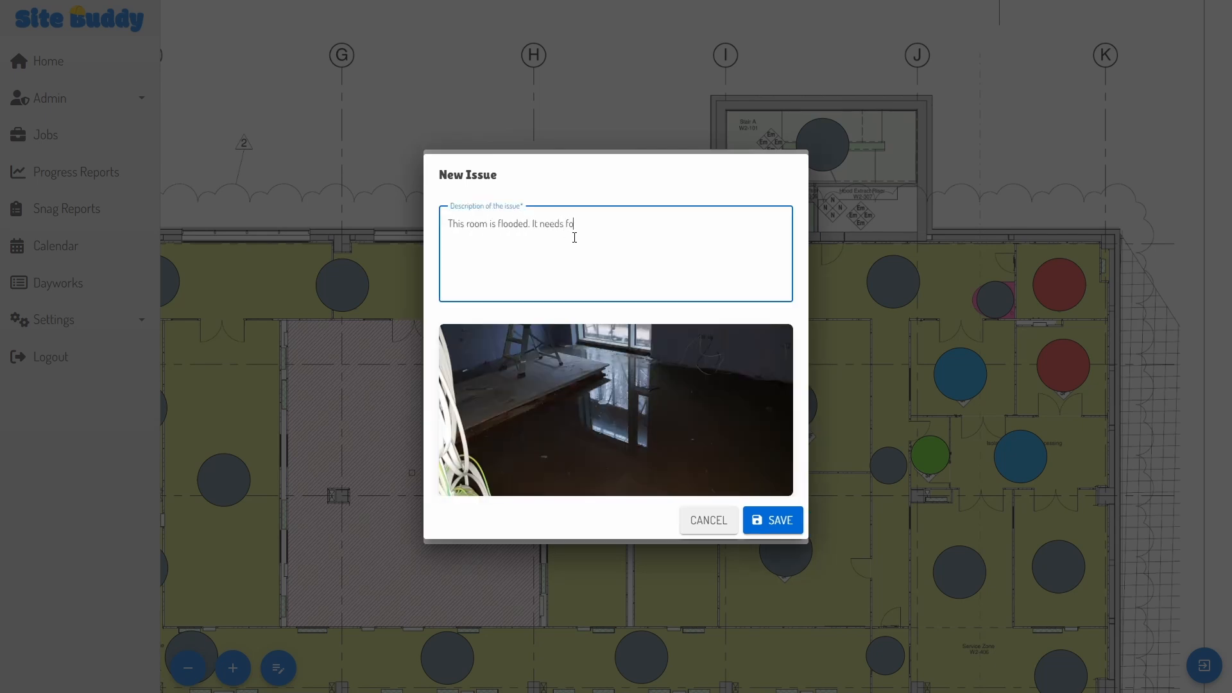
text(n commence here.)
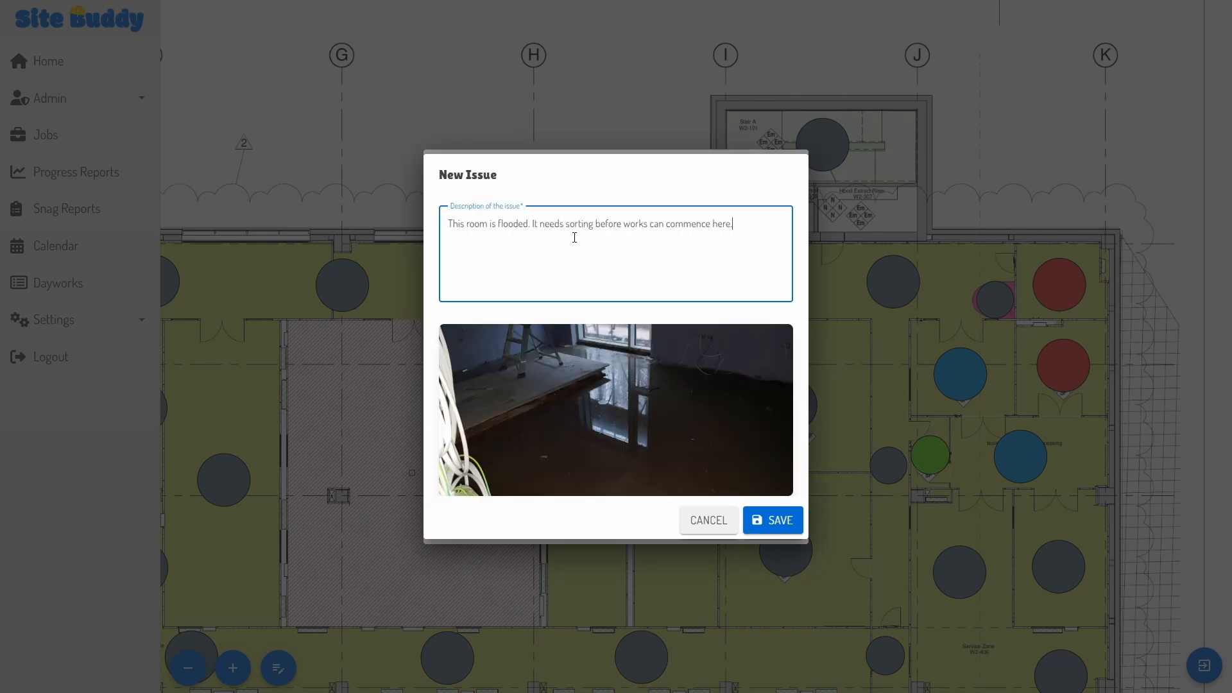
click(775, 520)
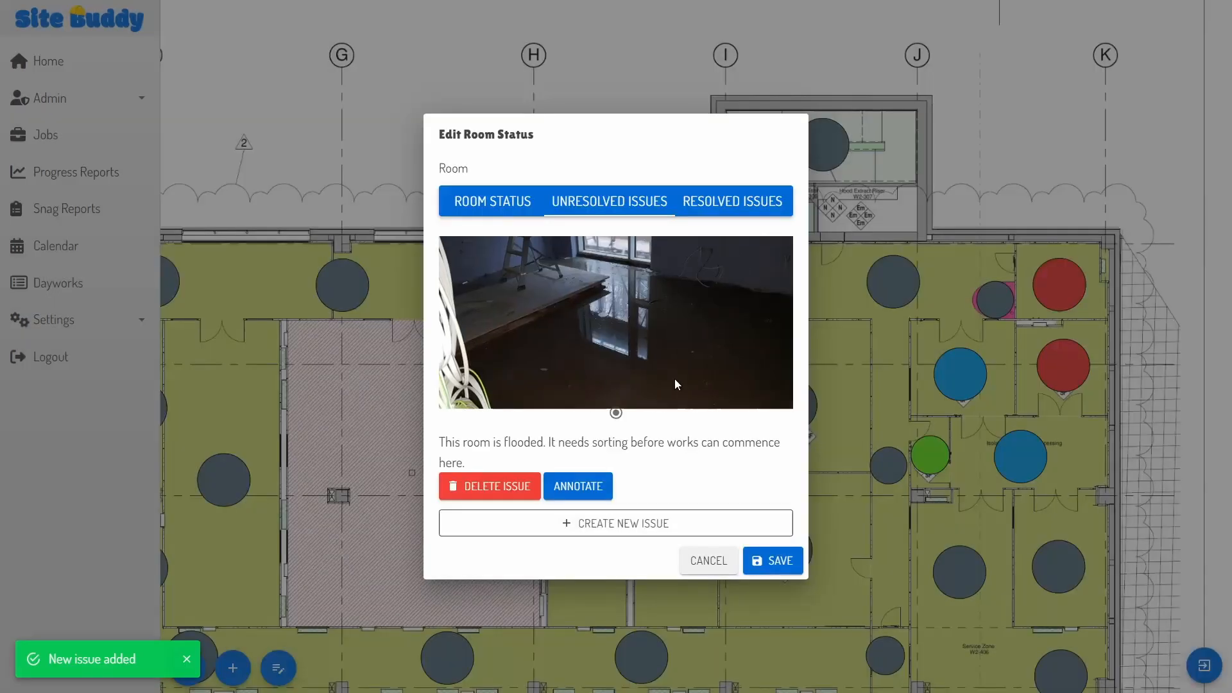
Step: Circle the floor puddle on the issue photo in green at thickness 6
click(578, 486)
click(253, 20)
click(221, 168)
click(48, 19)
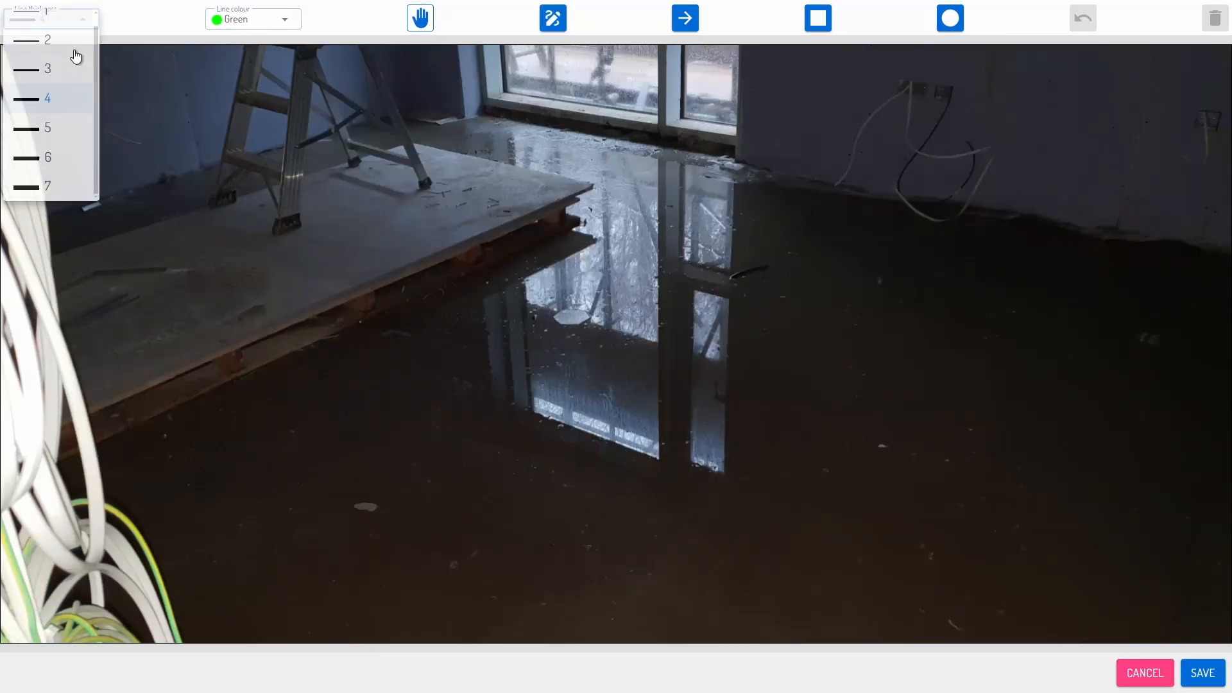
click(48, 157)
mouse_move(977, 312)
mouse_down()
mouse_move(506, 338)
mouse_move(984, 308)
mouse_move(973, 311)
mouse_up()
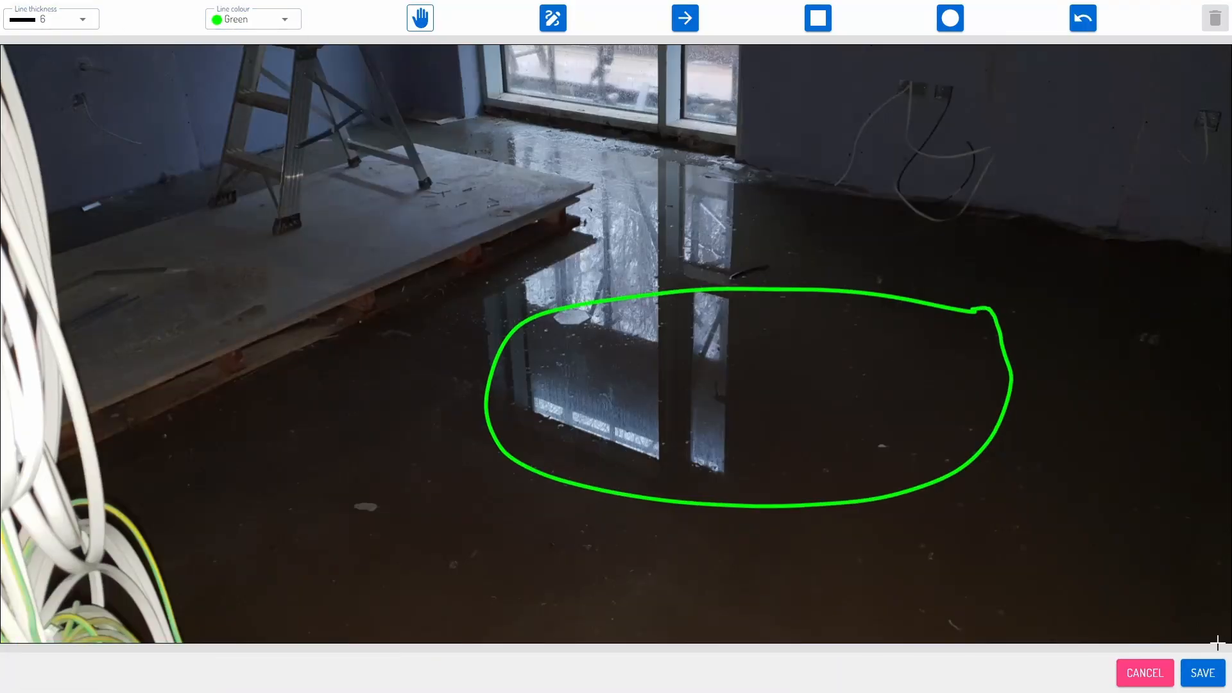
click(1203, 673)
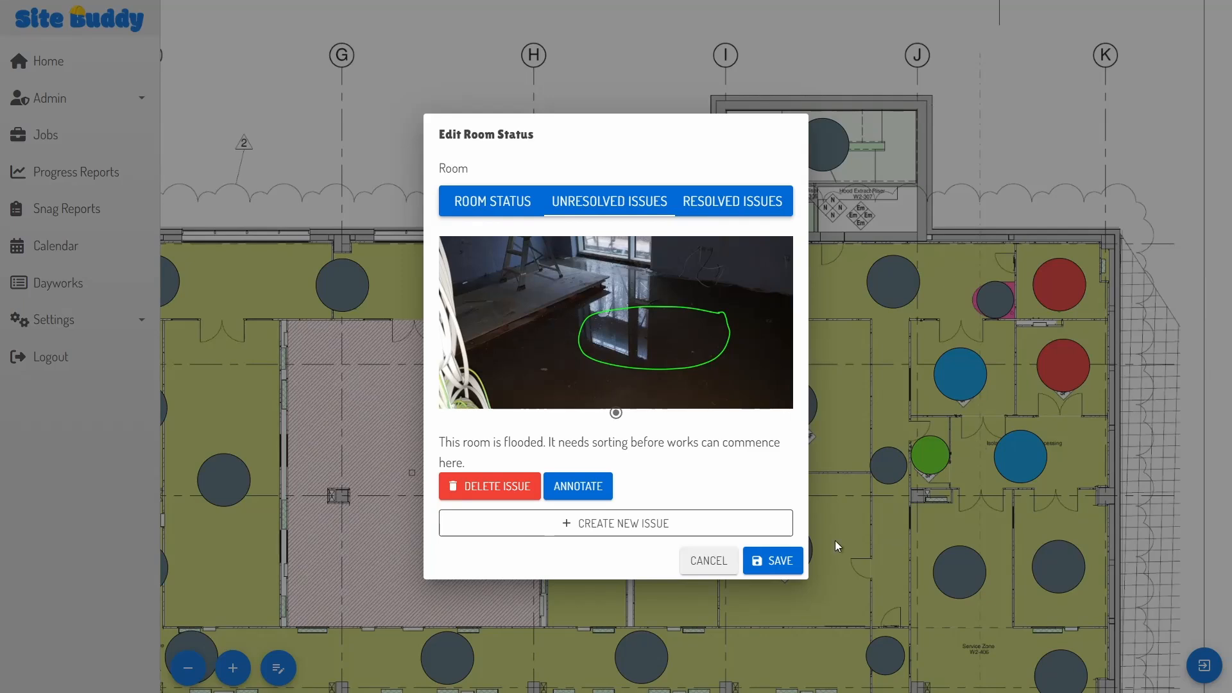
Step: Save the flood issue, mark one lower room Completed and its neighbour DPM, then go to plan selection
click(781, 560)
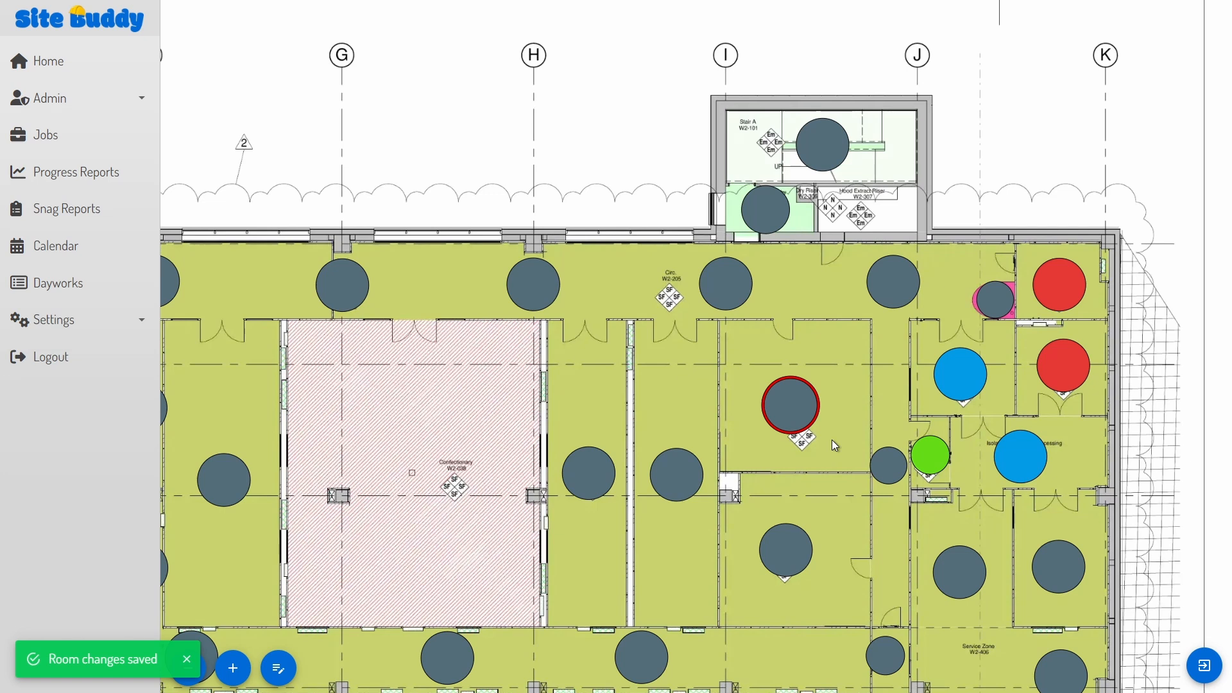
click(950, 558)
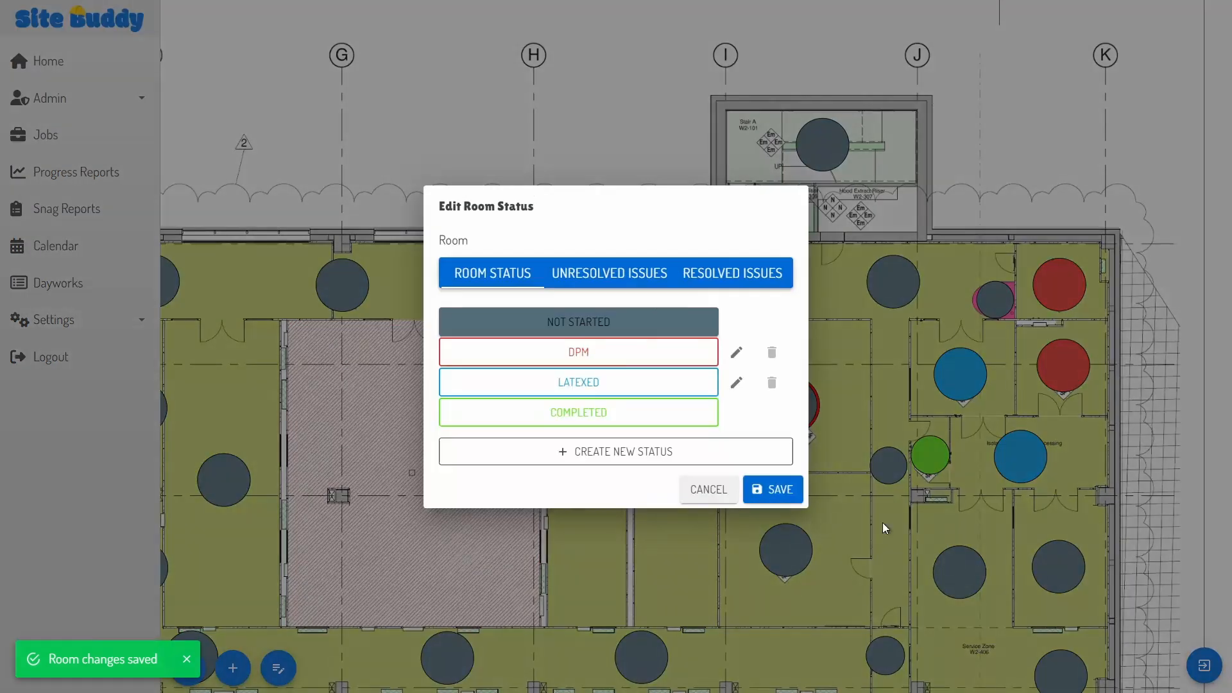
click(626, 416)
click(774, 489)
click(1060, 566)
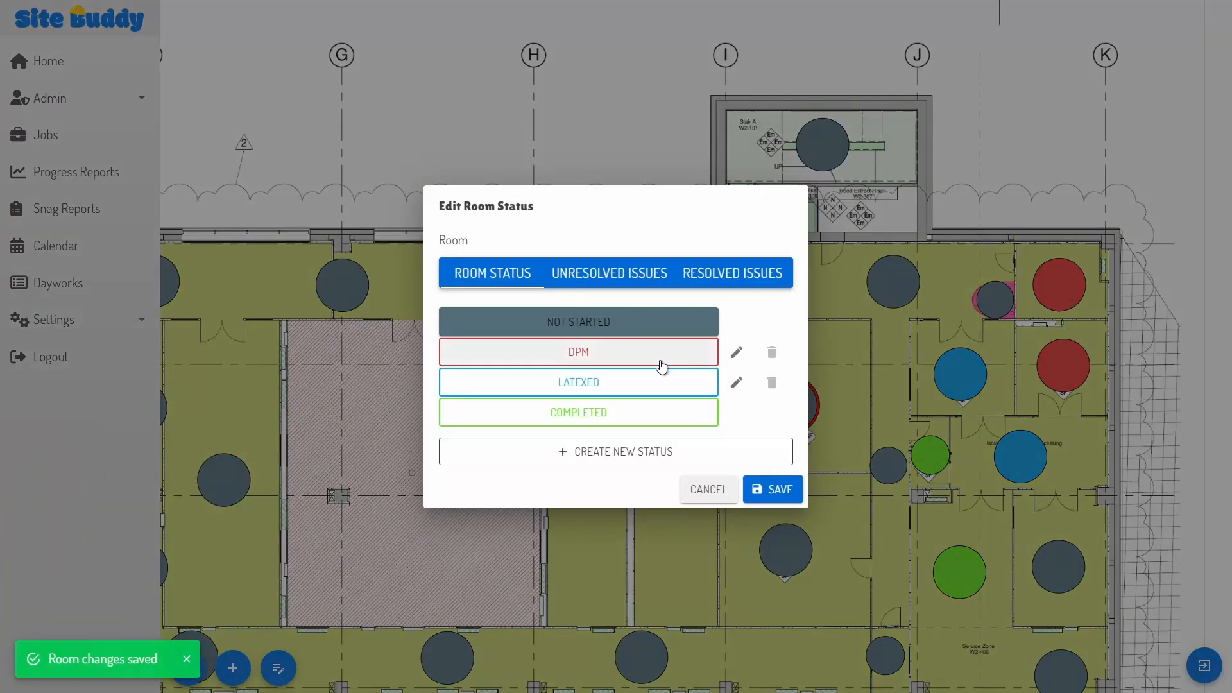
click(659, 350)
click(774, 489)
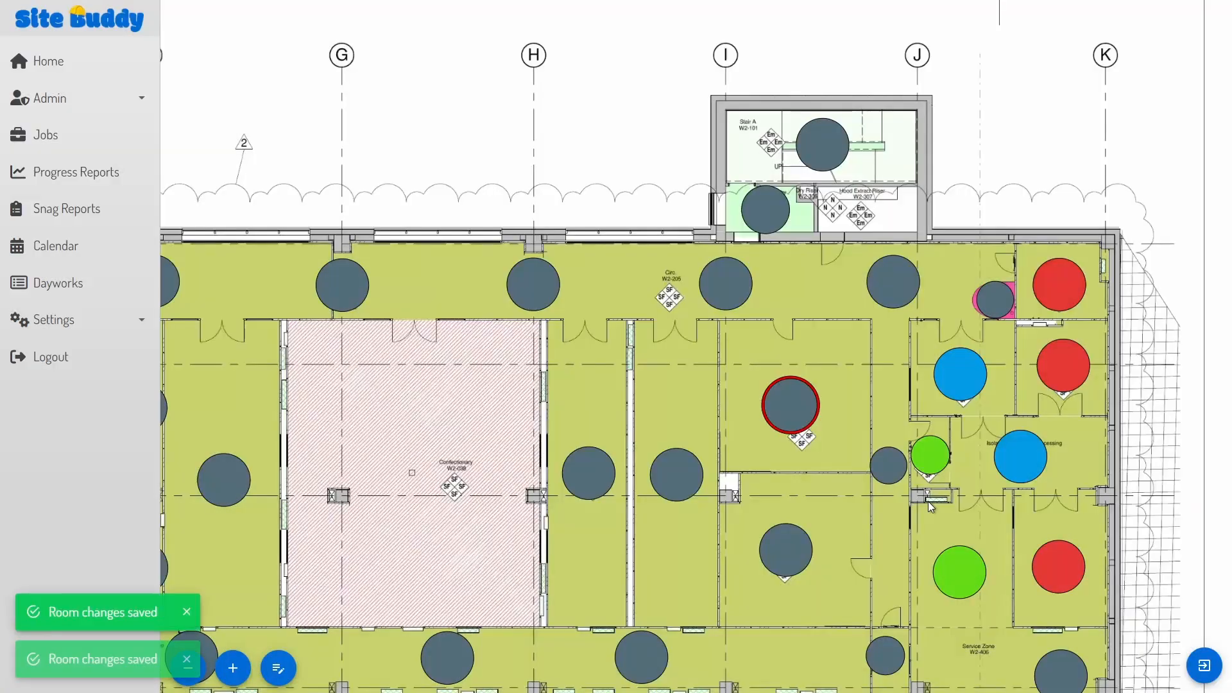
click(1204, 665)
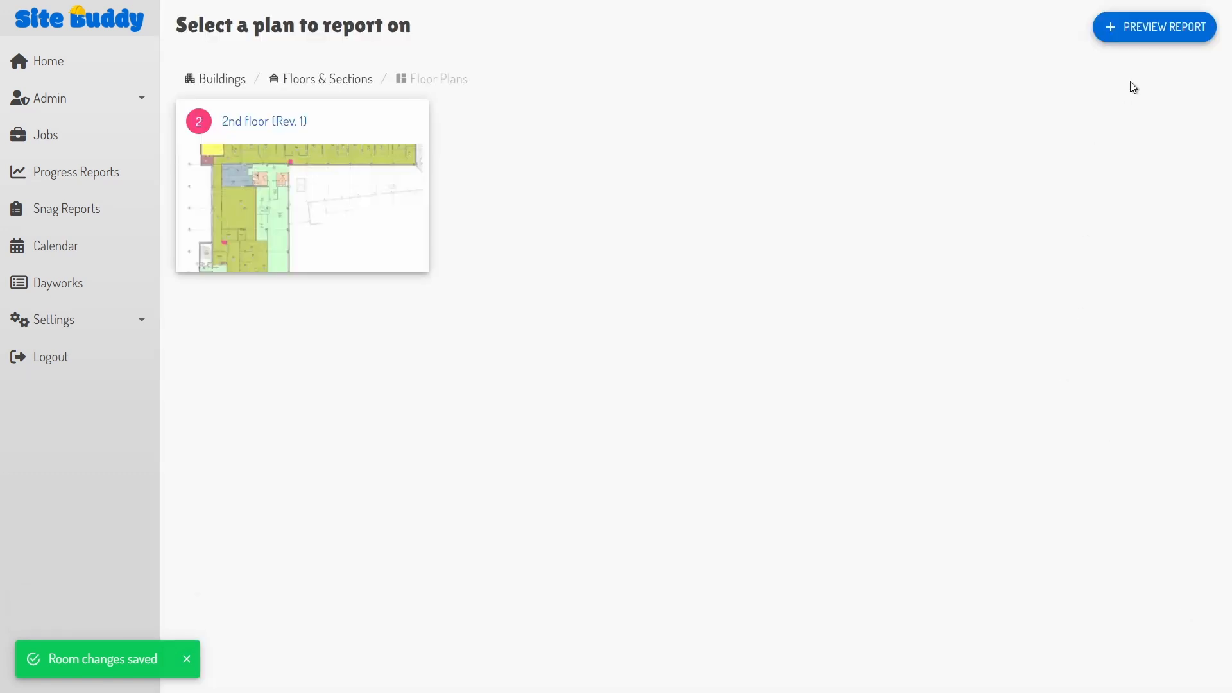
Step: Request the report preview and confirm it in the Submit report for previewing dialog
click(1160, 32)
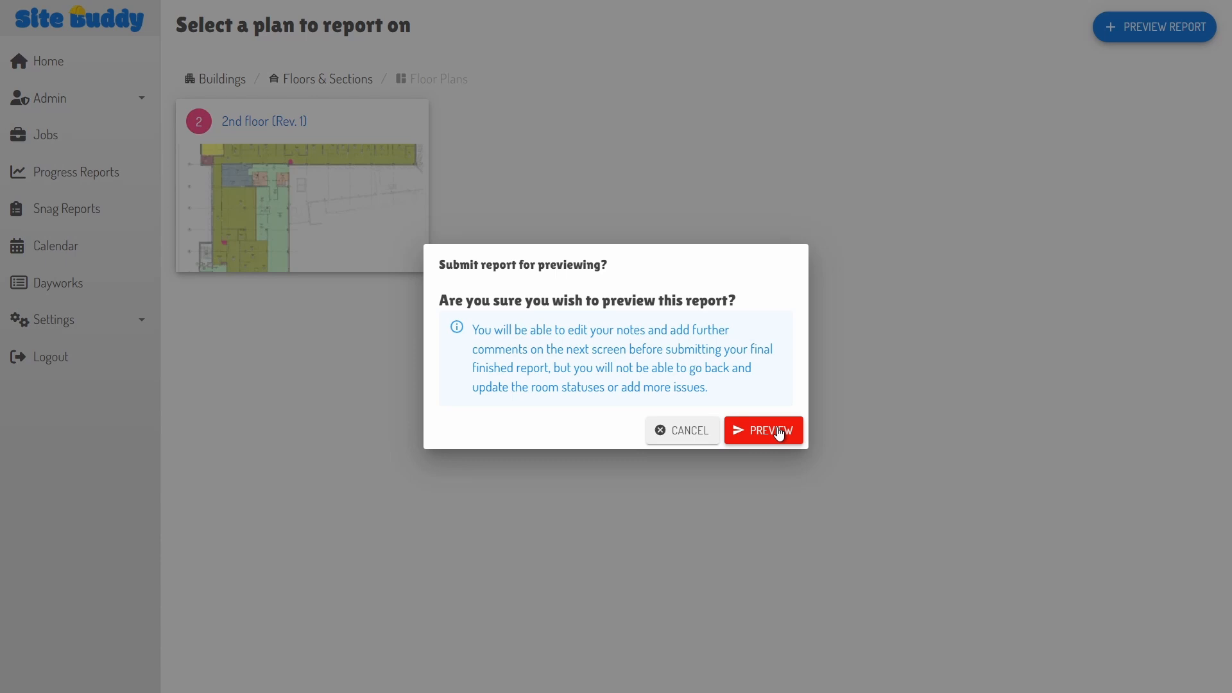
click(779, 433)
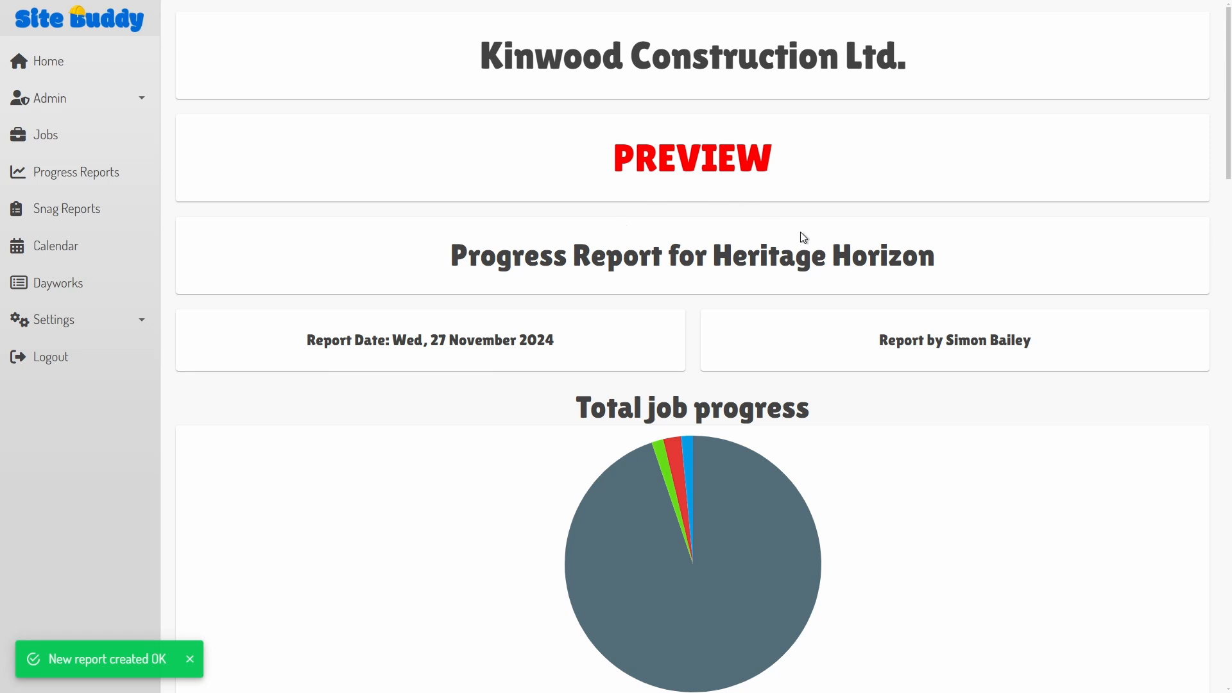
scroll(799, 235, down, 4)
scroll(798, 231, down, 2)
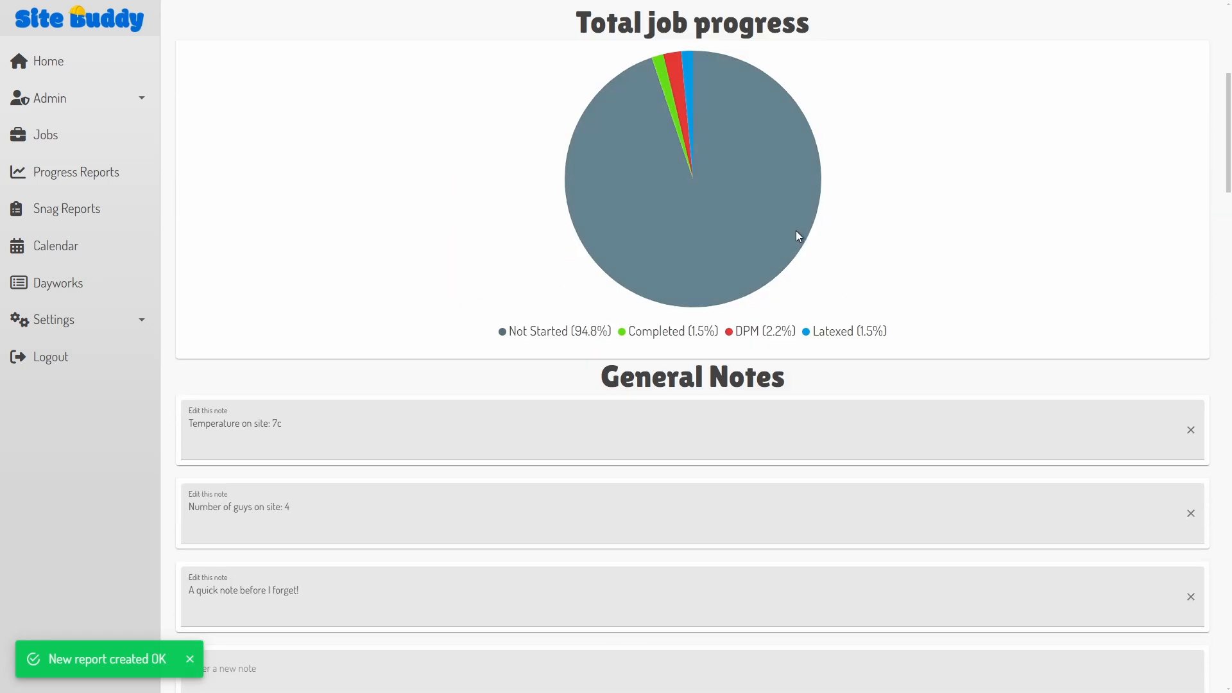
scroll(795, 231, down, 2)
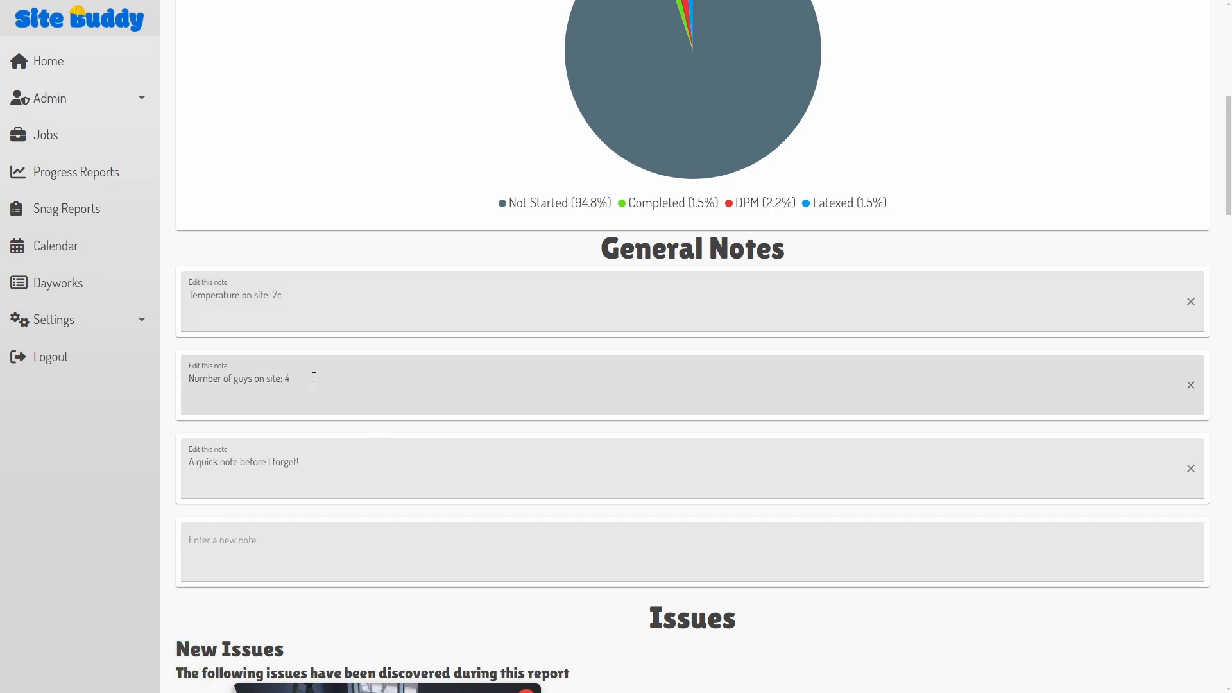
scroll(317, 481, down, 4)
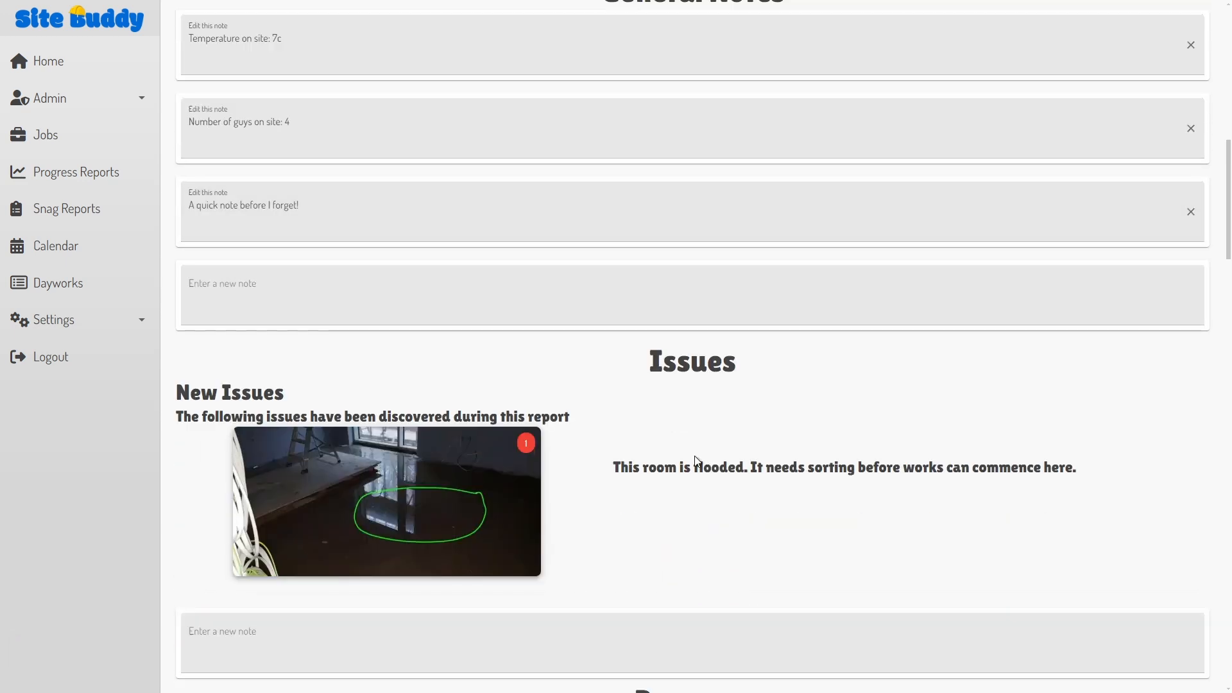
scroll(695, 459, down, 2)
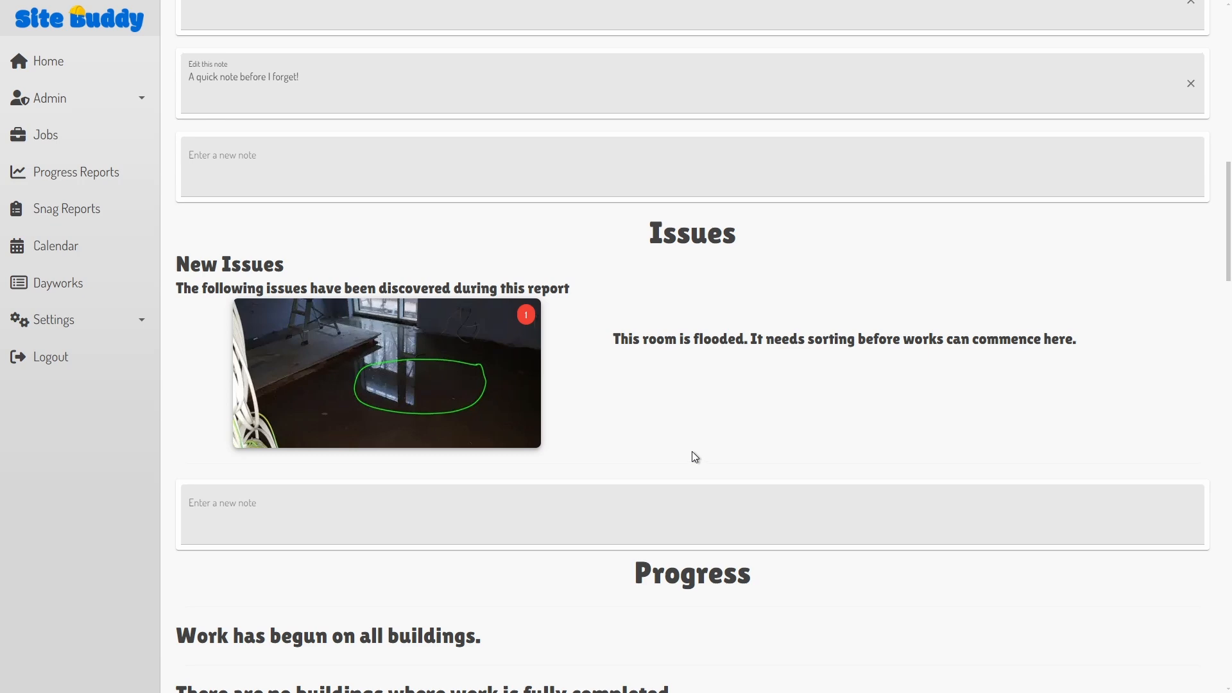
scroll(691, 452, down, 2)
click(461, 297)
click(608, 395)
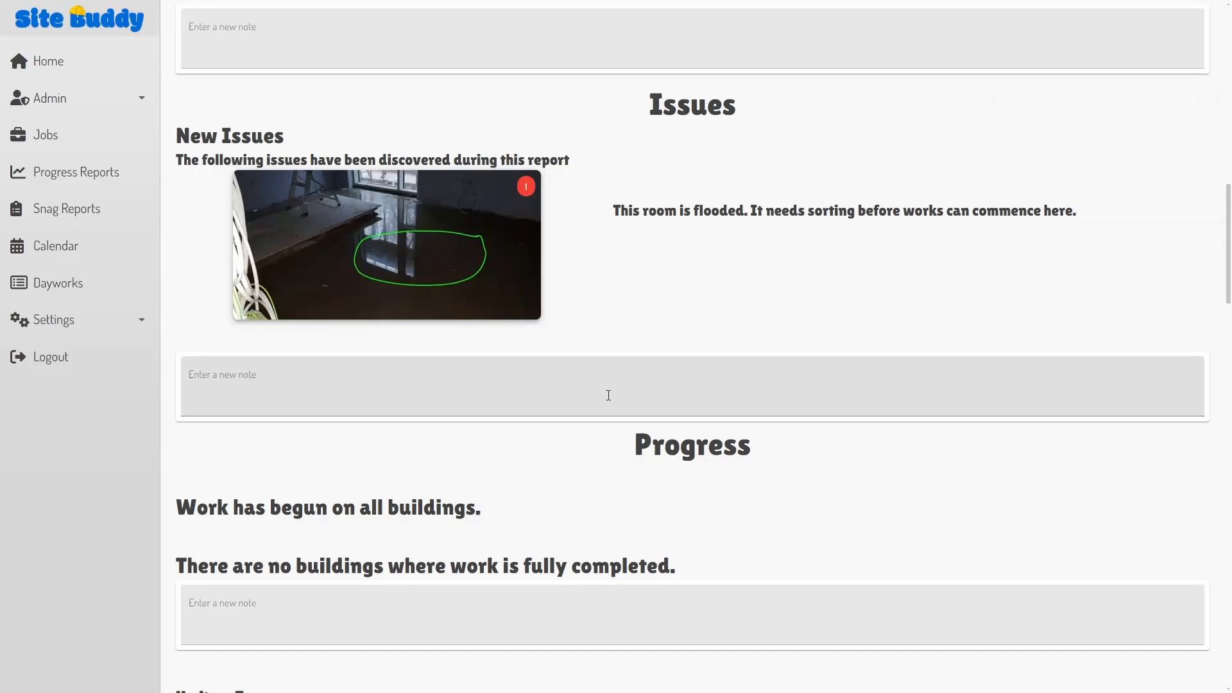
scroll(608, 395, down, 2)
scroll(607, 395, down, 4)
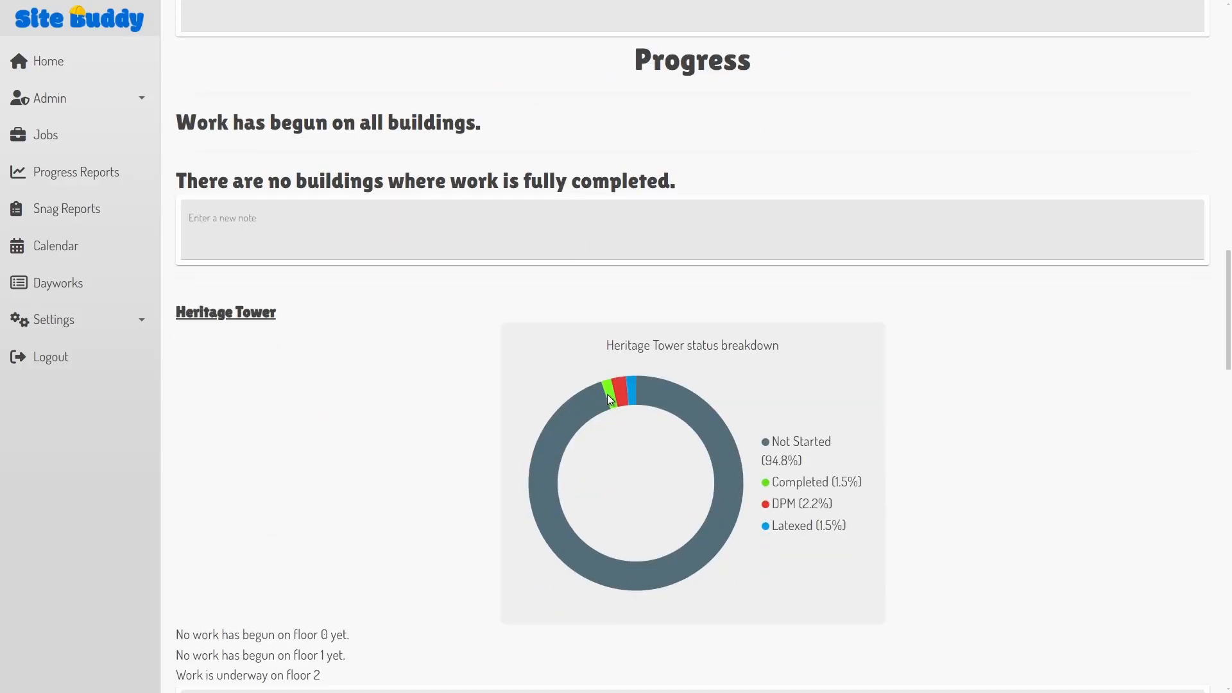
scroll(607, 394, down, 10)
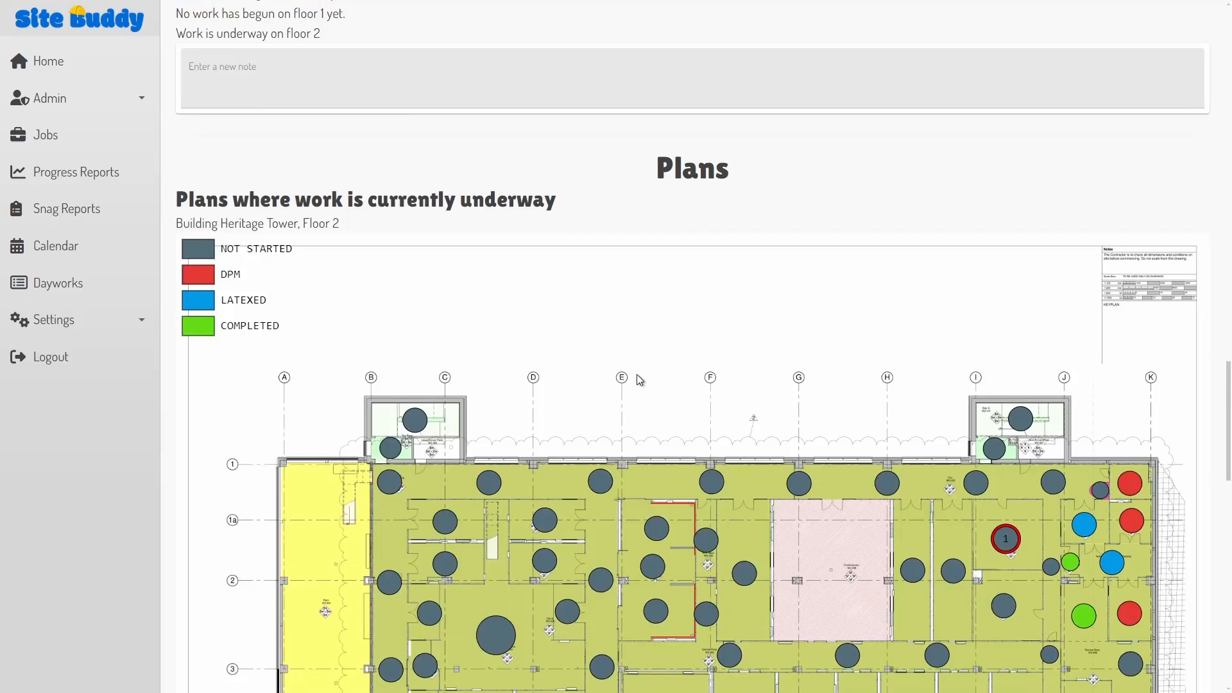
scroll(663, 345, down, 3)
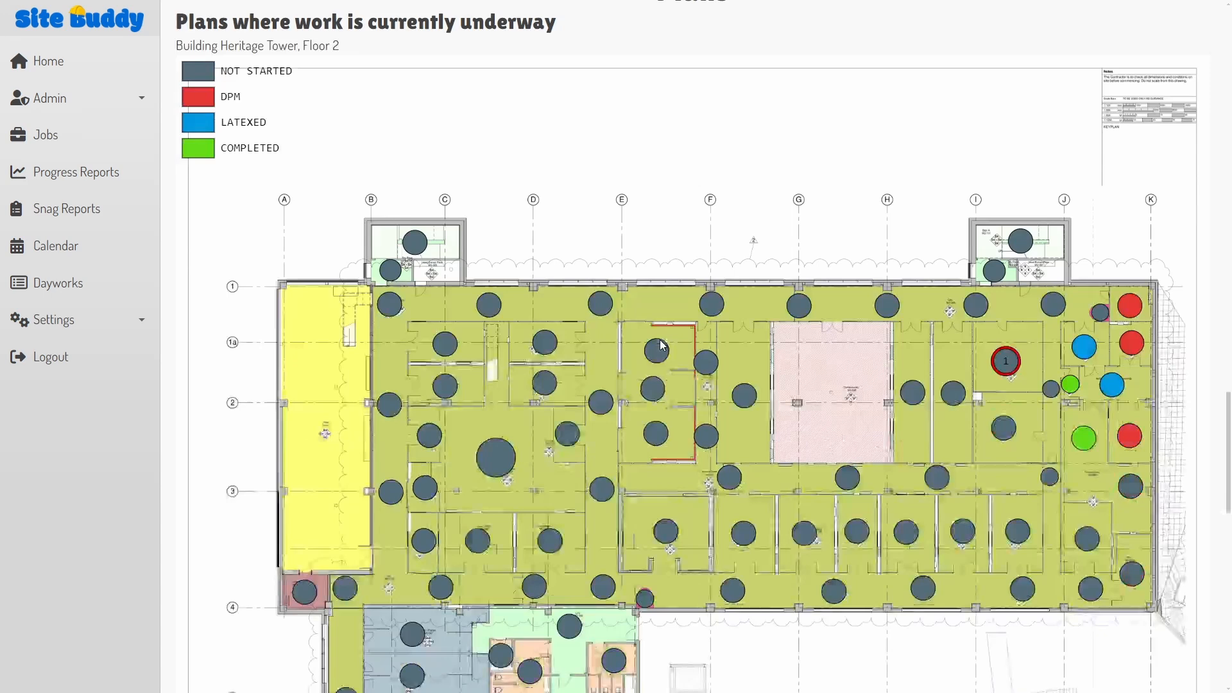
scroll(663, 345, down, 1)
click(1004, 282)
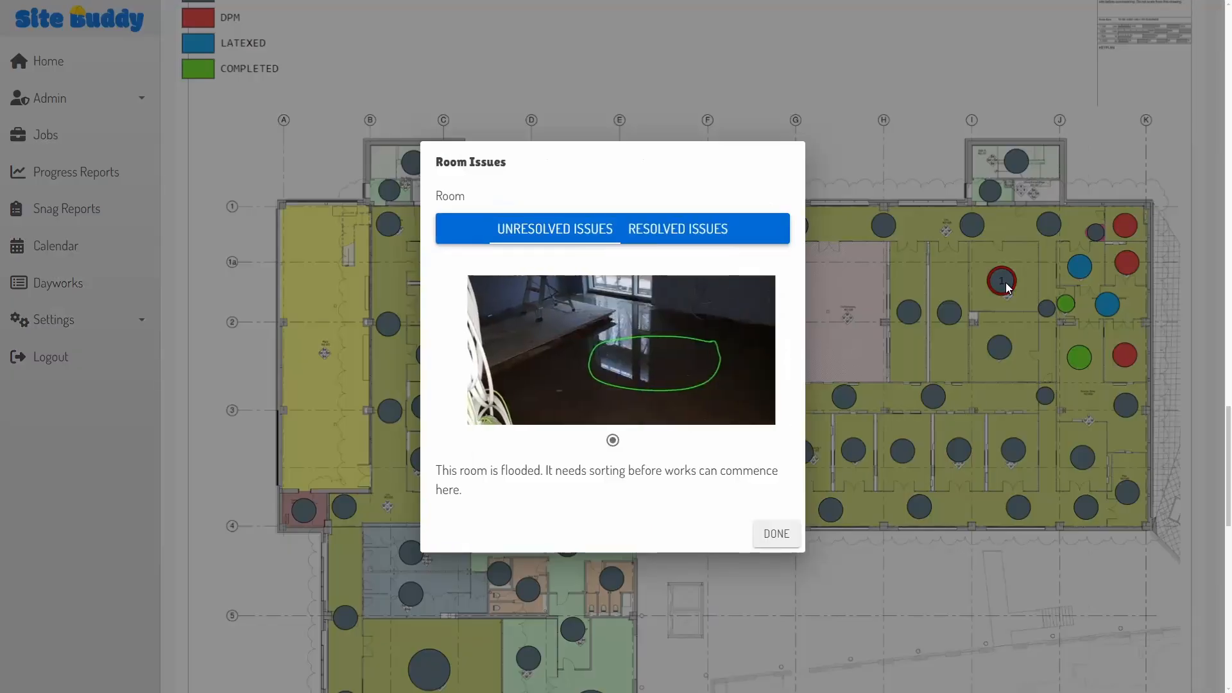
click(645, 345)
click(646, 346)
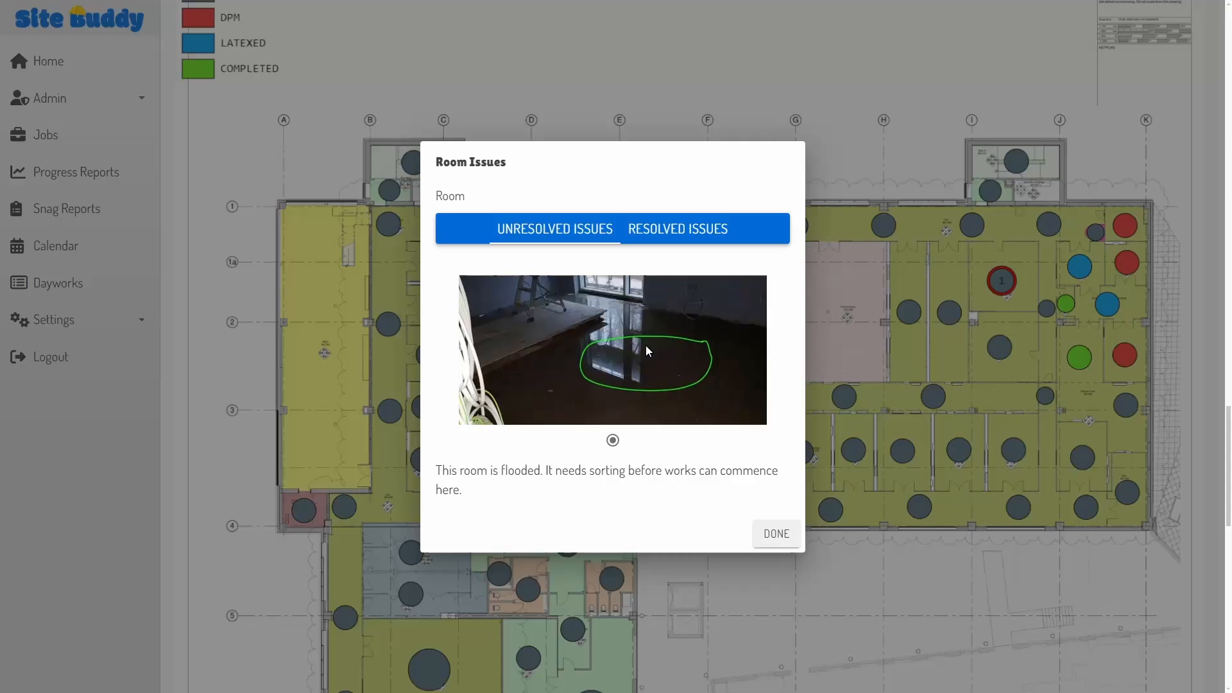
click(777, 538)
scroll(699, 475, down, 5)
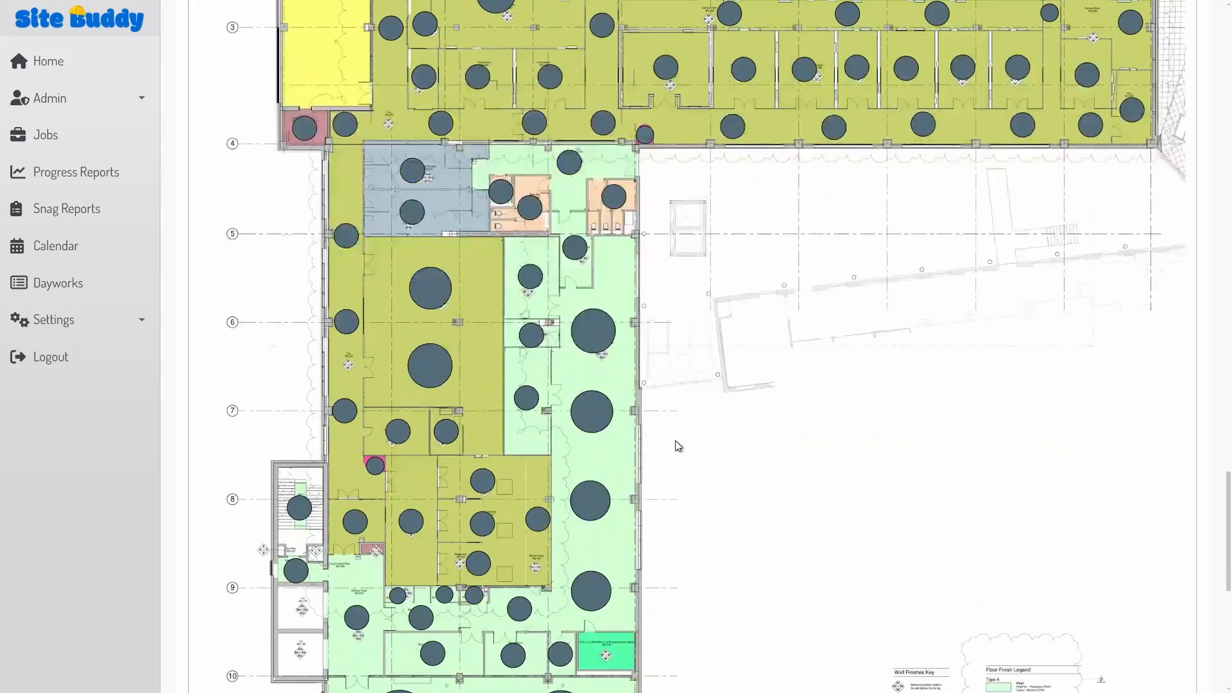
scroll(678, 446, down, 7)
Step: Write 'Extra notes can be added at any point!' in the note below the floor plan
click(451, 584)
text(E)
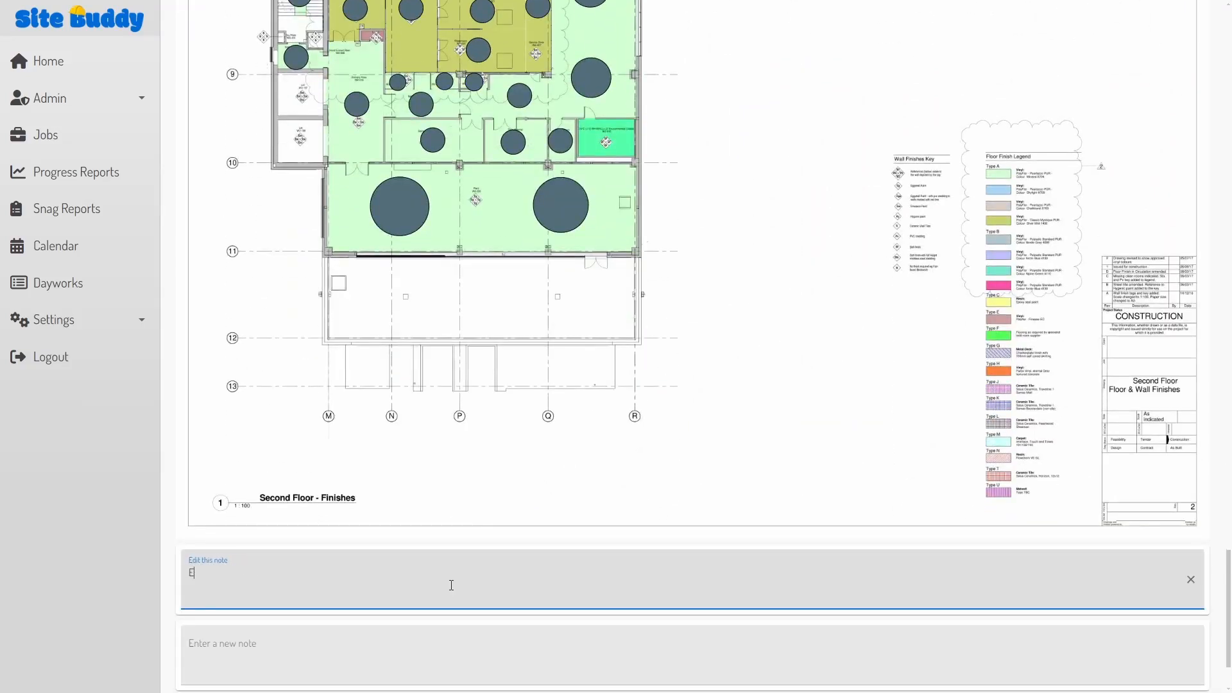
text(xtra notes can be added at any point!)
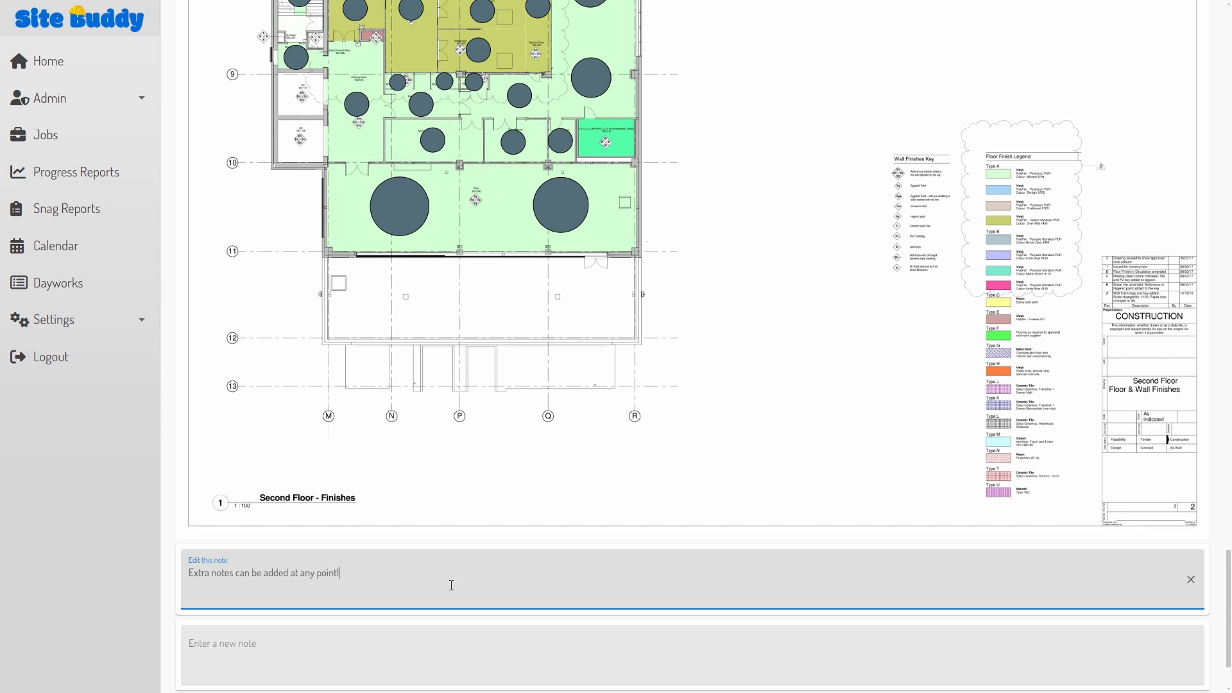
click(741, 487)
scroll(743, 486, down, 2)
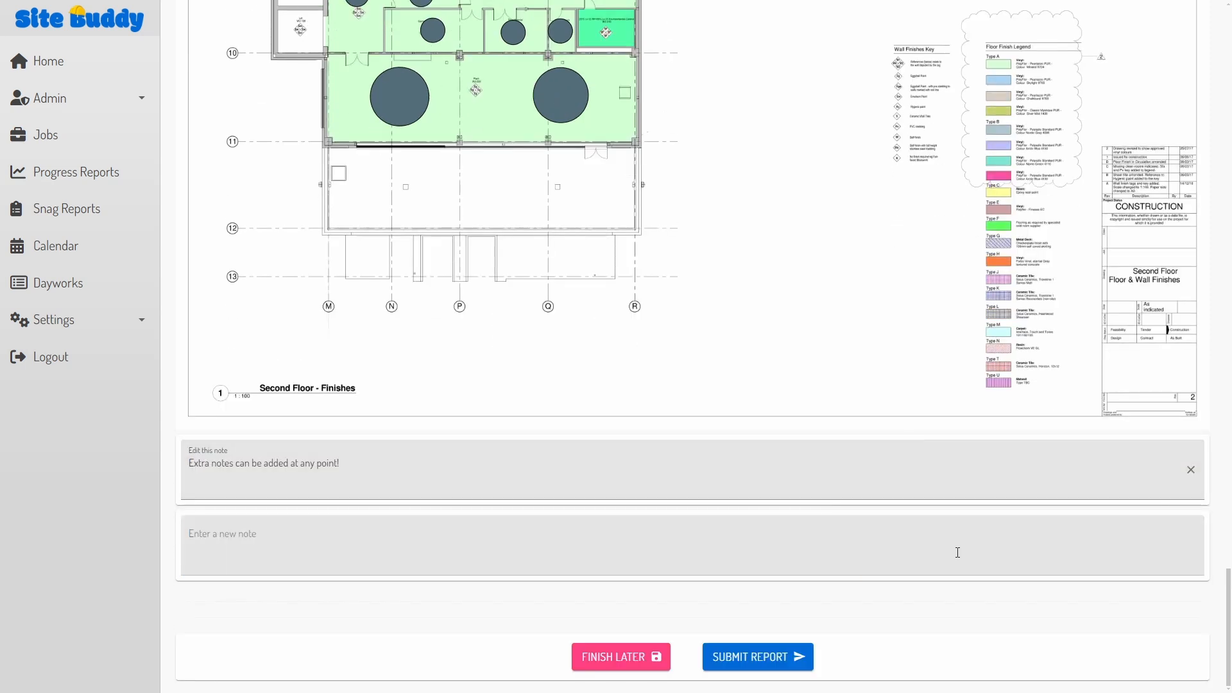
Step: Submit the finished report and return to Heritage Horizon's progress reports
click(758, 665)
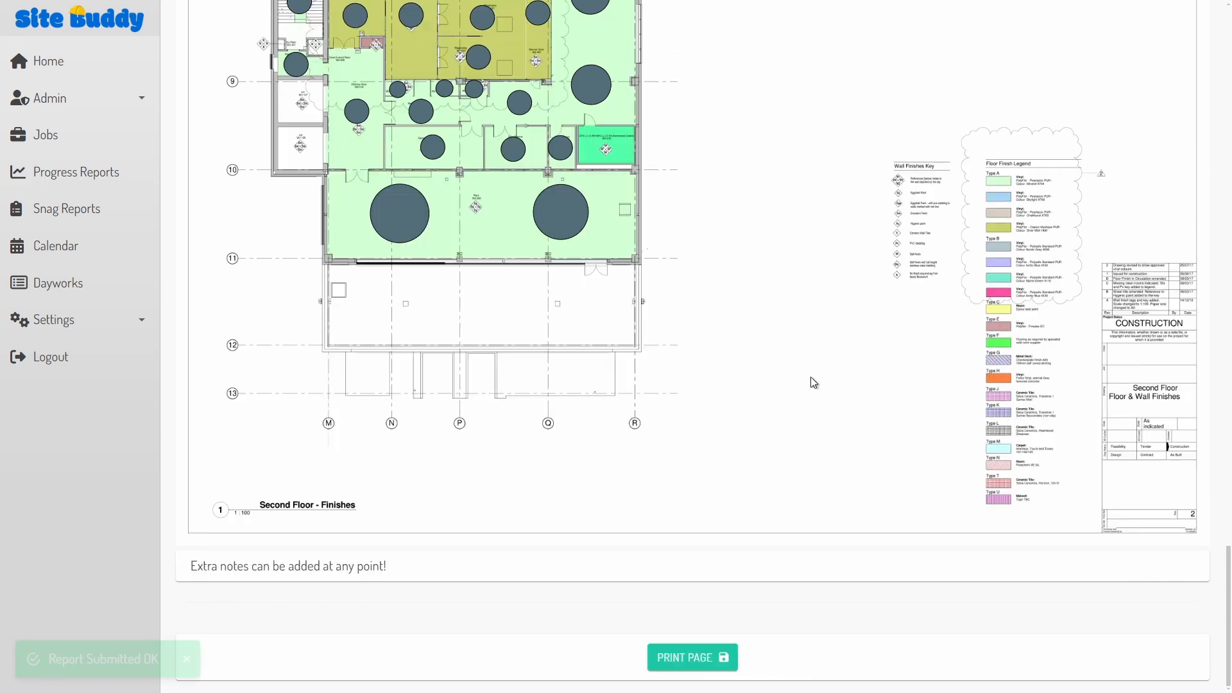
click(55, 168)
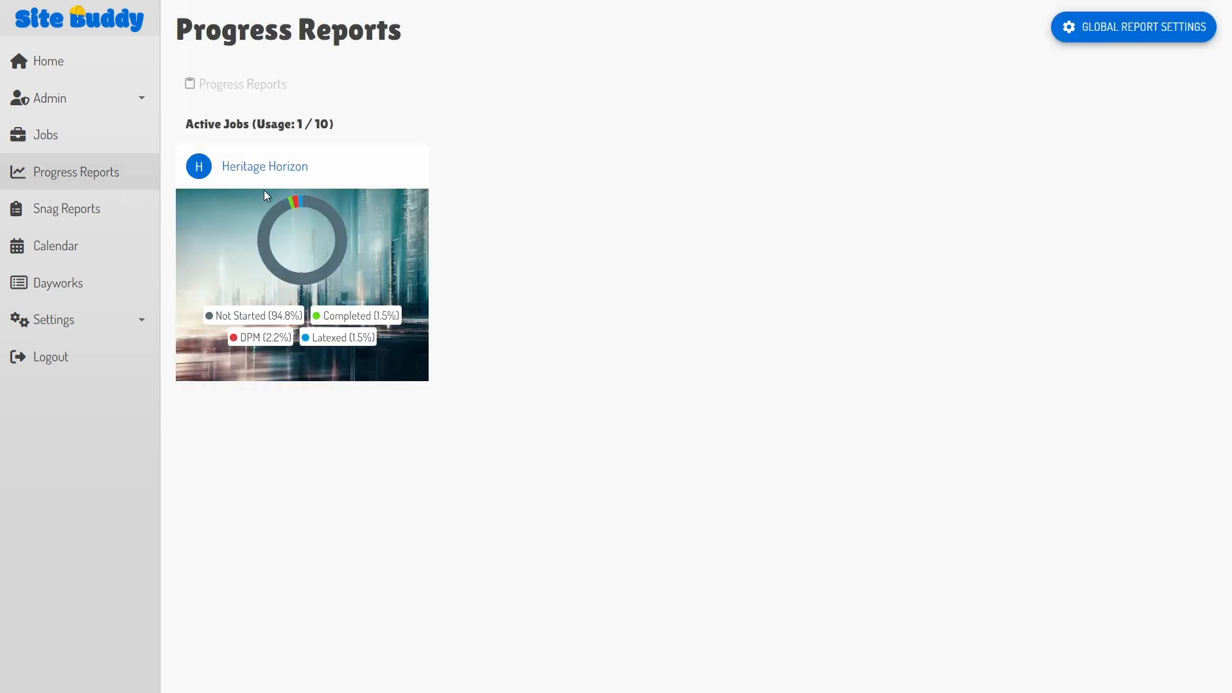
click(281, 170)
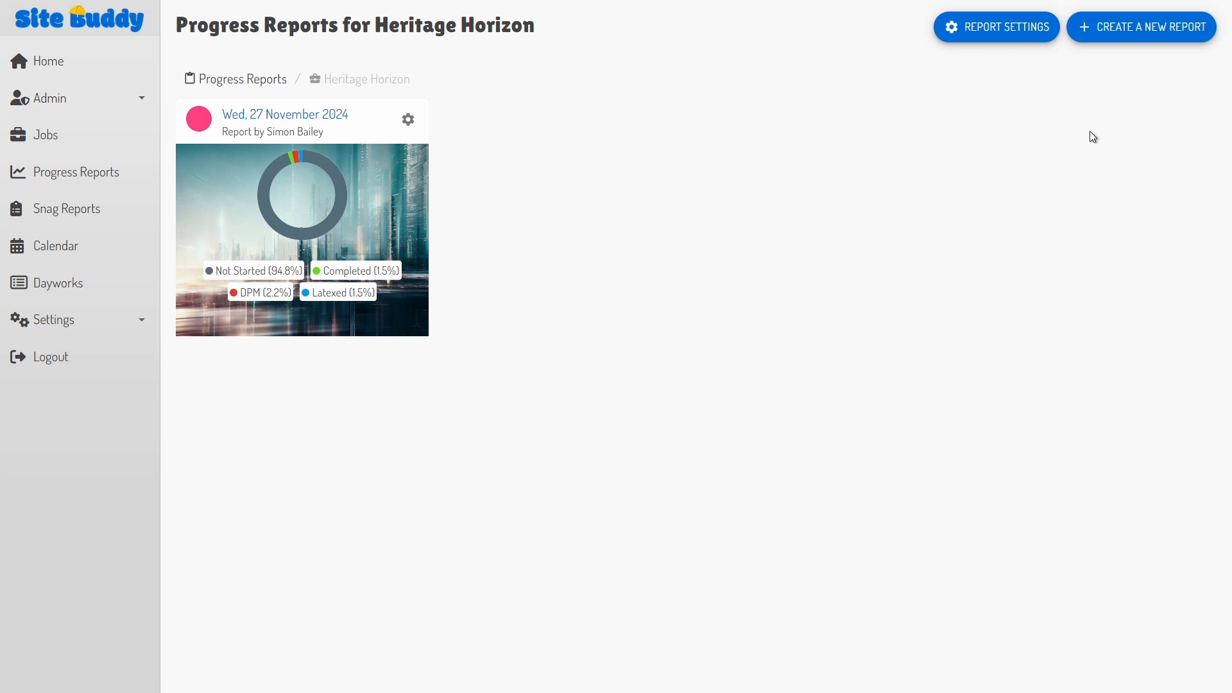
Step: Start a new report on Heritage Tower's Level 2 floor plan, postponing the site questions
click(1148, 28)
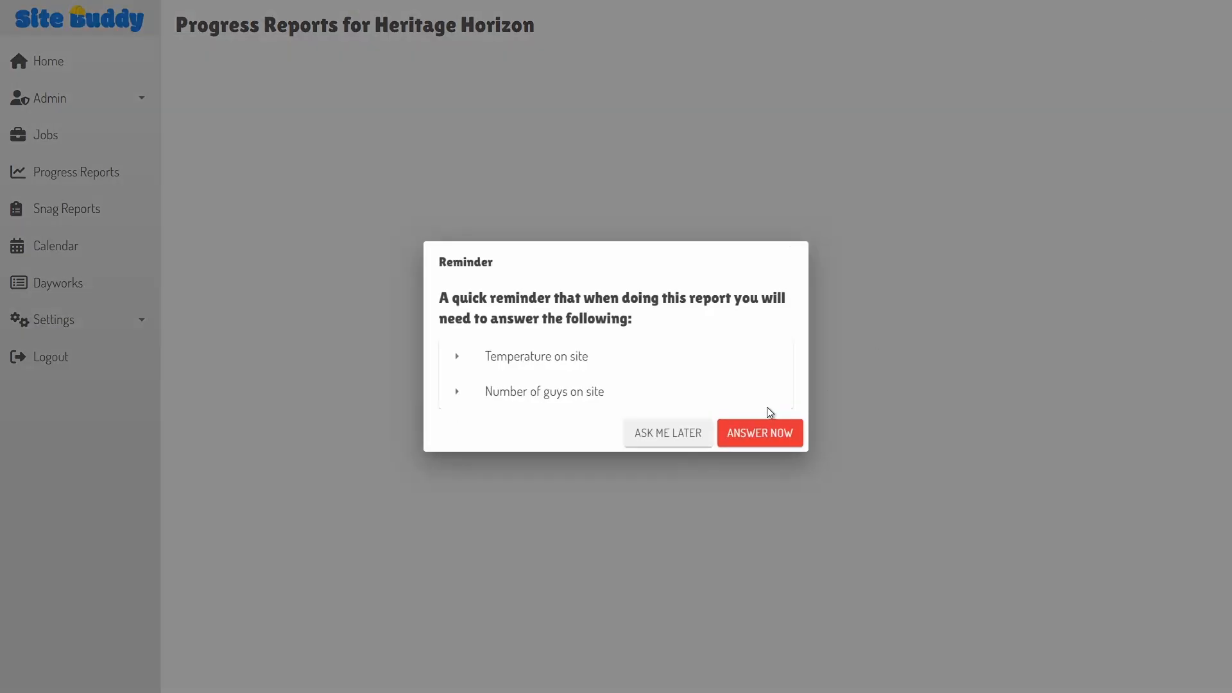
click(687, 434)
click(426, 252)
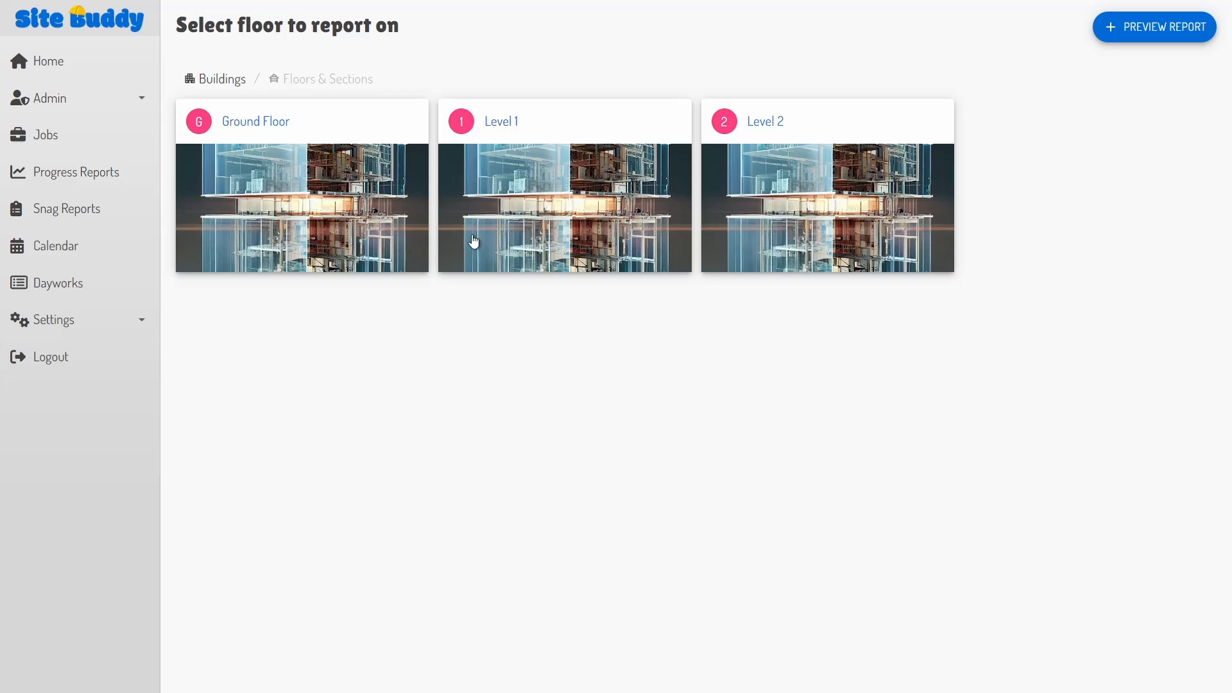
click(752, 208)
click(329, 215)
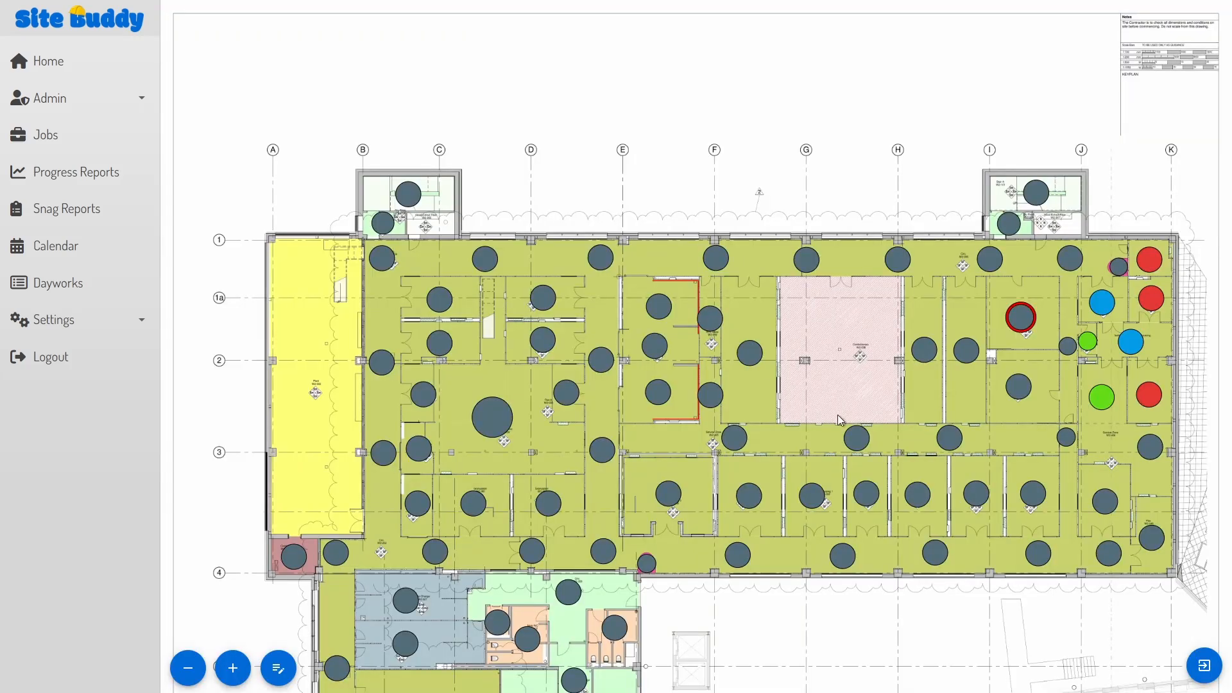
Step: Mark the two Latexed east-wing rooms as Completed
scroll(1134, 370, up, 3)
scroll(1158, 345, up, 2)
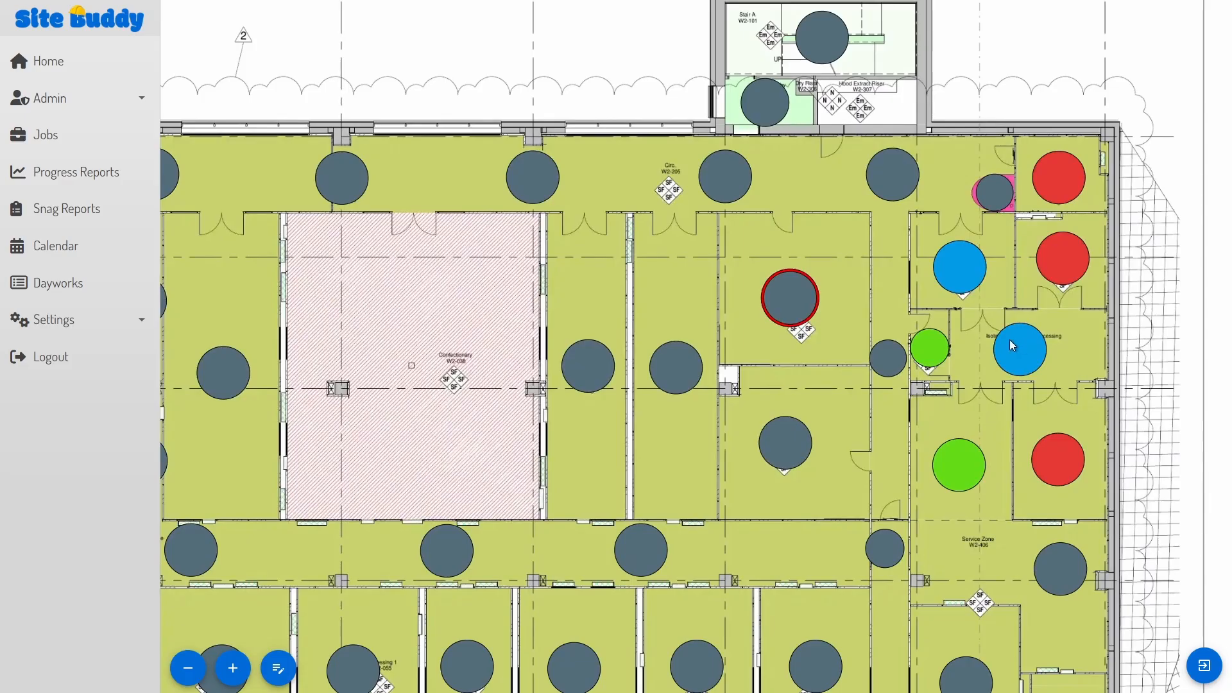
click(1010, 343)
click(616, 418)
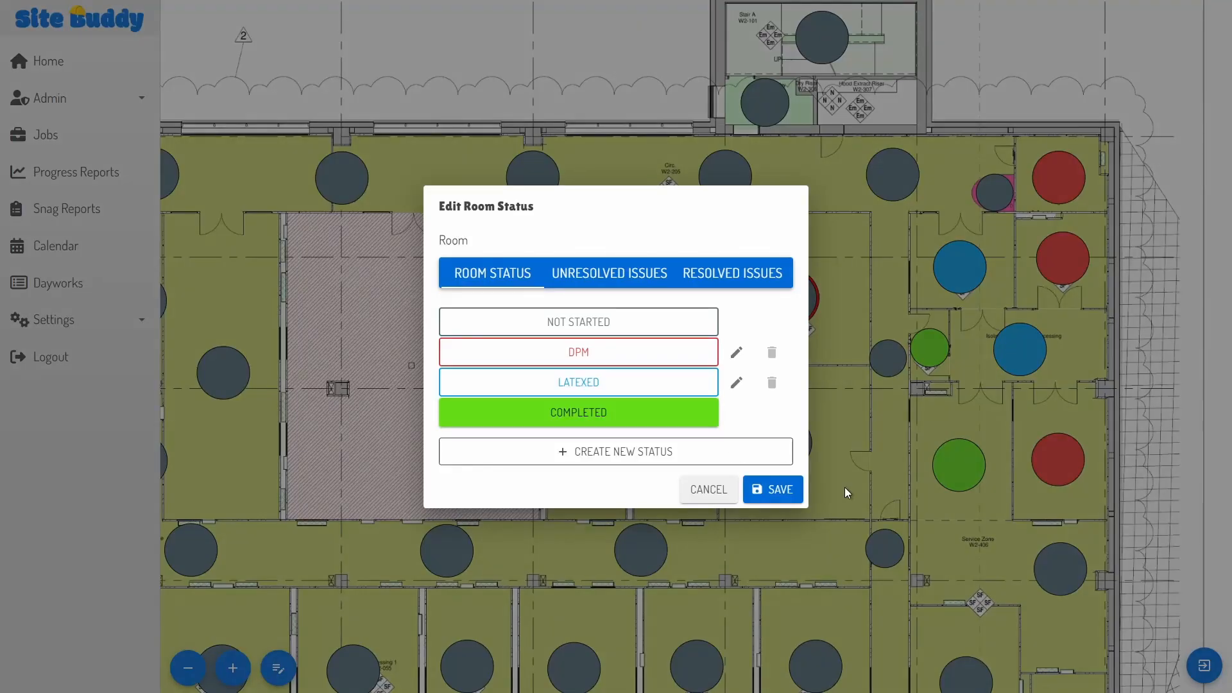
click(783, 490)
click(962, 259)
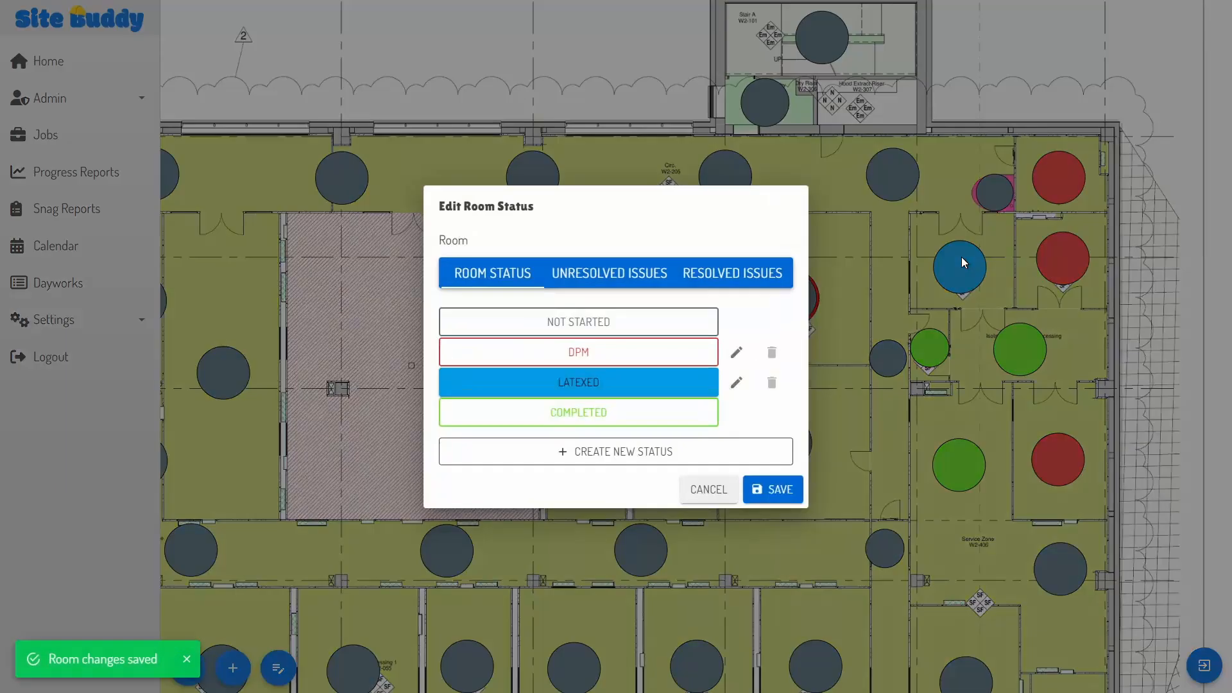
click(703, 417)
click(774, 489)
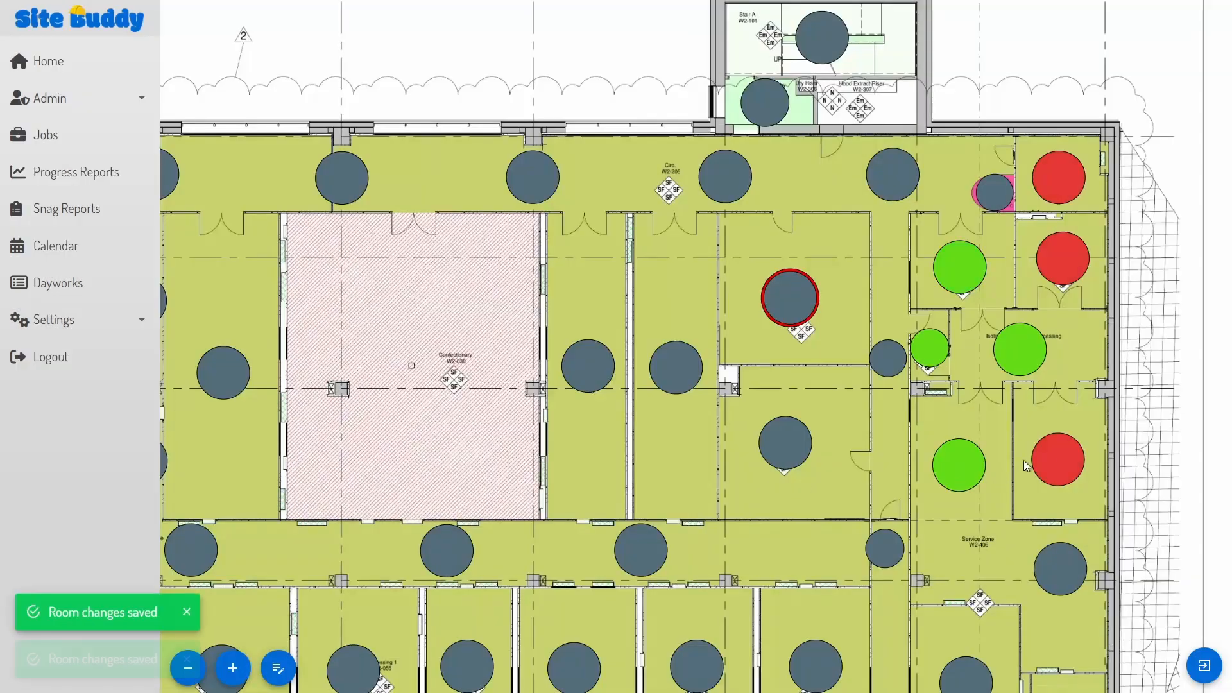
Step: Change a DPM room to Latexed and a not-started room to DPM
click(1057, 450)
click(625, 389)
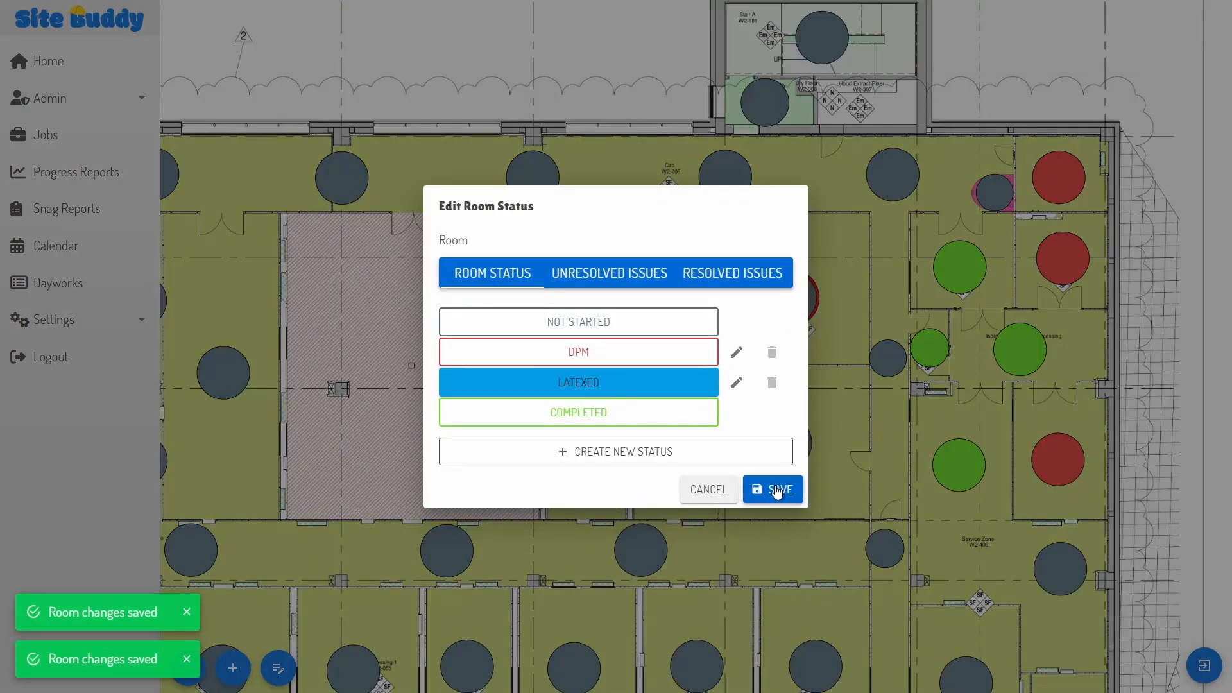
click(778, 491)
click(1054, 570)
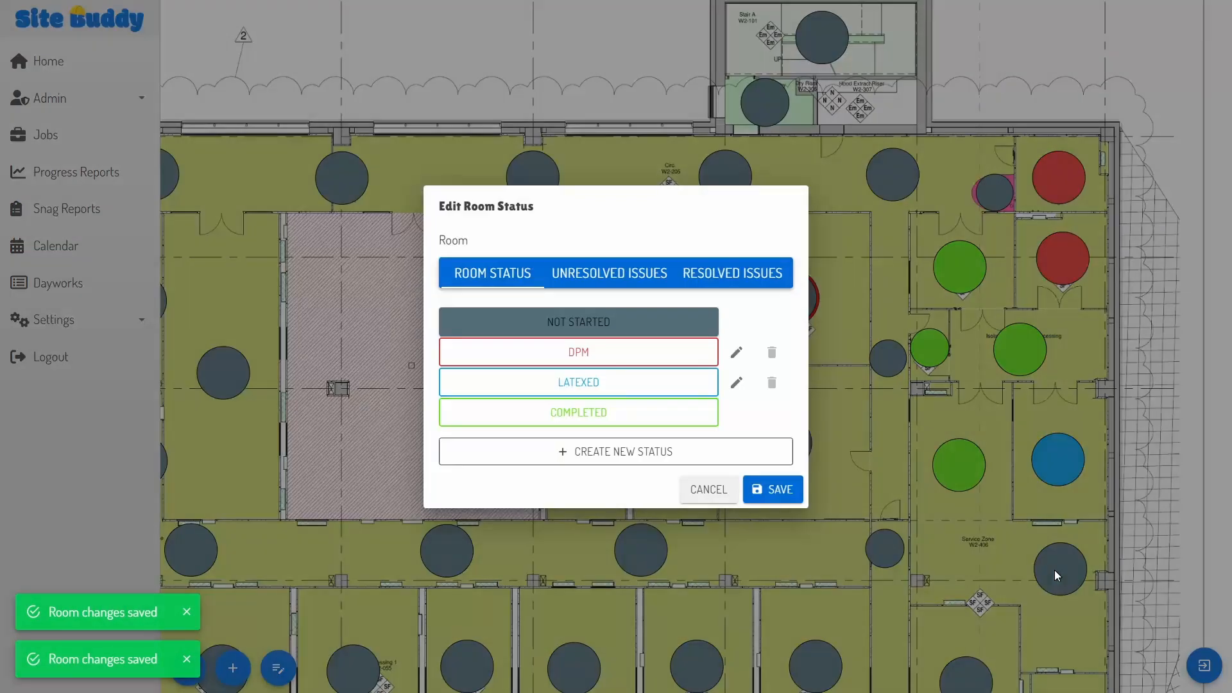
click(607, 367)
click(773, 490)
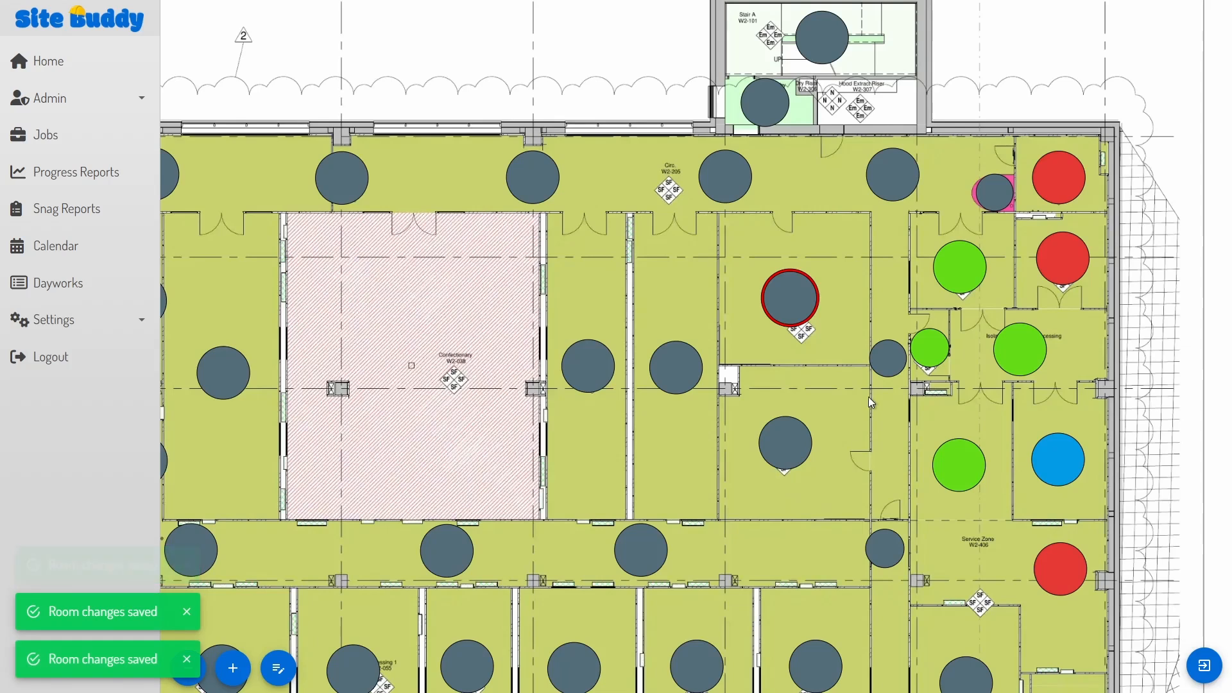
click(790, 301)
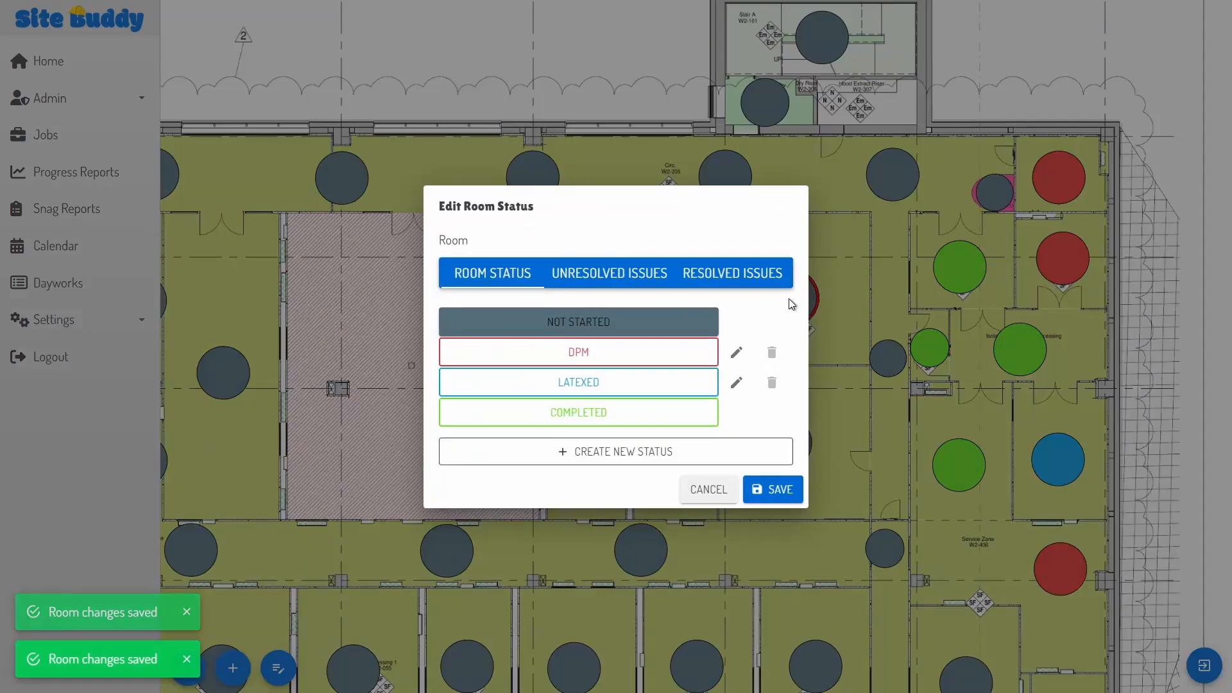
Step: Resolve the central room's flooding issue and save the room
click(596, 270)
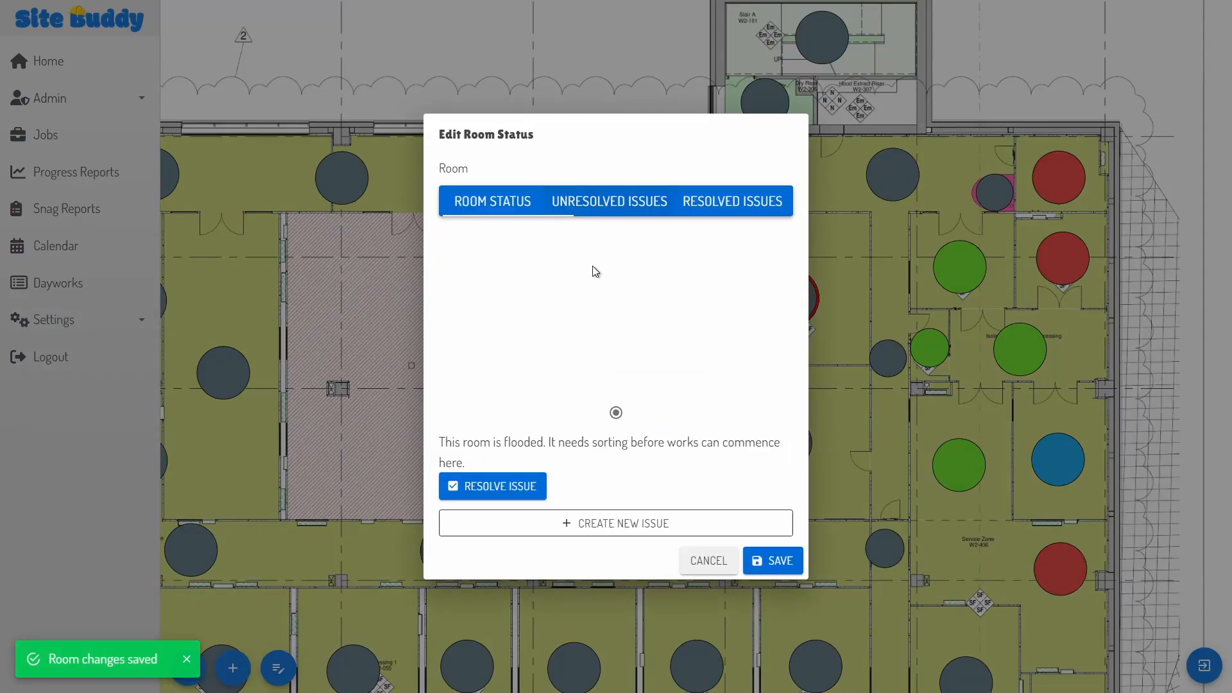
click(482, 486)
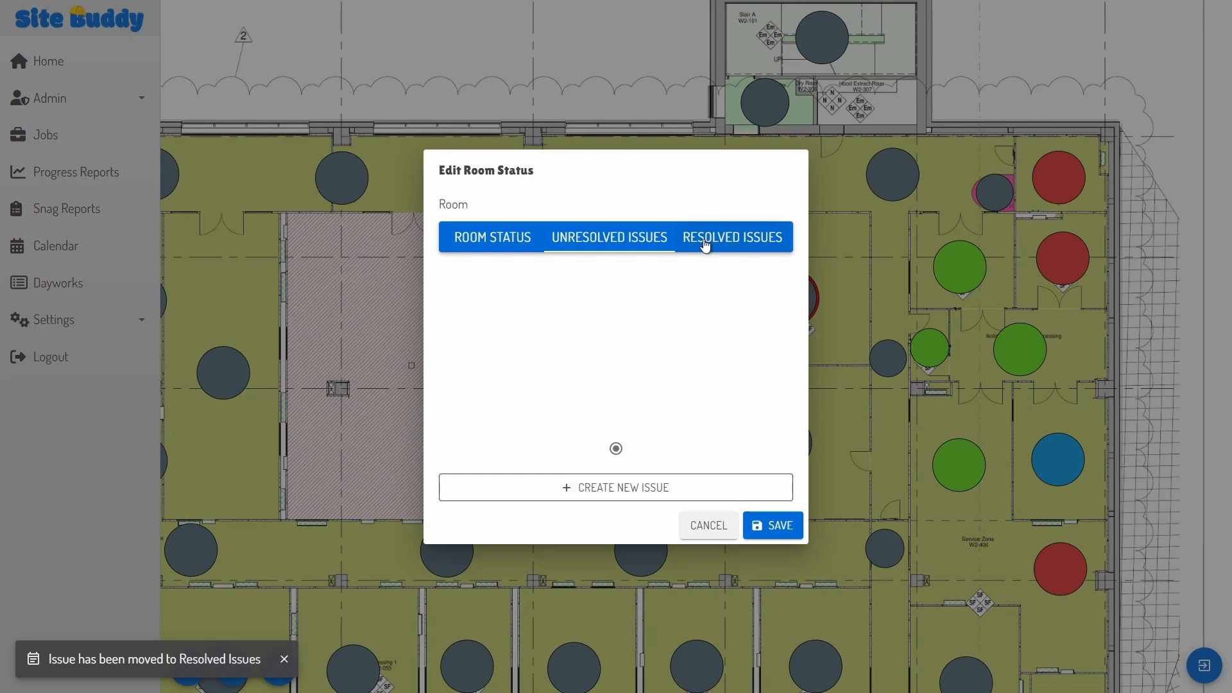
click(609, 230)
click(770, 526)
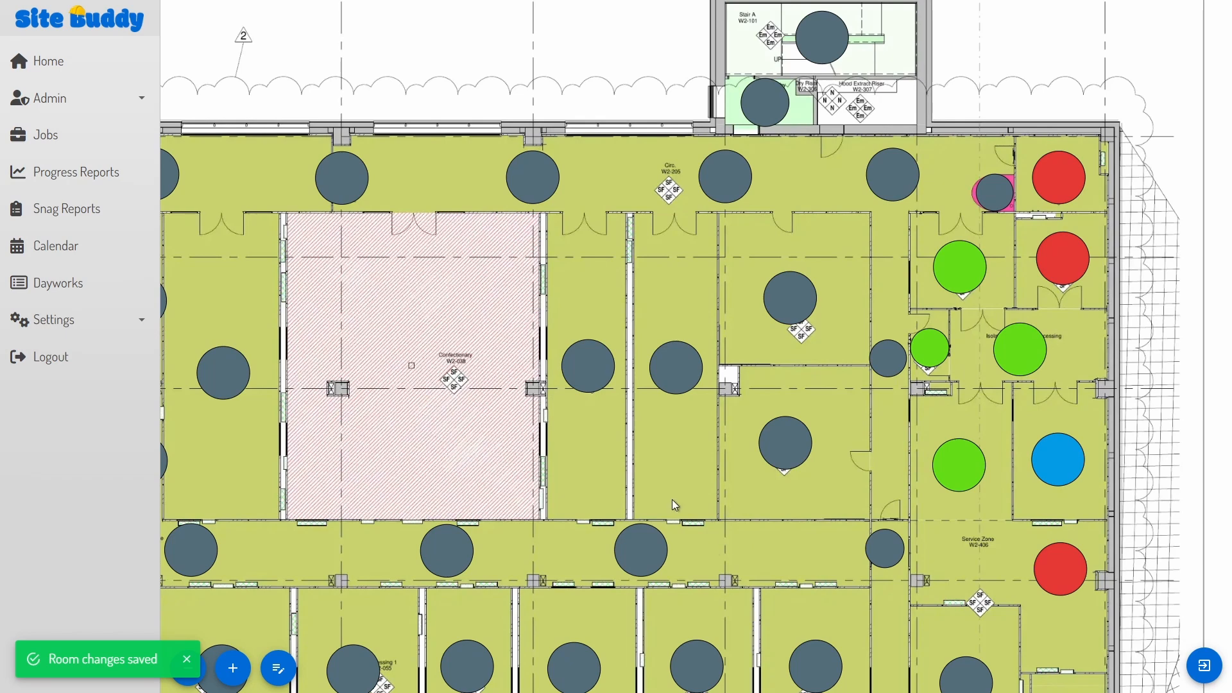
drag(672, 499, 694, 476)
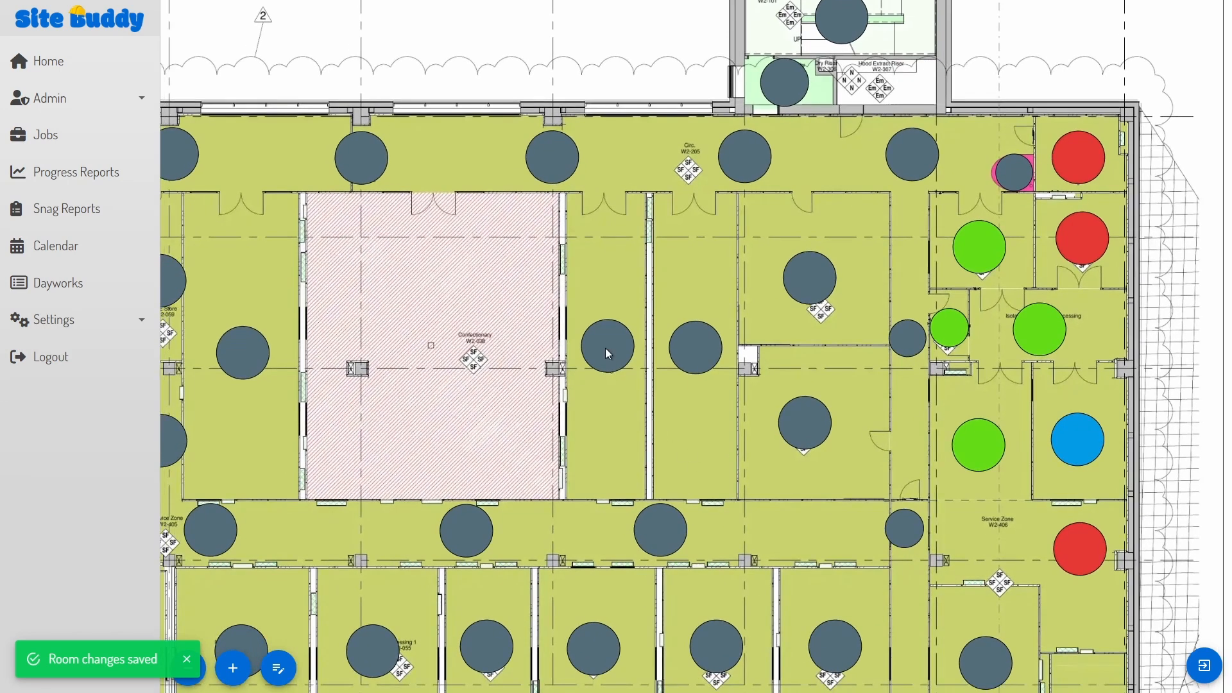
Step: Log a 'Broken roof truss' issue with a photo on the room and save the room
click(606, 348)
click(607, 278)
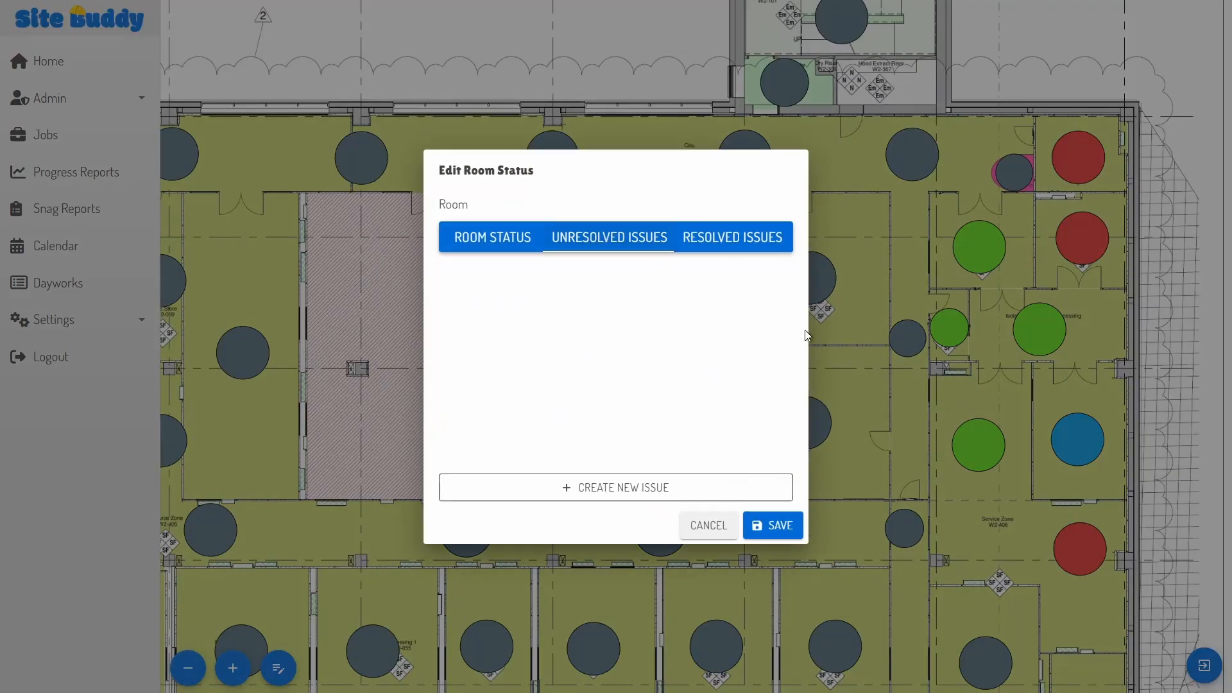
click(639, 488)
click(615, 269)
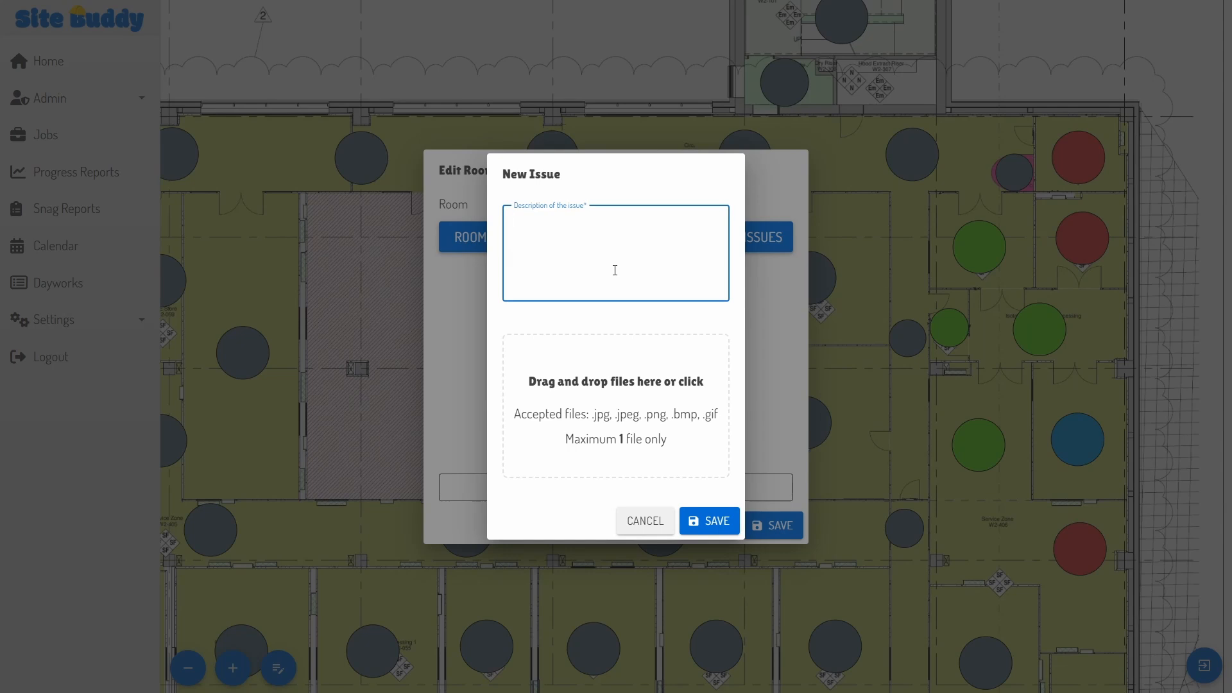
text(Broken roof truss)
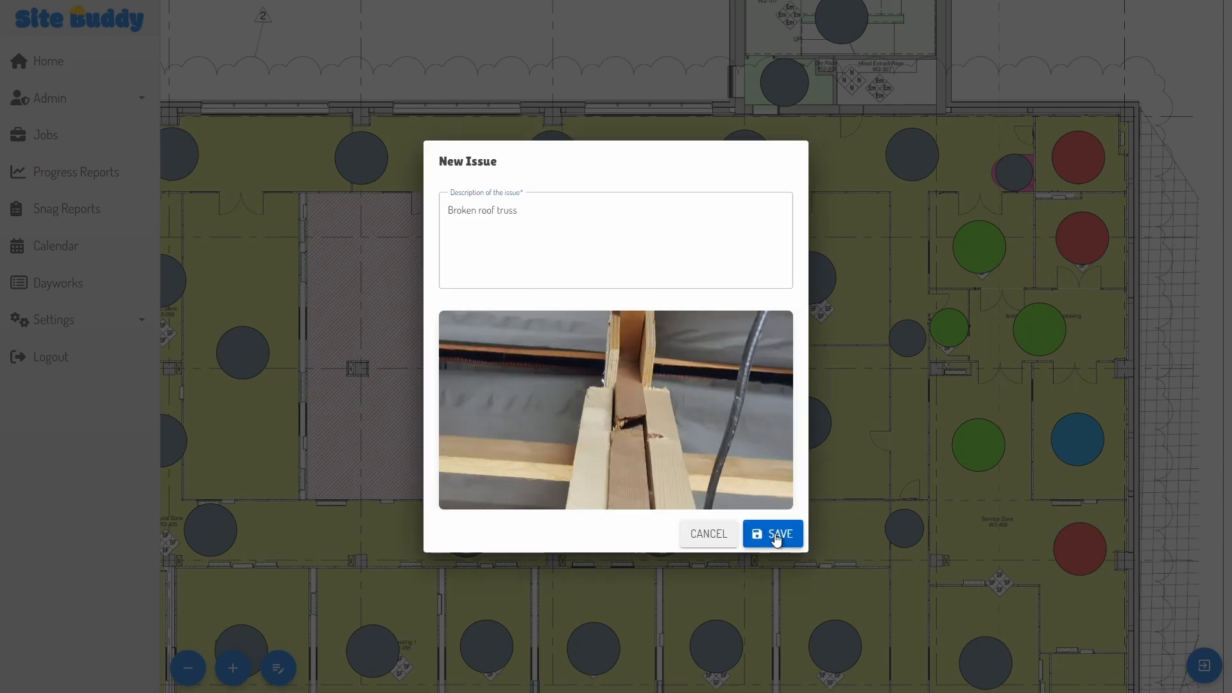
click(778, 536)
click(766, 555)
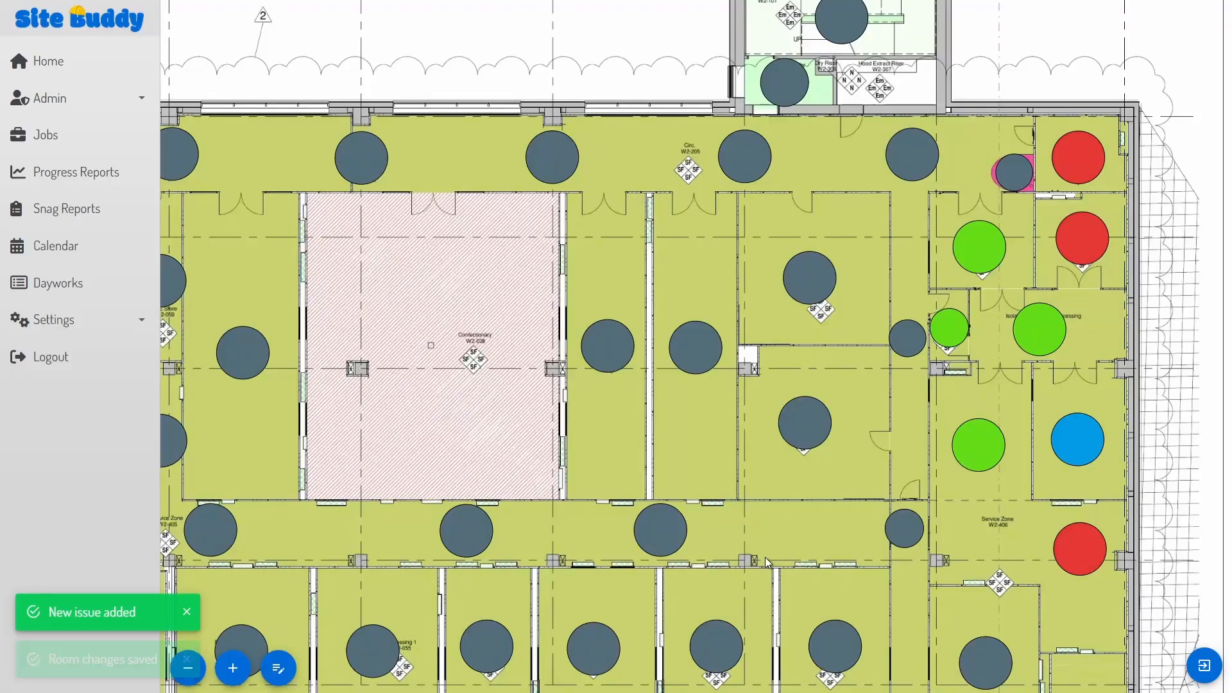
scroll(809, 518, down, 1)
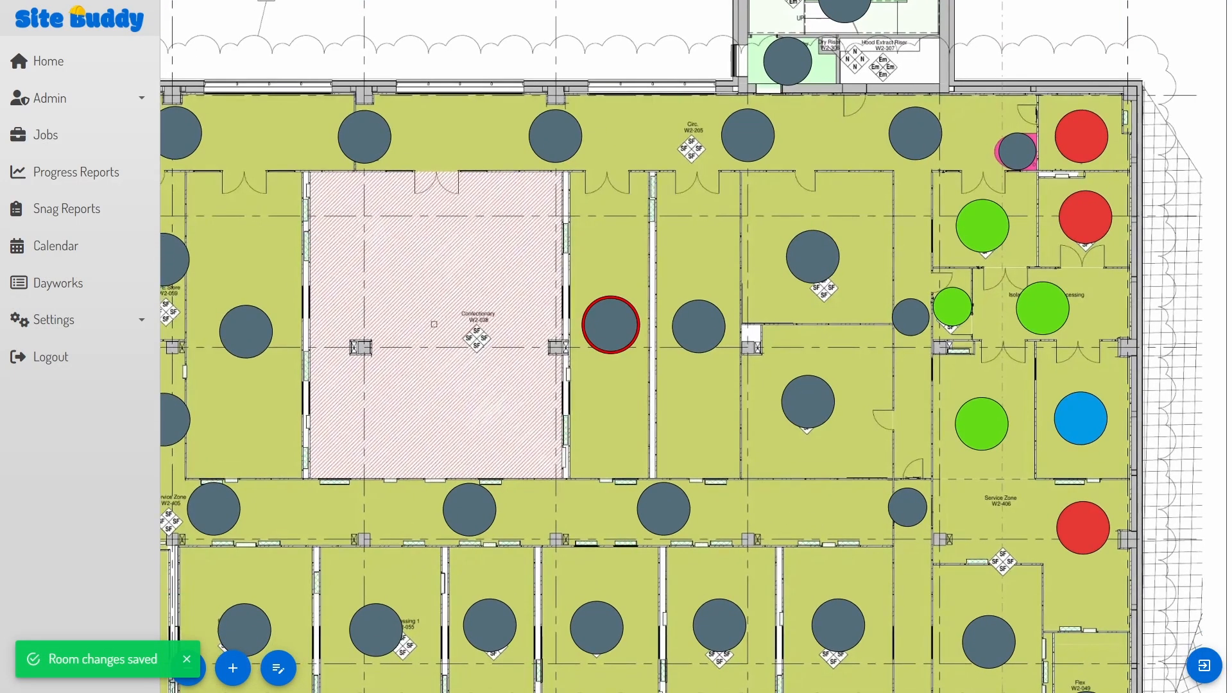
Step: Leave the plan and answer the mandatory questions: temperature 8c and the number of workers on site
click(1202, 664)
click(1154, 27)
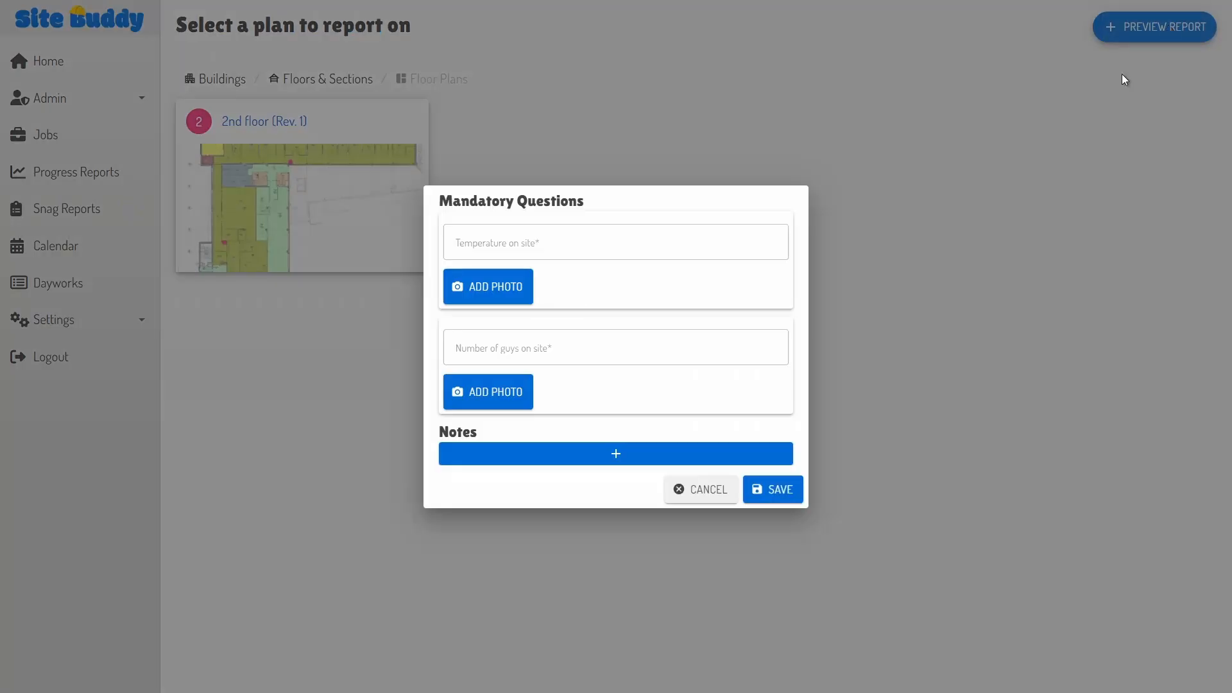
click(519, 242)
text(8c)
click(488, 347)
text(2)
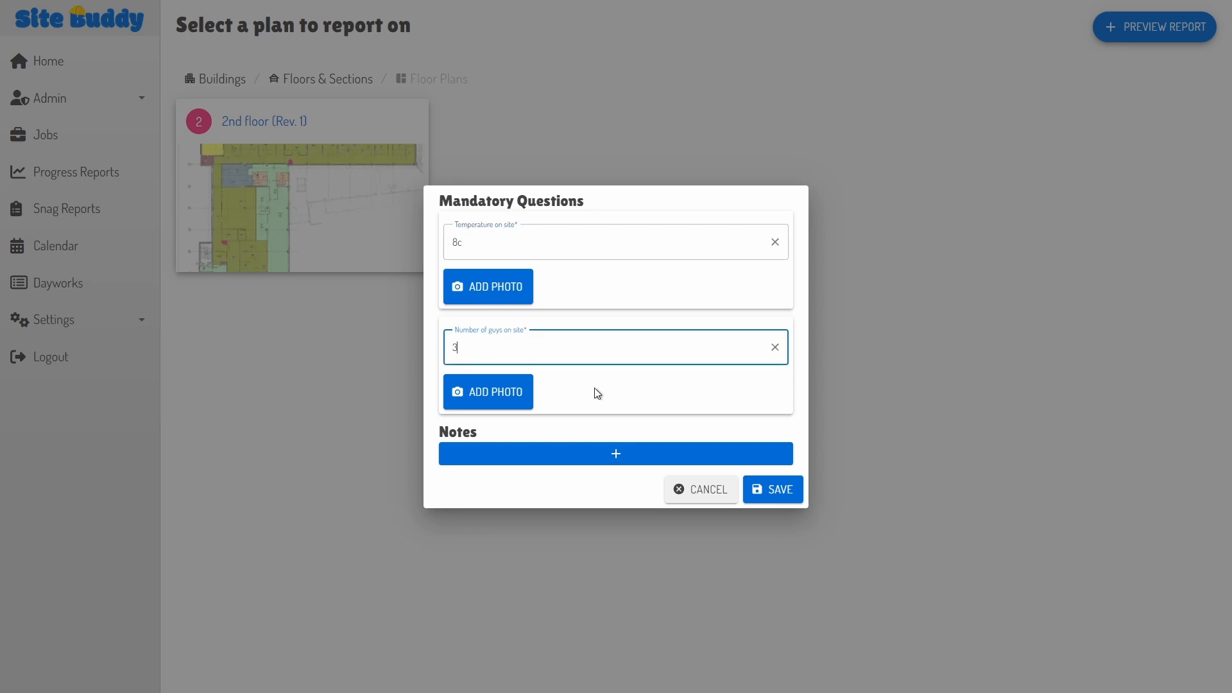
Step: Submit the report, review its preview, and return to the Progress Reports overview
click(790, 494)
click(757, 427)
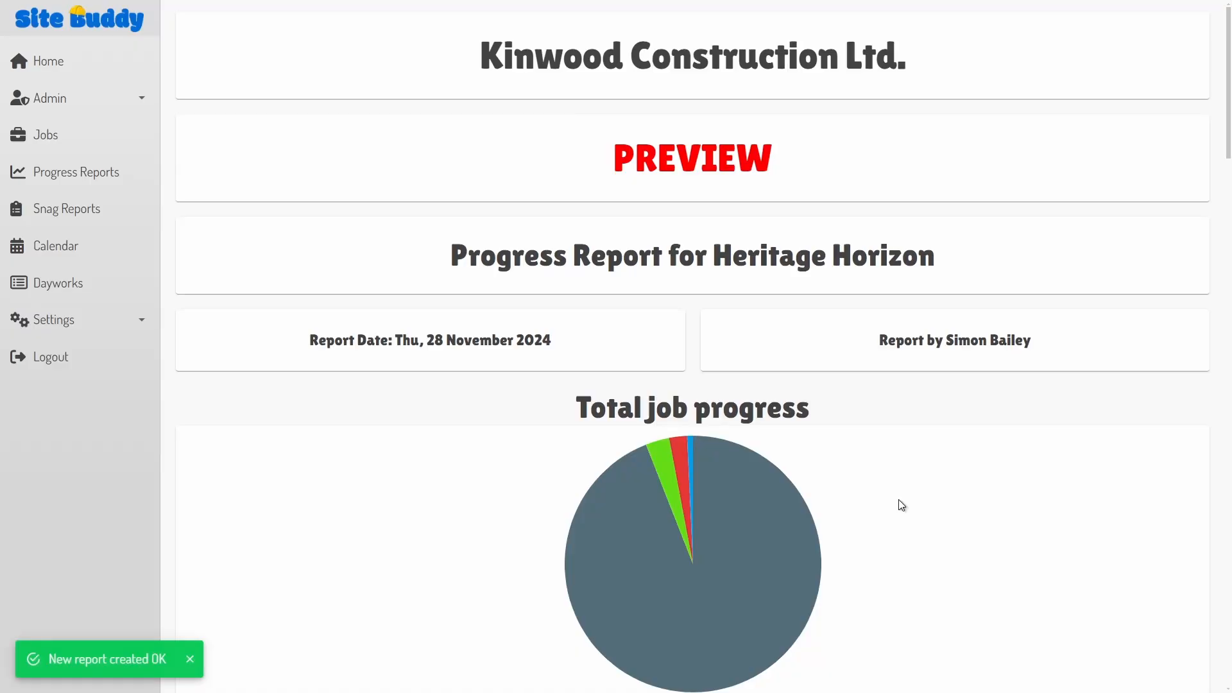
scroll(899, 500, down, 12)
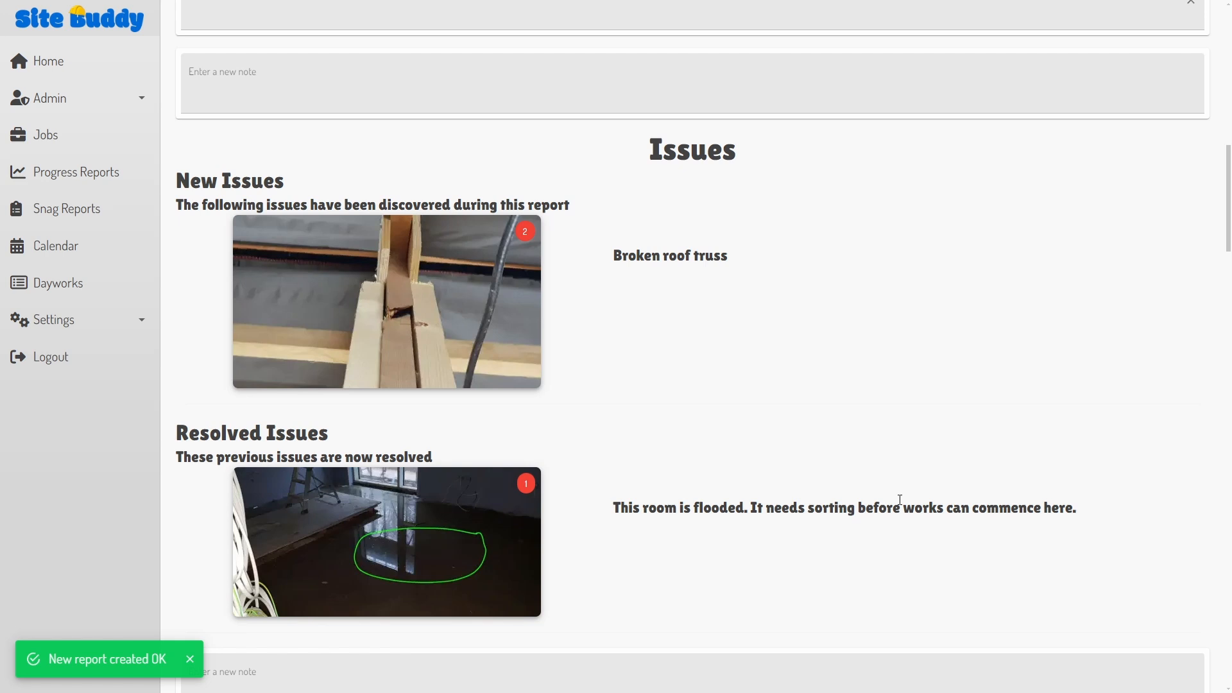
scroll(899, 500, down, 15)
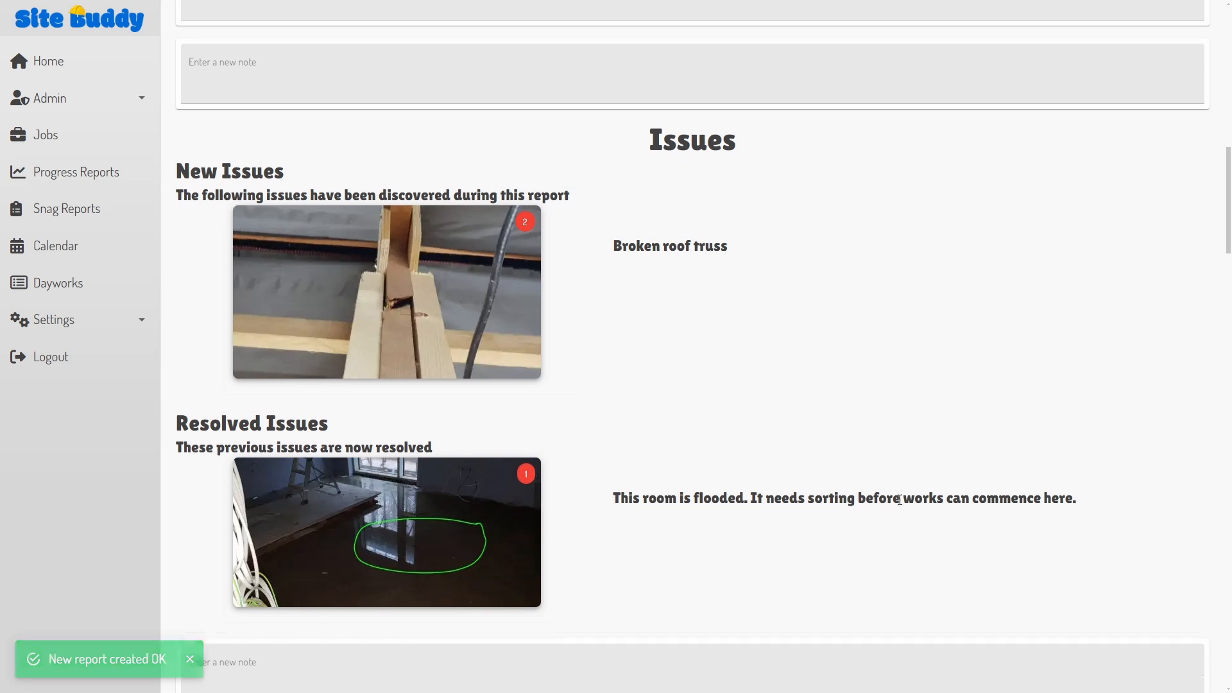
scroll(901, 505, down, 15)
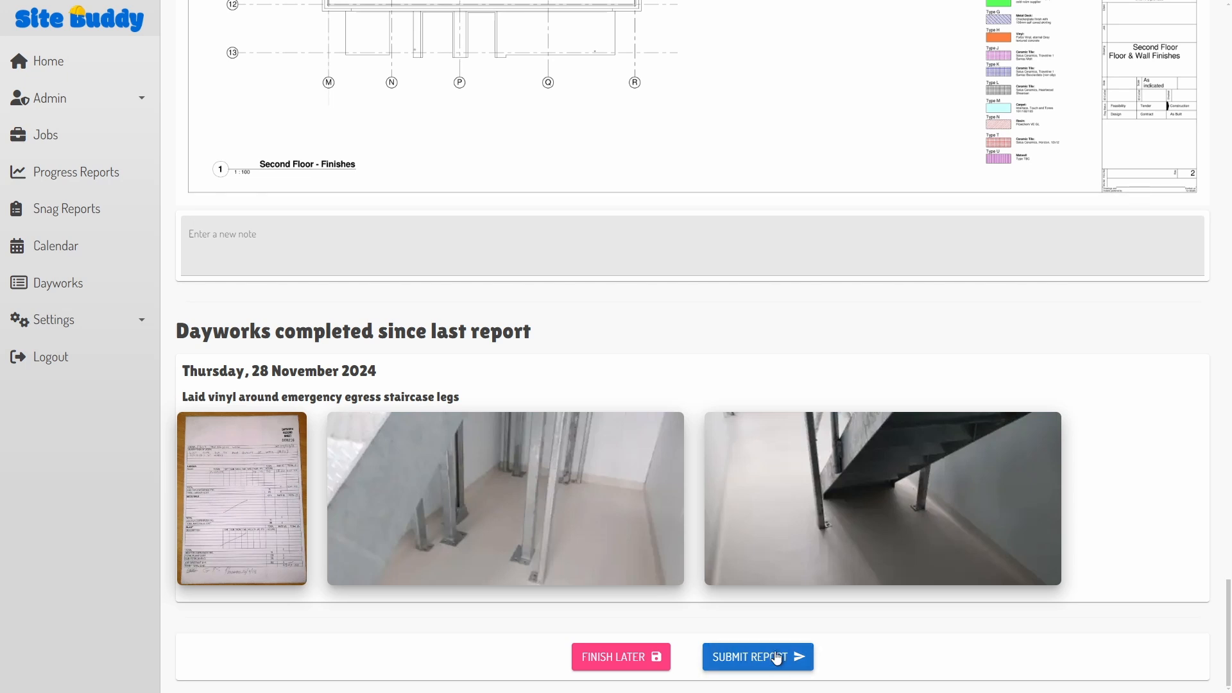
click(86, 171)
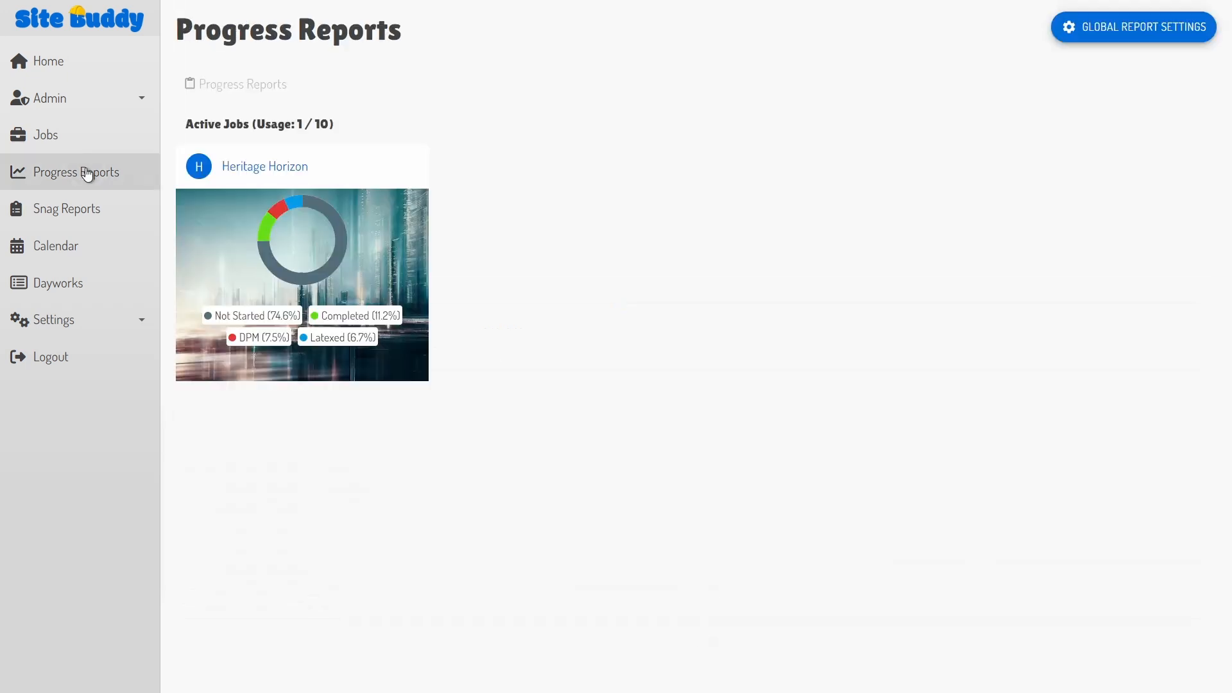
Step: Review Heritage Horizon's Wed, 27 November 2024 progress report
click(290, 168)
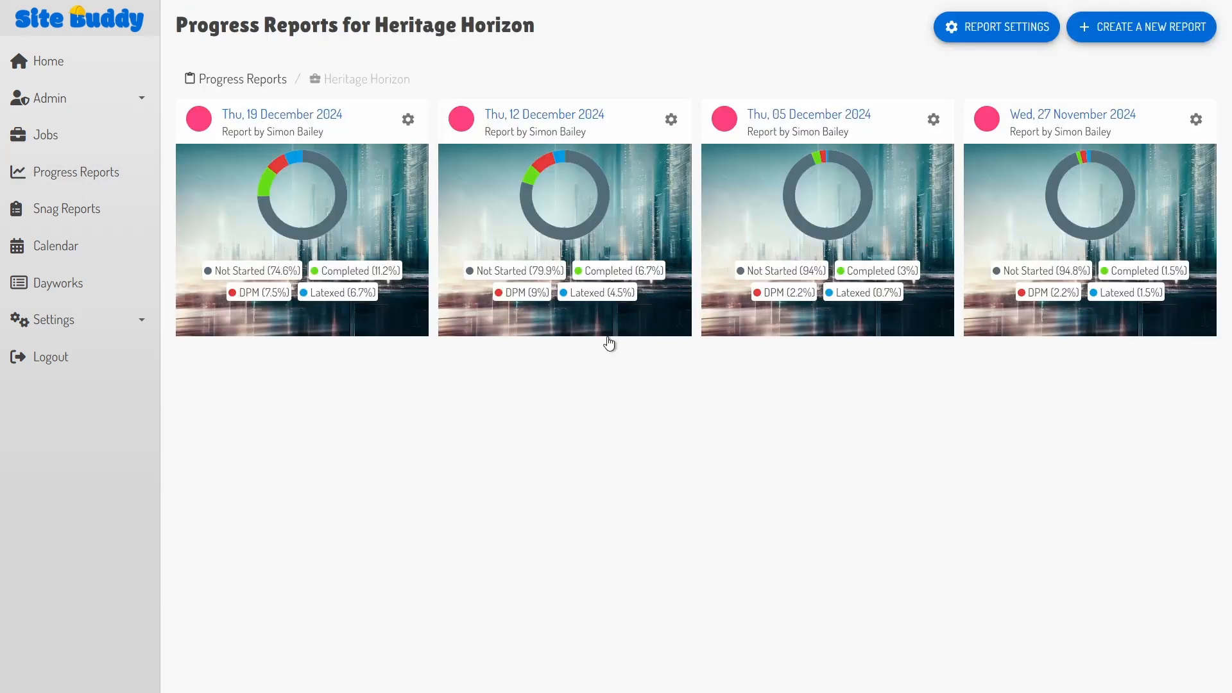
click(1094, 115)
scroll(1070, 415, down, 15)
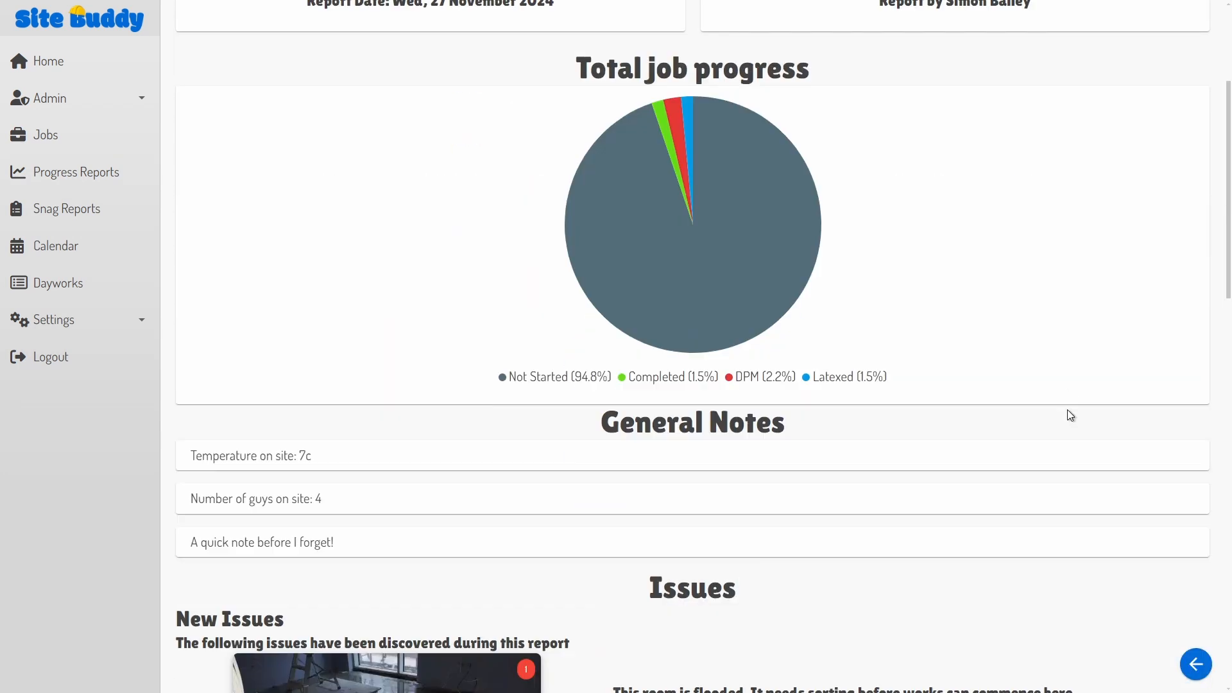
scroll(1070, 415, down, 15)
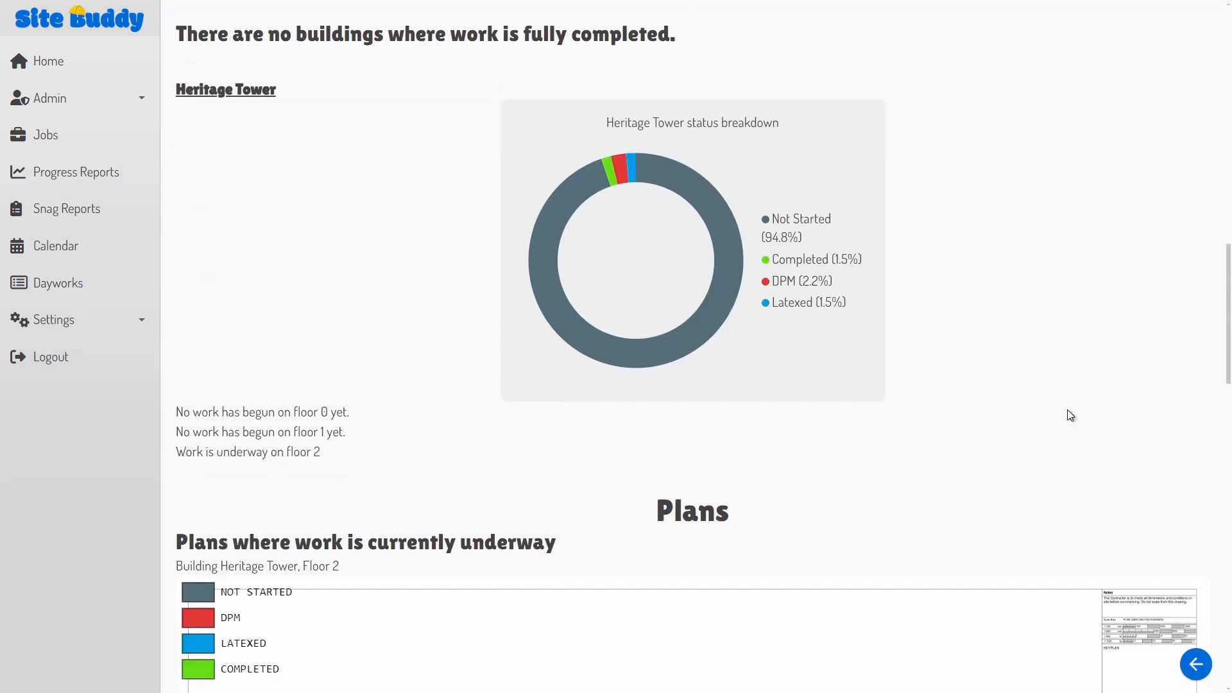
scroll(1068, 409, down, 10)
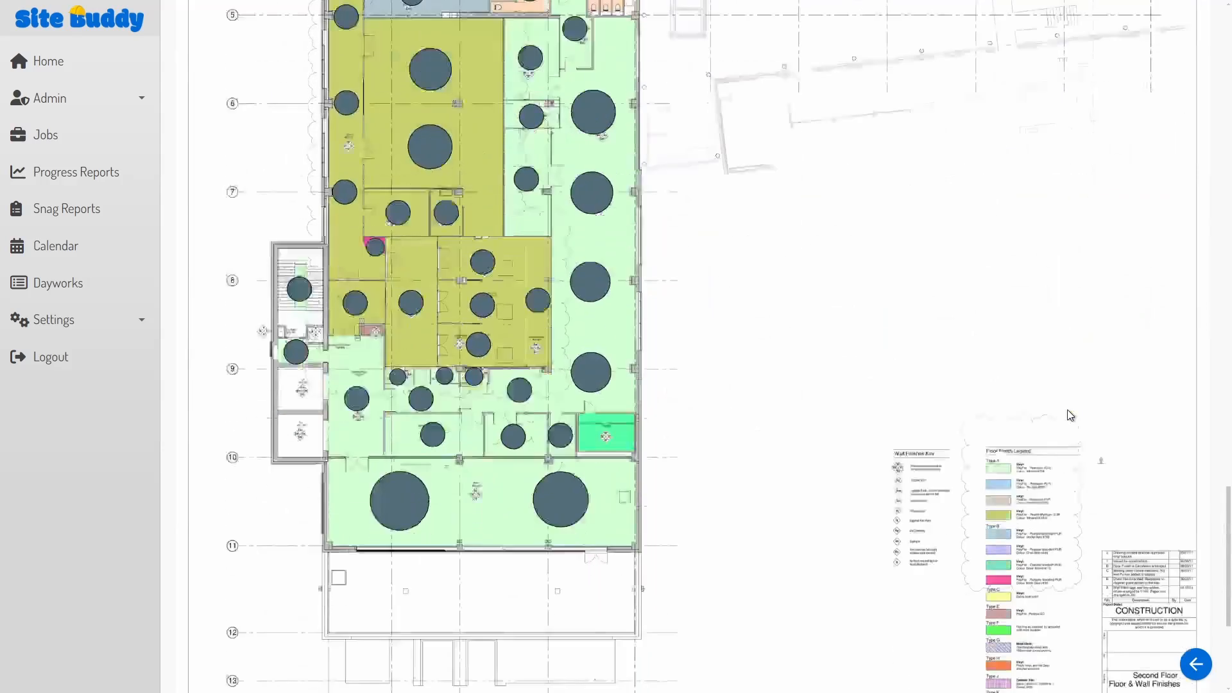
click(1195, 664)
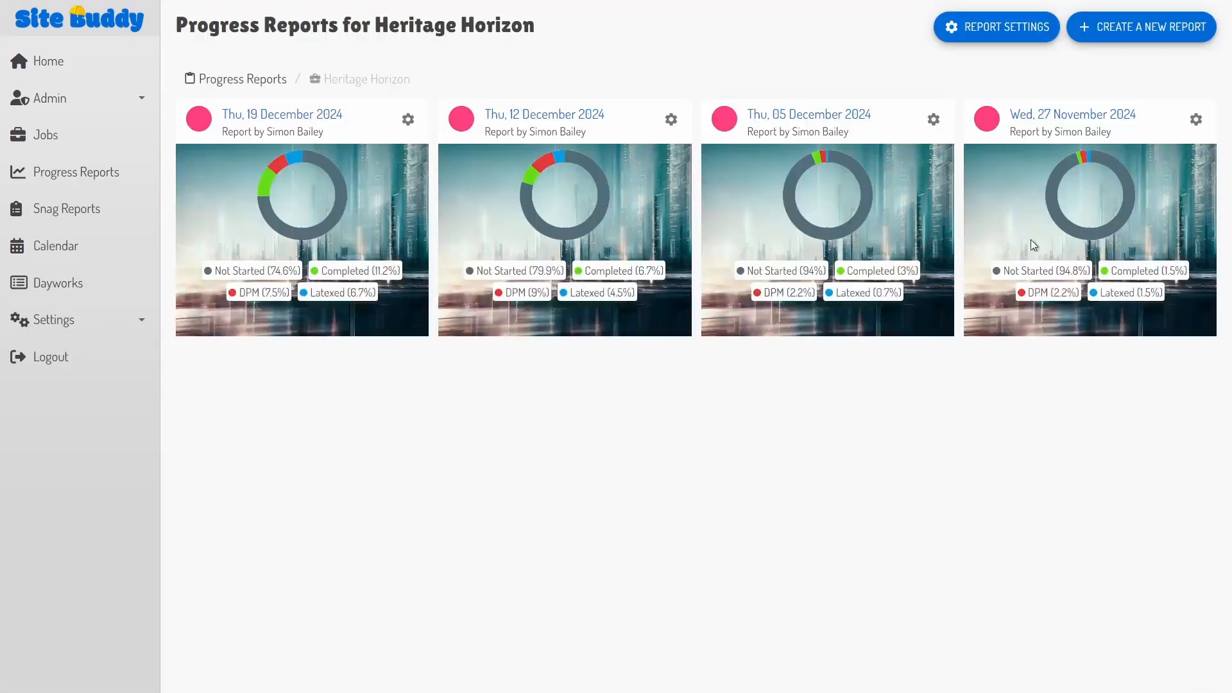
Step: Review the Thu, 05 December 2024 progress report and return to the report list
click(809, 116)
scroll(845, 308, down, 3)
scroll(845, 308, down, 12)
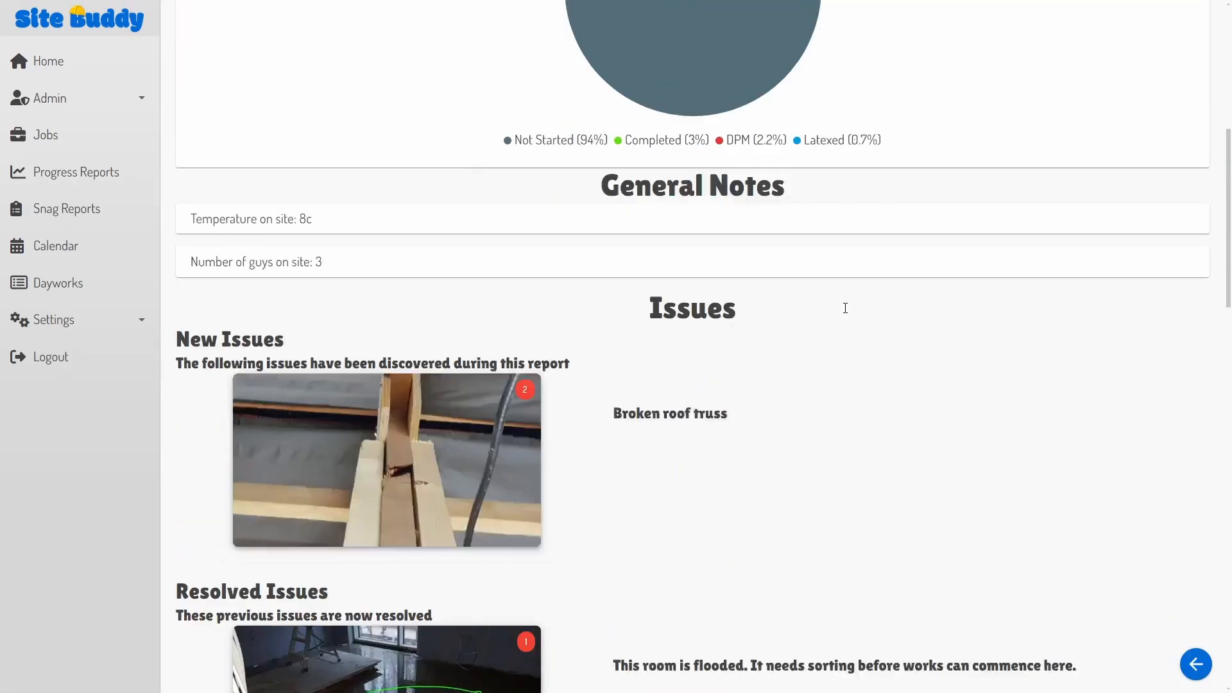
scroll(845, 311, down, 14)
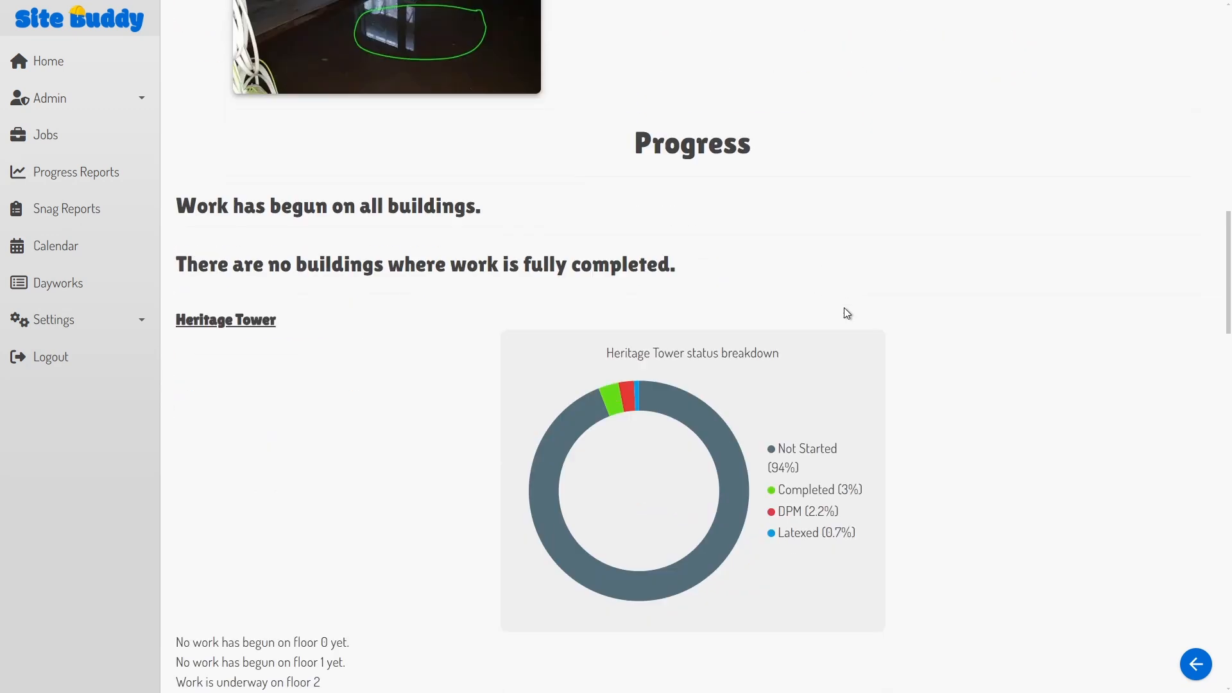
scroll(845, 306, down, 15)
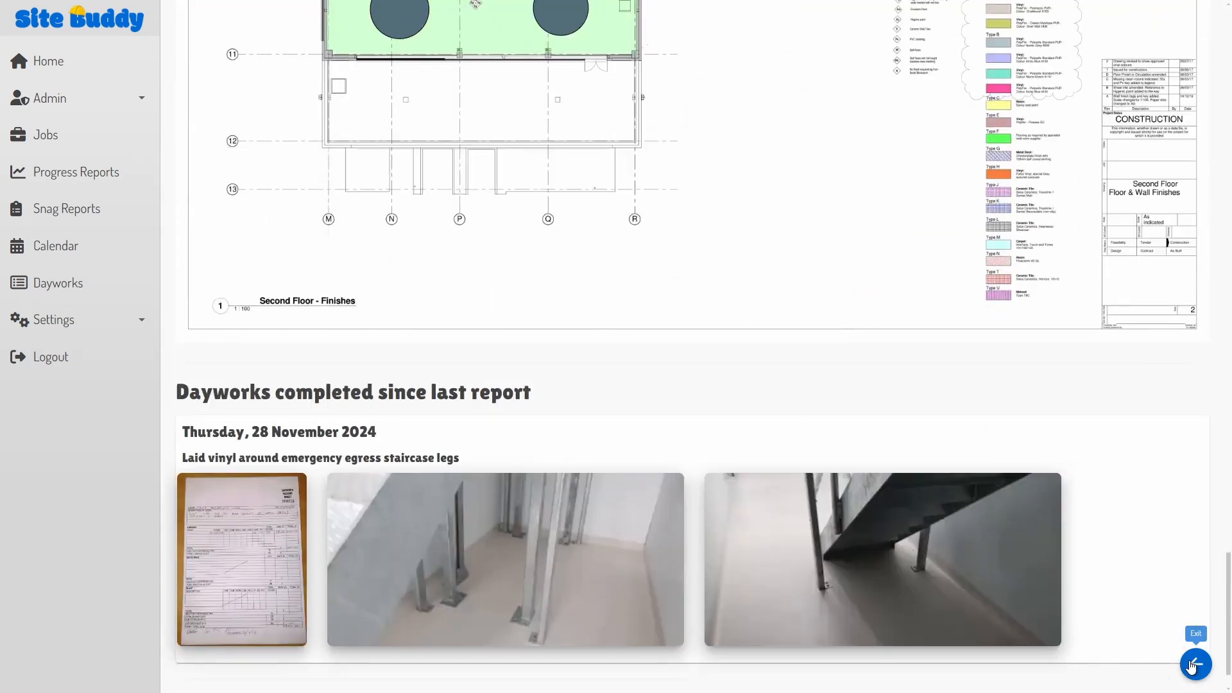
click(1193, 665)
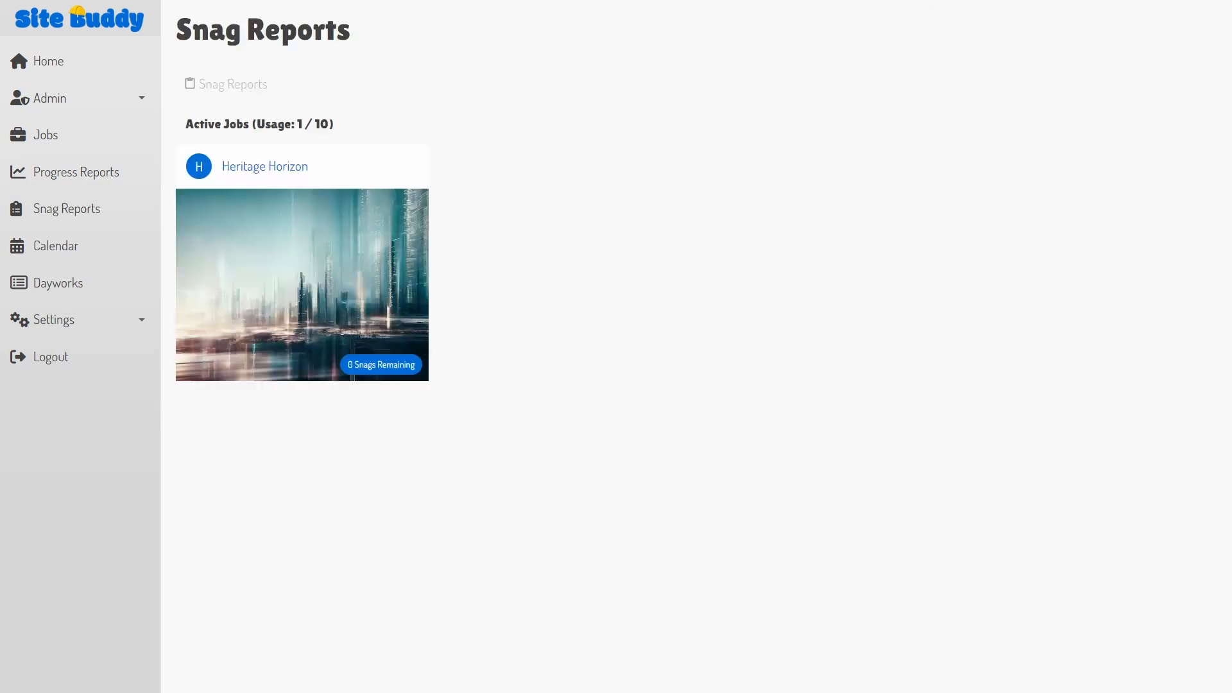
Step: Open Heritage Horizon's snag reports and their Report Settings
click(283, 267)
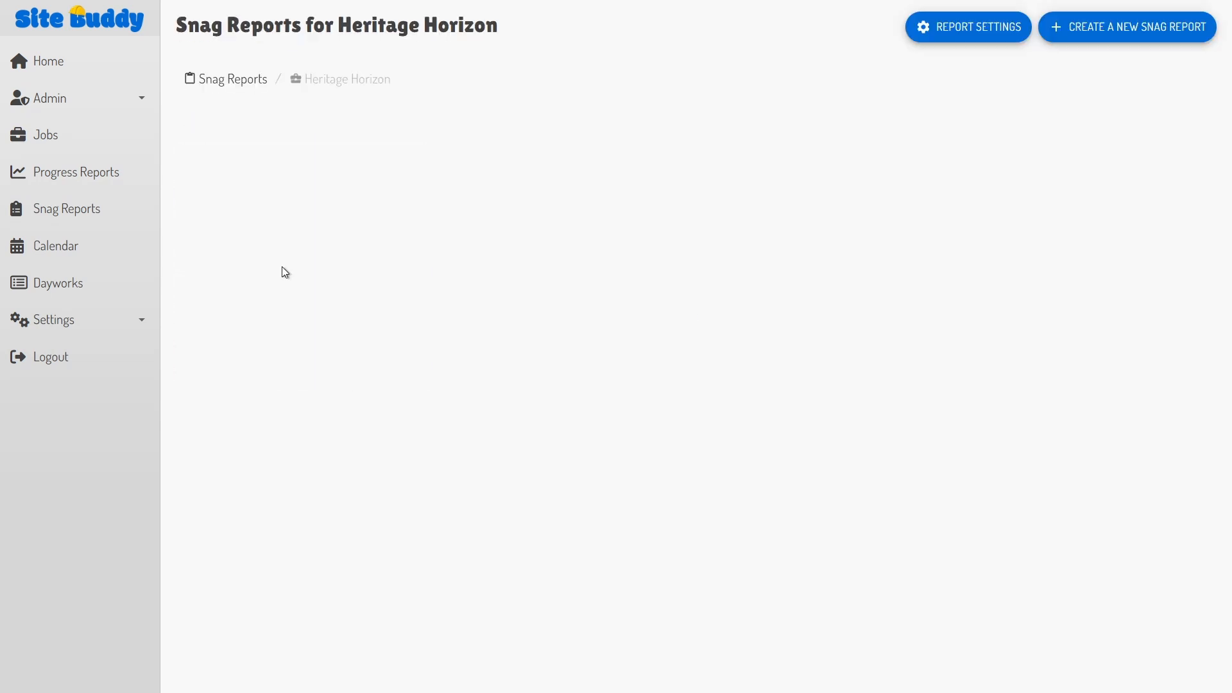
click(983, 29)
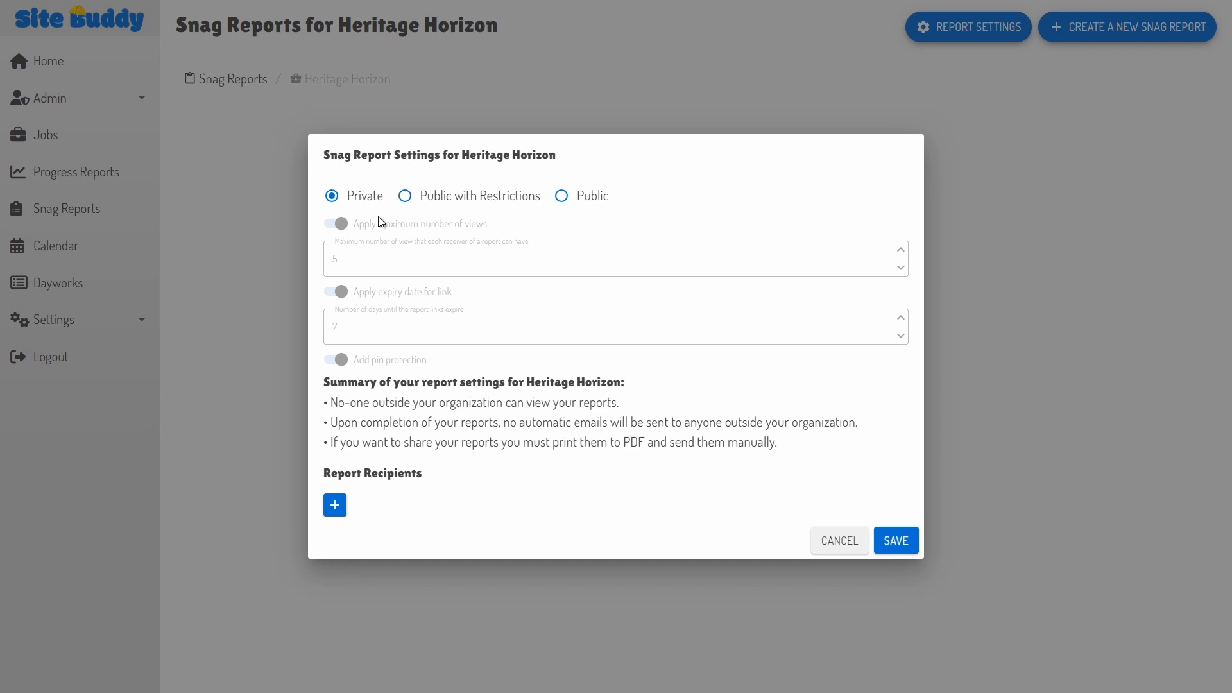
Step: Set snag reports to Public with Restrictions: max 7 views, 7-day link expiry, pin protection on
click(563, 197)
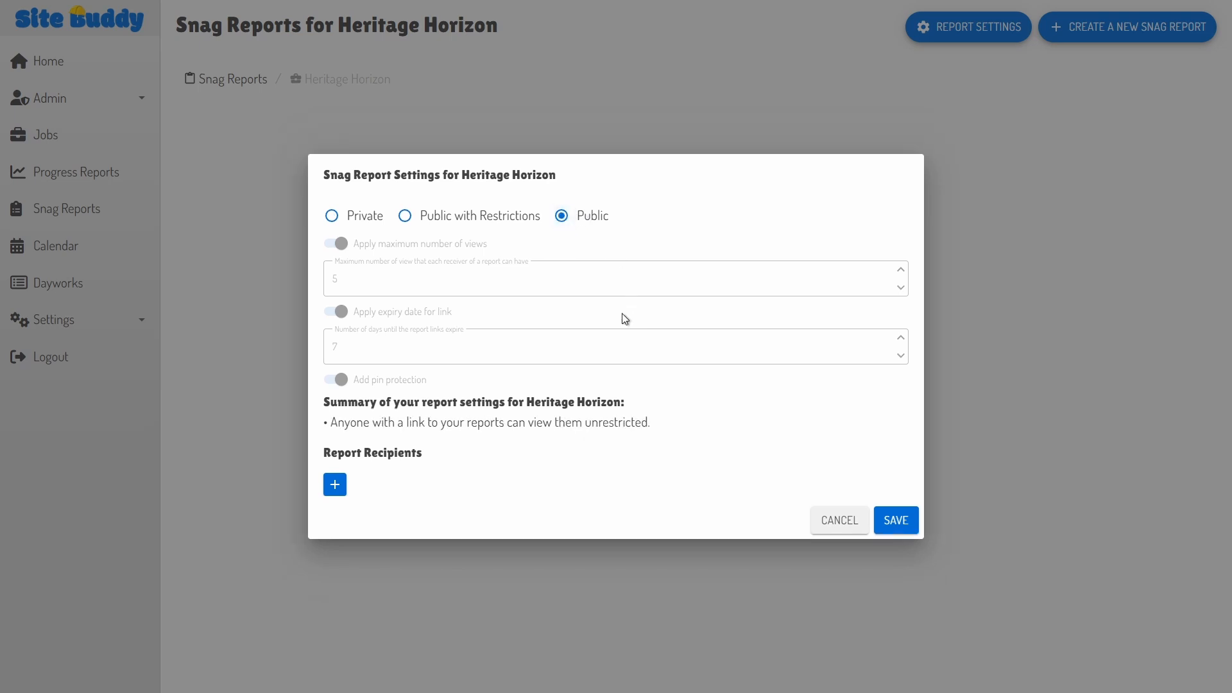
click(405, 216)
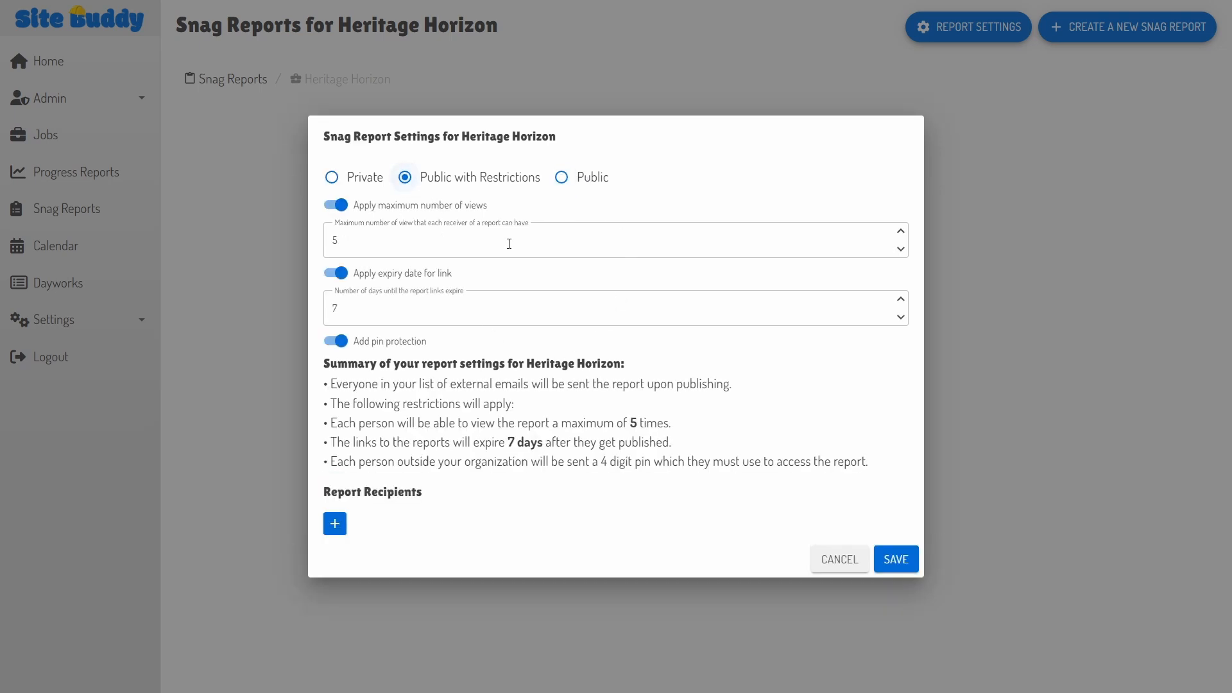
click(336, 205)
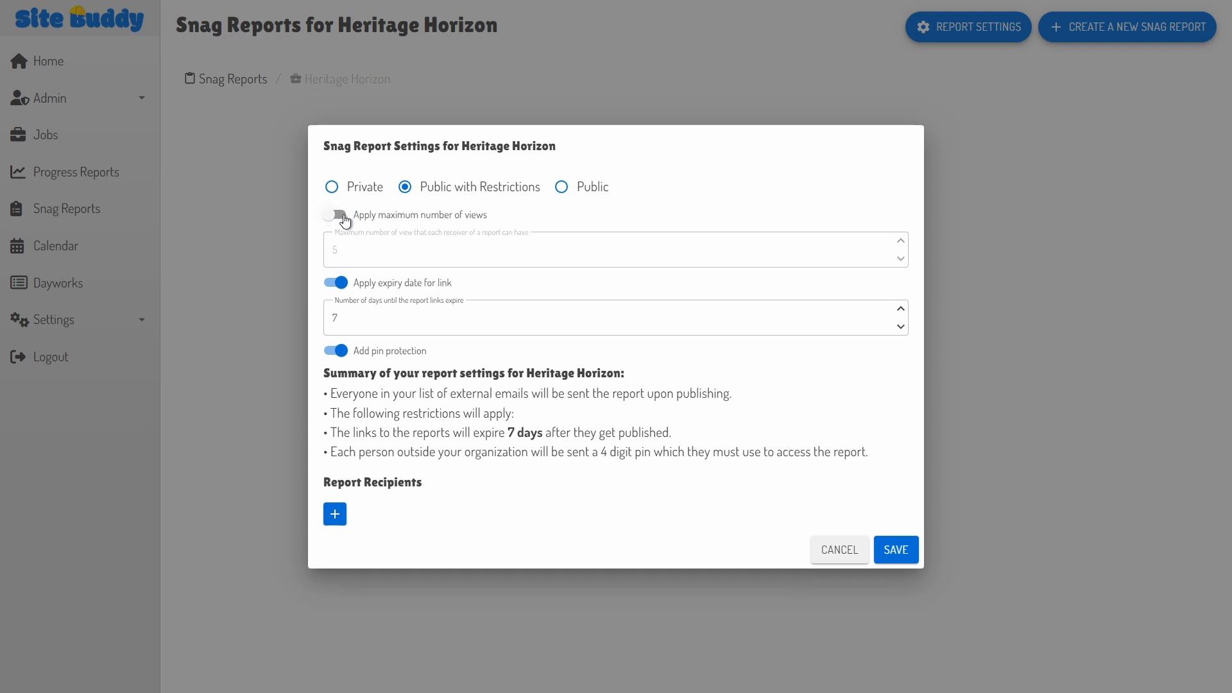
click(336, 205)
click(901, 231)
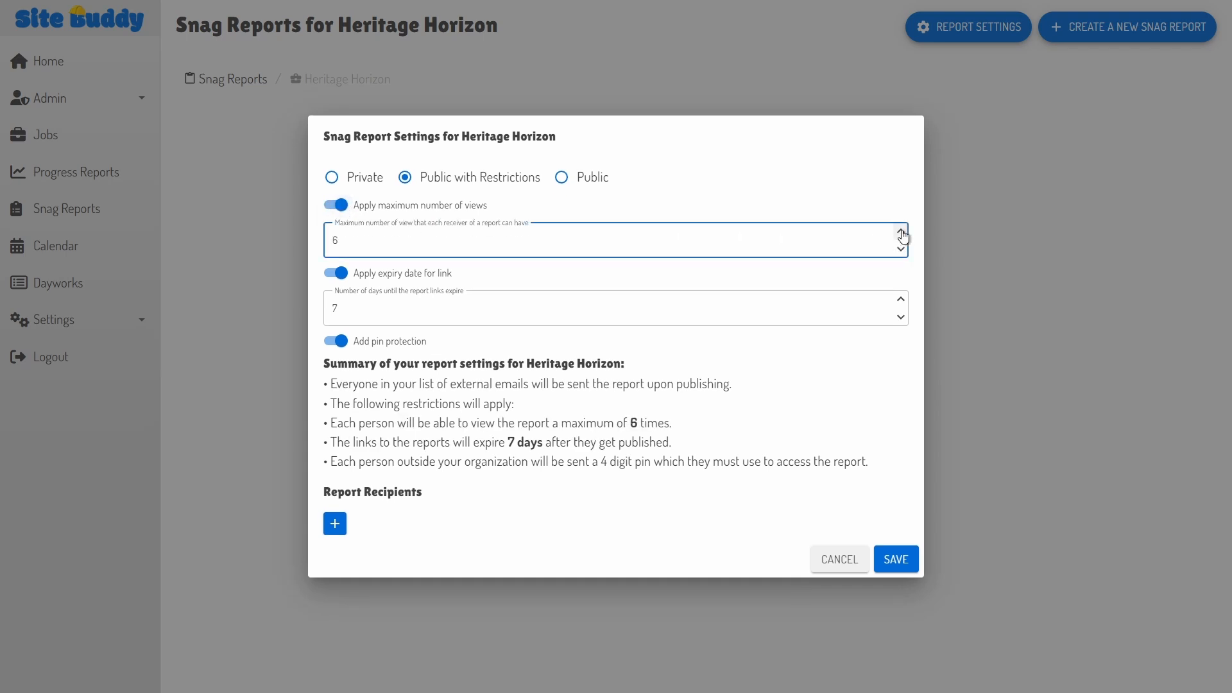
click(901, 231)
click(336, 272)
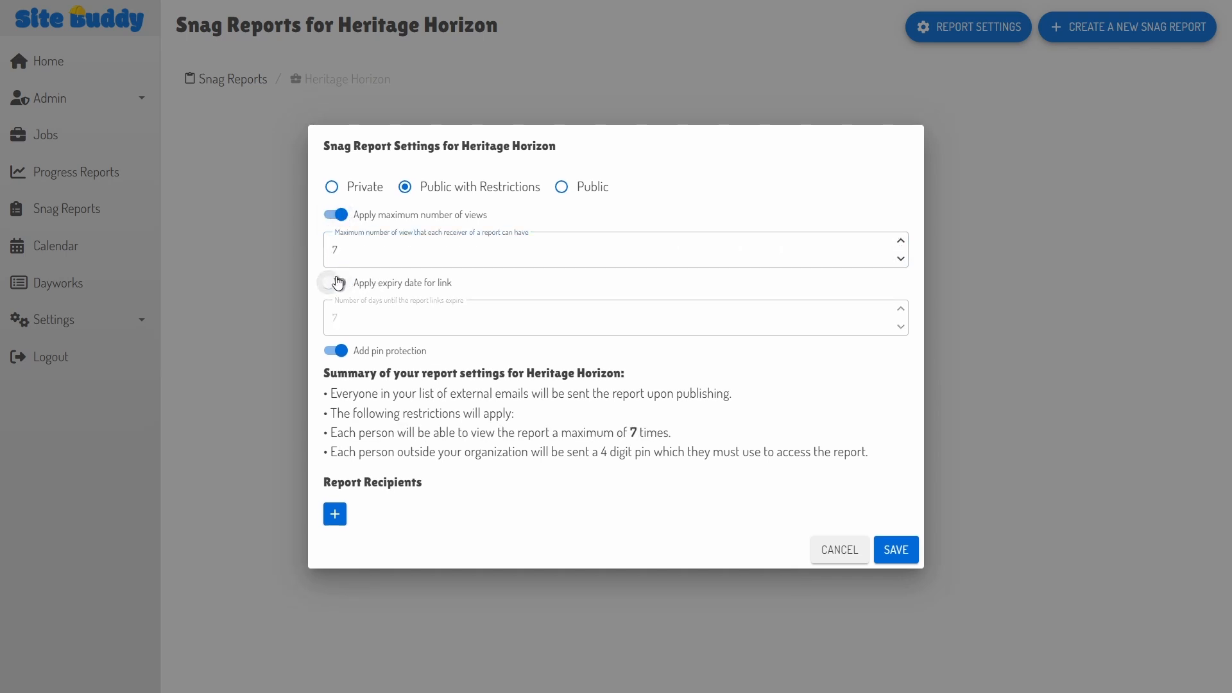
click(336, 281)
click(336, 351)
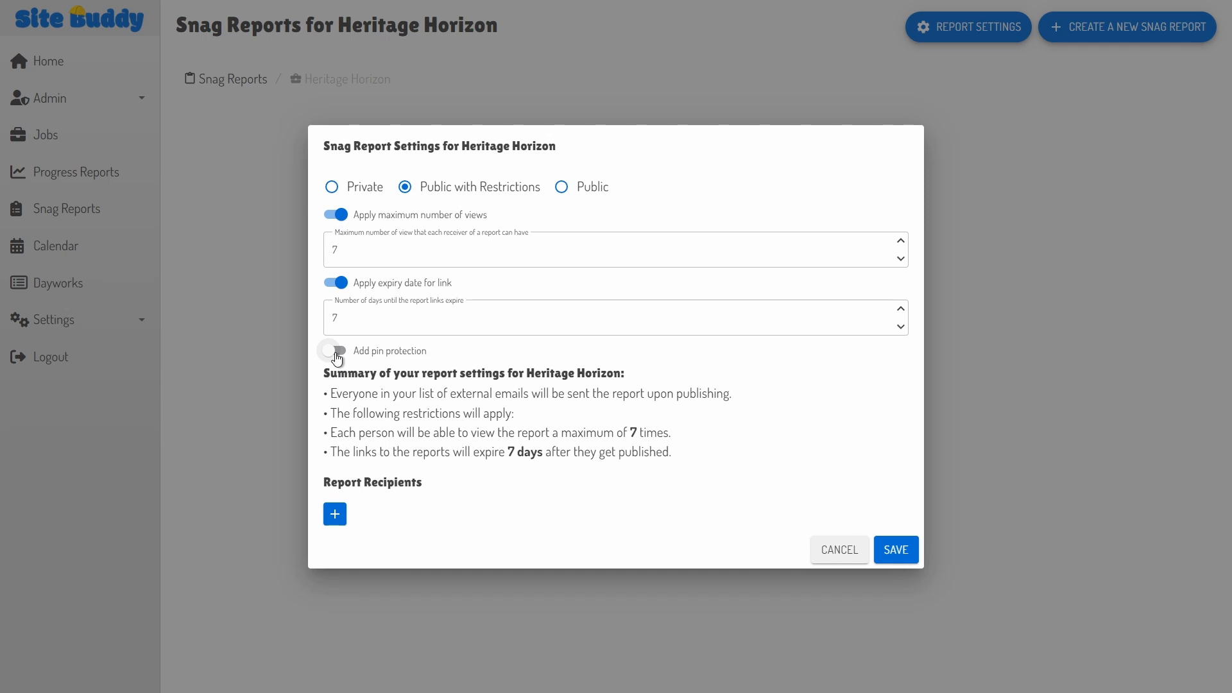
click(335, 352)
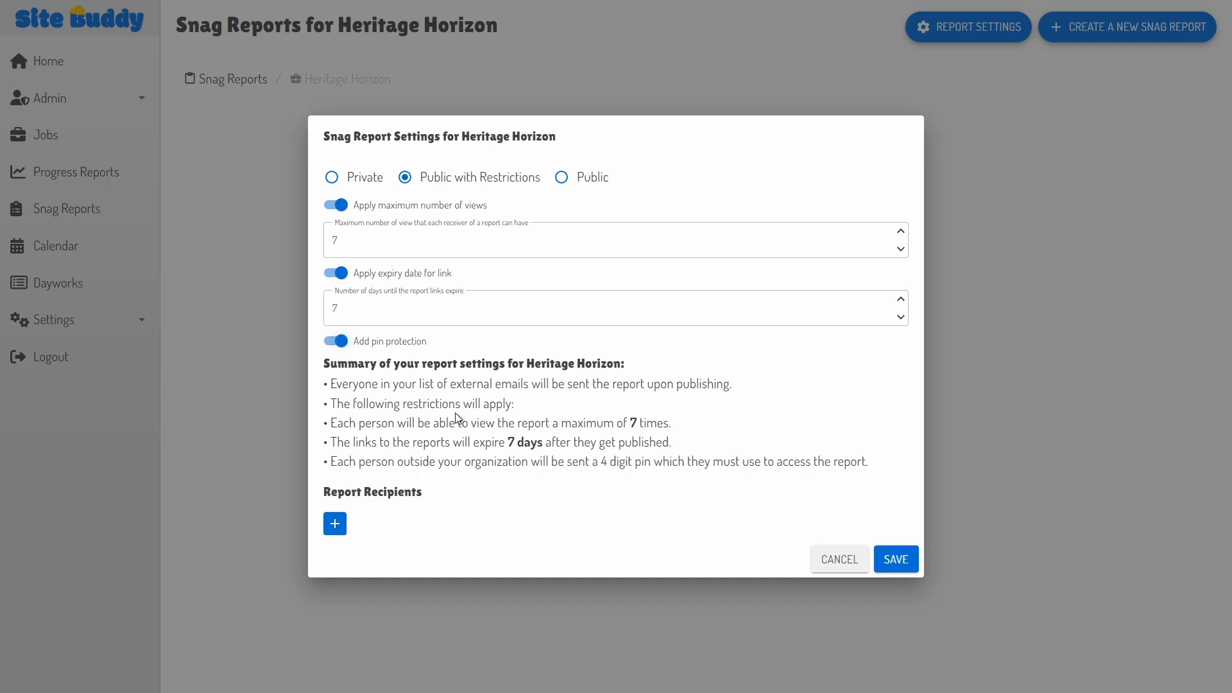
click(334, 523)
Step: Add a recipient with their first name, last name and e-mail, then save the report settings
click(491, 289)
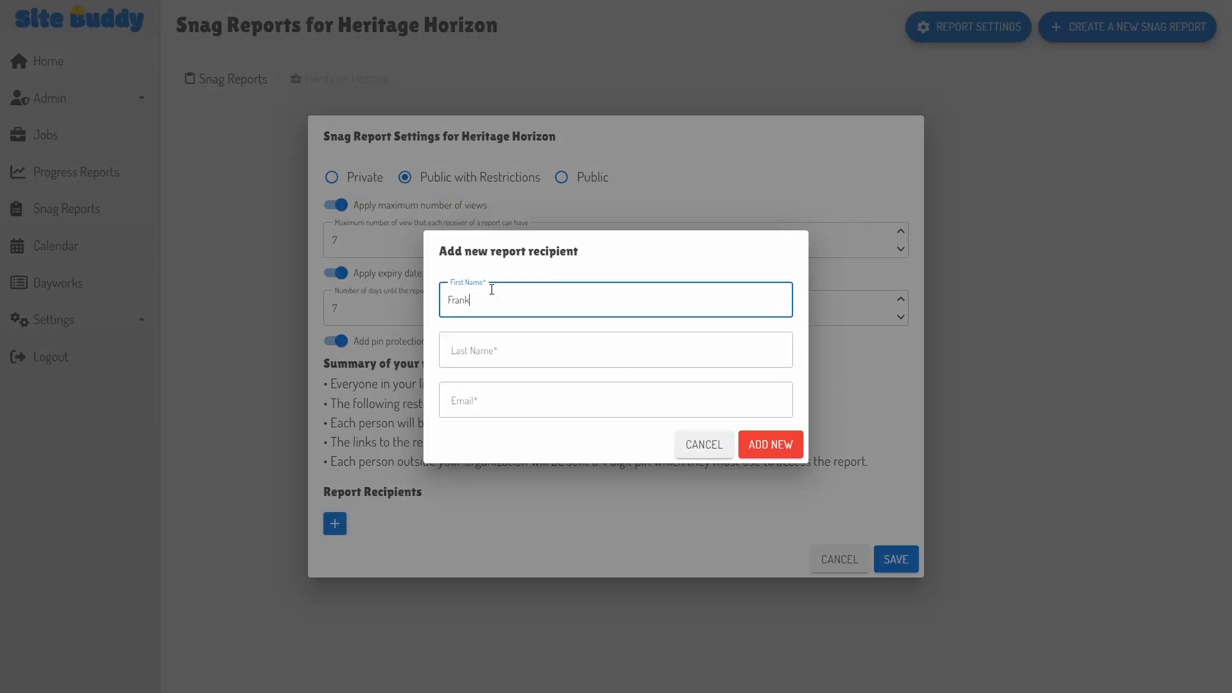
key(Tab)
key(Tab)
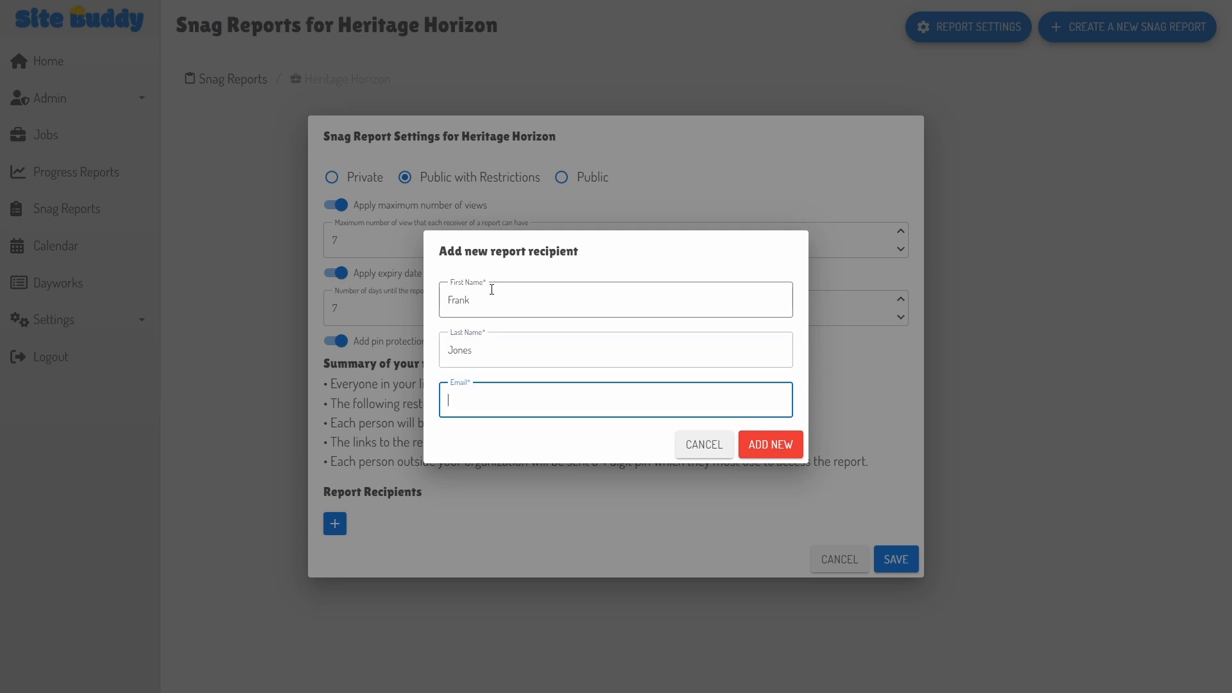
key(Return)
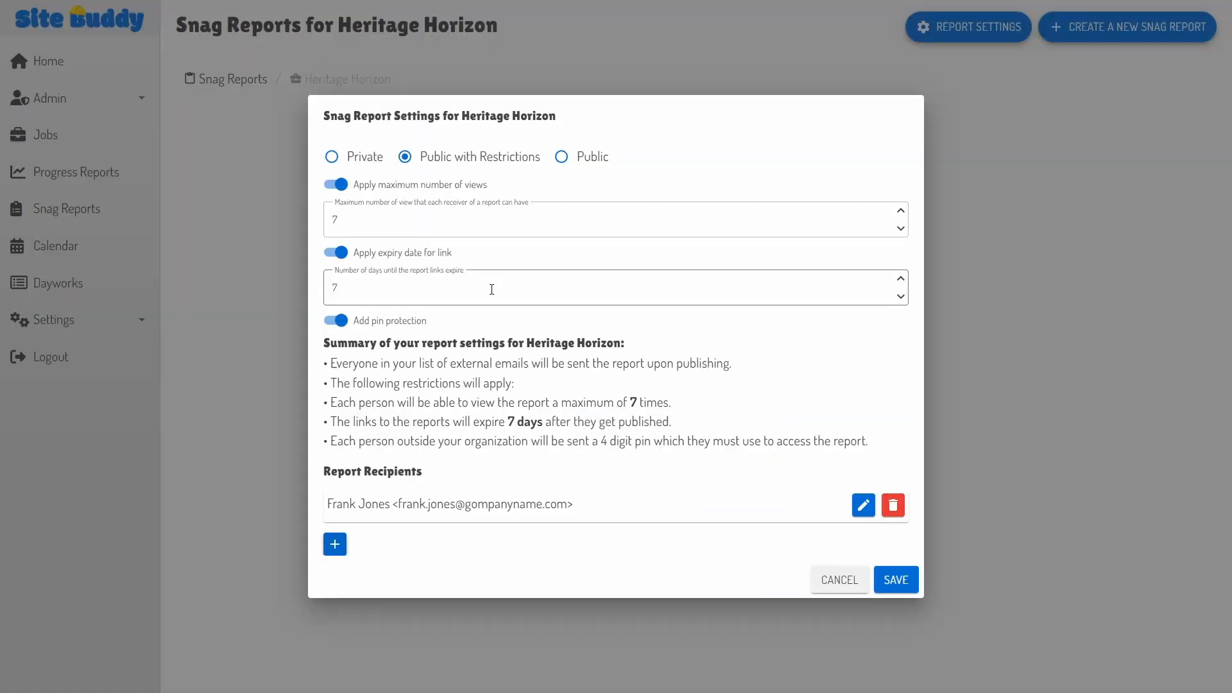
click(894, 580)
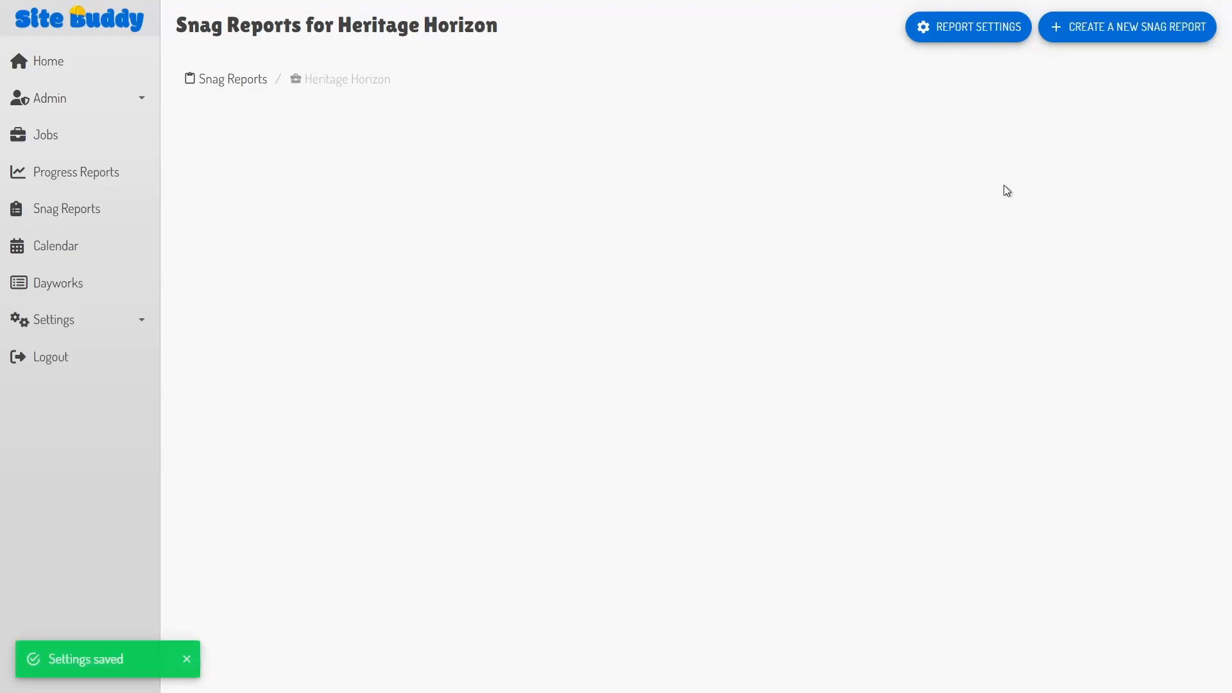
Step: Start a non-pre-completion snag report on Heritage Tower's Ground Floor (Rev. 1) plan
click(1153, 36)
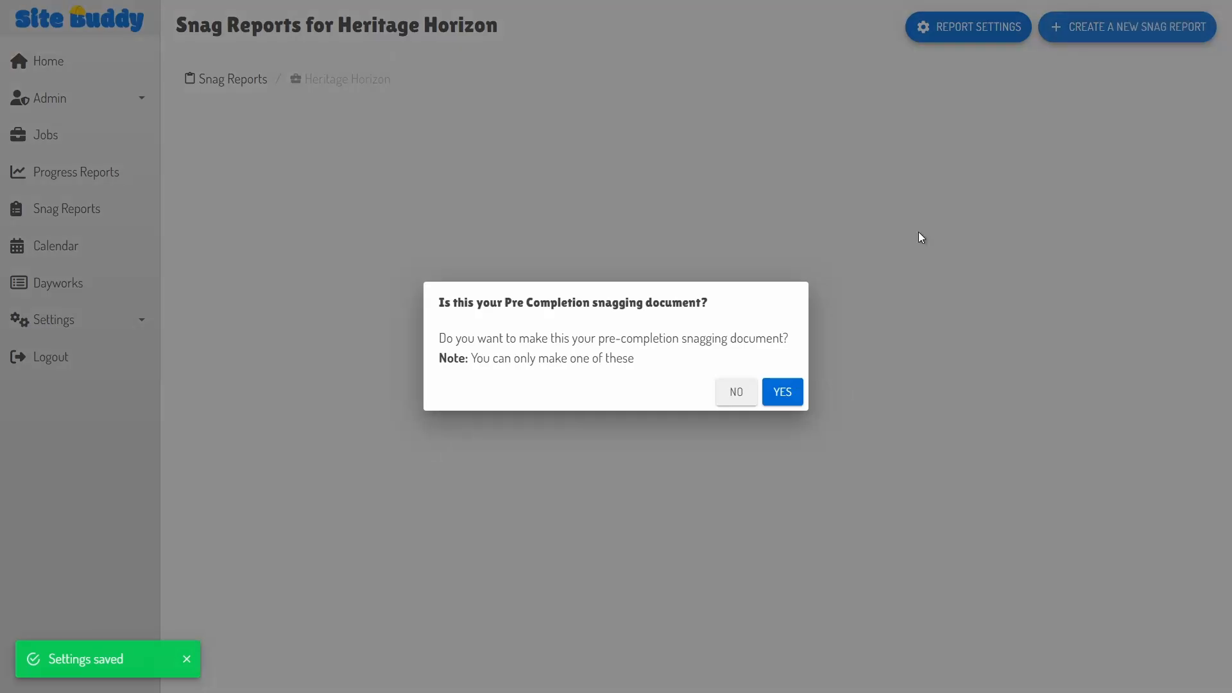
click(737, 393)
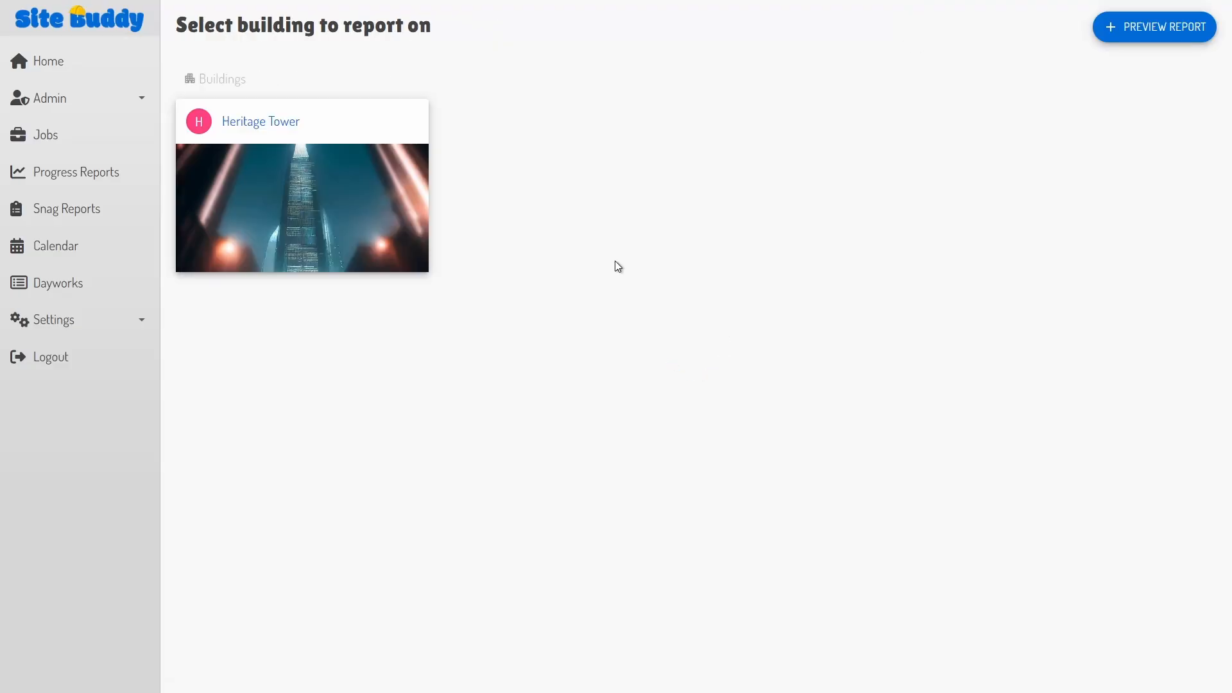
click(326, 191)
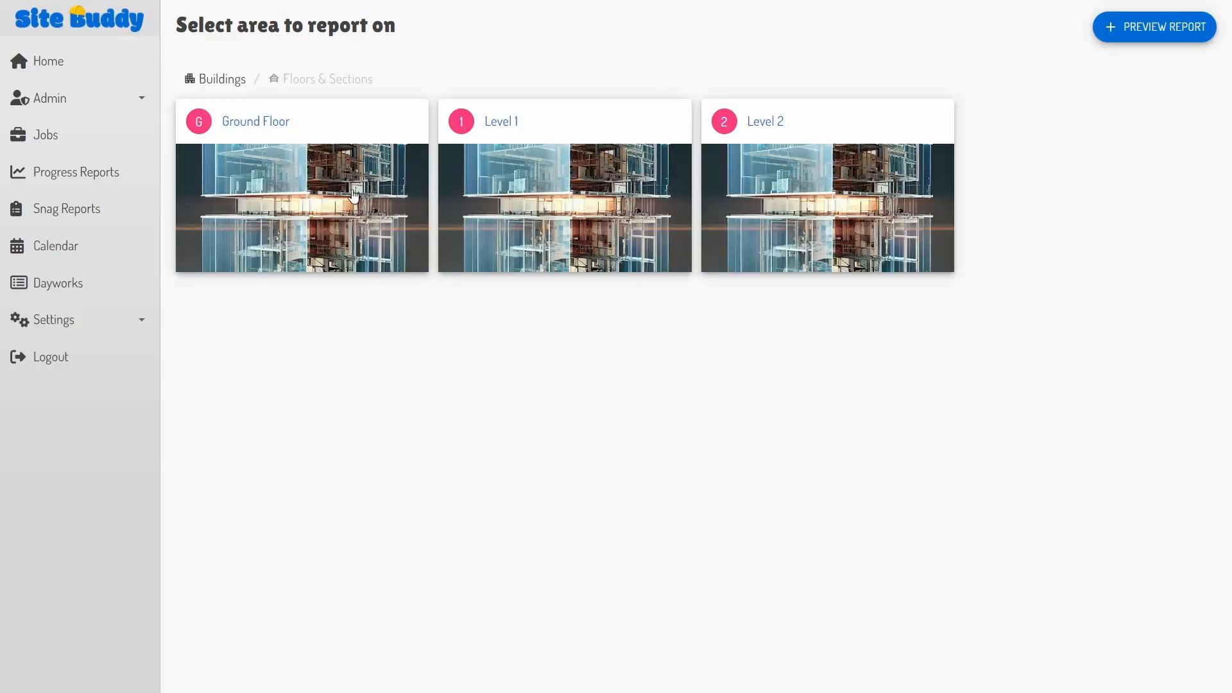
click(312, 196)
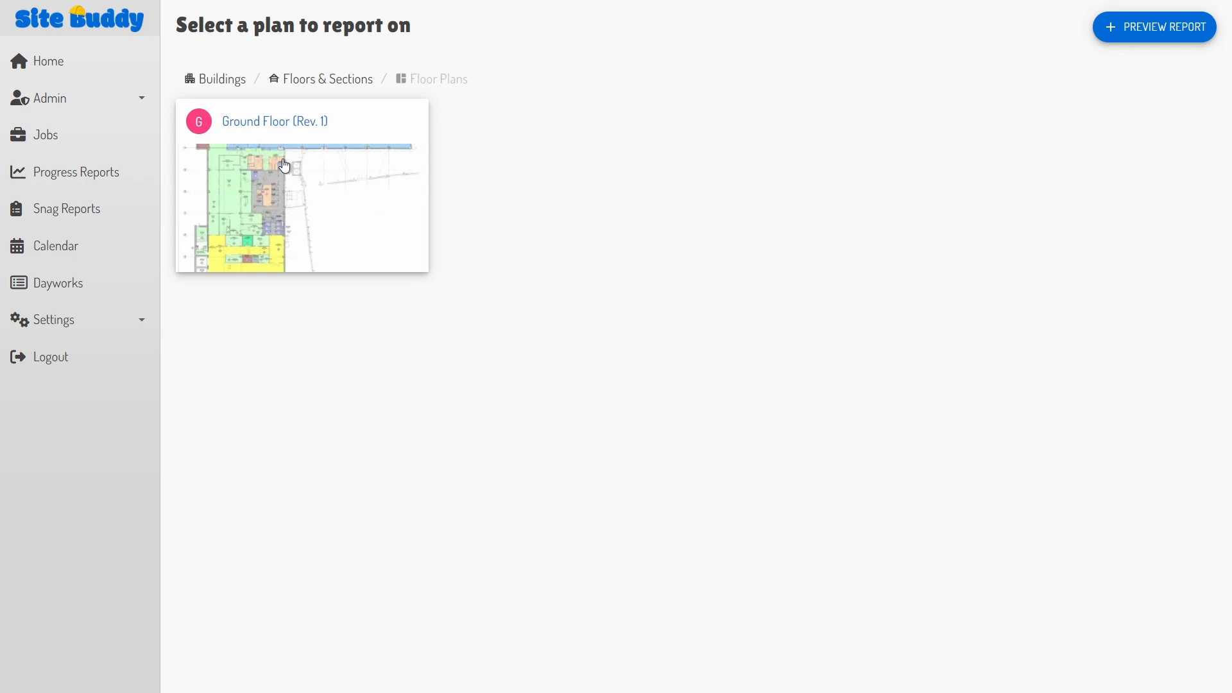
click(283, 177)
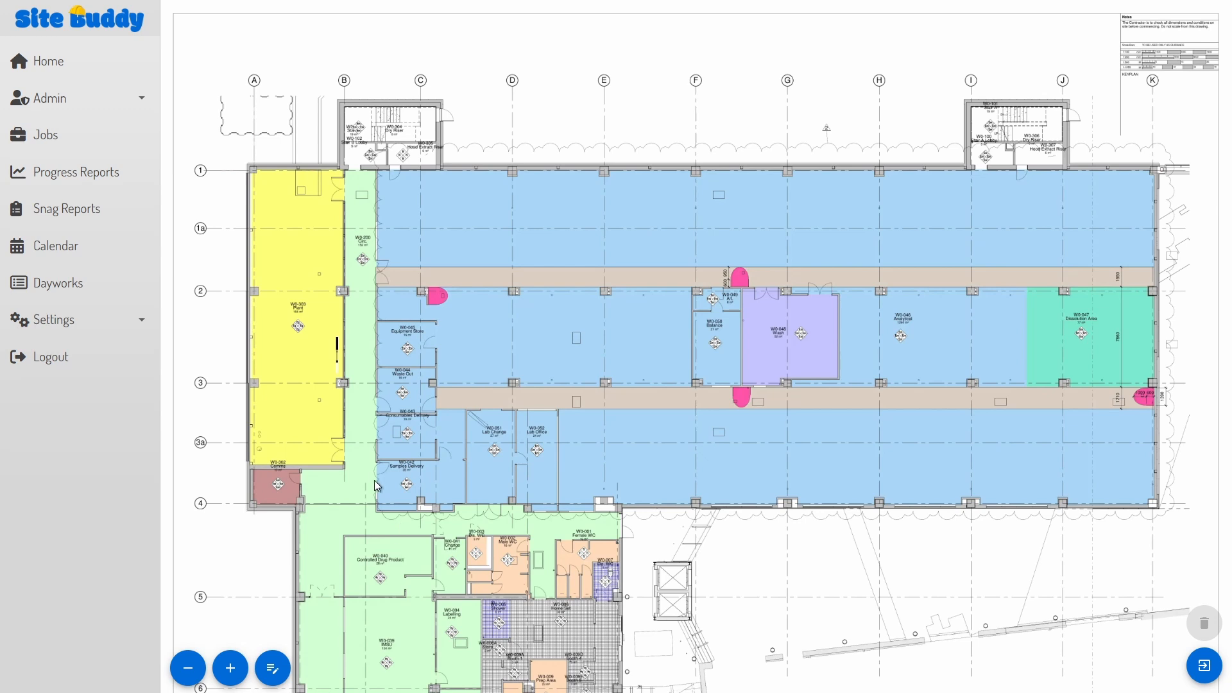
Step: Place a snag for room W0-045 with a photo and the description 'Gap in vinyl'
scroll(411, 449, down, 1)
scroll(397, 376, up, 5)
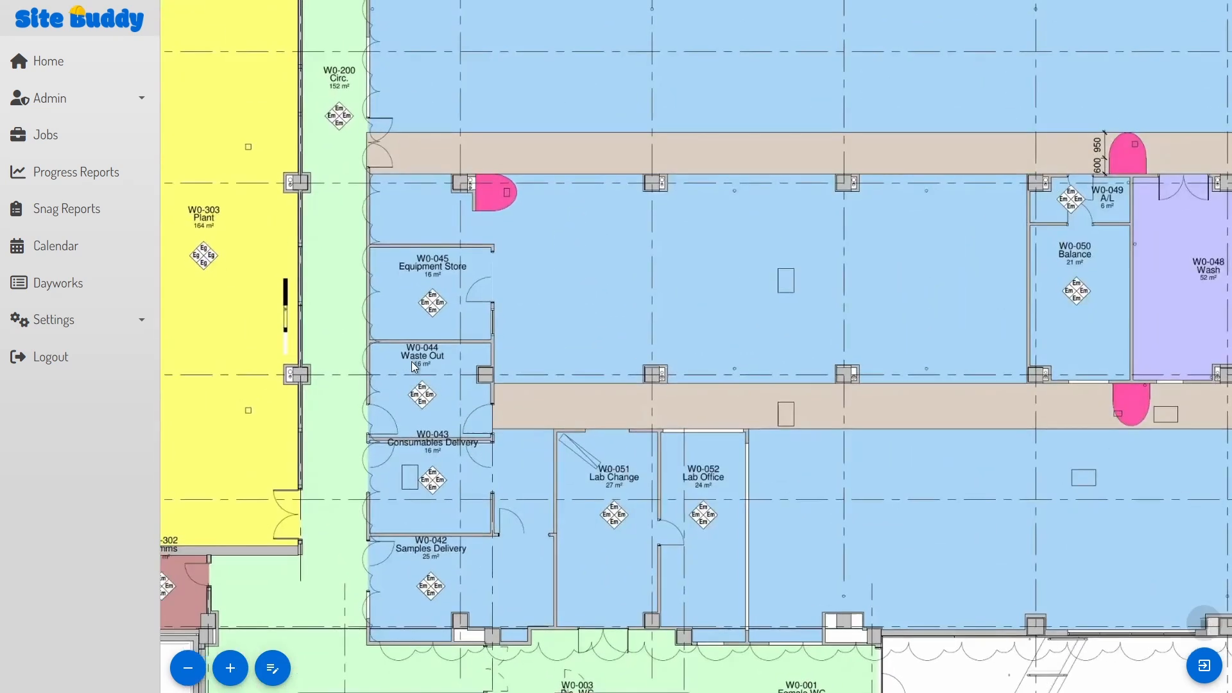
drag(411, 360, 490, 375)
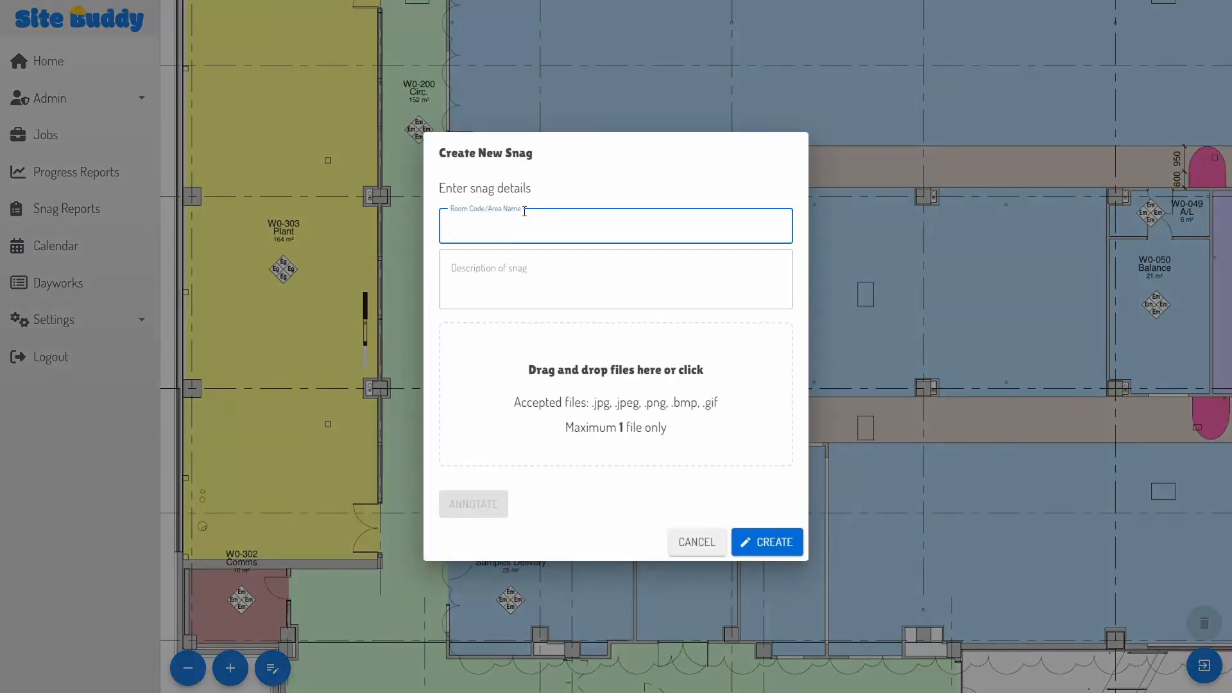
text(W0-45)
key(Left)
text(0)
click(601, 421)
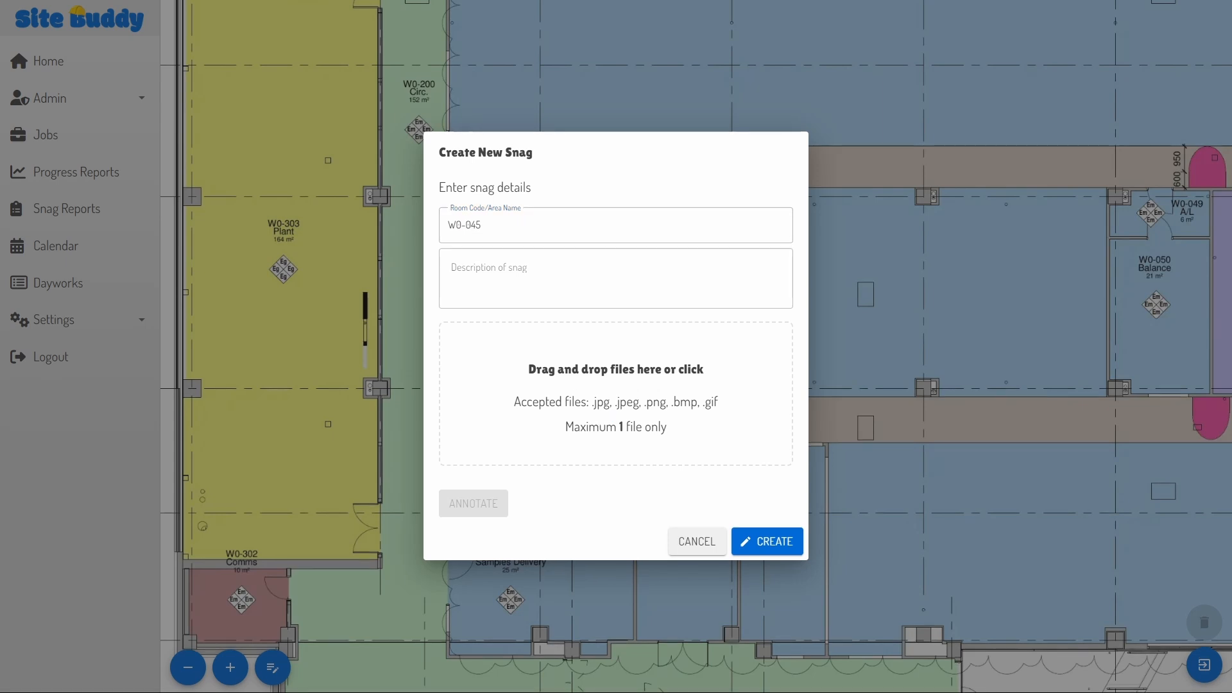
click(512, 248)
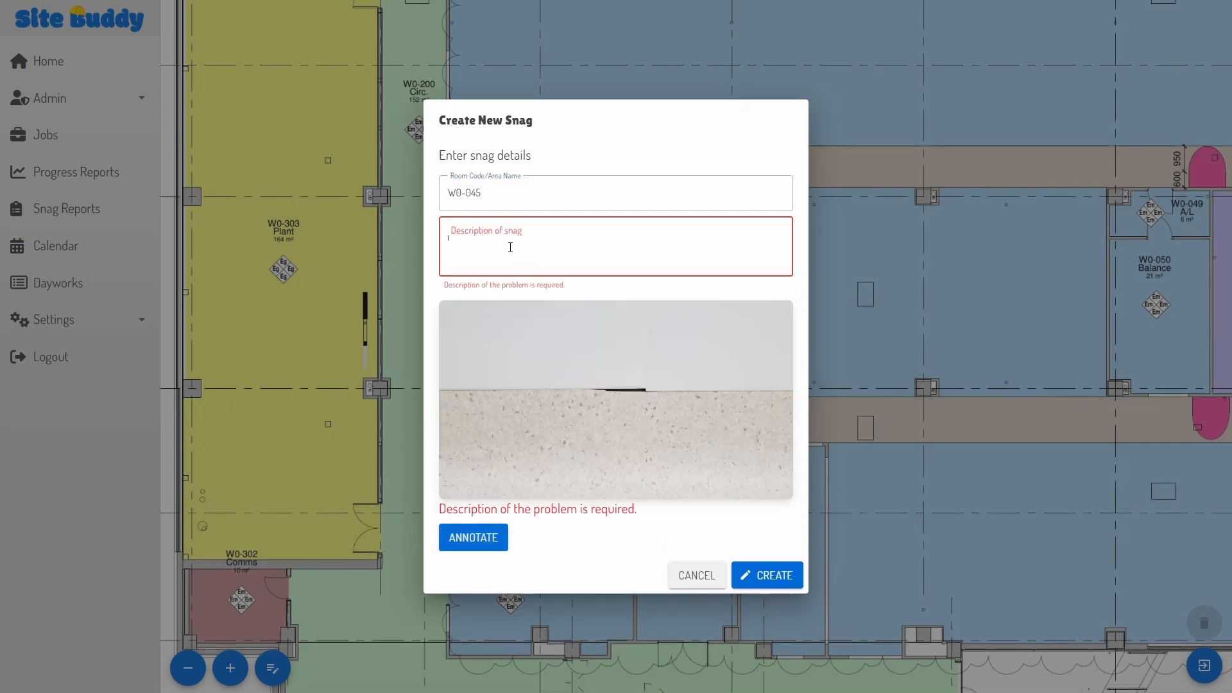
text(Gap in vinyl)
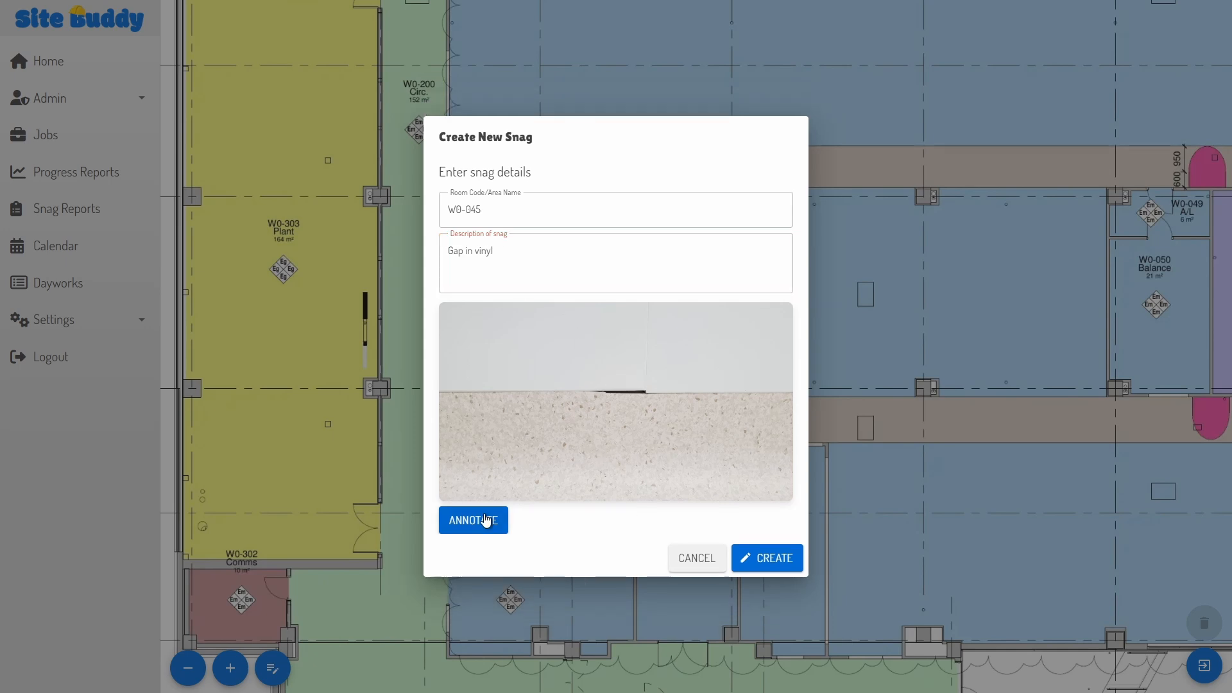
Step: Mark the vinyl gap with a red rectangle on the photo and create the snag
click(472, 521)
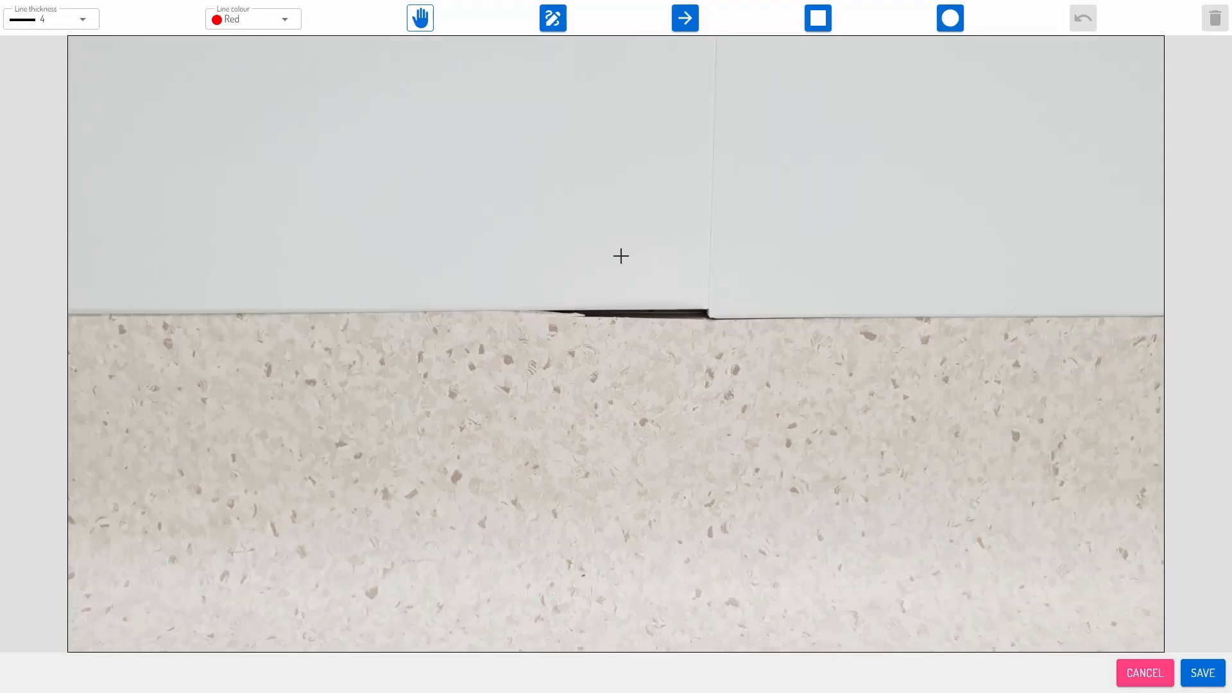
click(818, 19)
drag(613, 349, 620, 308)
click(1199, 670)
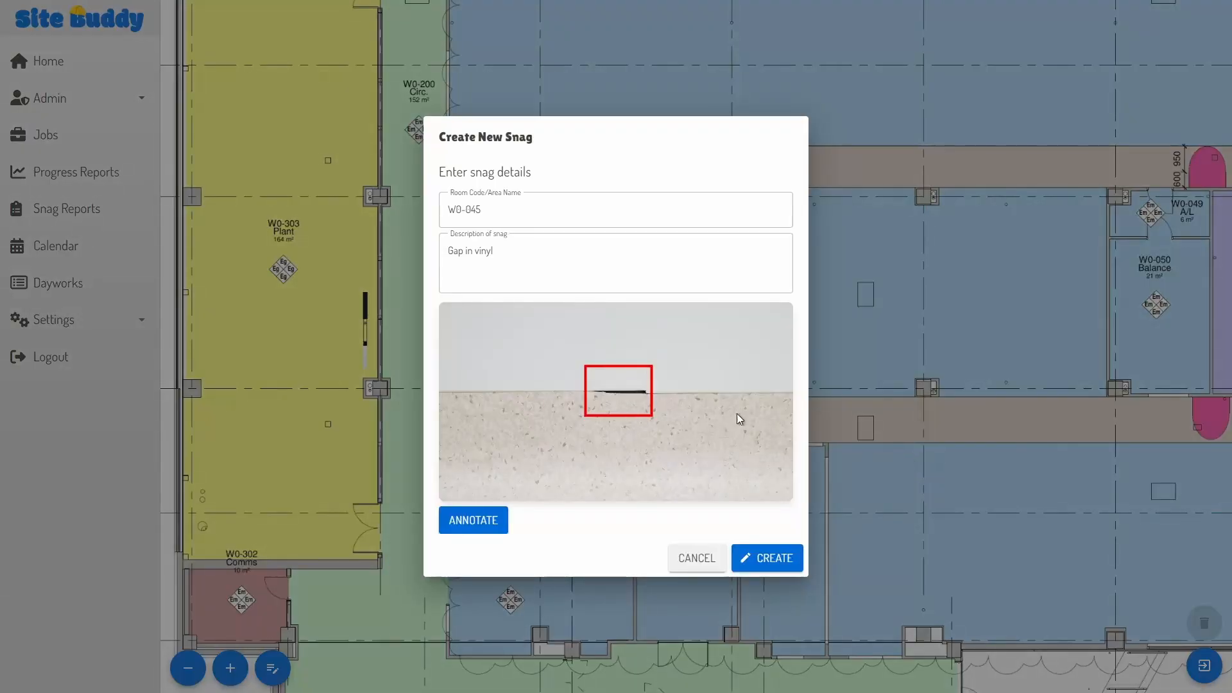
click(777, 558)
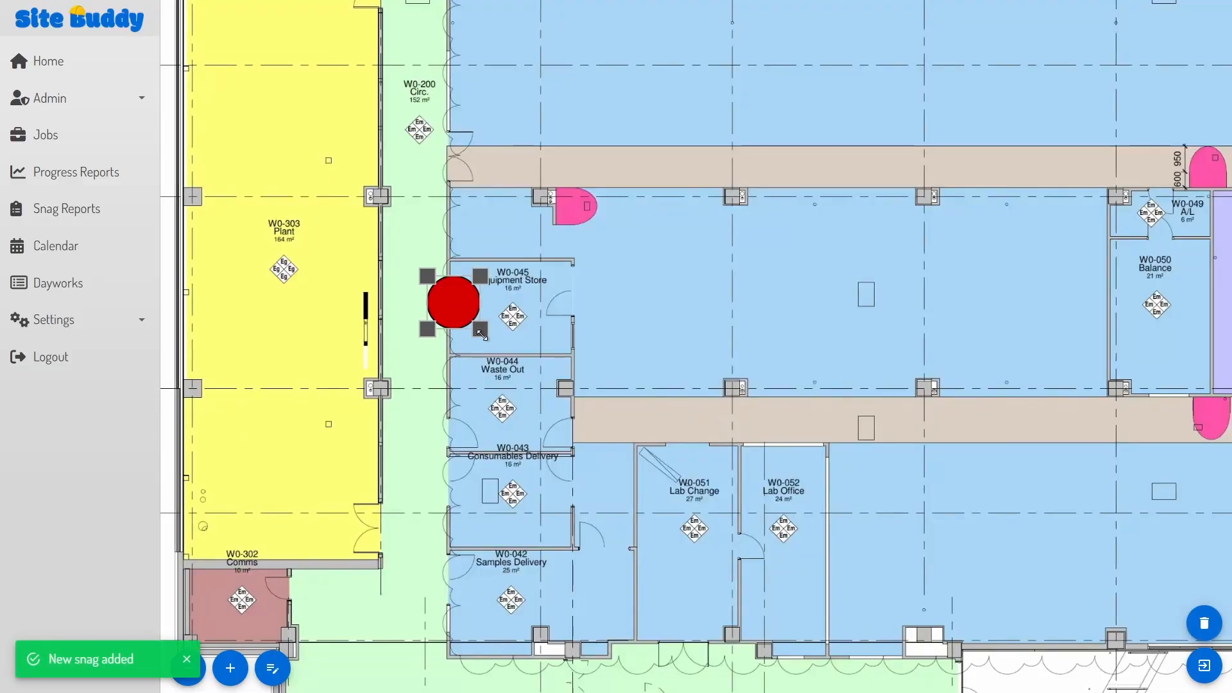
Step: Shrink the W0-045 marker and add a 'Scratches on vinyl' snag in the same area
drag(481, 332, 469, 329)
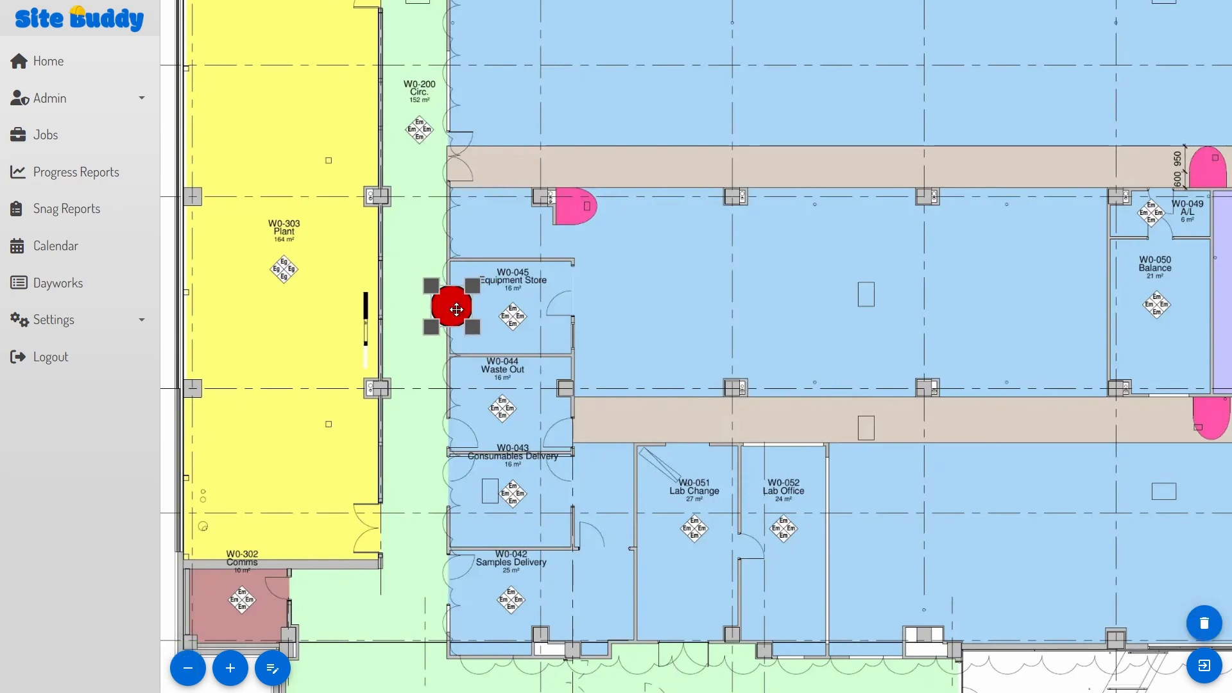
click(712, 343)
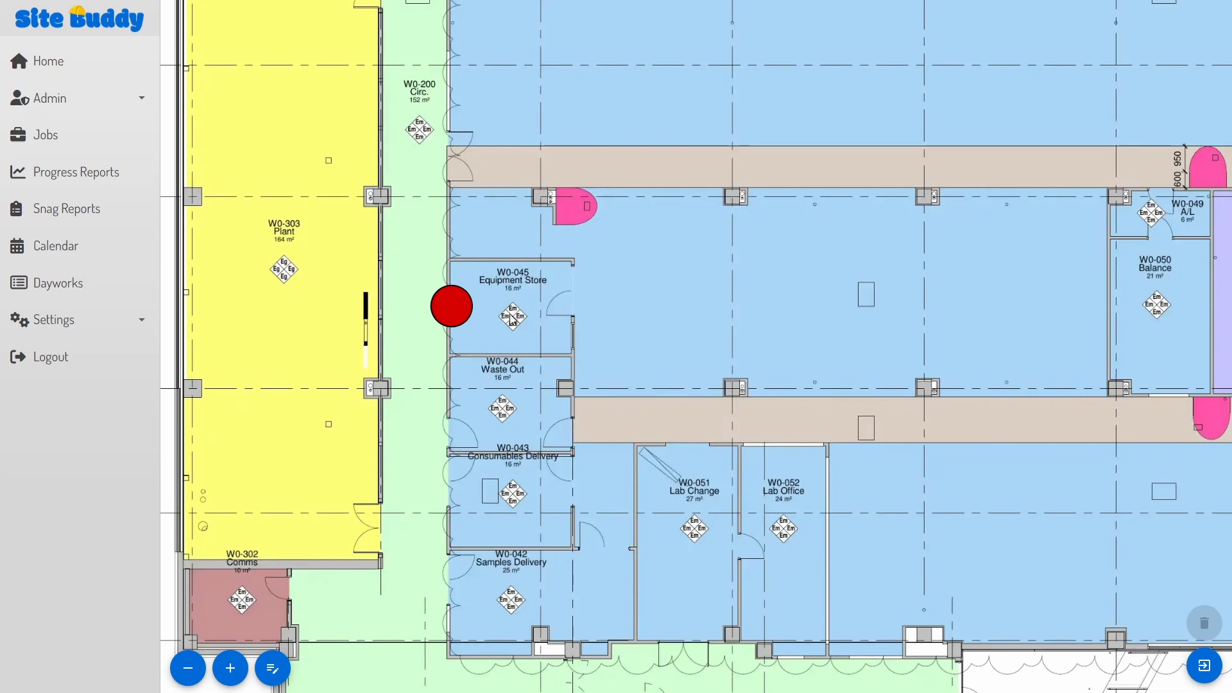
double_click(455, 310)
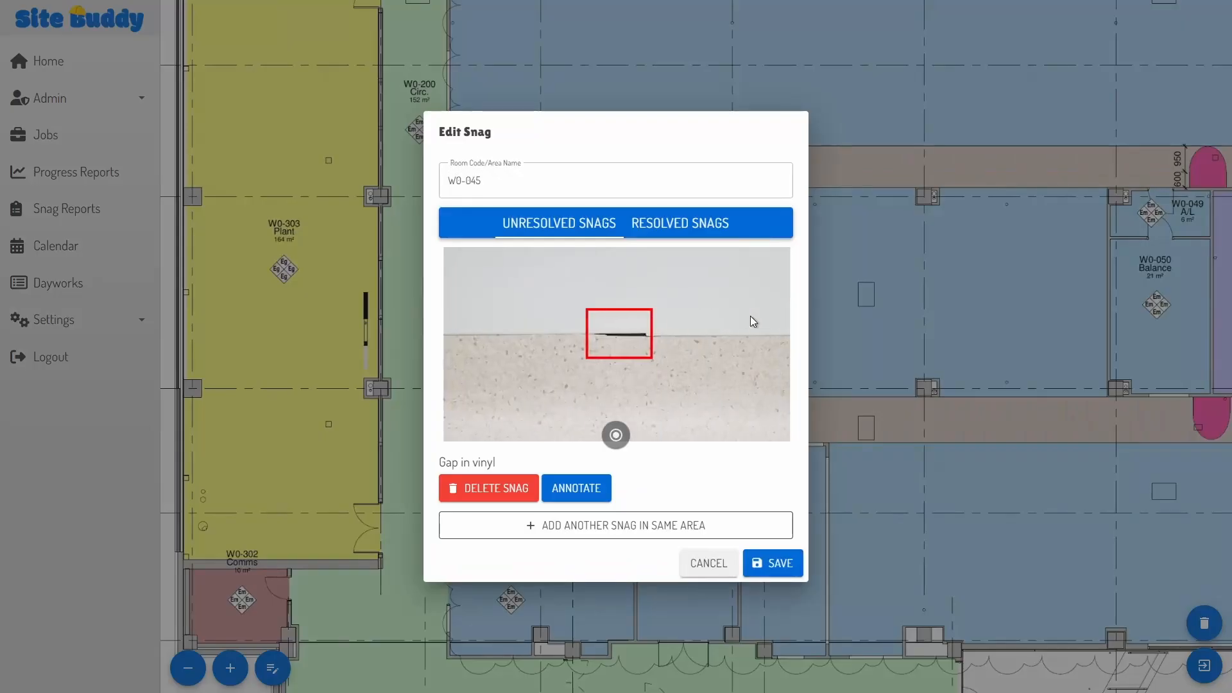
click(602, 524)
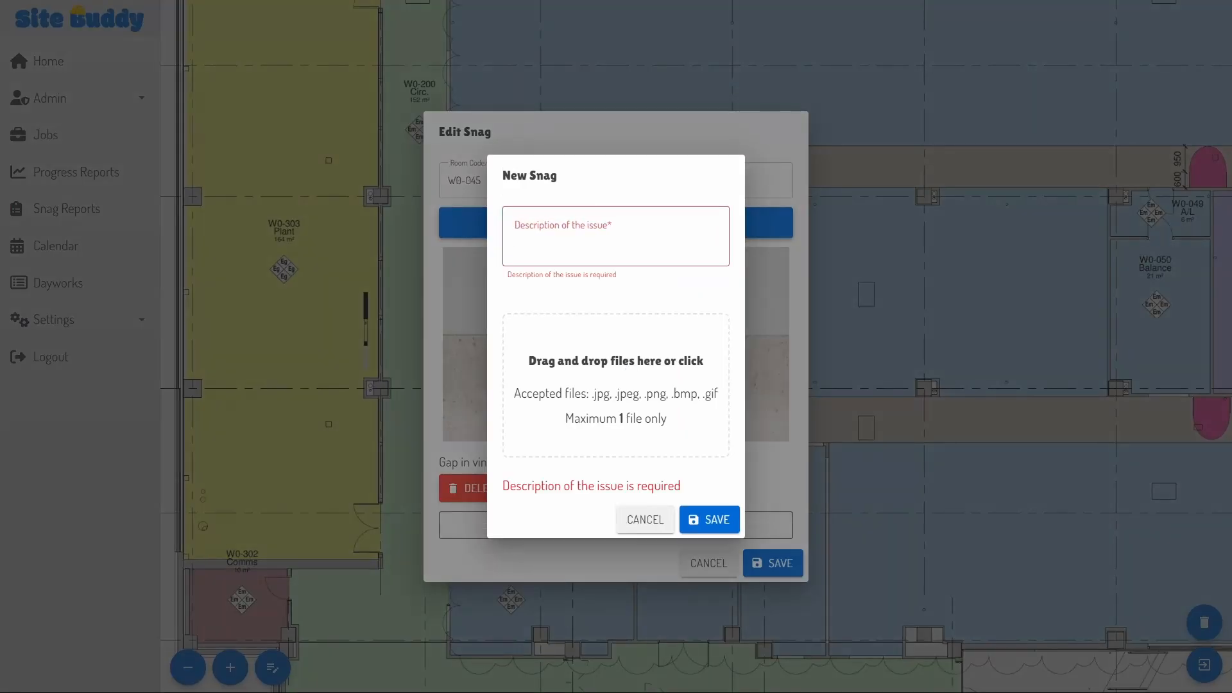
text(S)
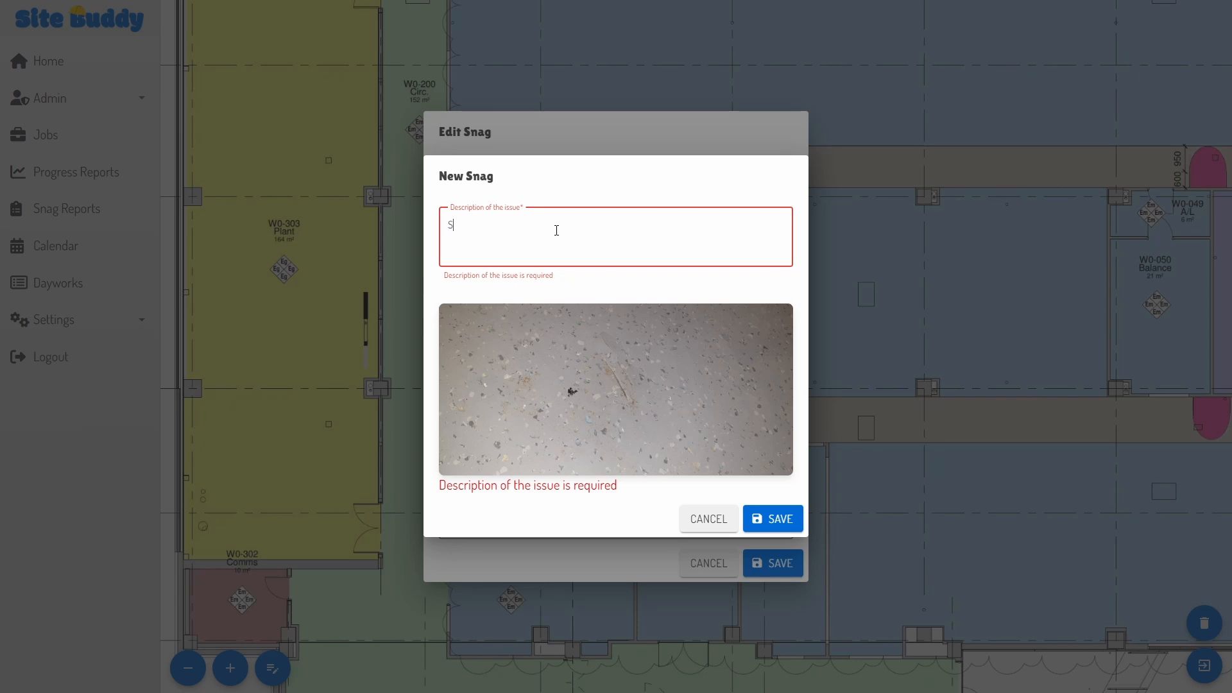
text(cratches on vinyl)
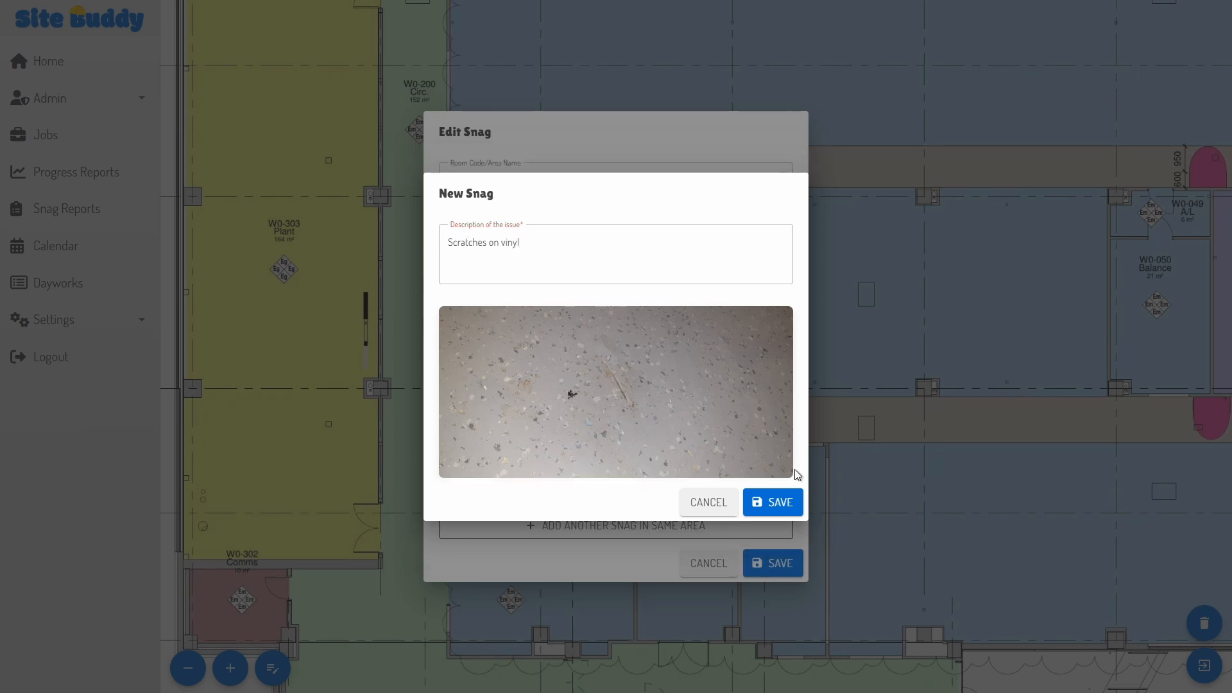
click(765, 518)
Step: Circle the scratch in red on its photo and save room W0-045
click(600, 494)
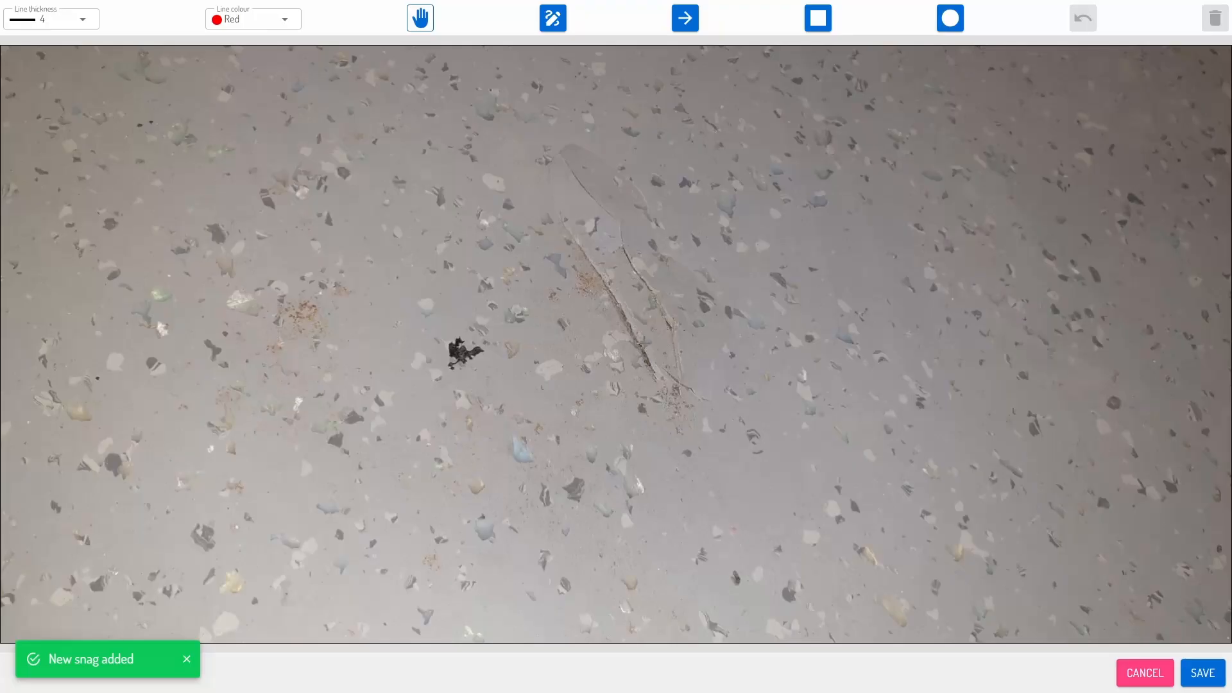
mouse_move(632, 405)
mouse_down()
mouse_move(556, 327)
mouse_move(597, 401)
mouse_up()
click(1192, 684)
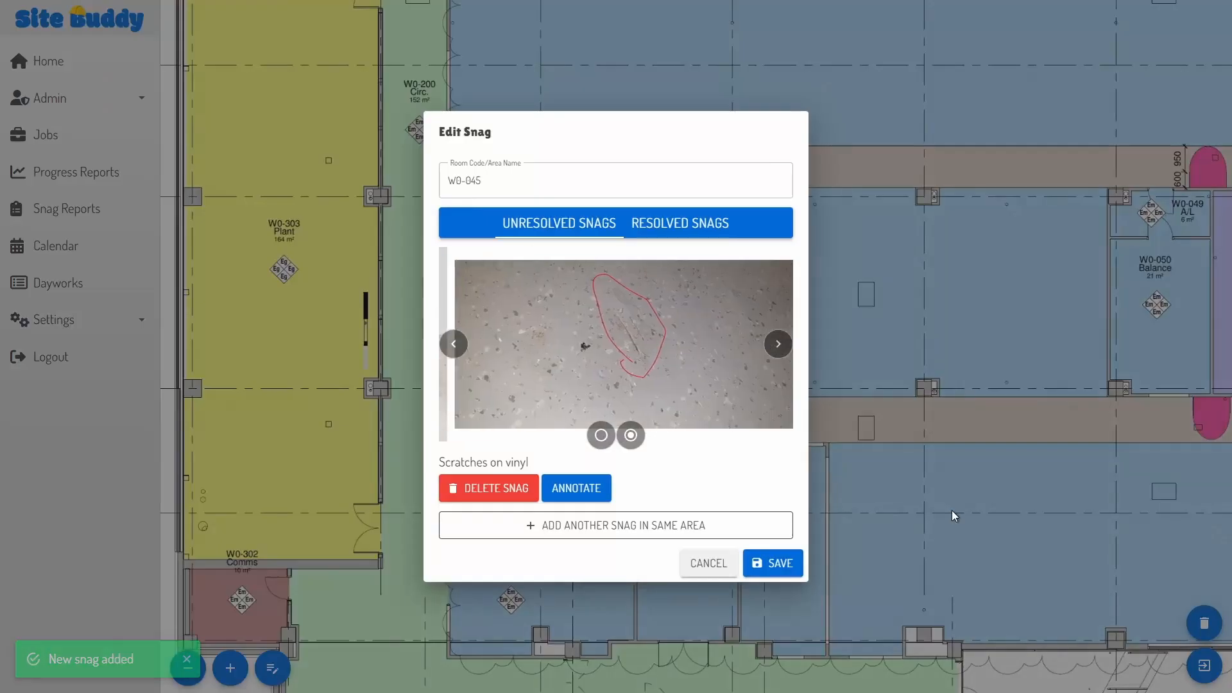
click(779, 564)
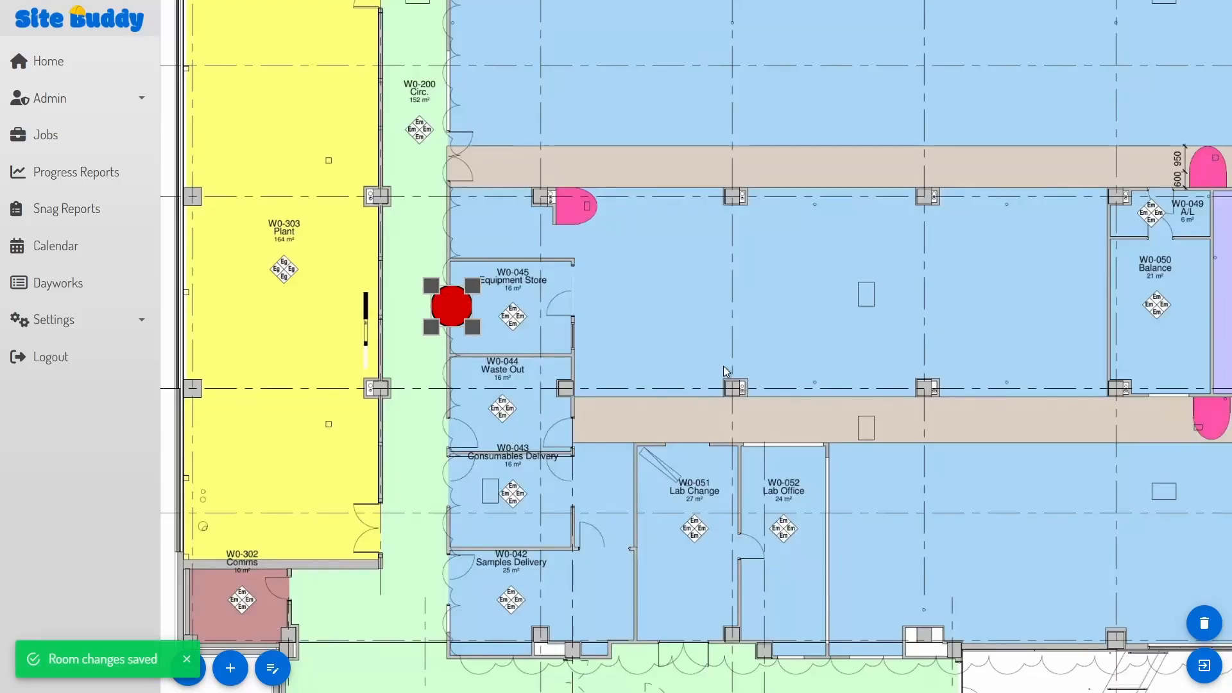
Step: Create a W0-043 snag 'Capping damaged in corner' with the damaged corner circled on its photo
click(569, 370)
text(W0)
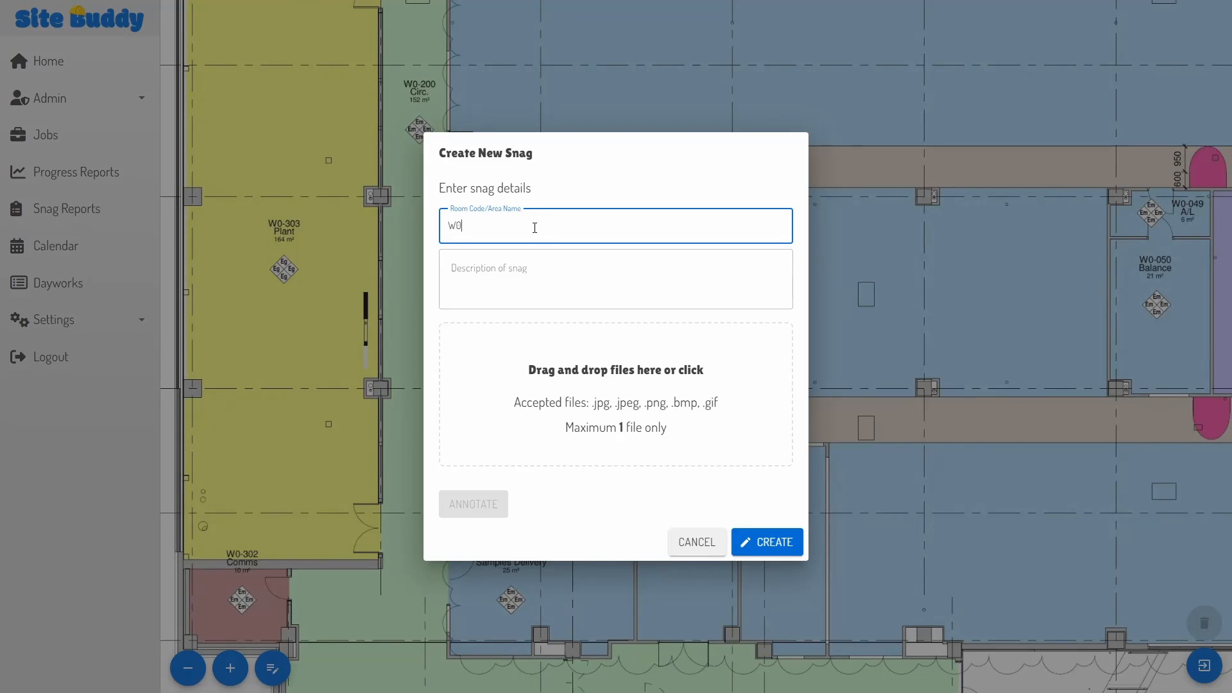
text(-043)
click(520, 283)
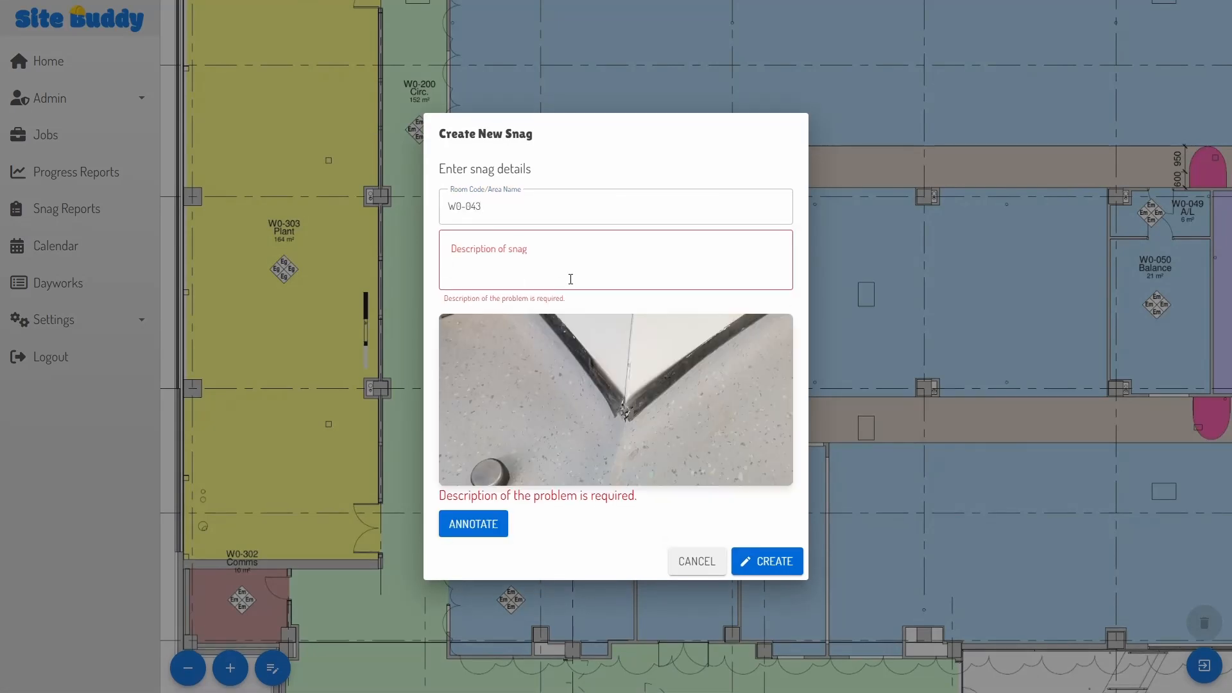
text(Capping damaged in corner)
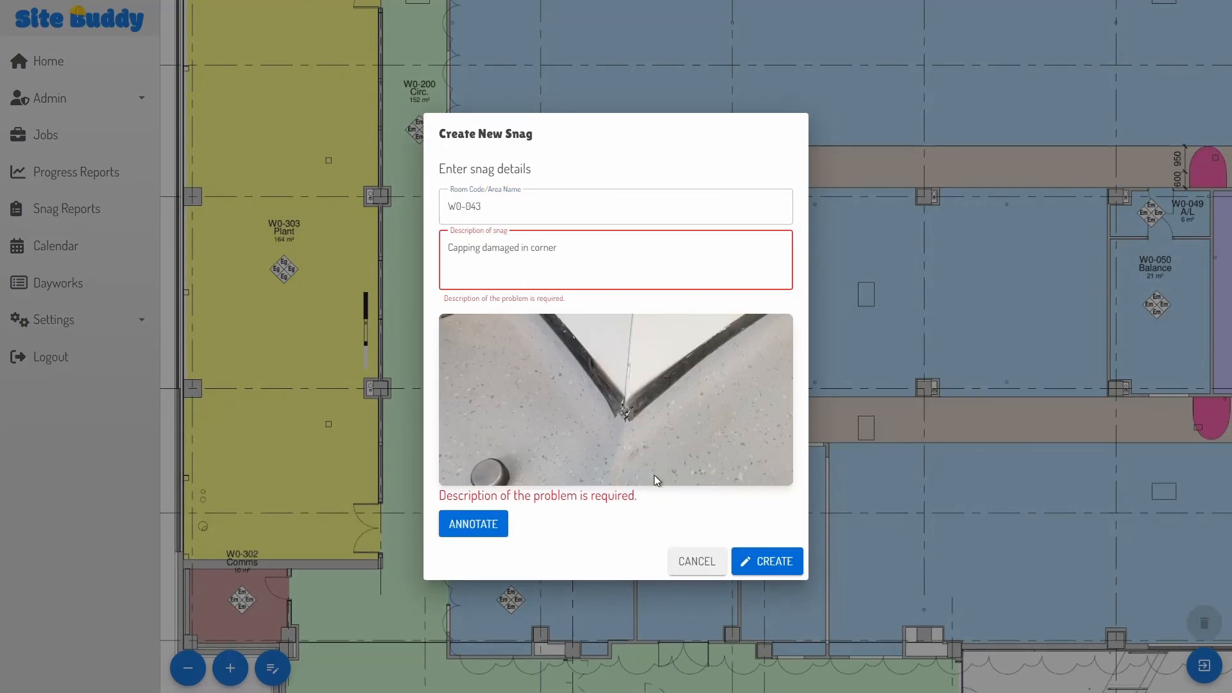
click(473, 523)
drag(583, 314, 764, 491)
click(1203, 673)
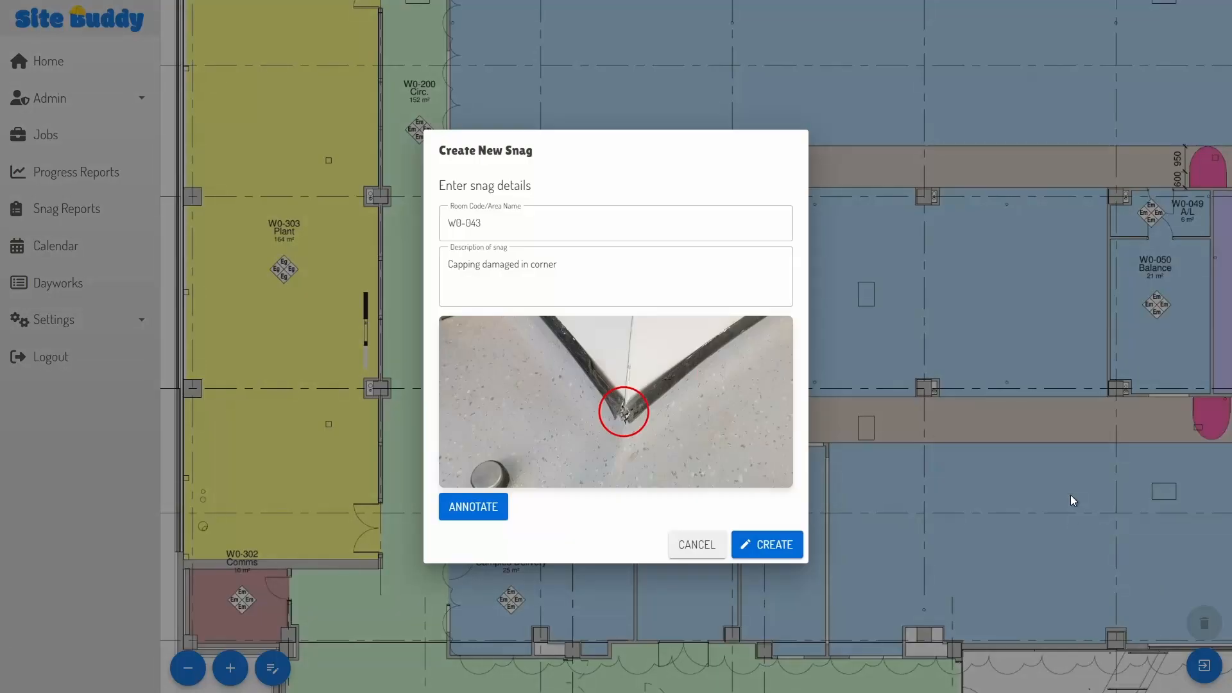
click(778, 545)
Step: Shrink the new W0-043 snag marker on the plan
click(579, 458)
drag(594, 482, 585, 473)
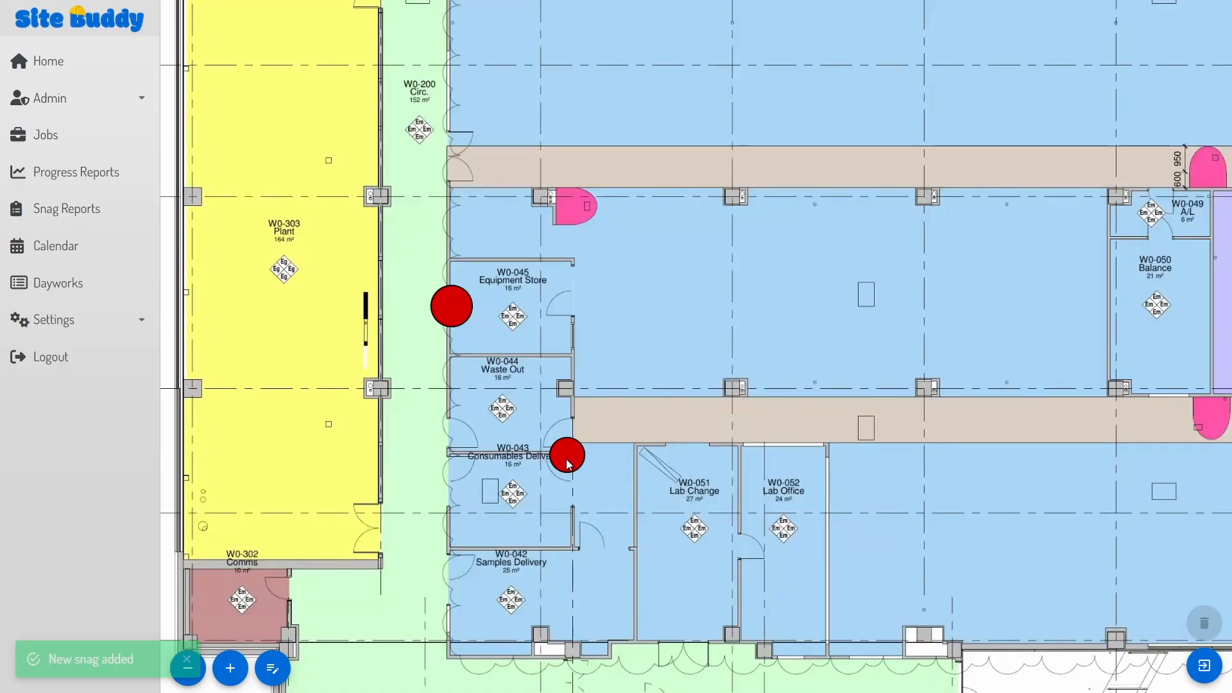
click(571, 461)
click(1202, 666)
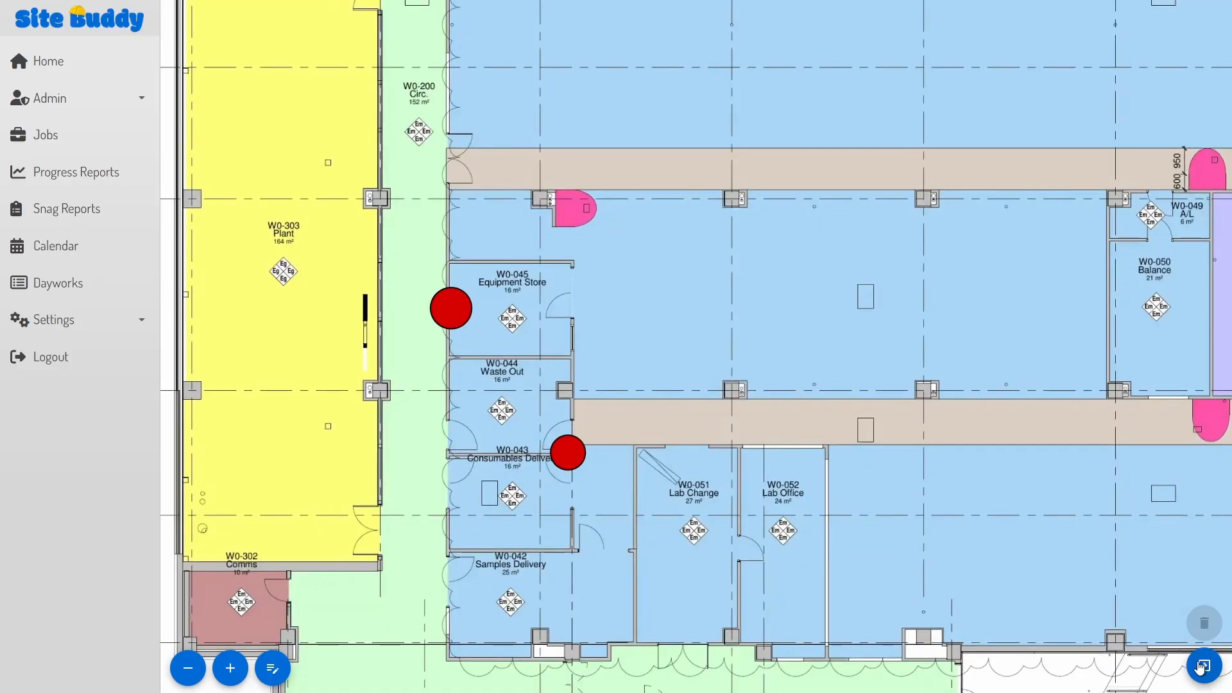
Step: Leave the floor plan and open the Heritage Horizon snag report preview
click(1201, 667)
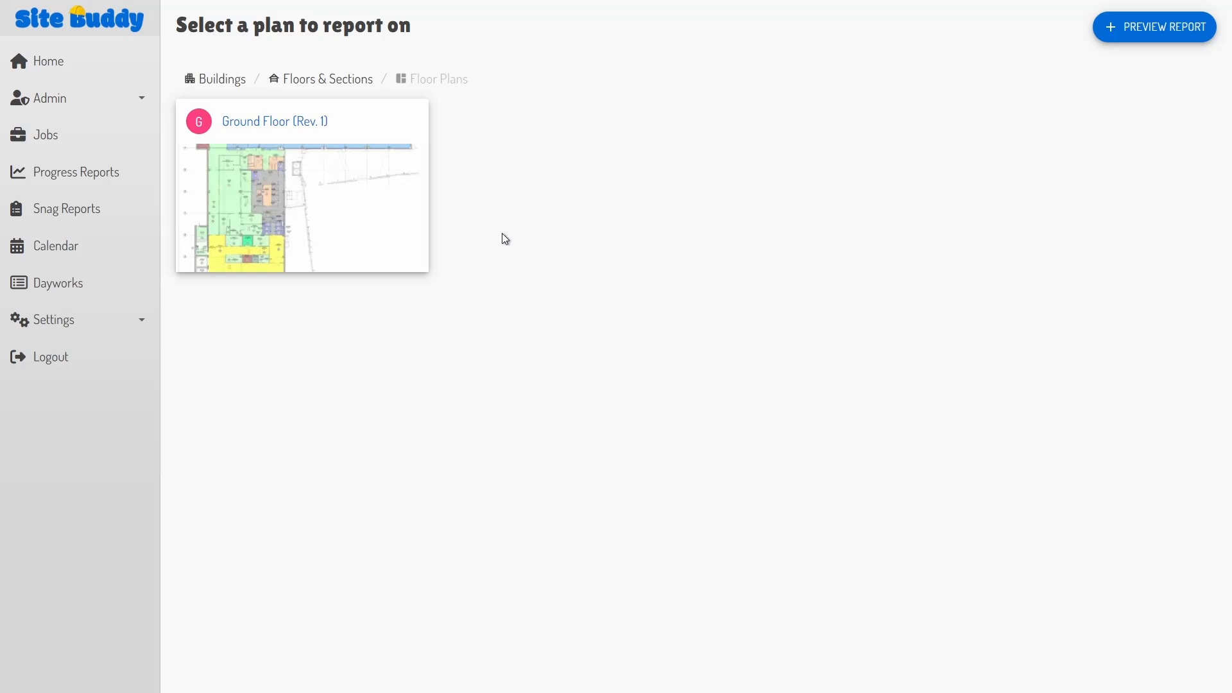
click(1150, 29)
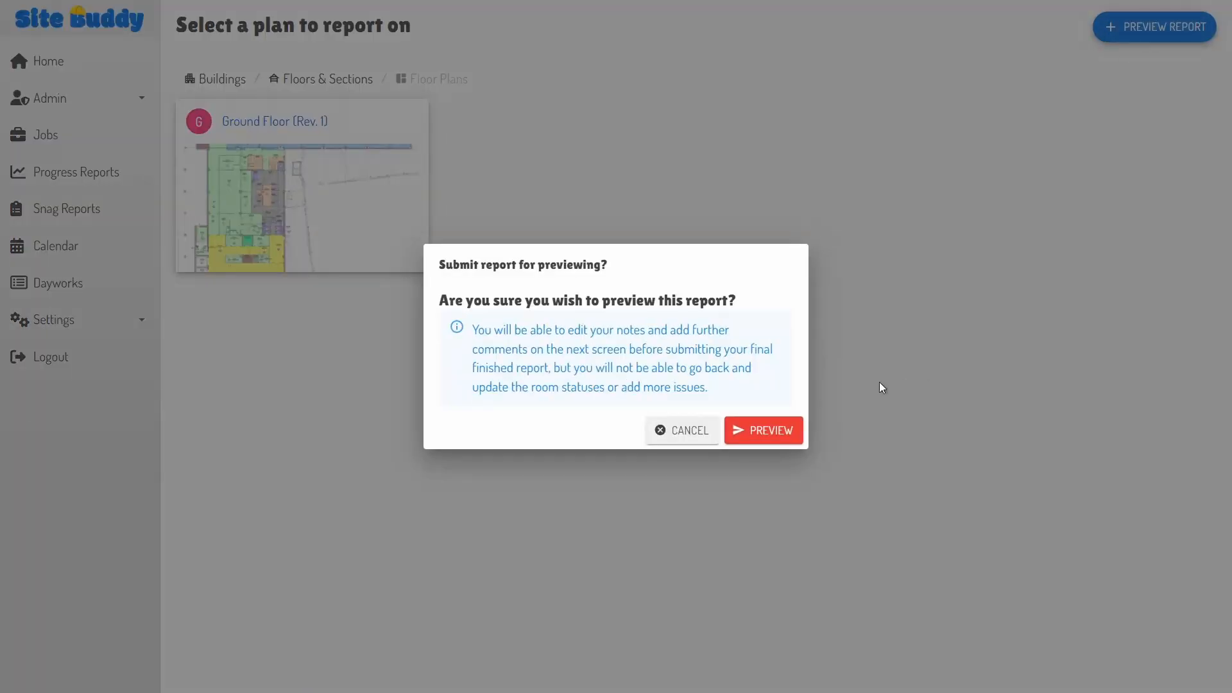
click(768, 431)
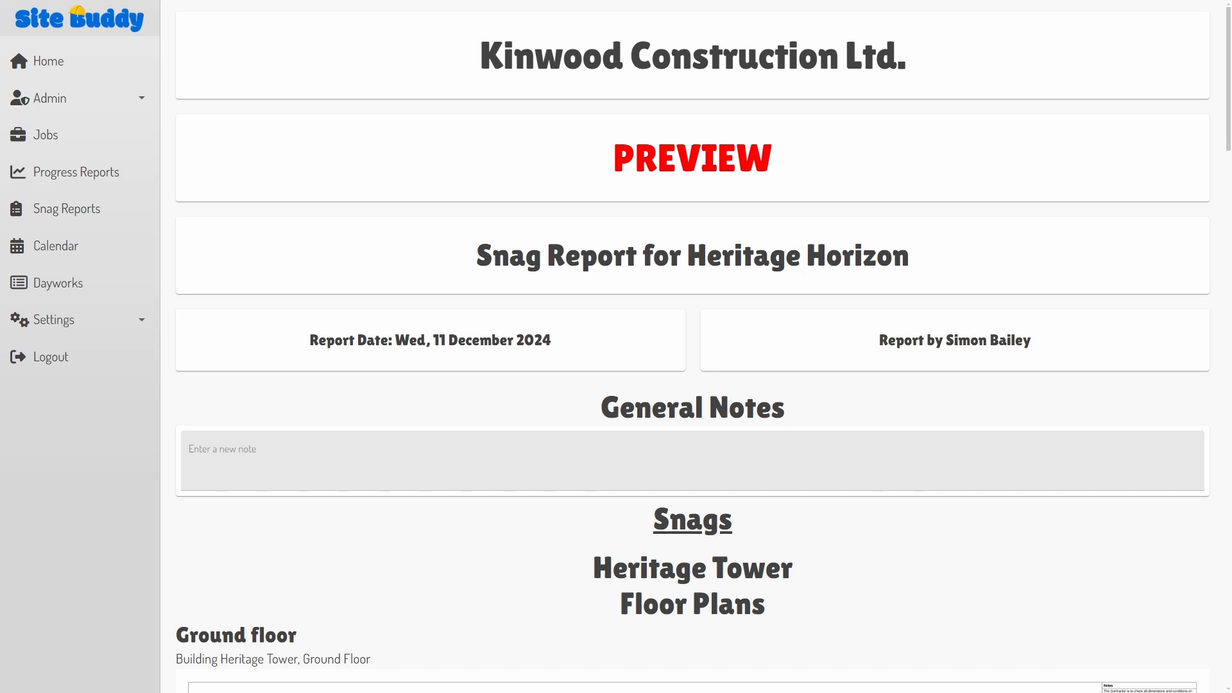
scroll(692, 347, down, 2)
scroll(692, 346, down, 6)
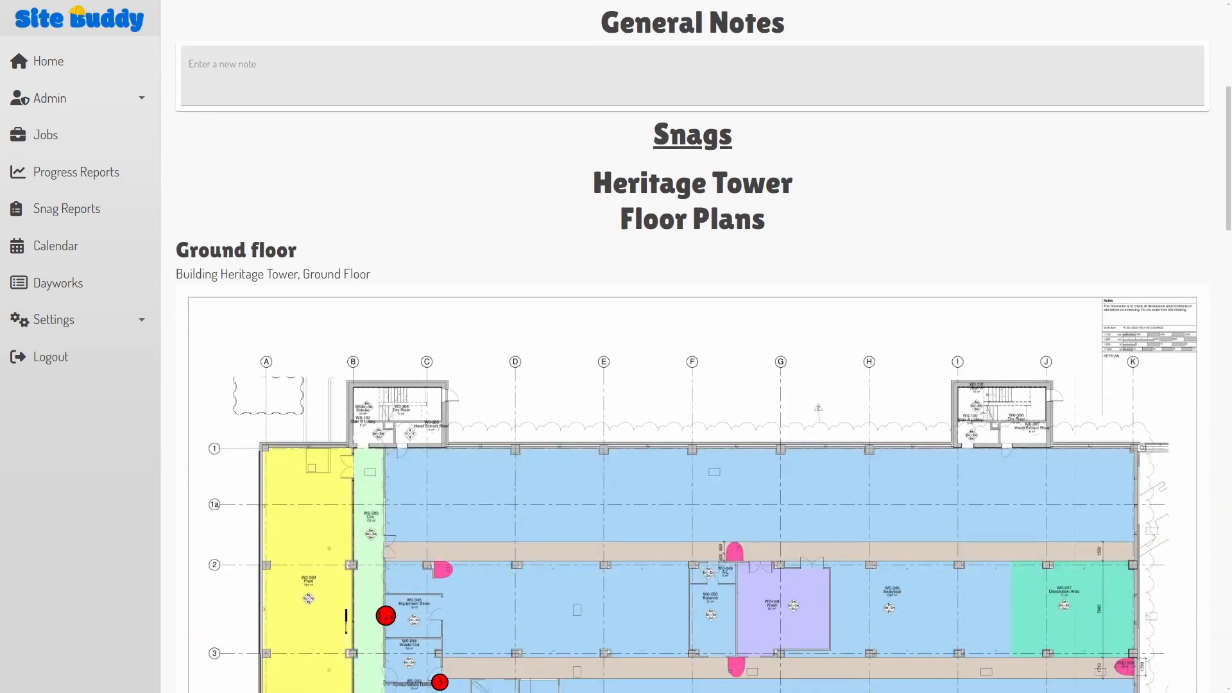
scroll(691, 346, down, 4)
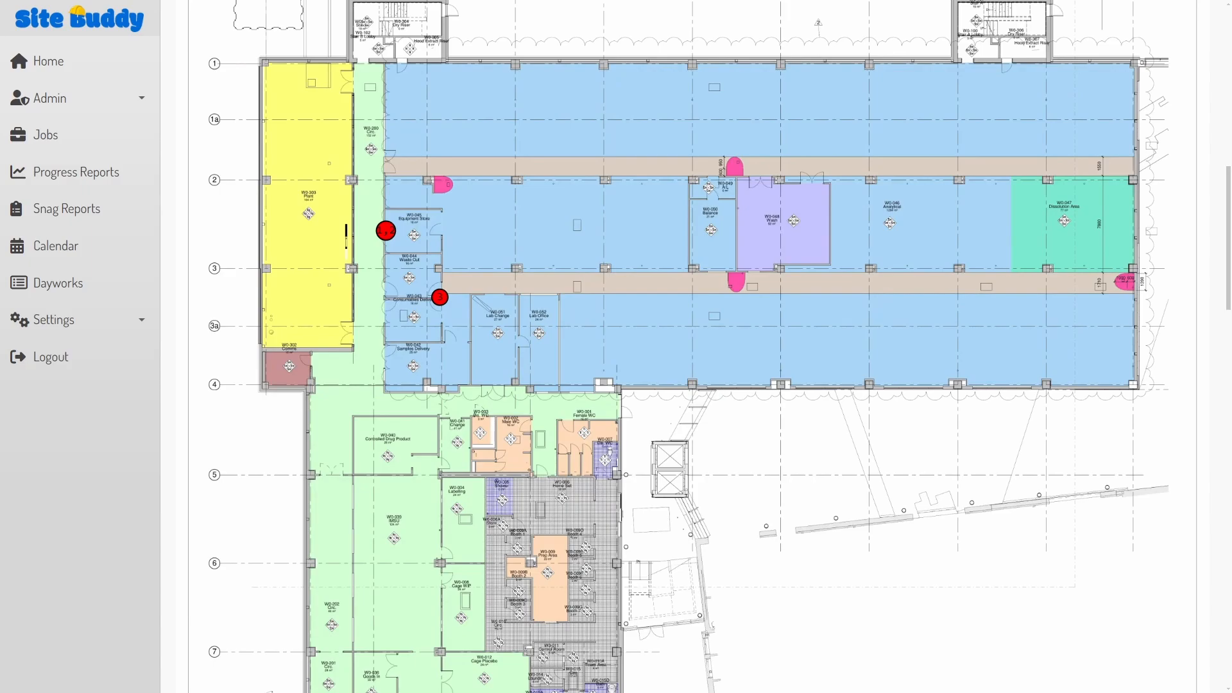
Step: Browse room W0-045's snag photos, enlarging the scratches and Gap in vinyl images
click(386, 229)
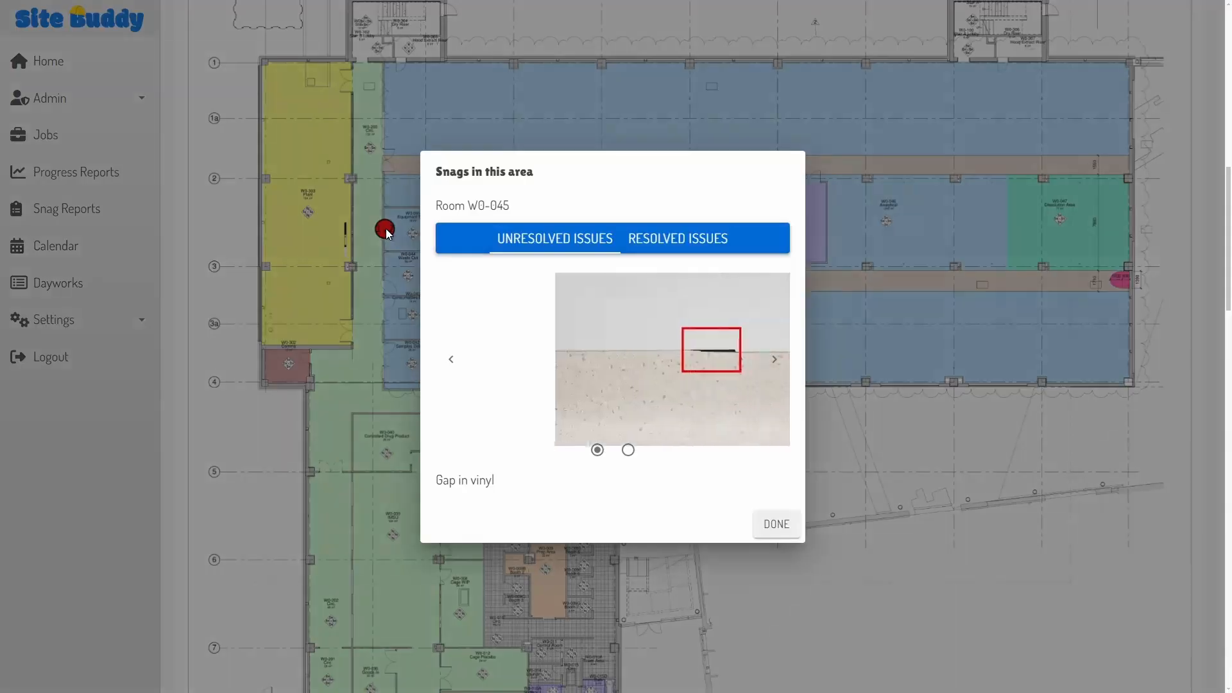
click(778, 362)
click(607, 374)
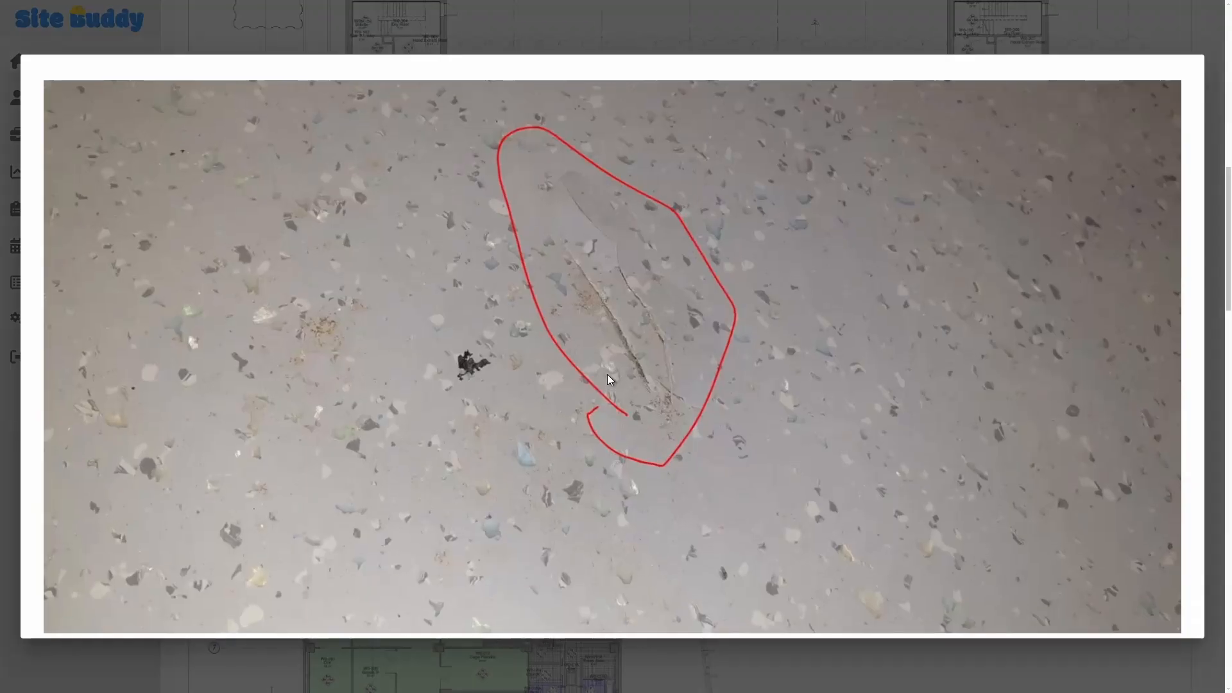
click(606, 374)
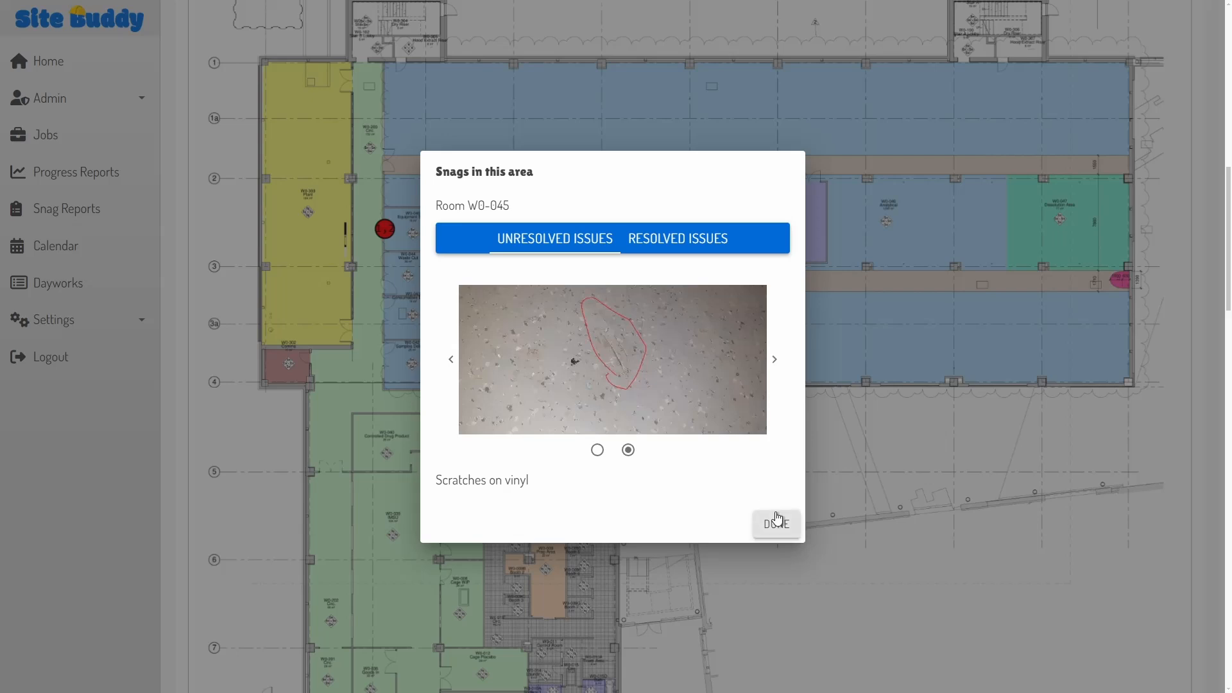
click(597, 450)
click(609, 384)
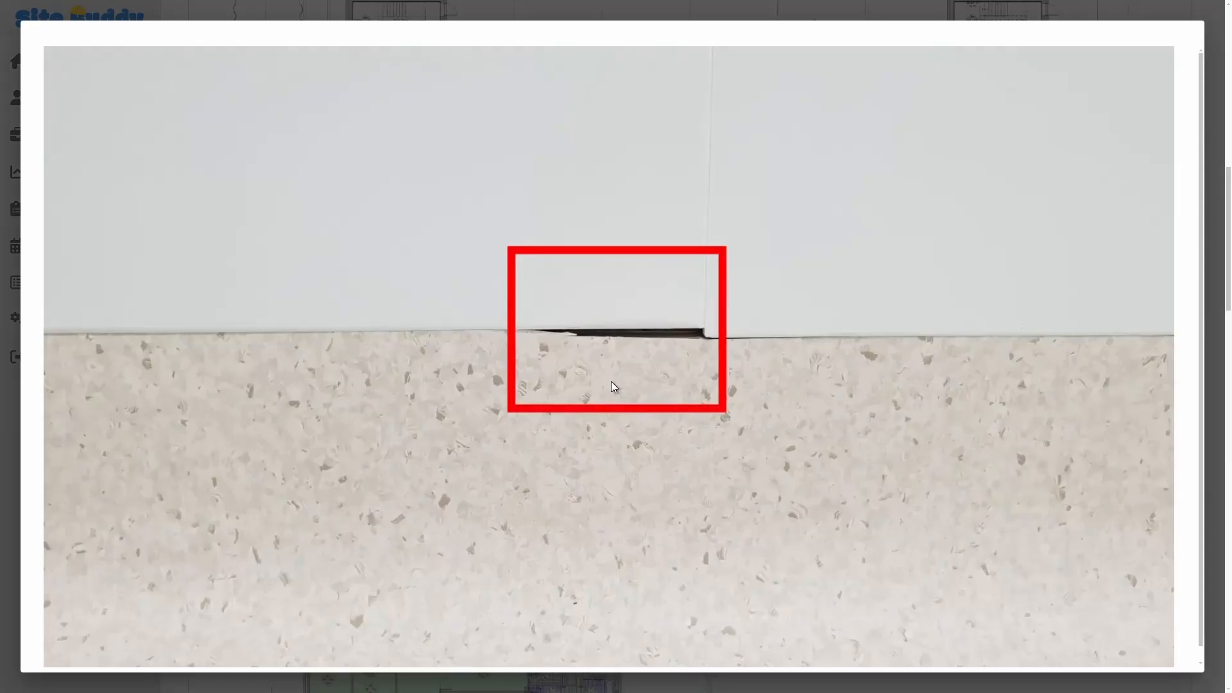
click(611, 385)
Step: Check the other marked room's snags, then scroll down to the numbered snag list
click(770, 521)
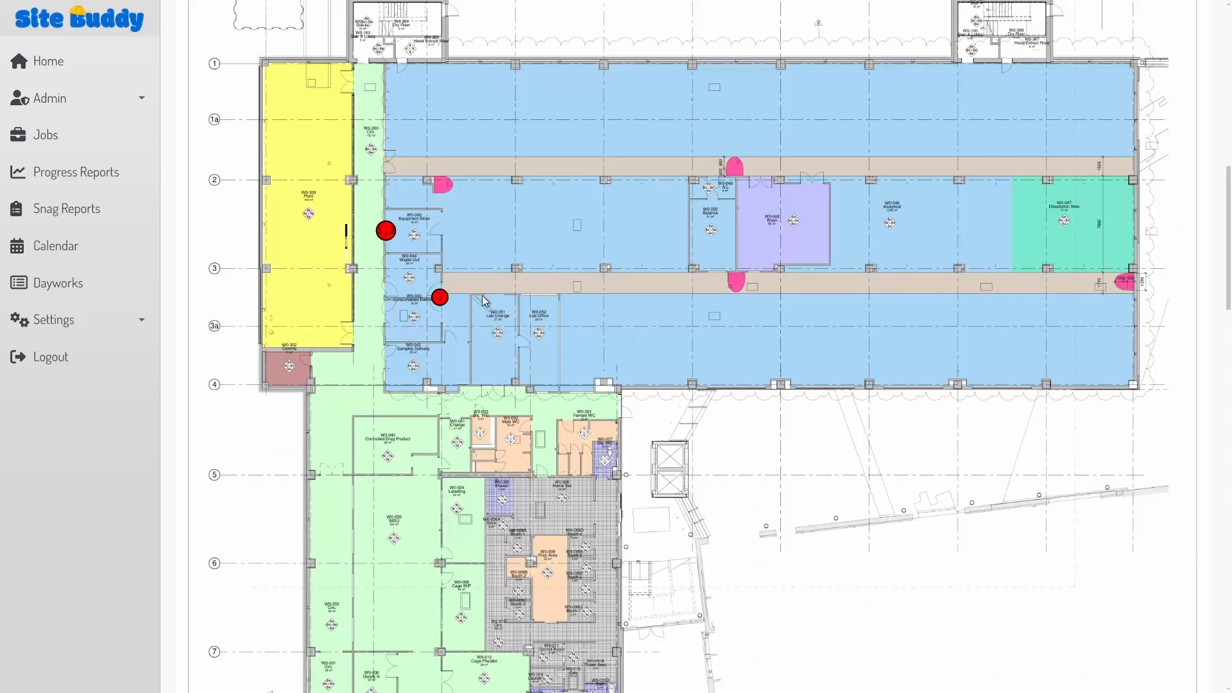
click(439, 297)
click(770, 523)
scroll(667, 426, down, 5)
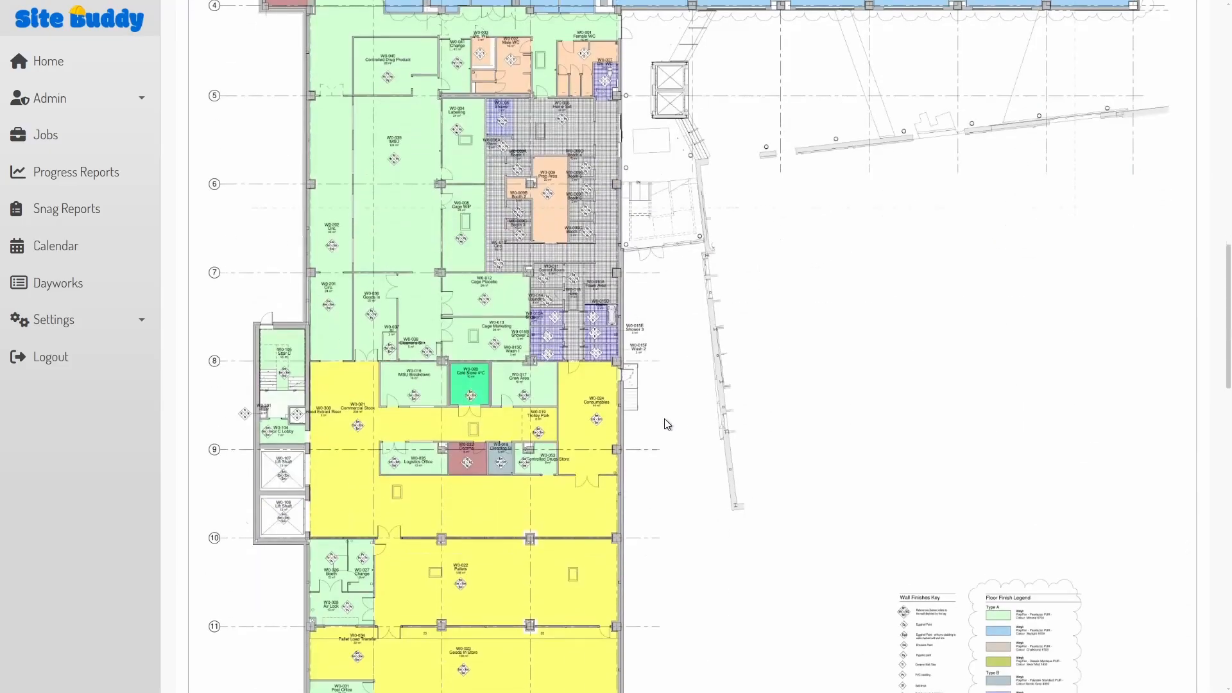
scroll(667, 424, down, 8)
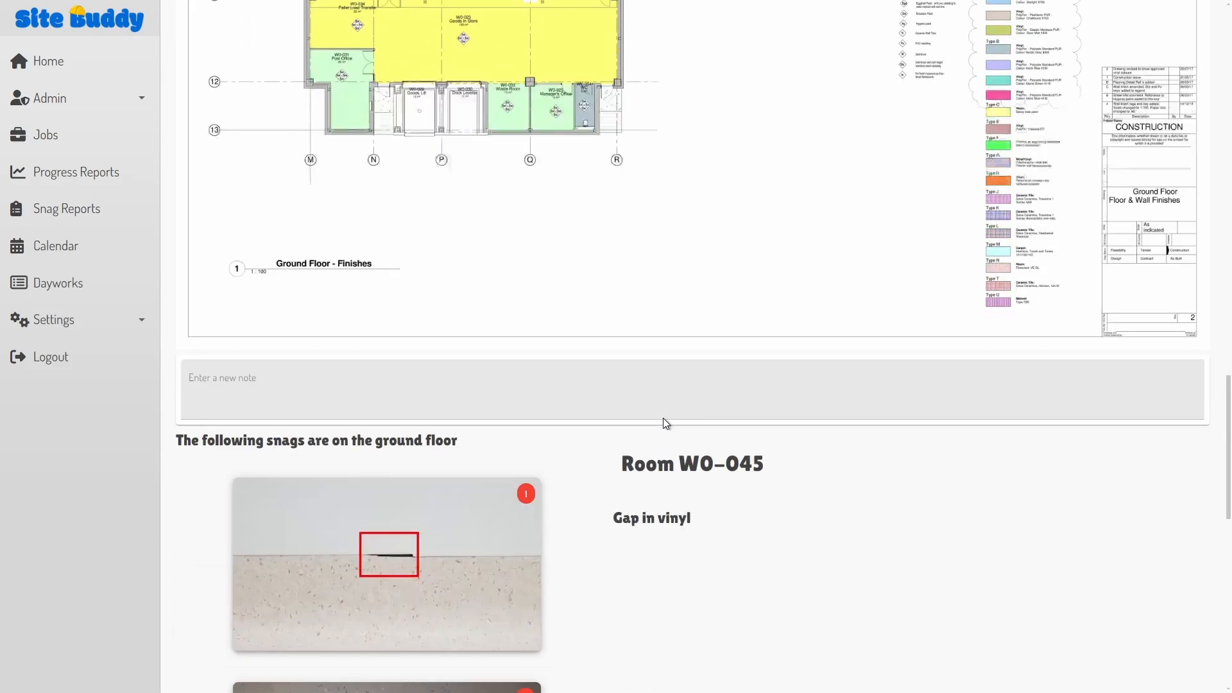
scroll(664, 420, down, 5)
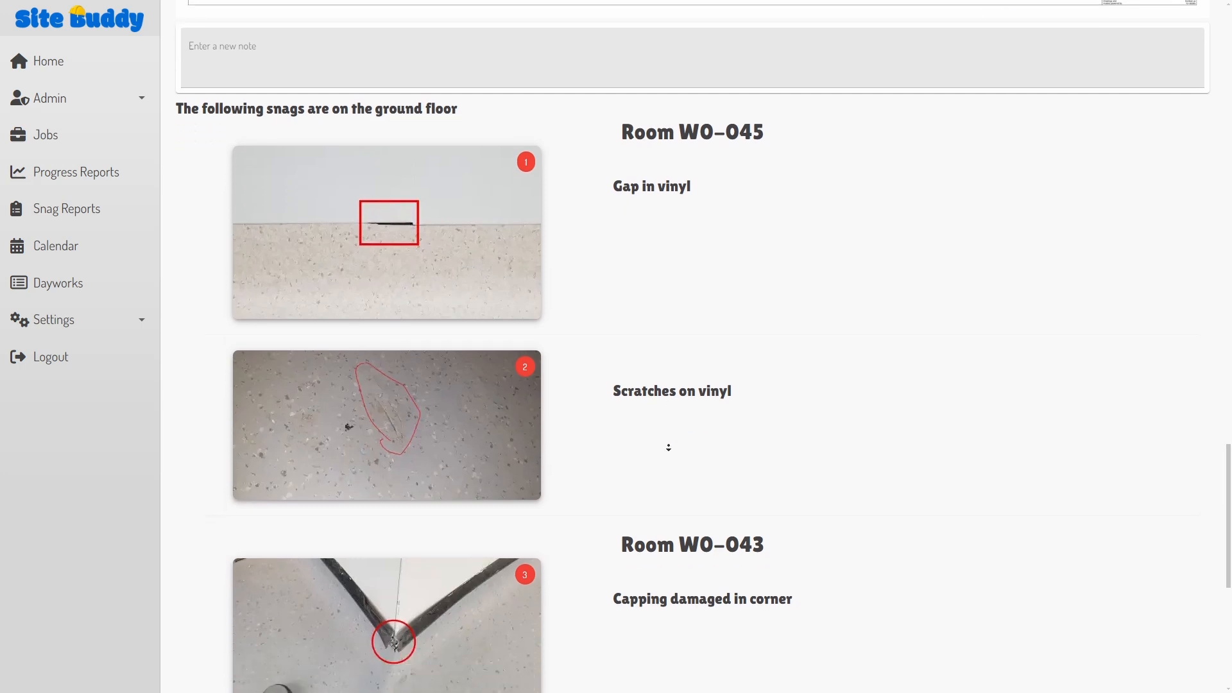
scroll(668, 447, down, 1)
Step: Add the note 'A note that I need to add' under the floor plan
scroll(489, 143, up, 1)
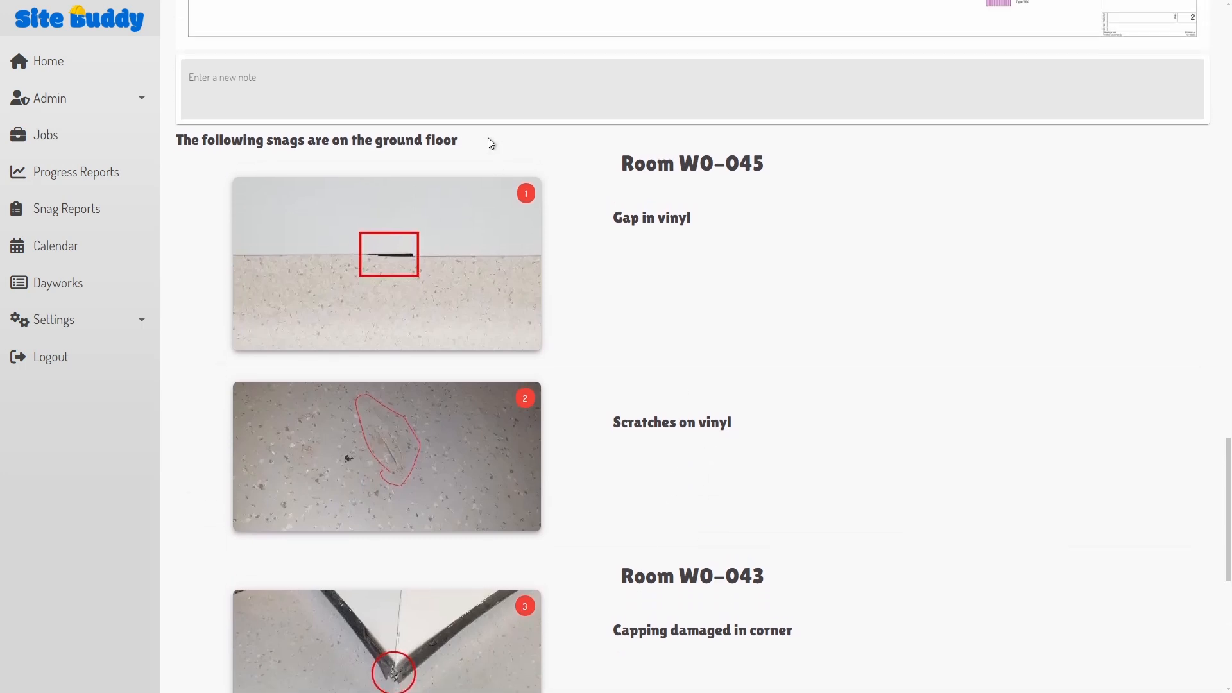
click(475, 101)
text(A note that I need to add)
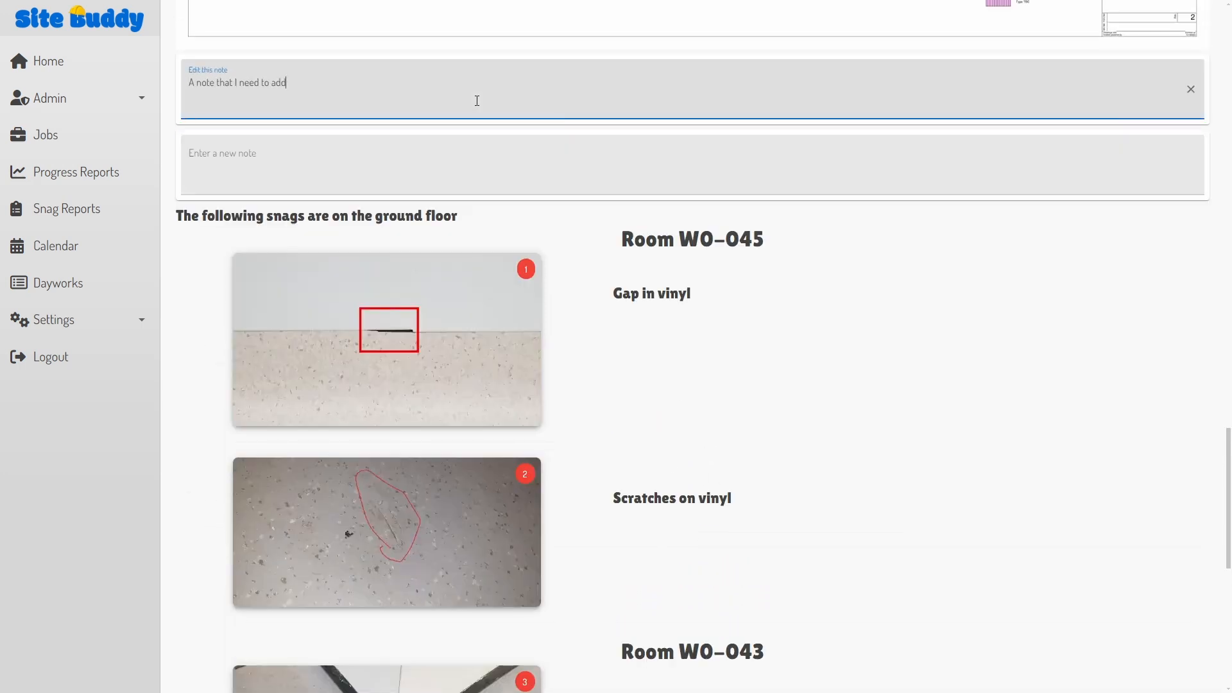
click(837, 329)
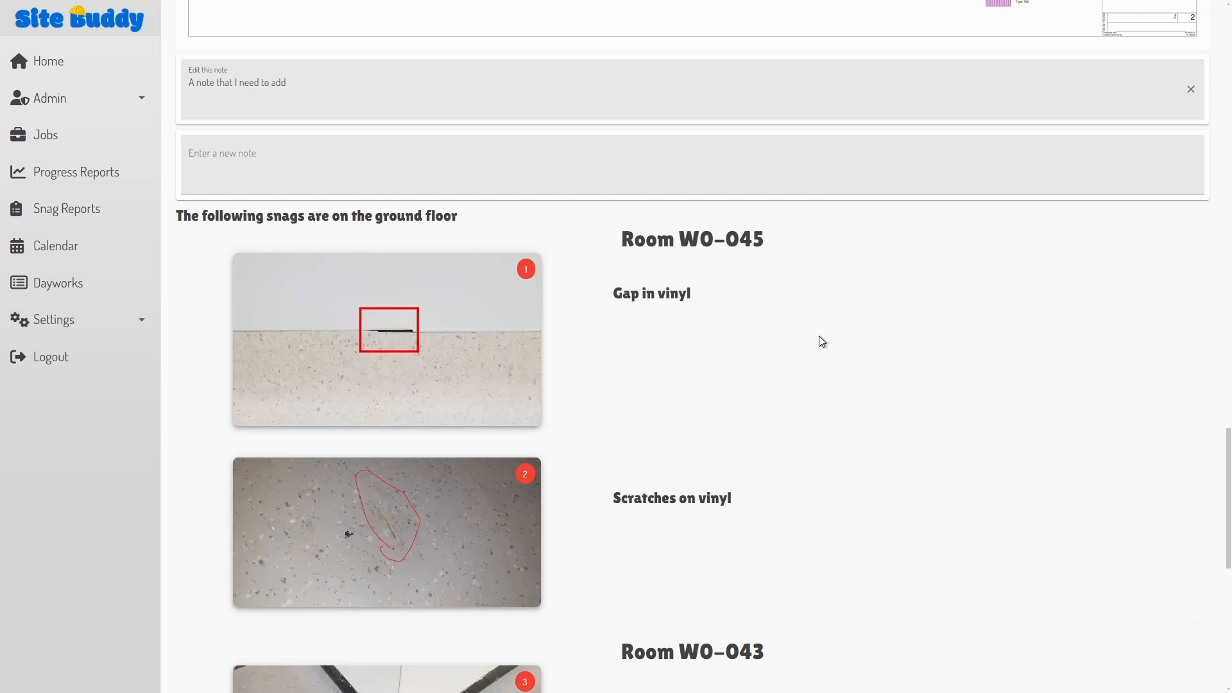
Step: Submit the snag report from the bottom of the preview
scroll(716, 254, down, 8)
scroll(716, 255, down, 1)
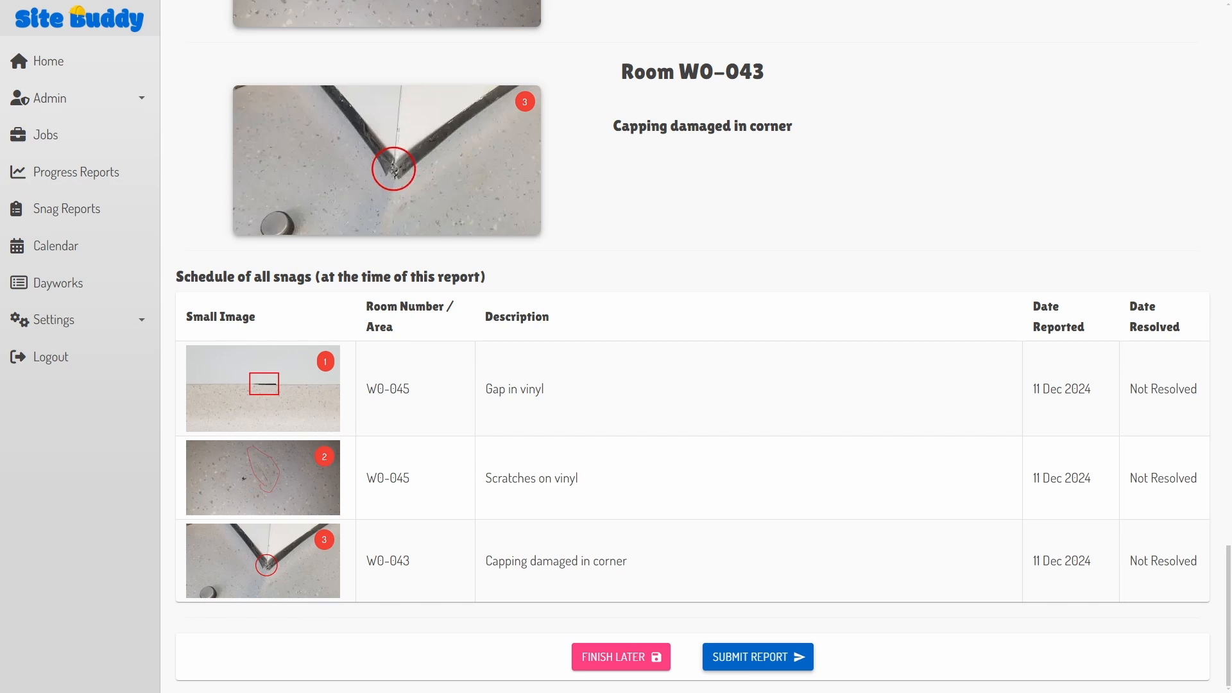
click(749, 662)
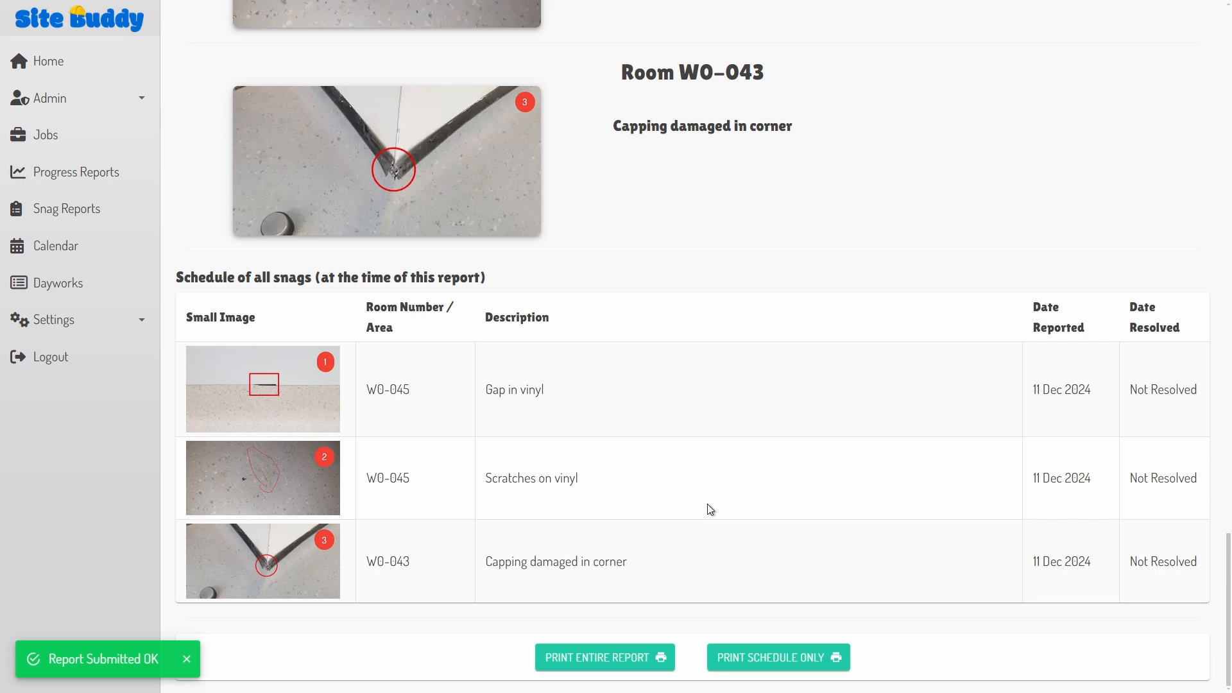
scroll(691, 522, up, 15)
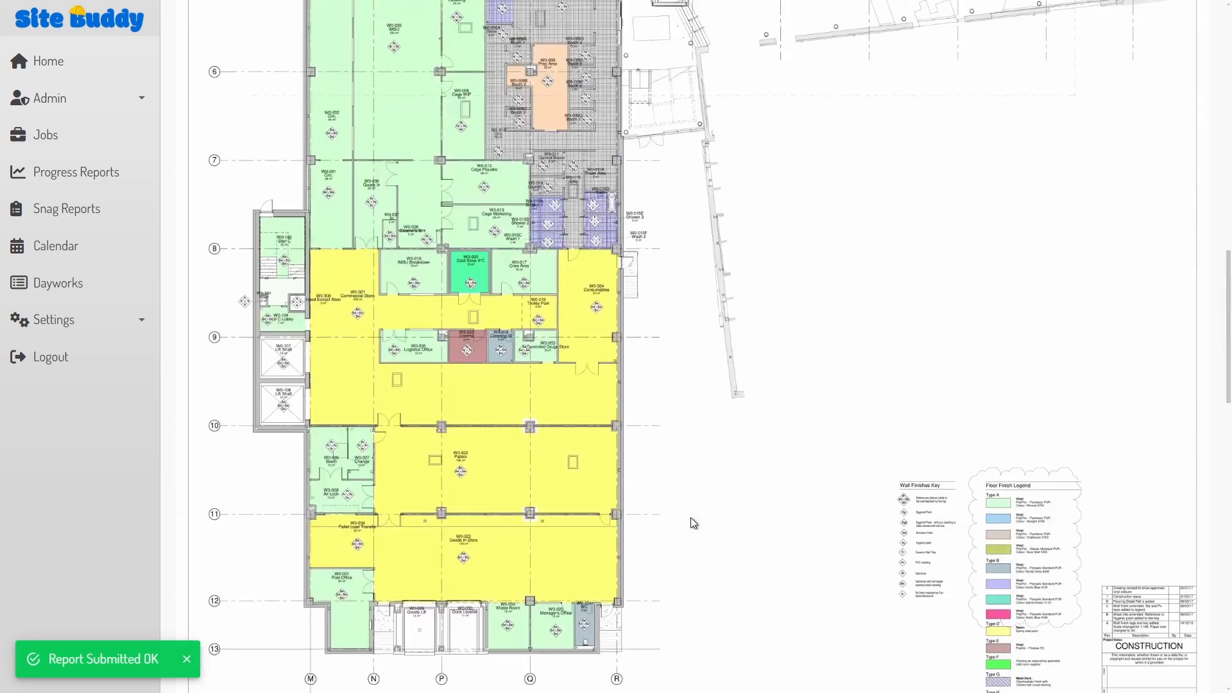
scroll(690, 517, up, 5)
Step: Start a new Heritage Horizon snag report on the Heritage Tower ground floor plan
click(53, 214)
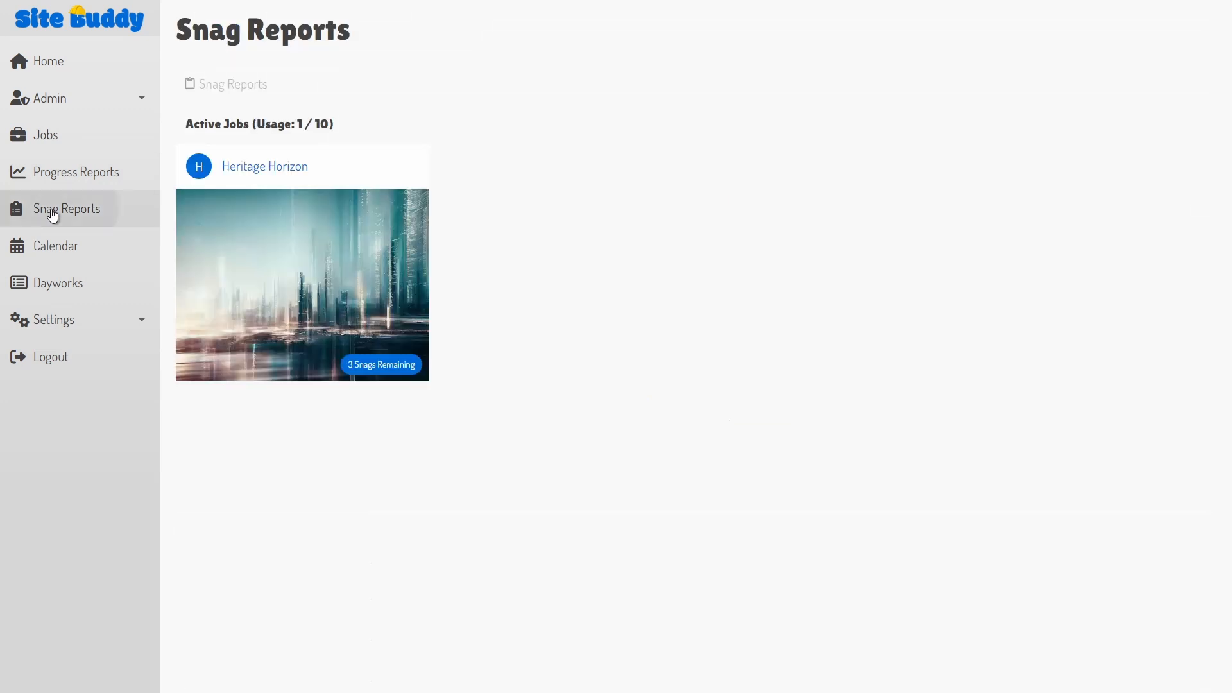
click(369, 258)
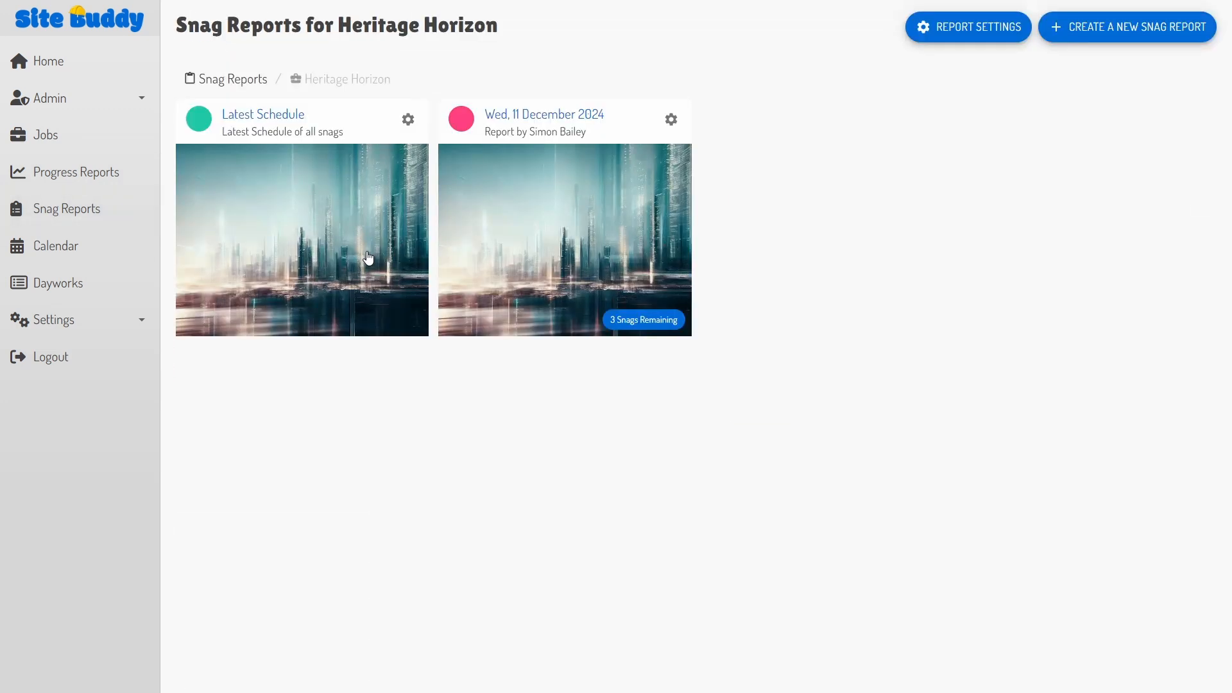
click(1141, 29)
click(739, 391)
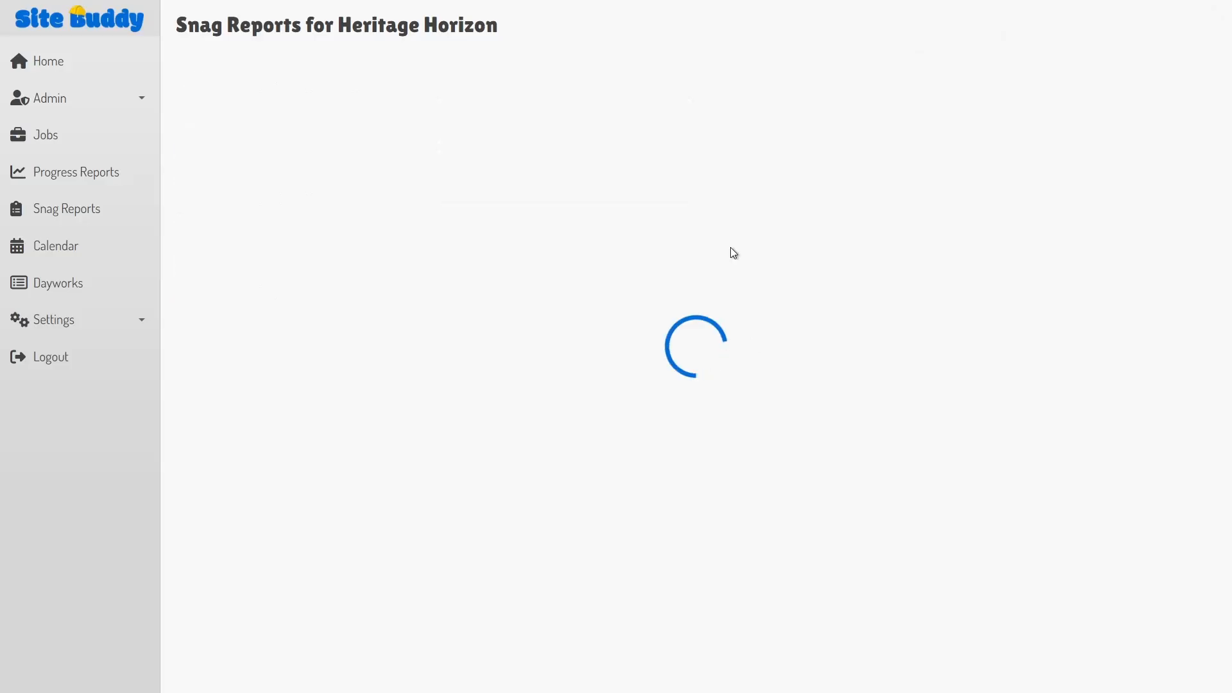
click(308, 199)
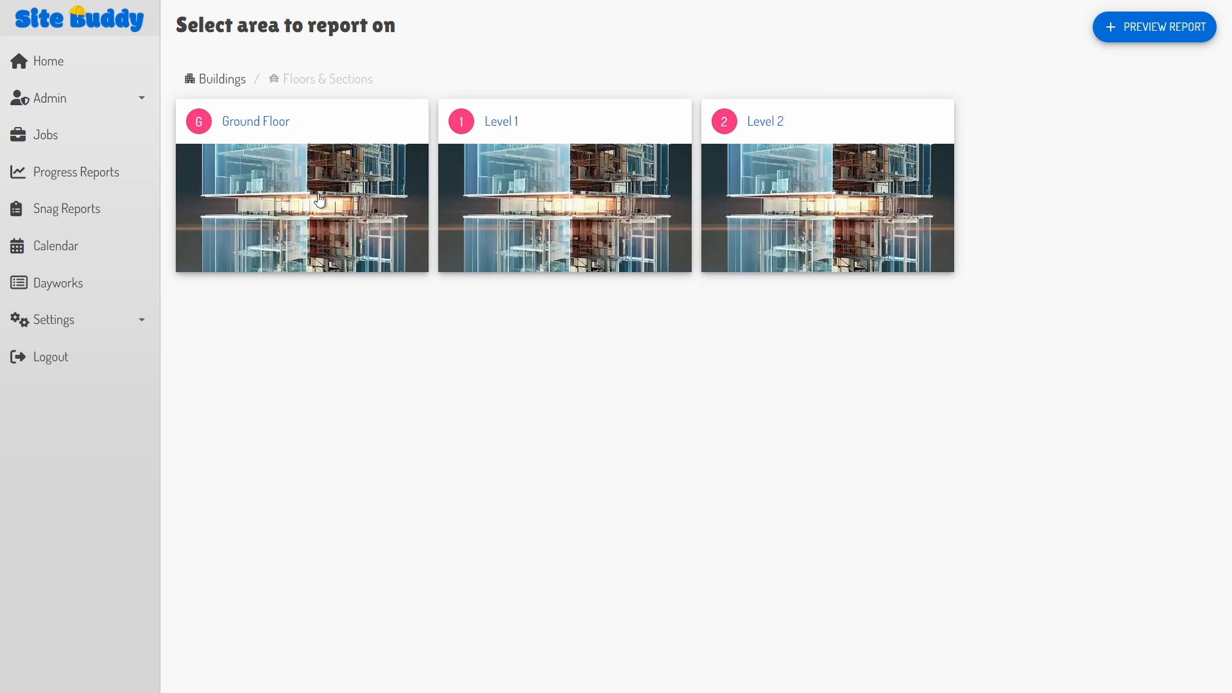
click(320, 201)
click(353, 220)
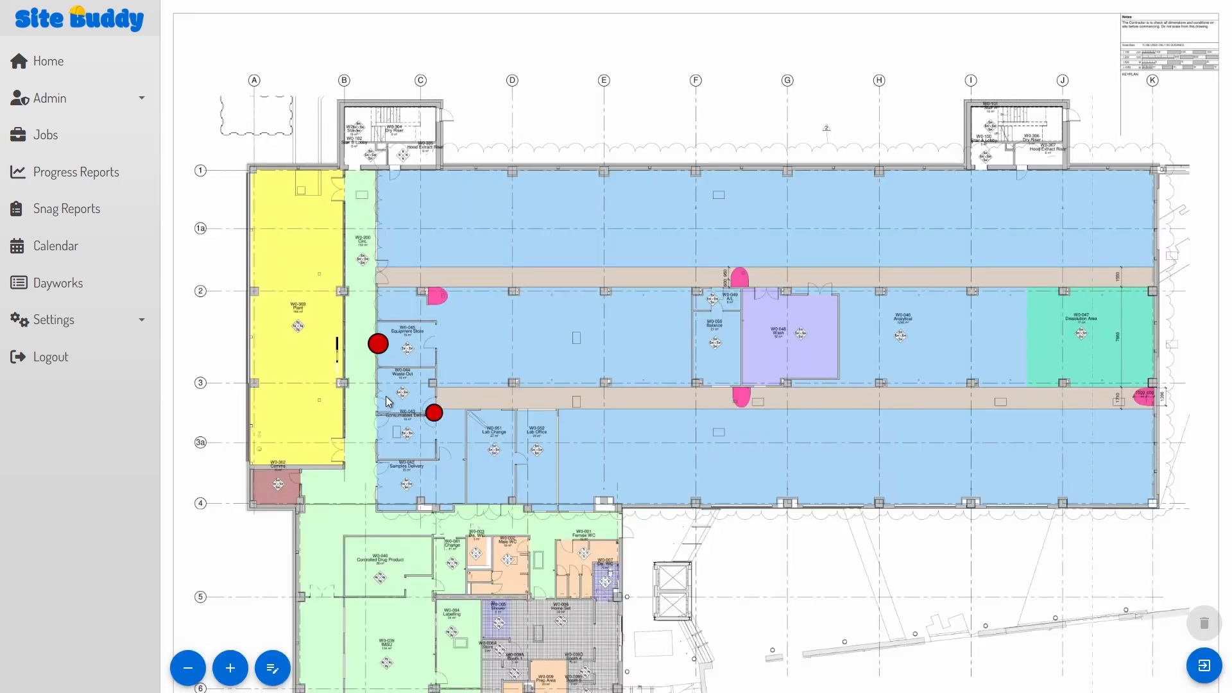
scroll(385, 395, up, 5)
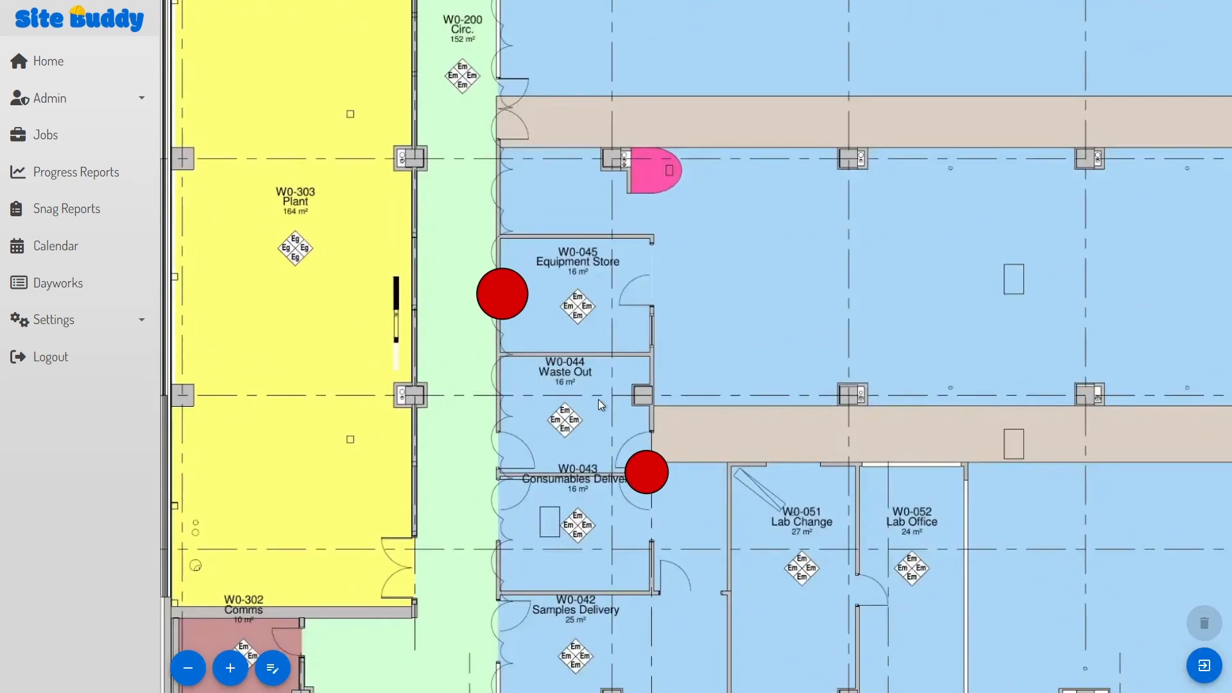
Step: Resolve W0-043's 'capping damaged in corner' snag and save the room
click(644, 477)
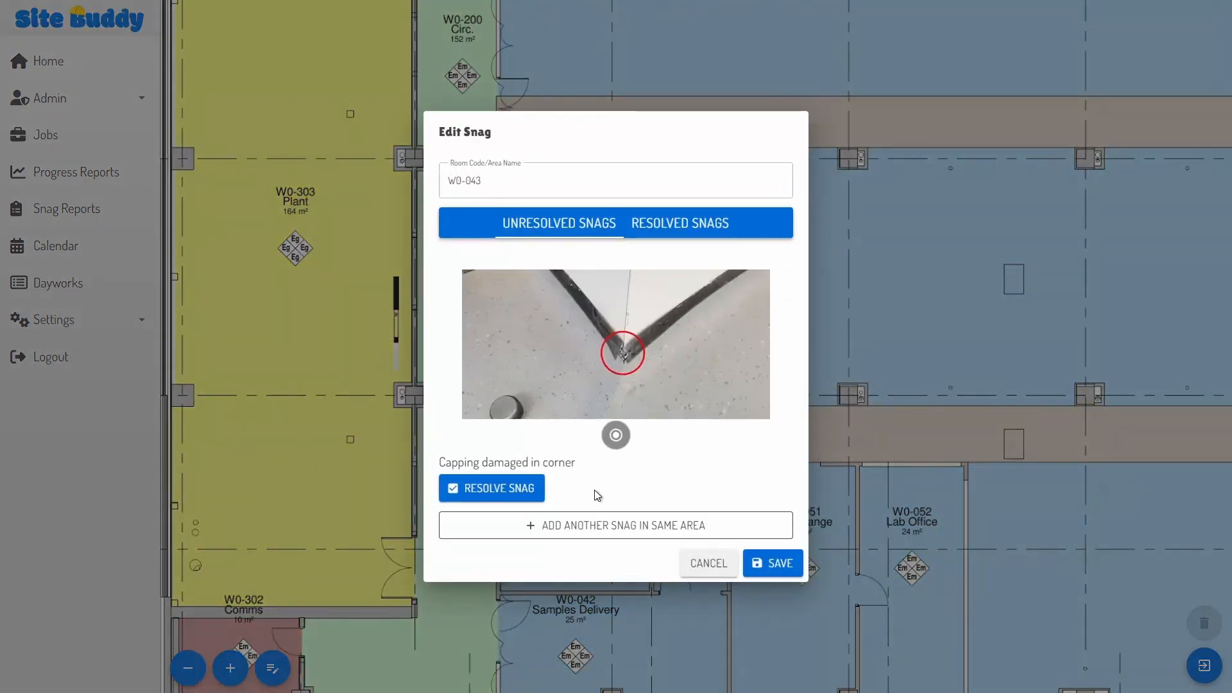
click(464, 494)
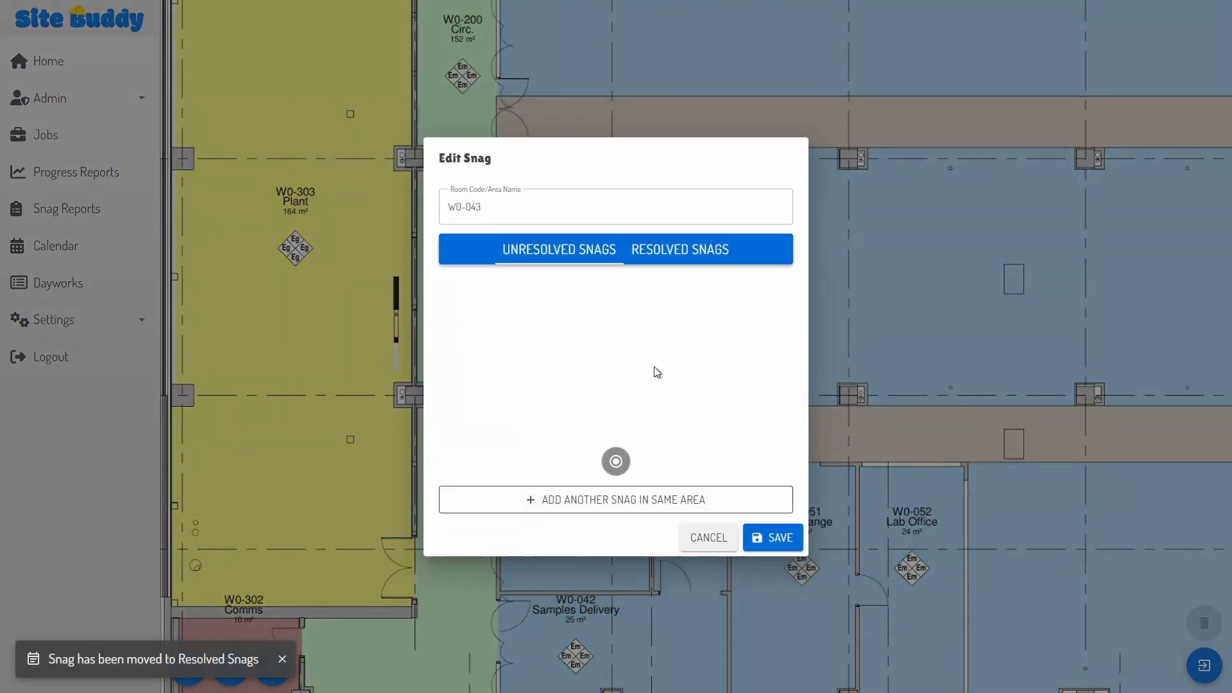
click(689, 254)
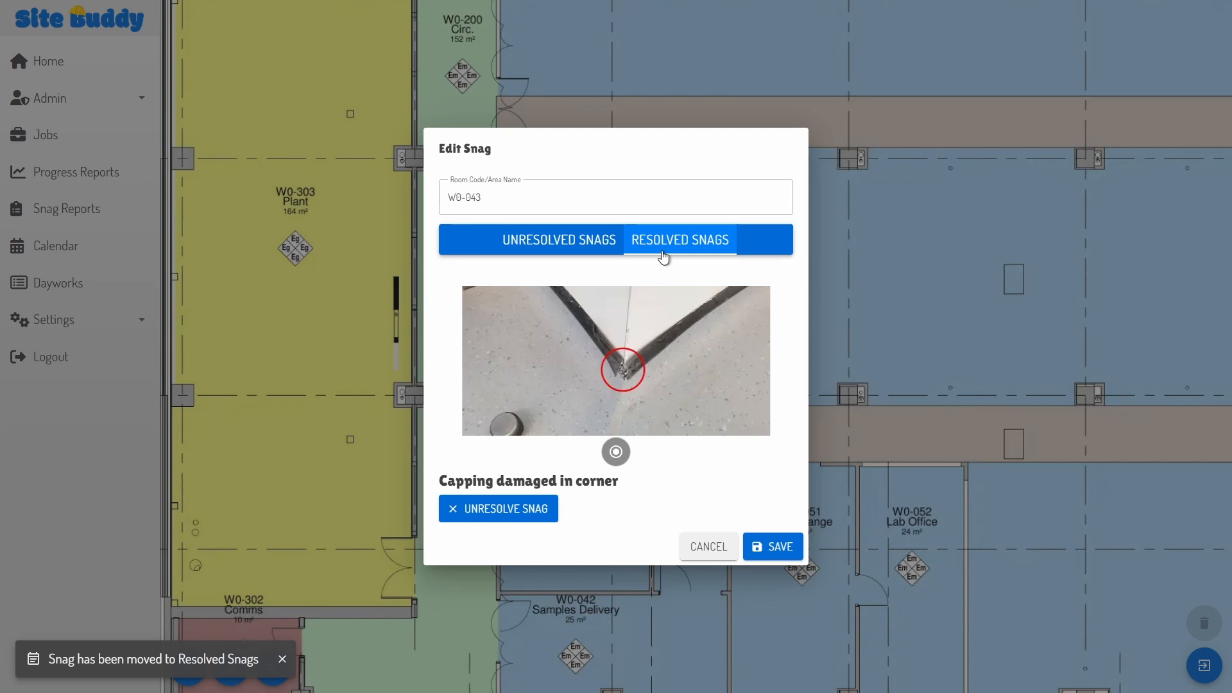
click(556, 244)
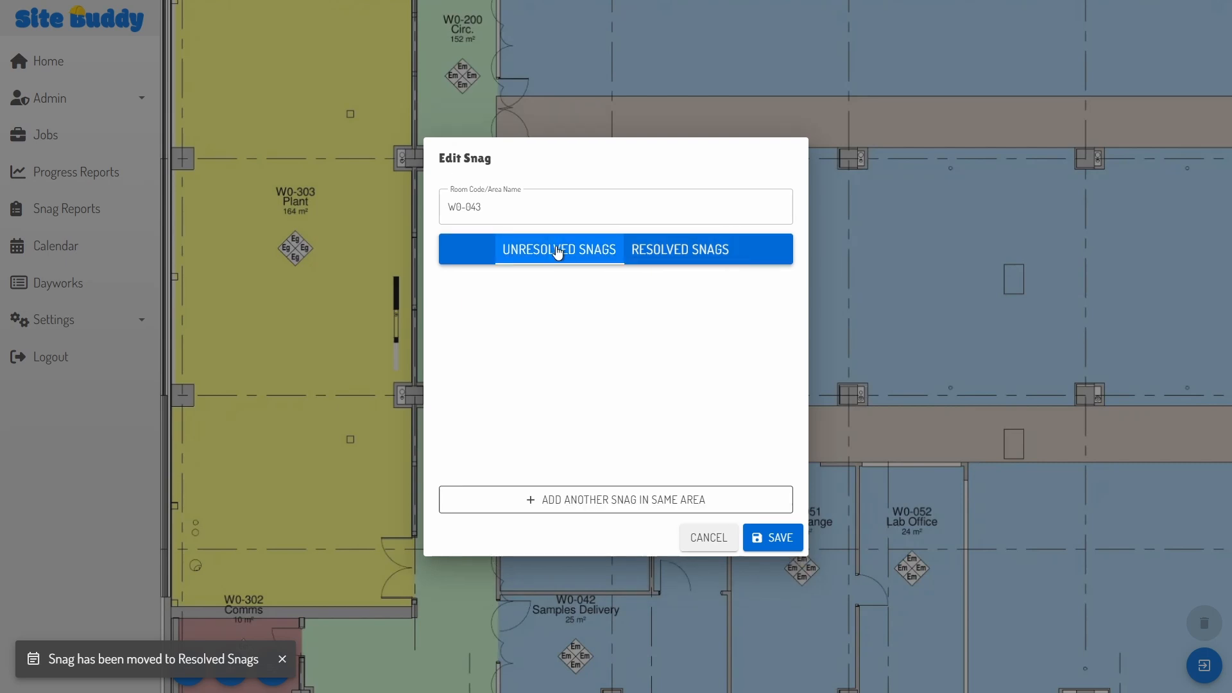
click(763, 542)
Step: Resolve the 'scratches on vinyl' snag in room W0-045
click(495, 299)
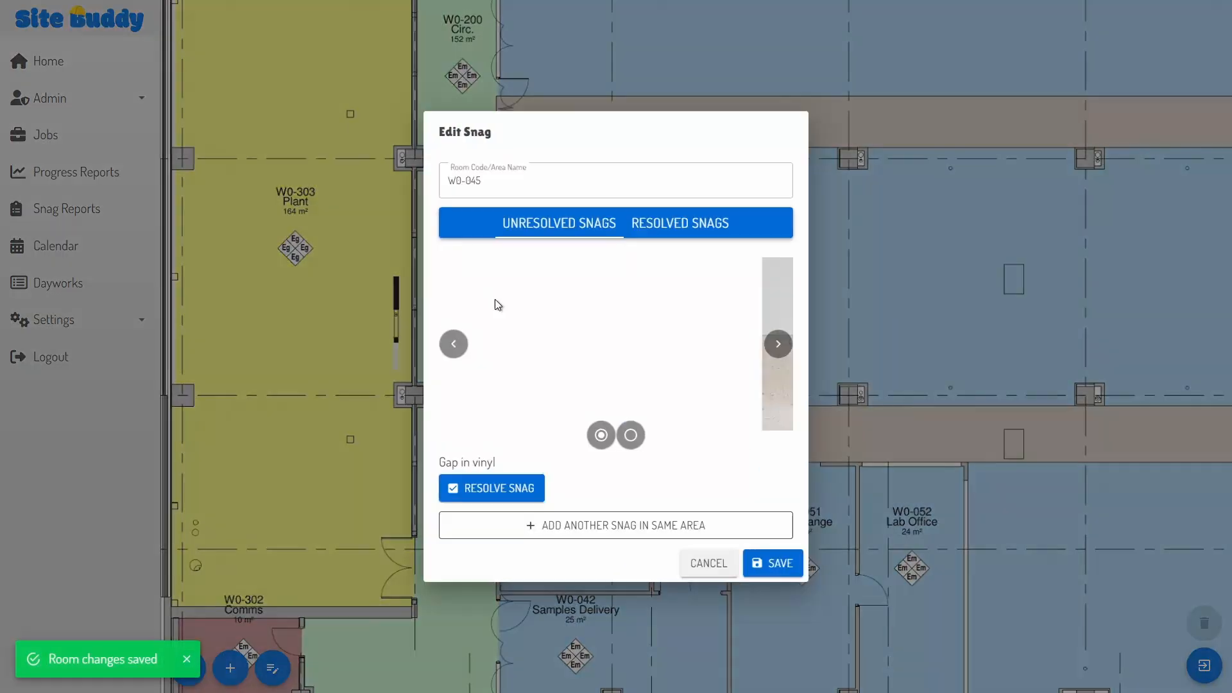
click(779, 343)
click(538, 488)
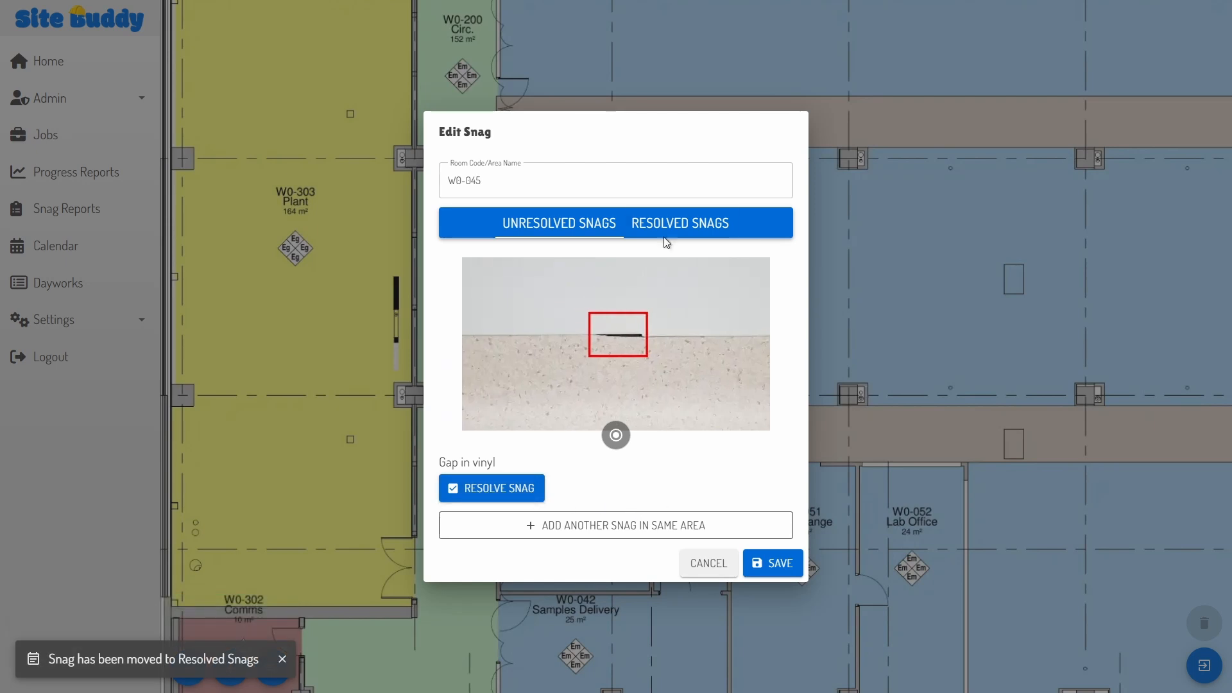
click(667, 231)
Step: Save the W0-045 changes and create a 'Crack in wall' snag for room W0-051
click(768, 544)
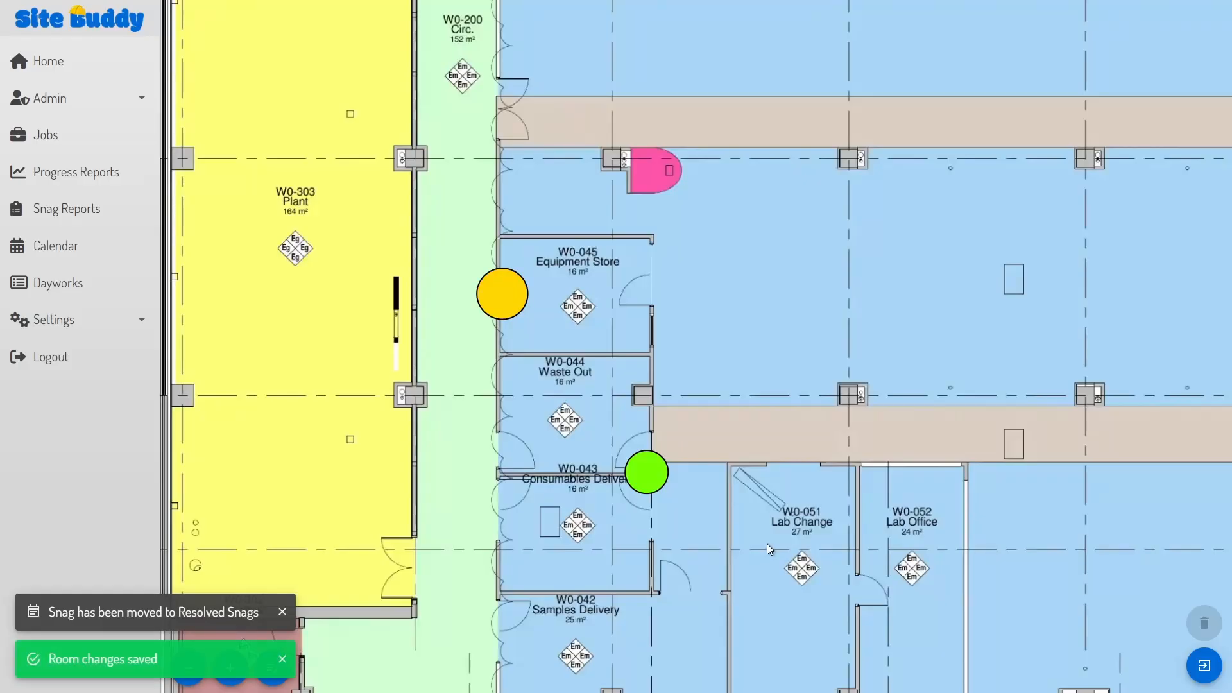
click(838, 474)
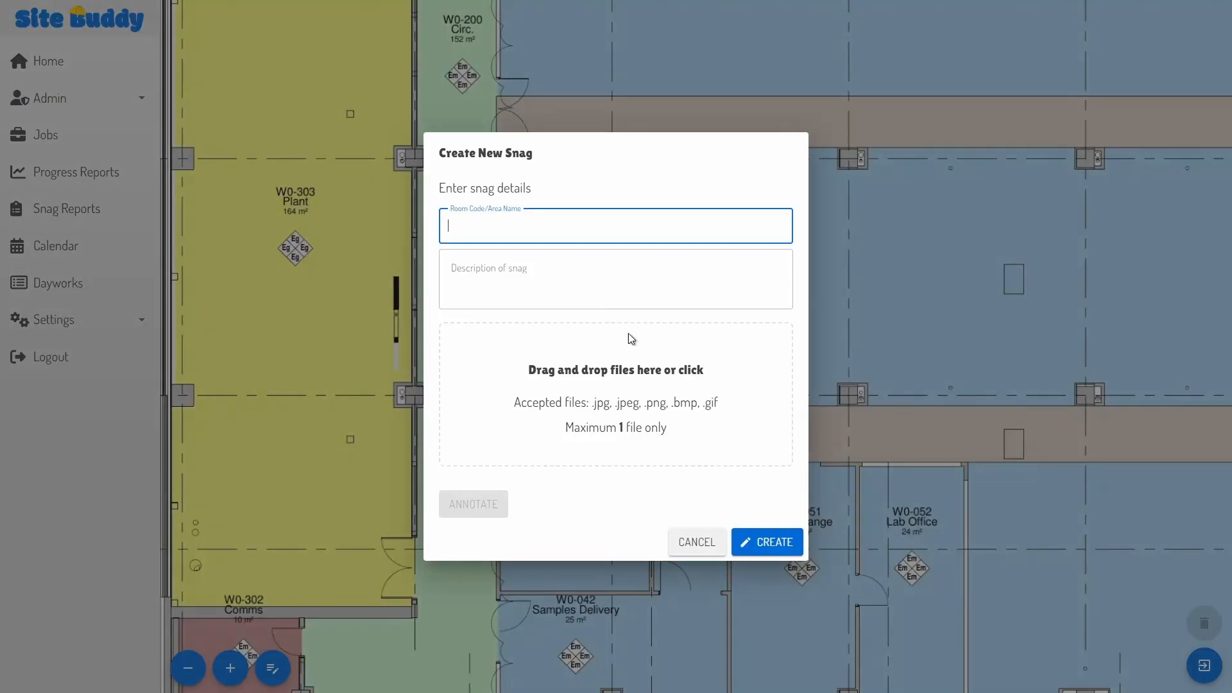
text(W0-05)
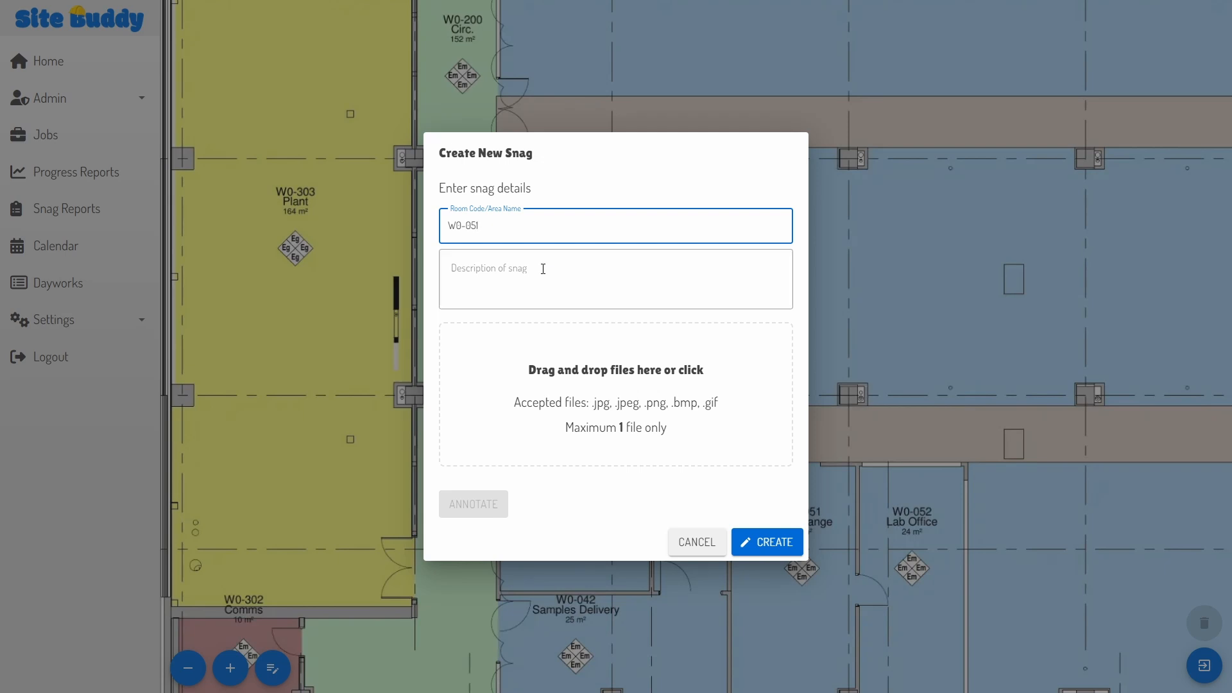
text(1)
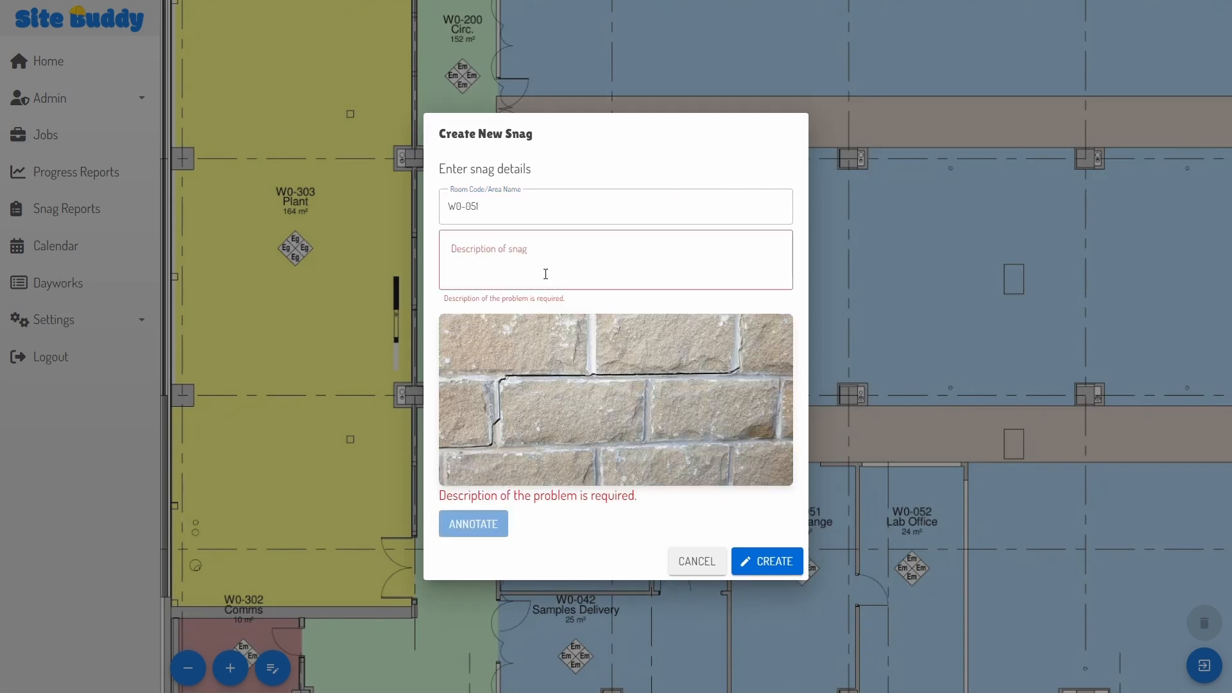
click(557, 254)
text(Crack in wall)
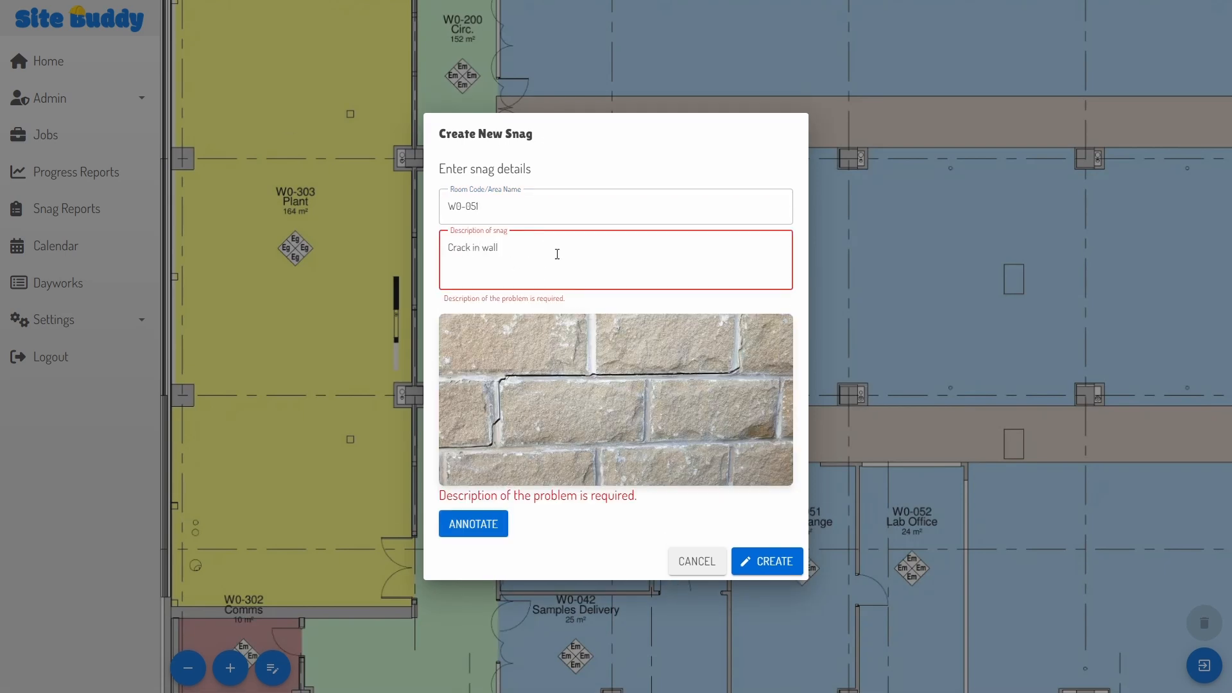
click(773, 544)
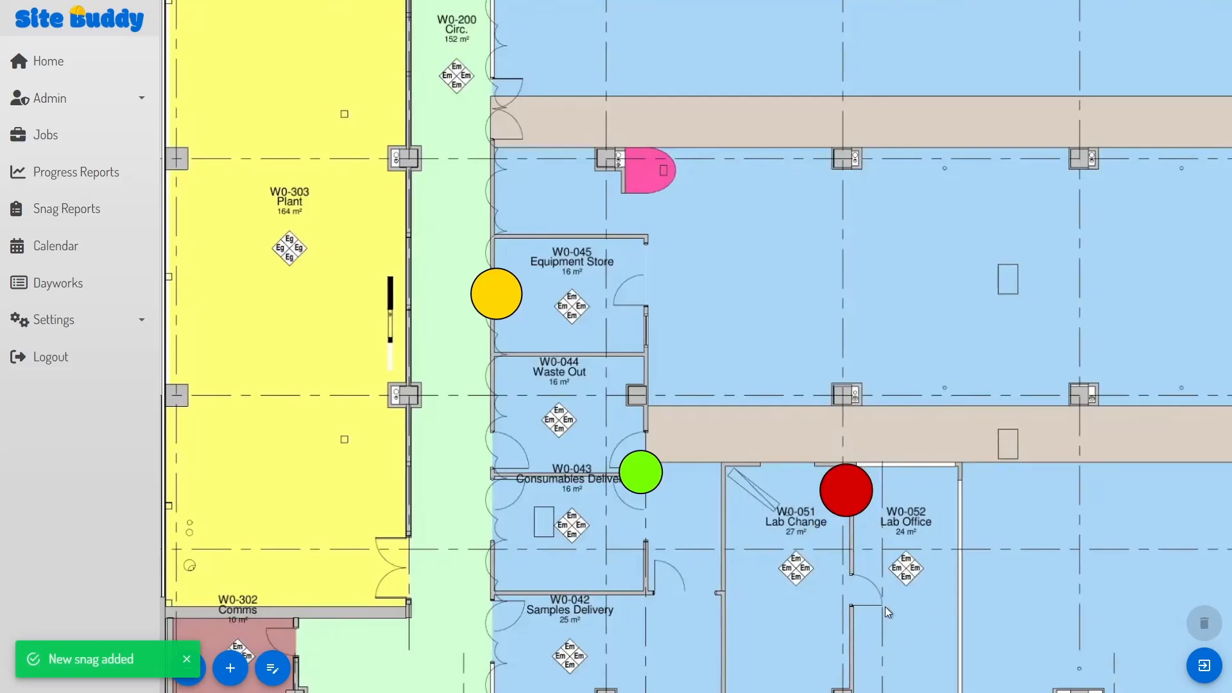
click(1199, 669)
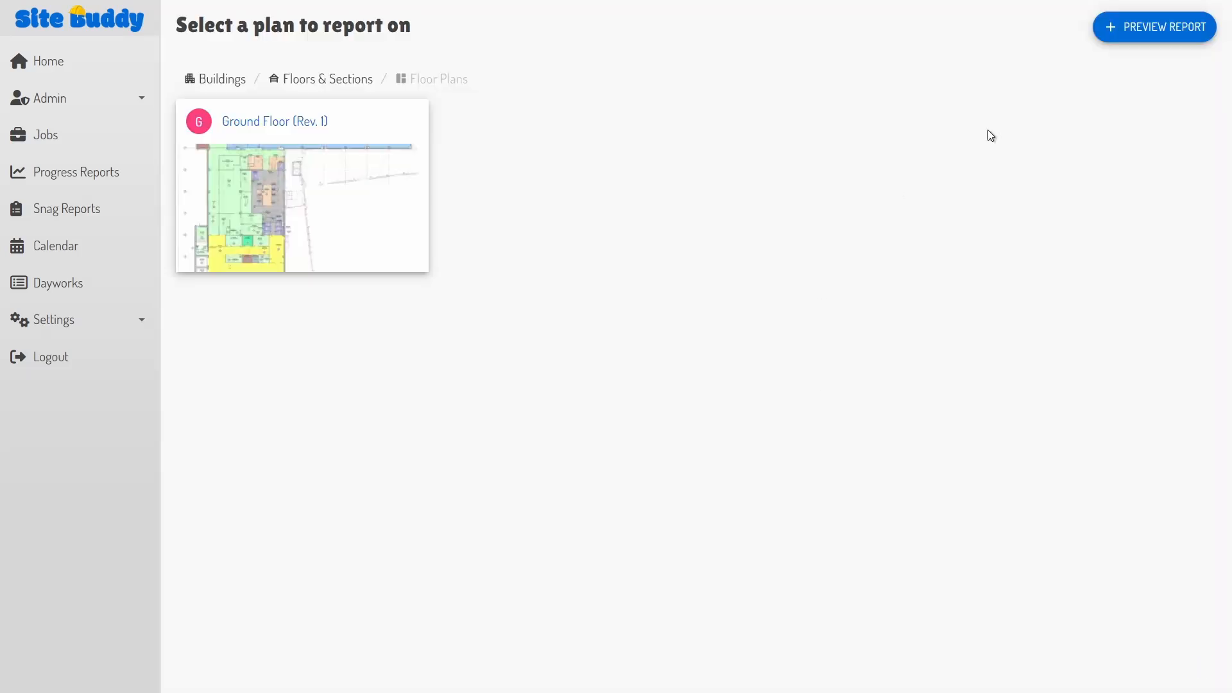
Step: Preview the new ground-floor report, scroll through it, and submit it
click(1162, 29)
click(758, 440)
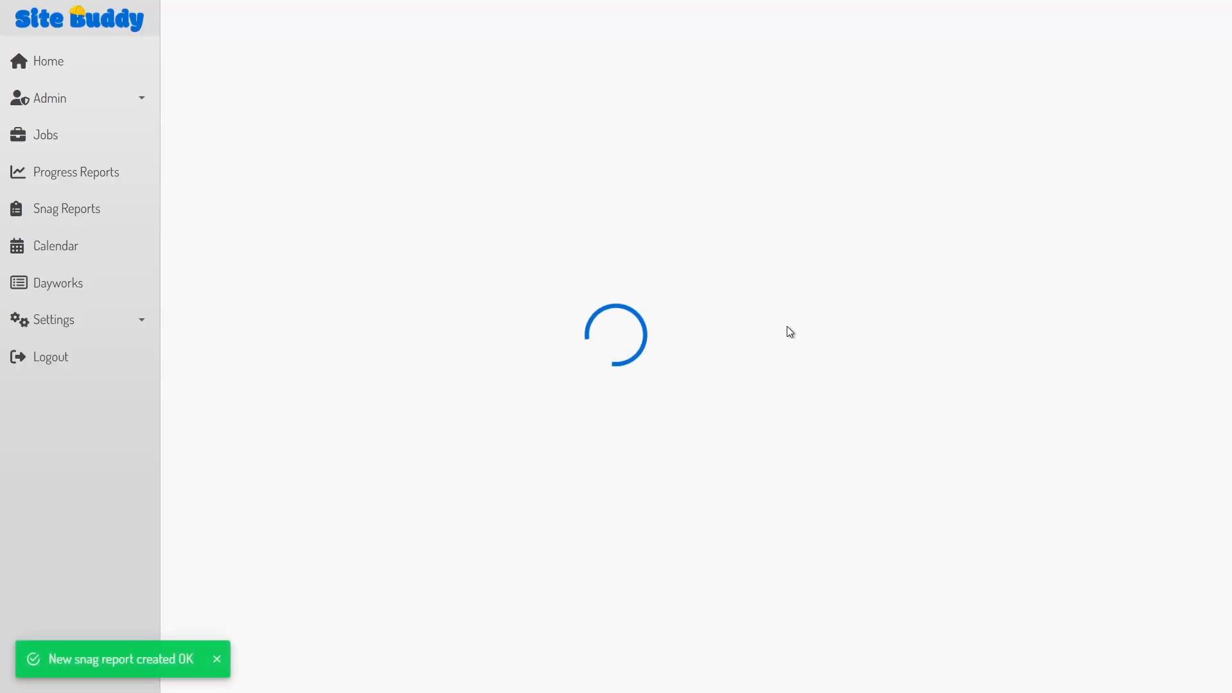
scroll(859, 249, down, 1)
scroll(859, 249, down, 9)
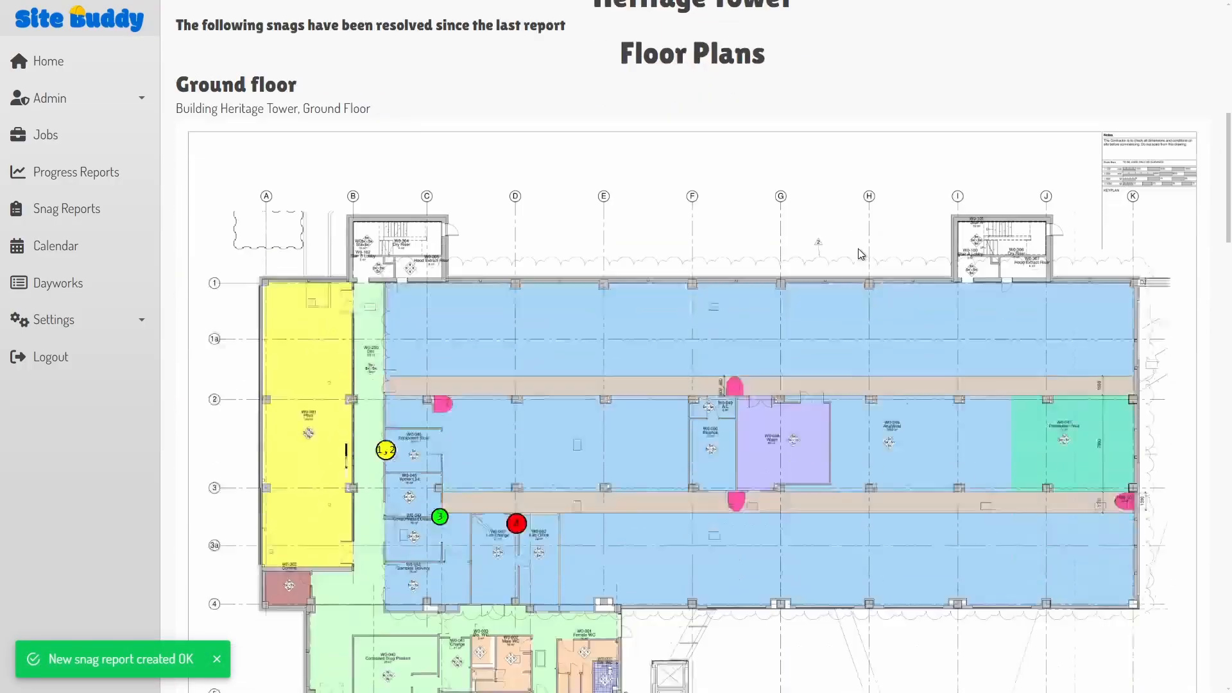
scroll(857, 248, down, 20)
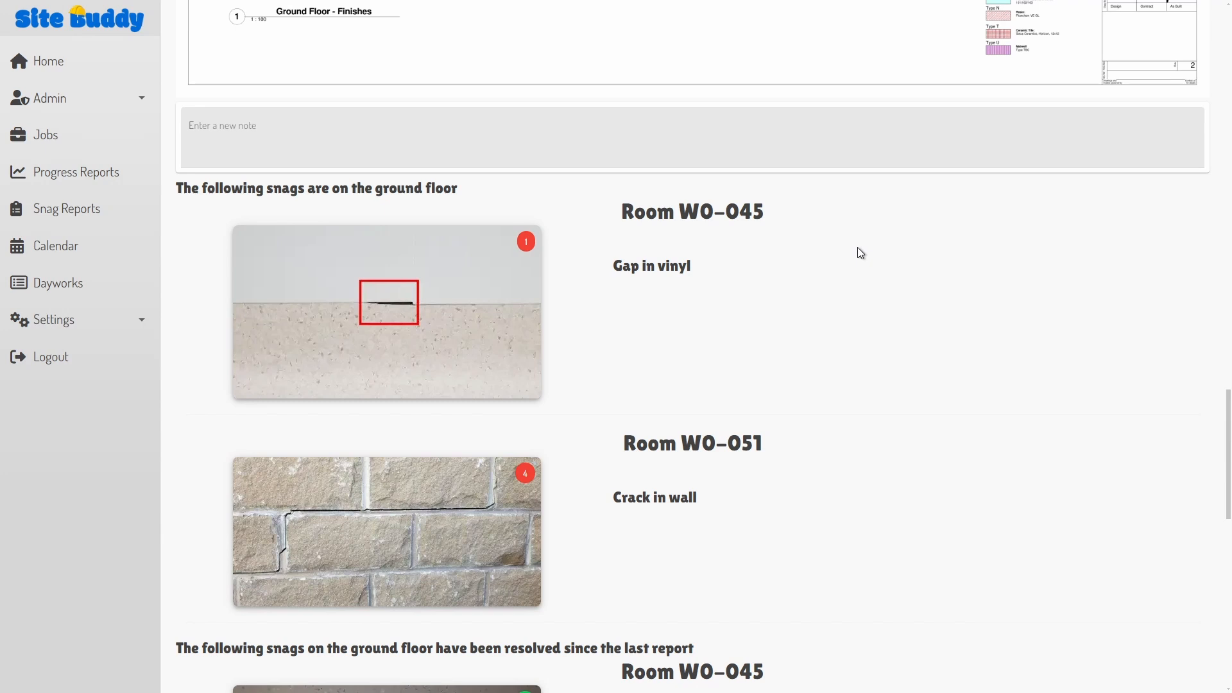
scroll(857, 247, down, 8)
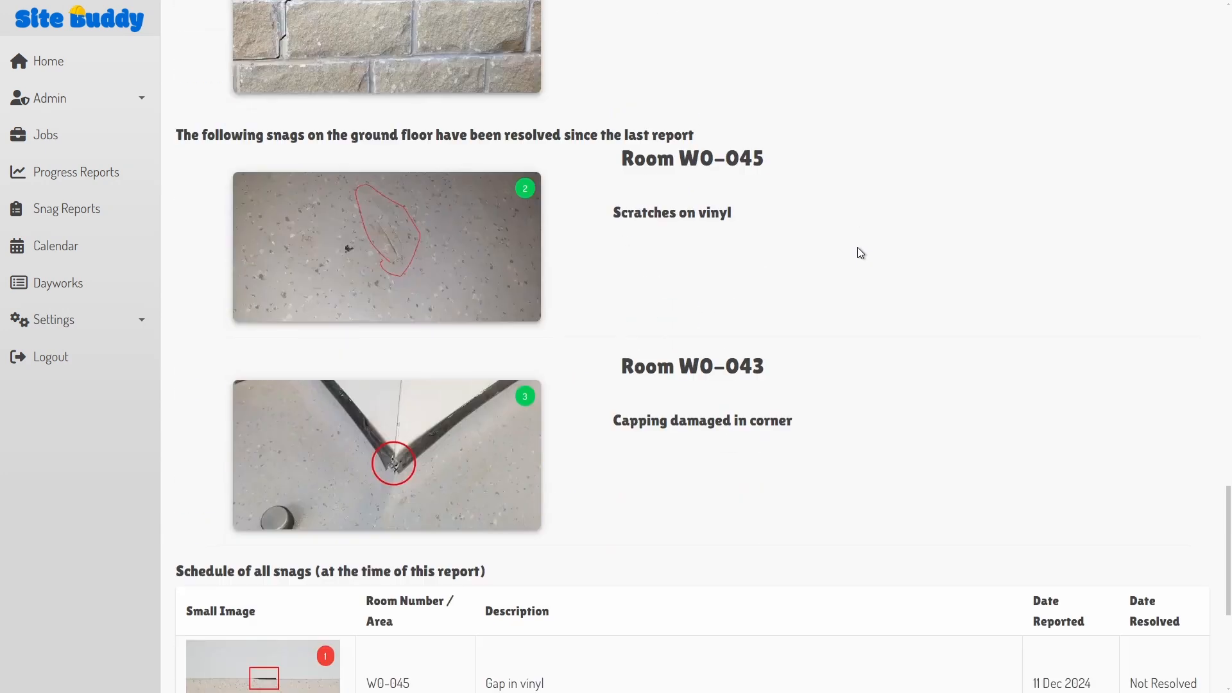
scroll(857, 249, down, 6)
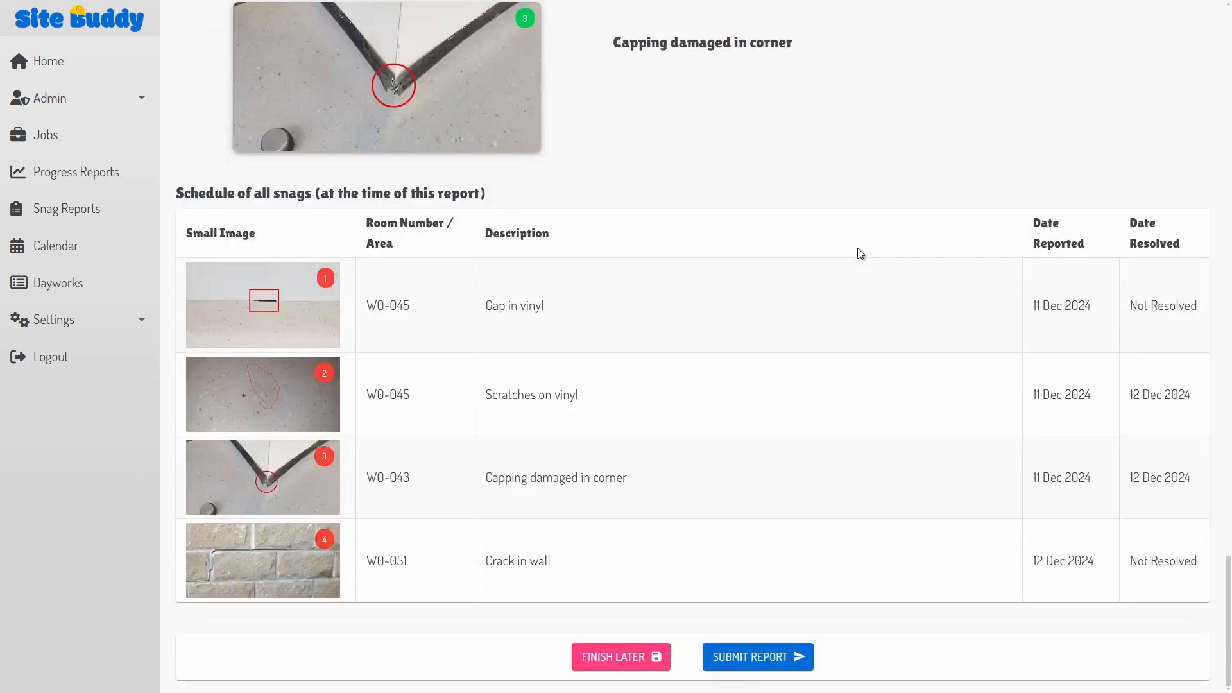
click(759, 659)
Step: Print Heritage Horizon's Latest Schedule of snags to a PDF
click(48, 210)
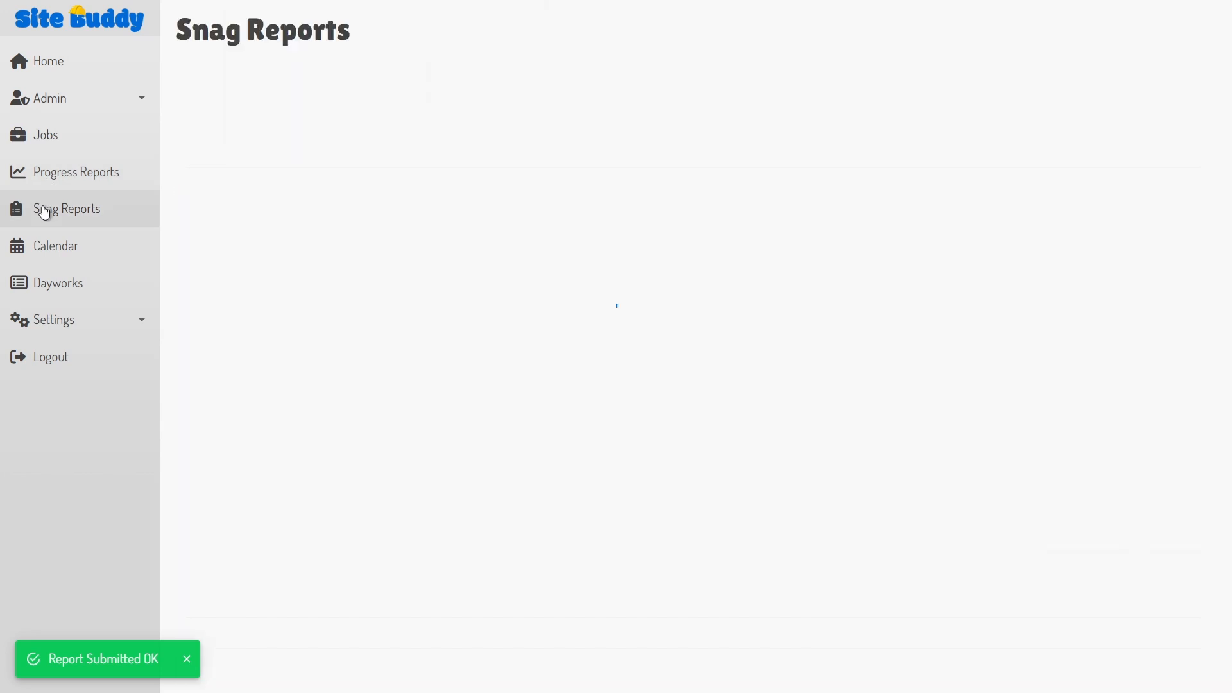
click(297, 256)
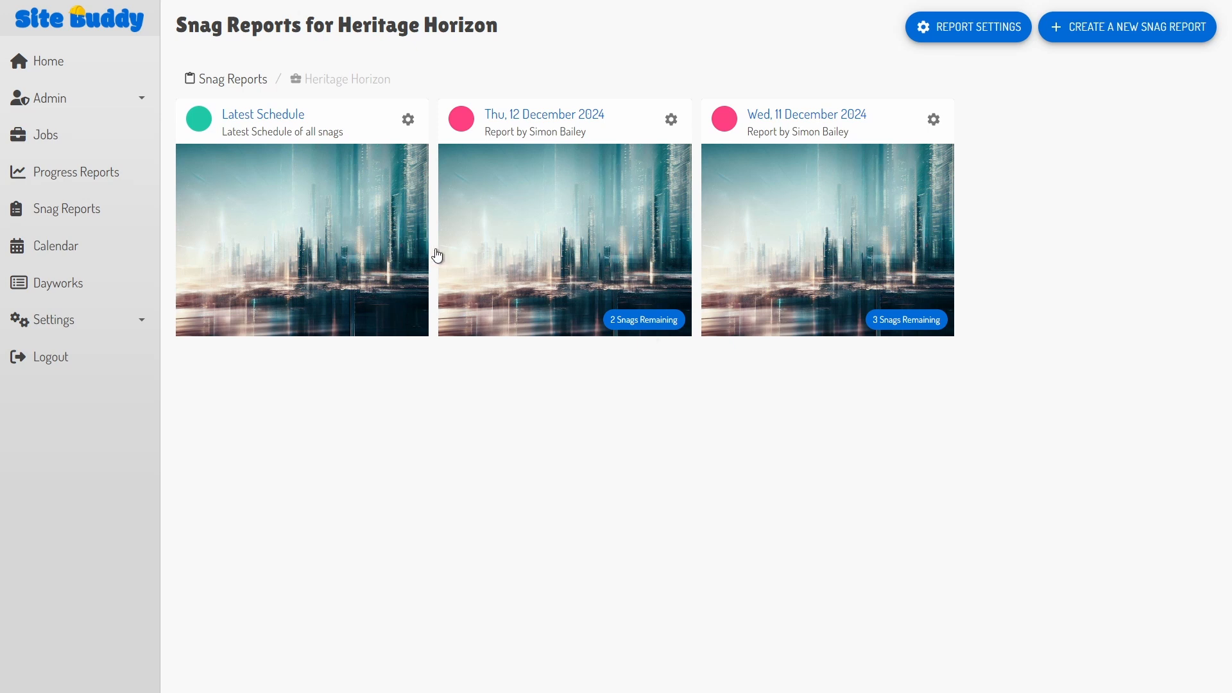
click(381, 250)
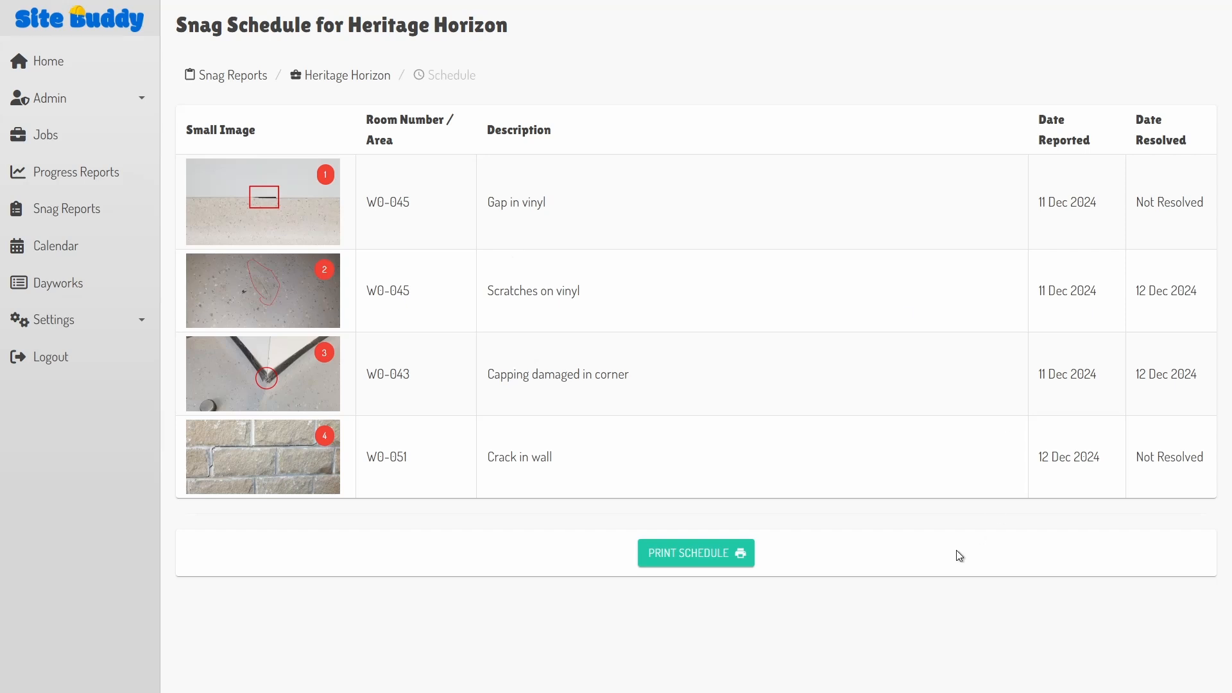
click(727, 560)
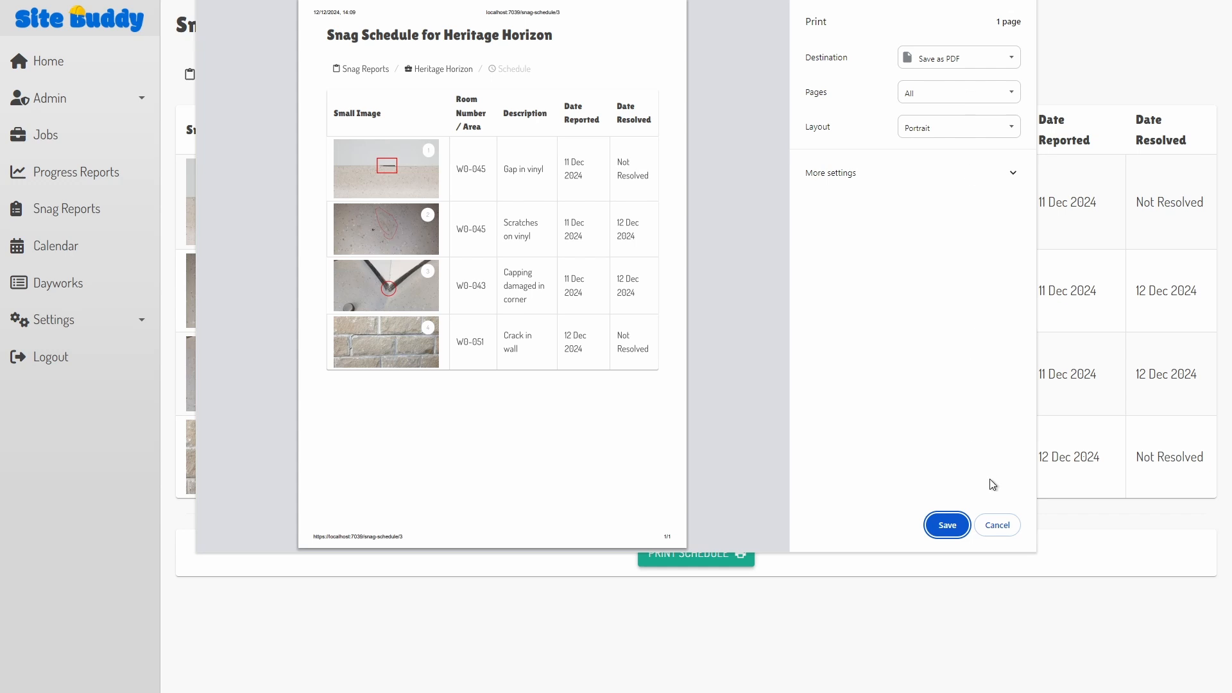
click(997, 525)
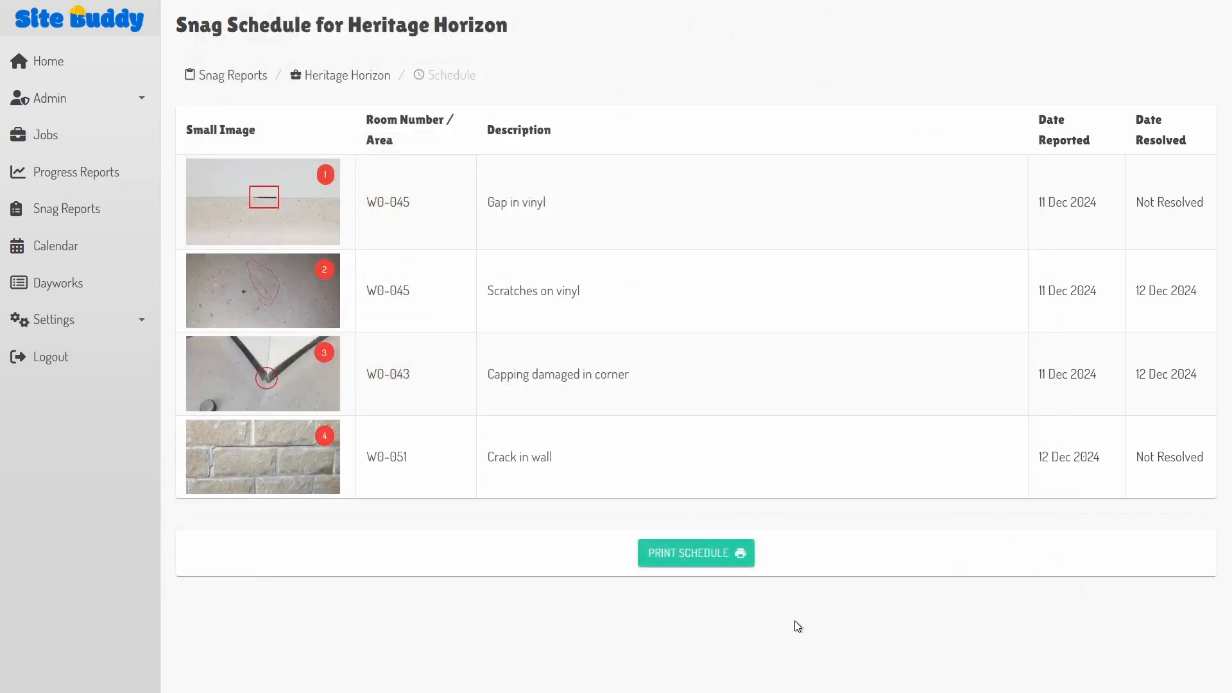
click(360, 77)
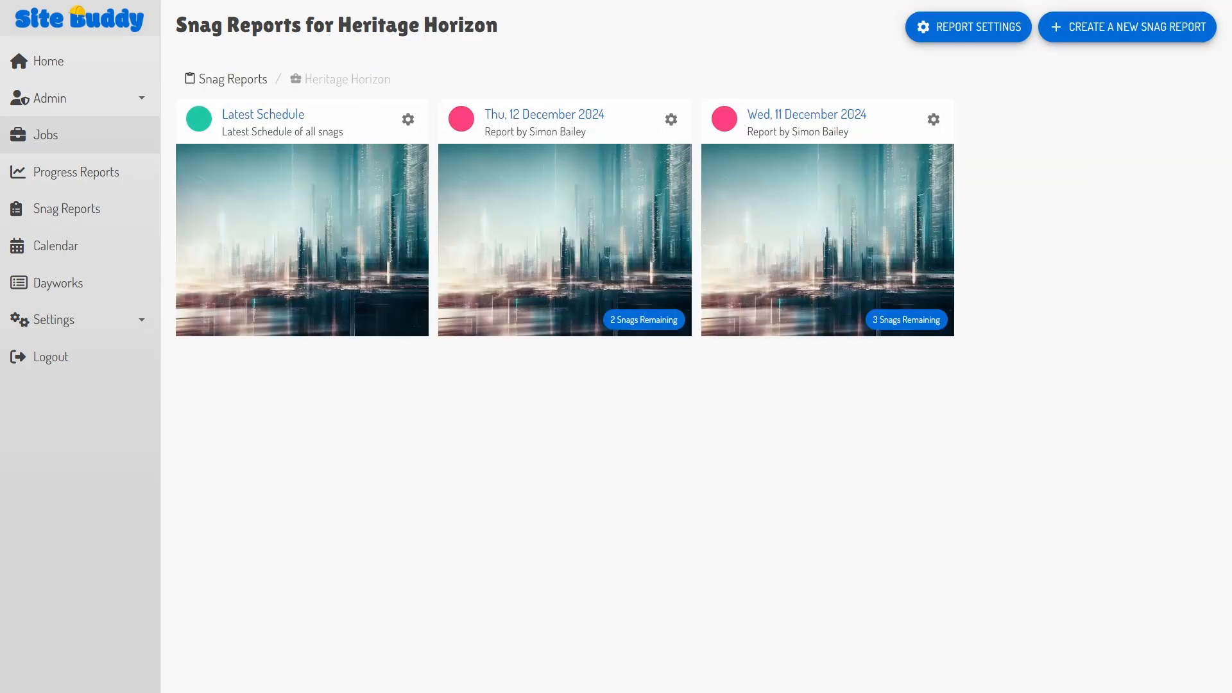
Step: On the Jobs page, begin marking Heritage Horizon complete and answer the confirmation
click(53, 146)
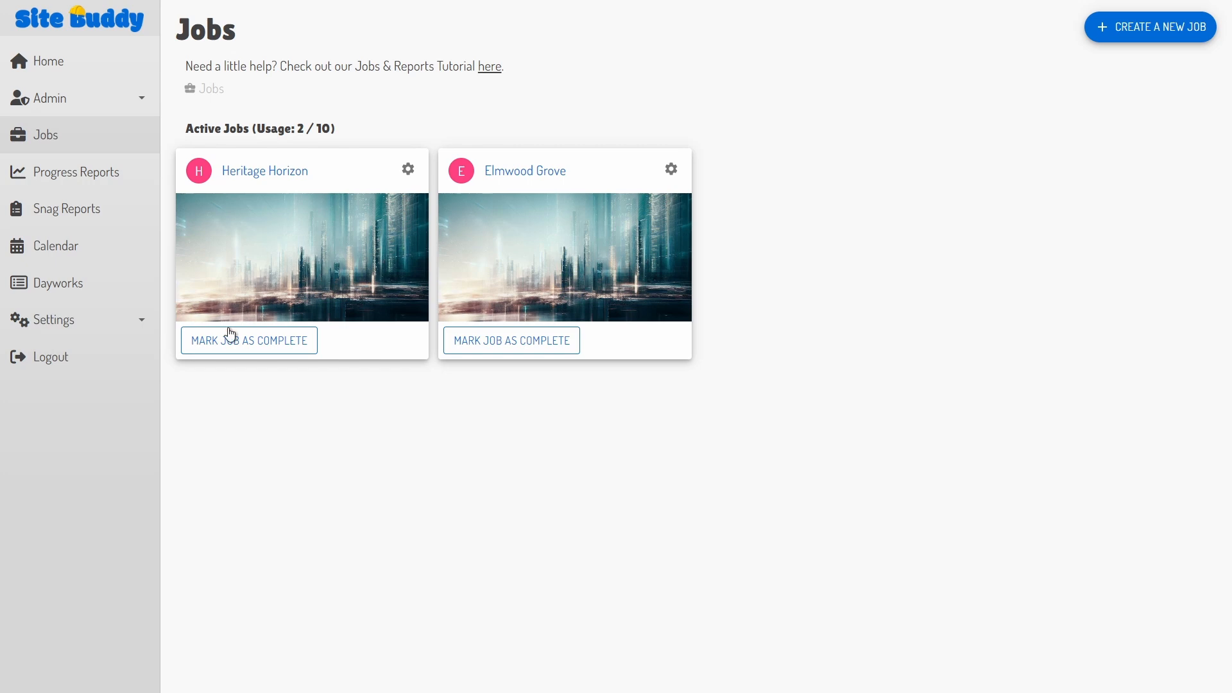
click(244, 350)
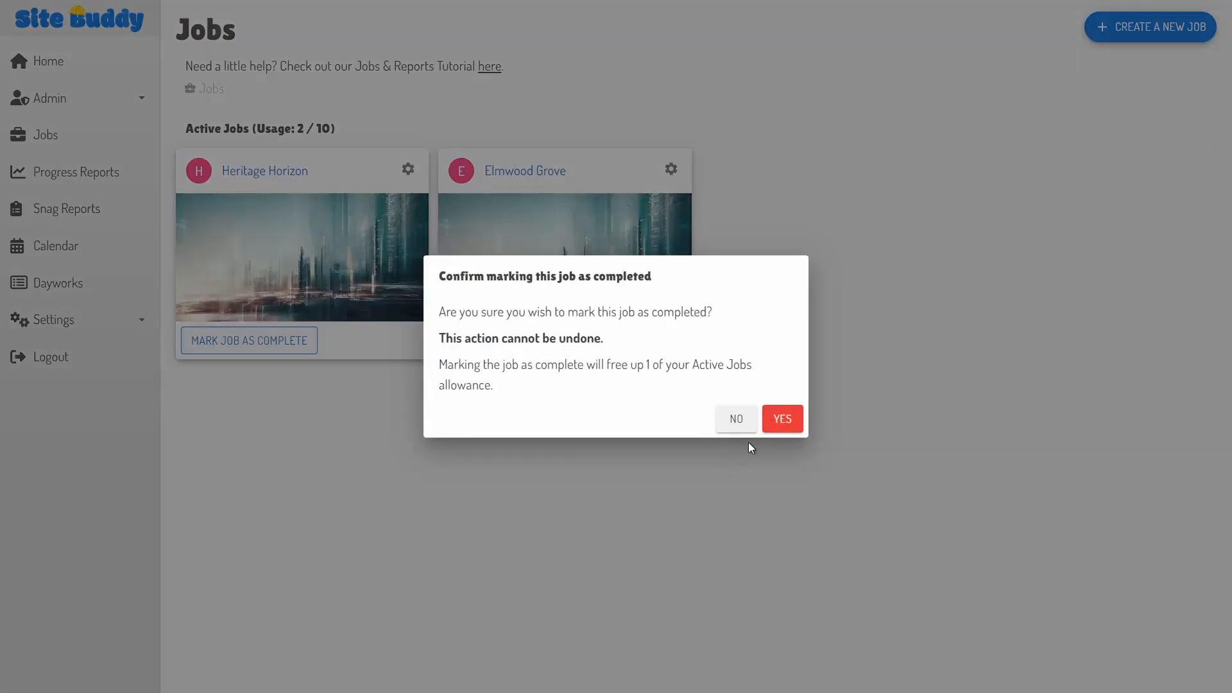
click(783, 419)
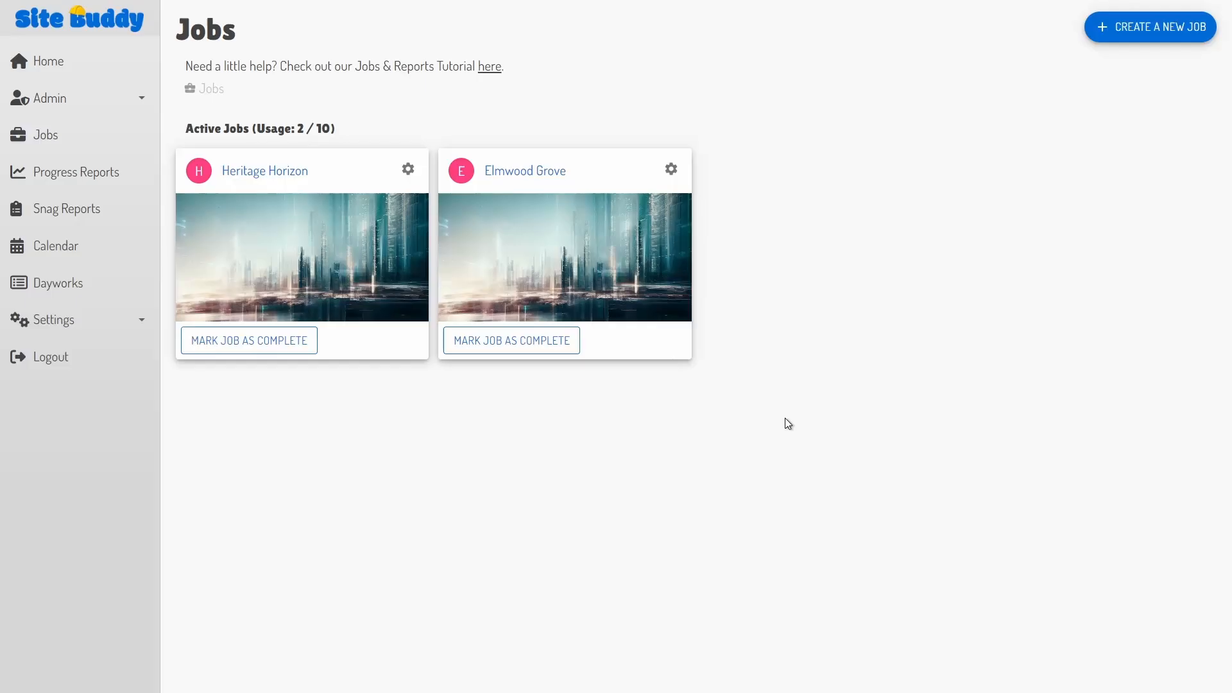